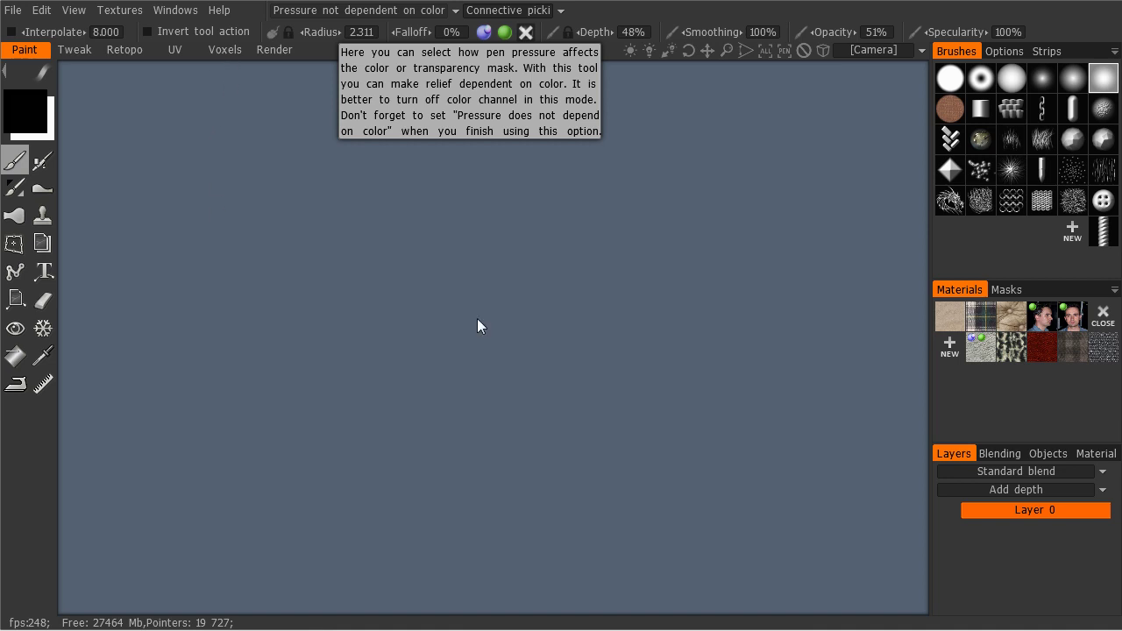
Switch to the Voxels workspace and add a sphere primitive of radius 50 at the origin.
{"action": "left_click", "coordinate": [224, 50]}
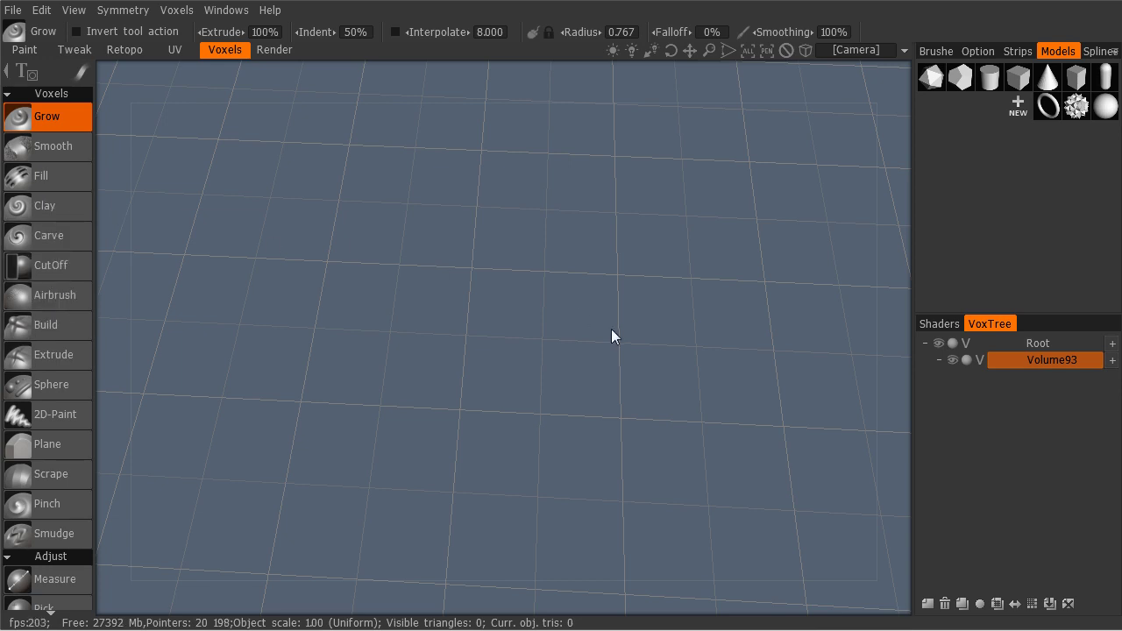
{"action": "left_click_drag", "start_coordinate": [538, 353], "coordinate": [511, 293]}
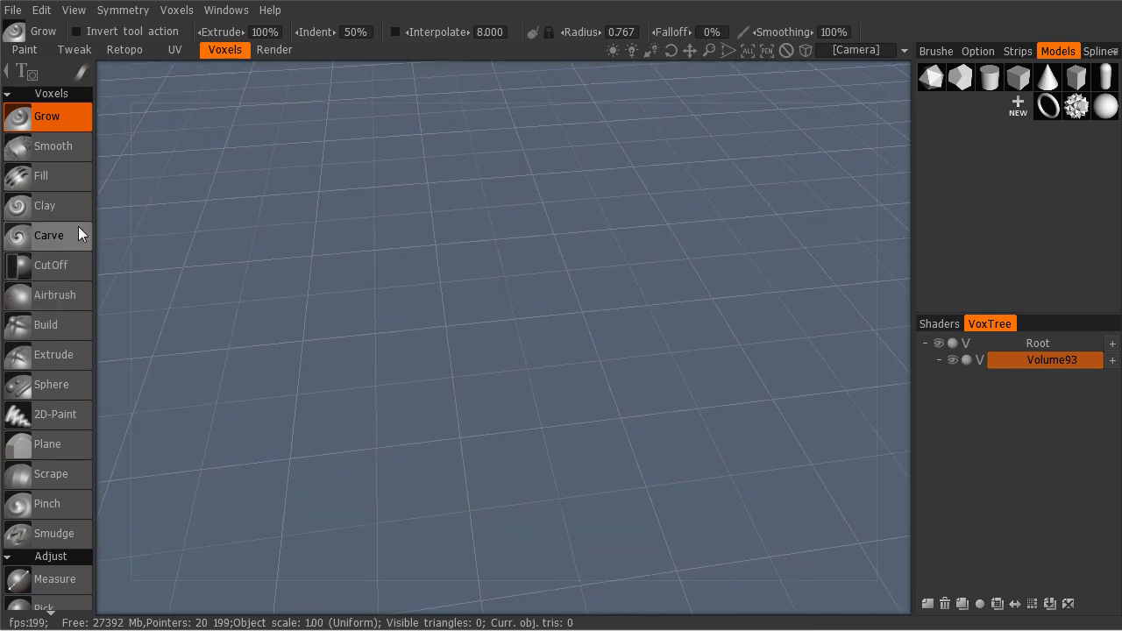
{"action": "left_click_drag", "start_coordinate": [34, 400], "coordinate": [42, 111]}
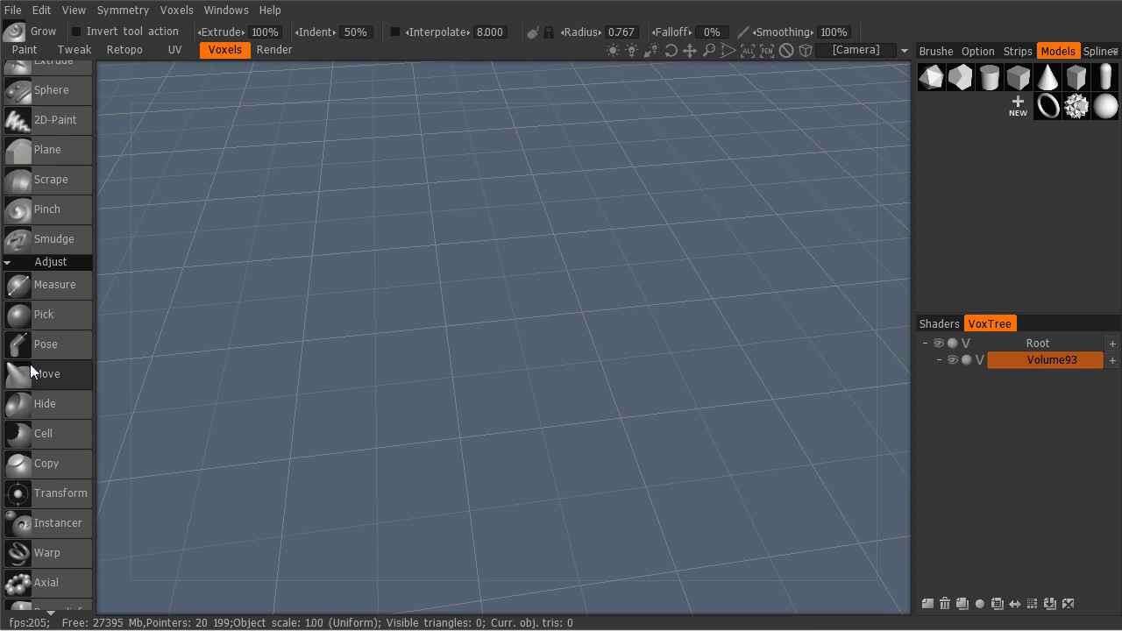
{"action": "scroll", "coordinate": [30, 373], "scroll_direction": "down", "scroll_amount": 15}
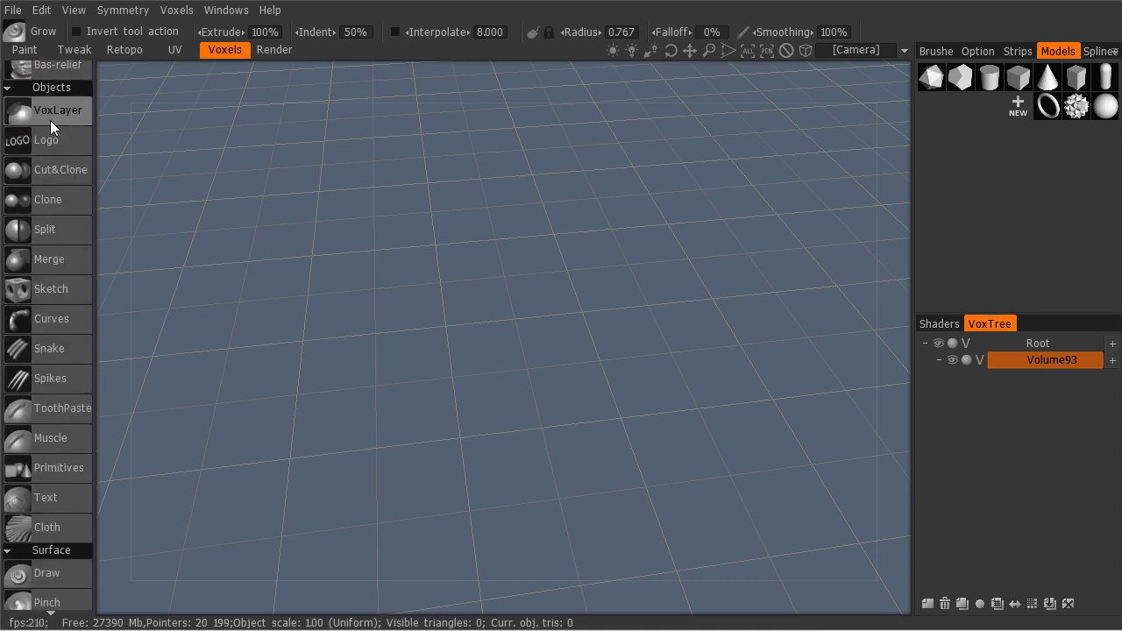
{"action": "left_click", "coordinate": [55, 468]}
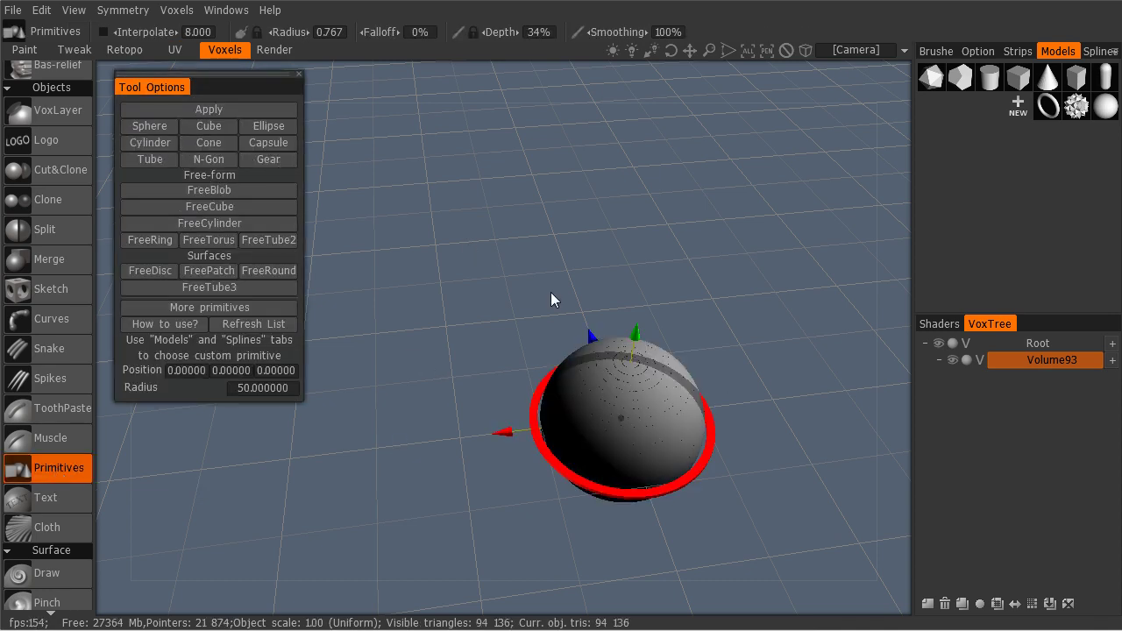
{"action": "left_click_drag", "start_coordinate": [831, 403], "coordinate": [638, 324]}
Create a new instance of the sphere with the Instancer, keeping it in the volume's subtree.
{"action": "scroll", "coordinate": [61, 423], "scroll_direction": "down", "scroll_amount": 6}
{"action": "scroll", "coordinate": [35, 401], "scroll_direction": "up", "scroll_amount": 5}
{"action": "scroll", "coordinate": [35, 402], "scroll_direction": "up", "scroll_amount": 6}
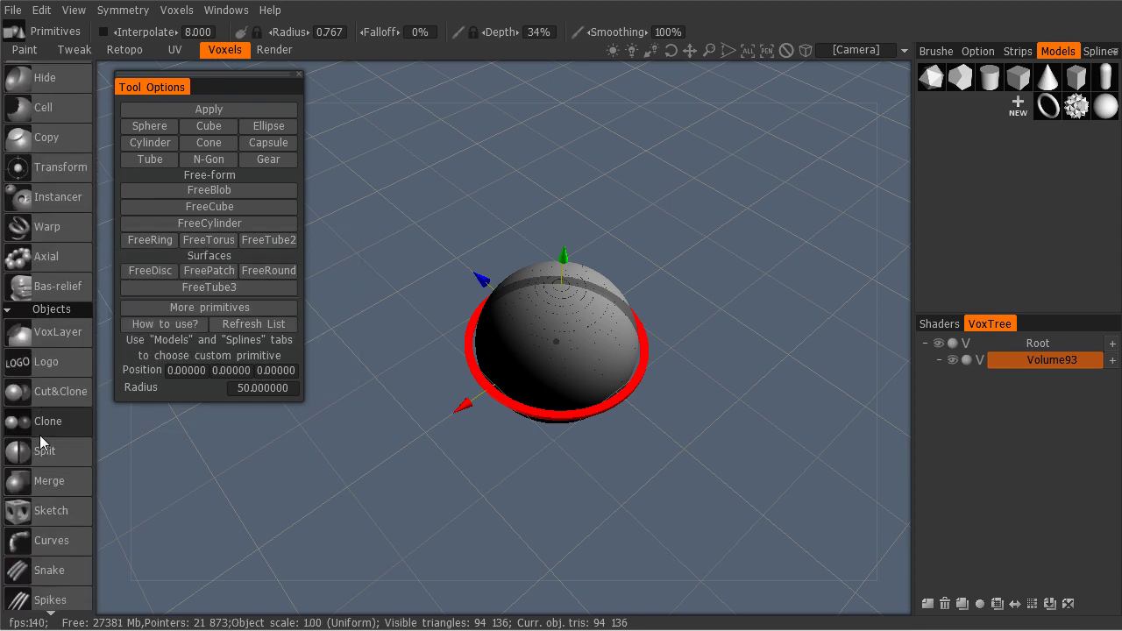
{"action": "left_click", "coordinate": [41, 200]}
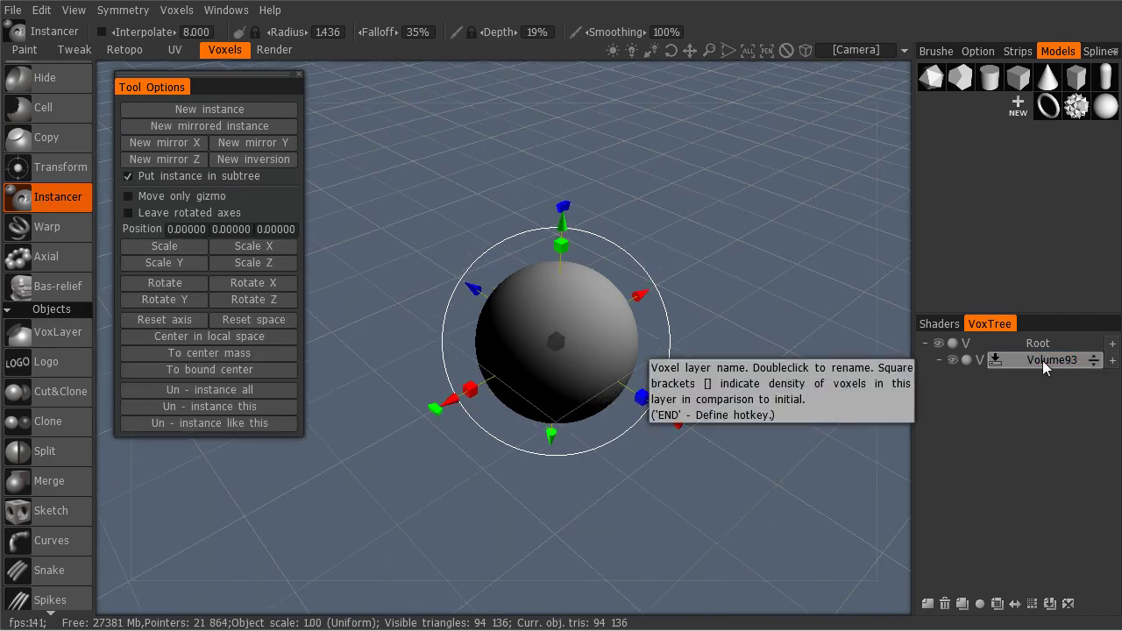
{"action": "left_click", "coordinate": [214, 111]}
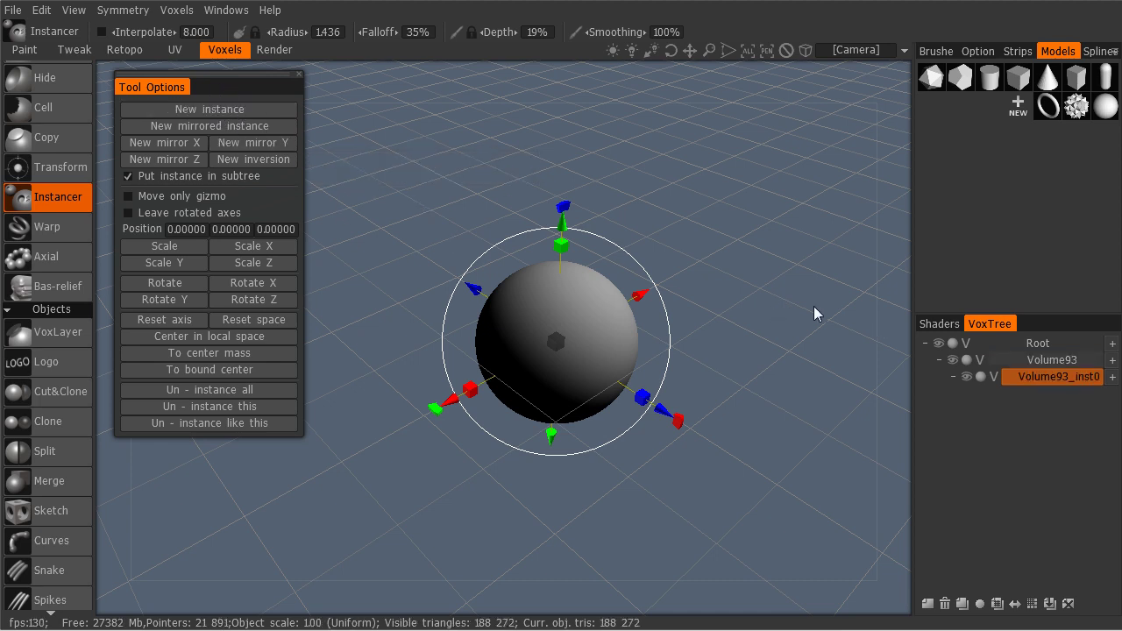
Move the new instance away from the original sphere along Z and set its Z position to 200.
{"action": "mouse_move", "coordinate": [1063, 379]}
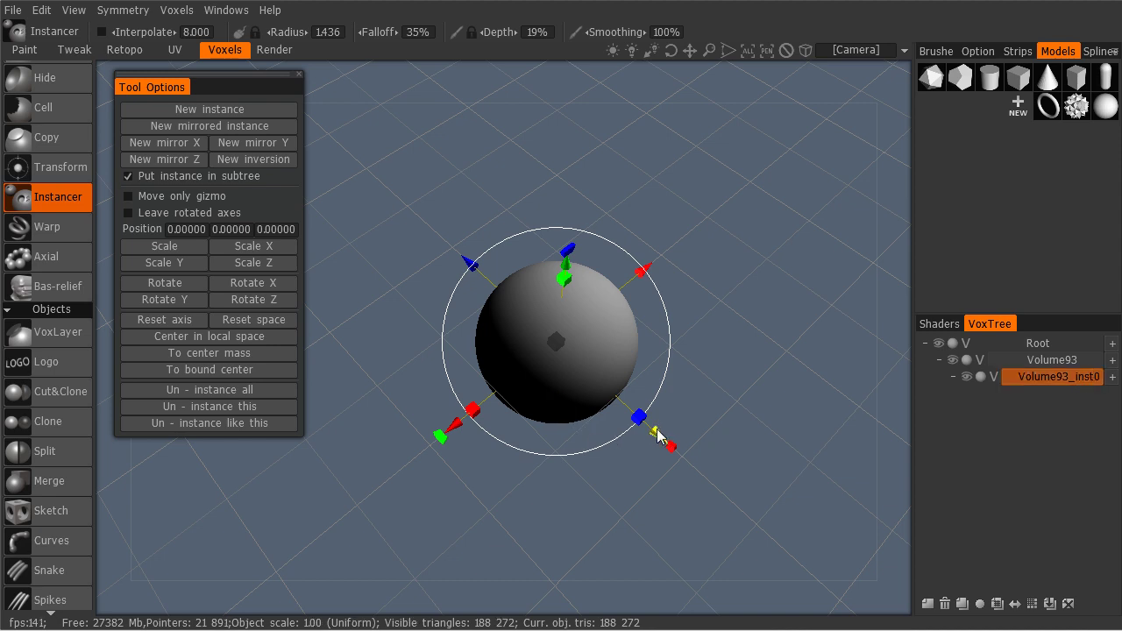
{"action": "left_click_drag", "start_coordinate": [659, 436], "coordinate": [442, 254]}
{"action": "left_click", "coordinate": [272, 229]}
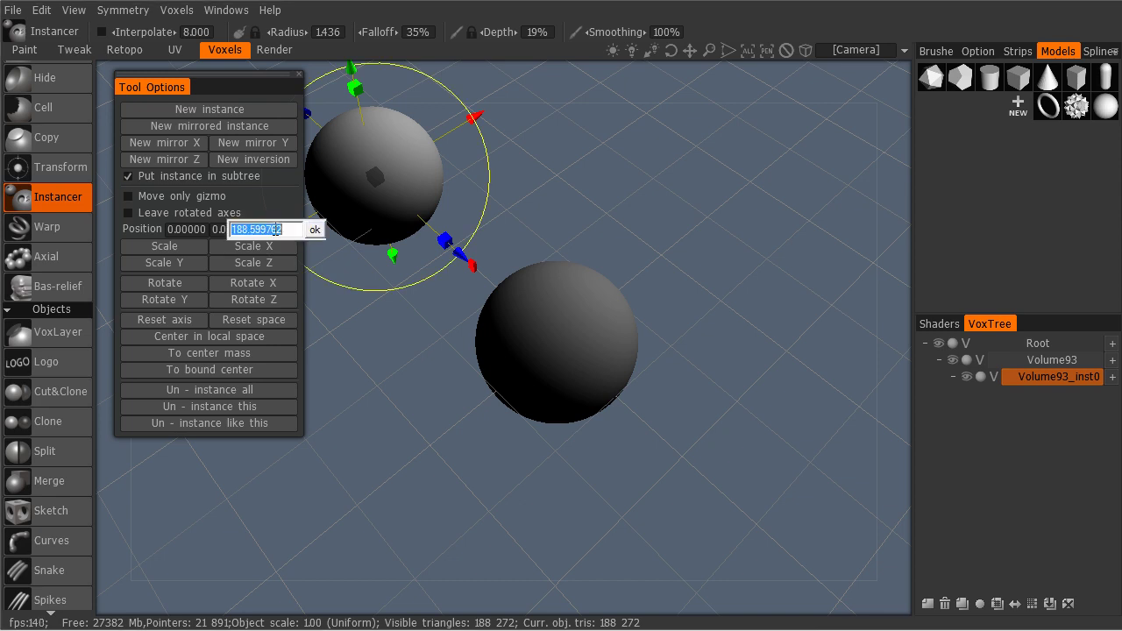
{"action": "type", "text": "200"}
{"action": "key", "text": "Return"}
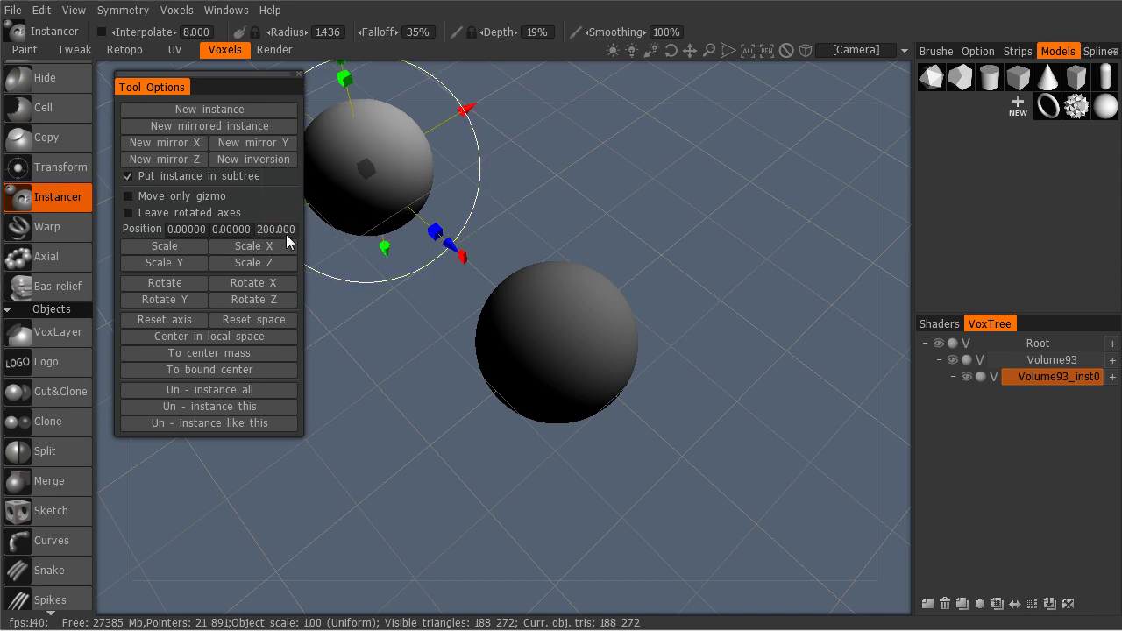
{"action": "left_click_drag", "start_coordinate": [383, 318], "coordinate": [484, 351]}
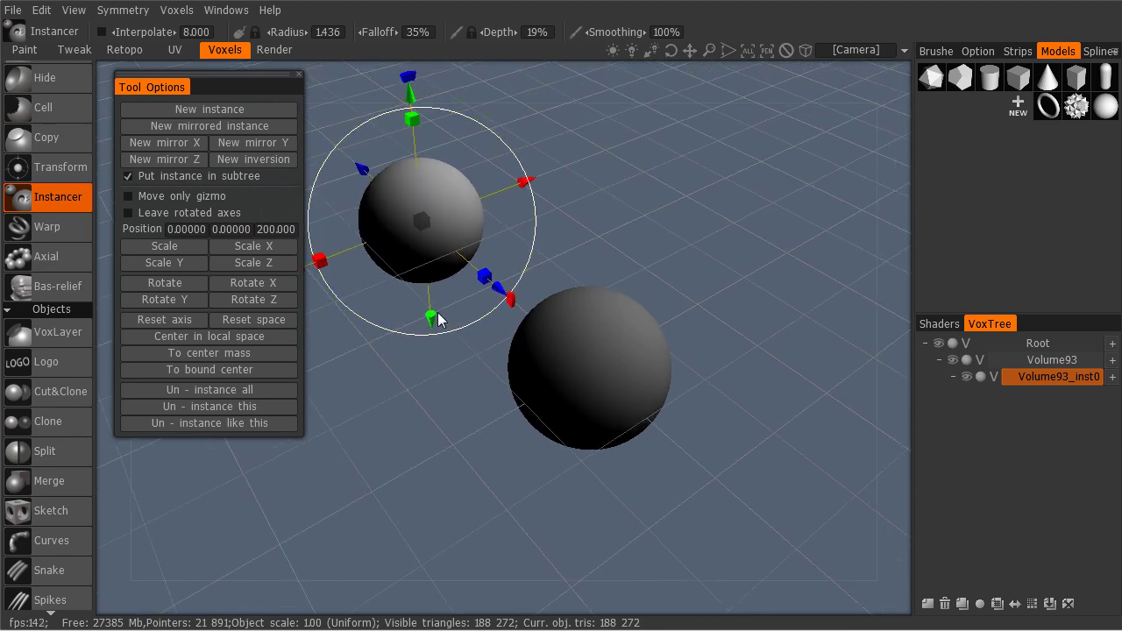
{"action": "left_click_drag", "start_coordinate": [438, 319], "coordinate": [352, 275]}
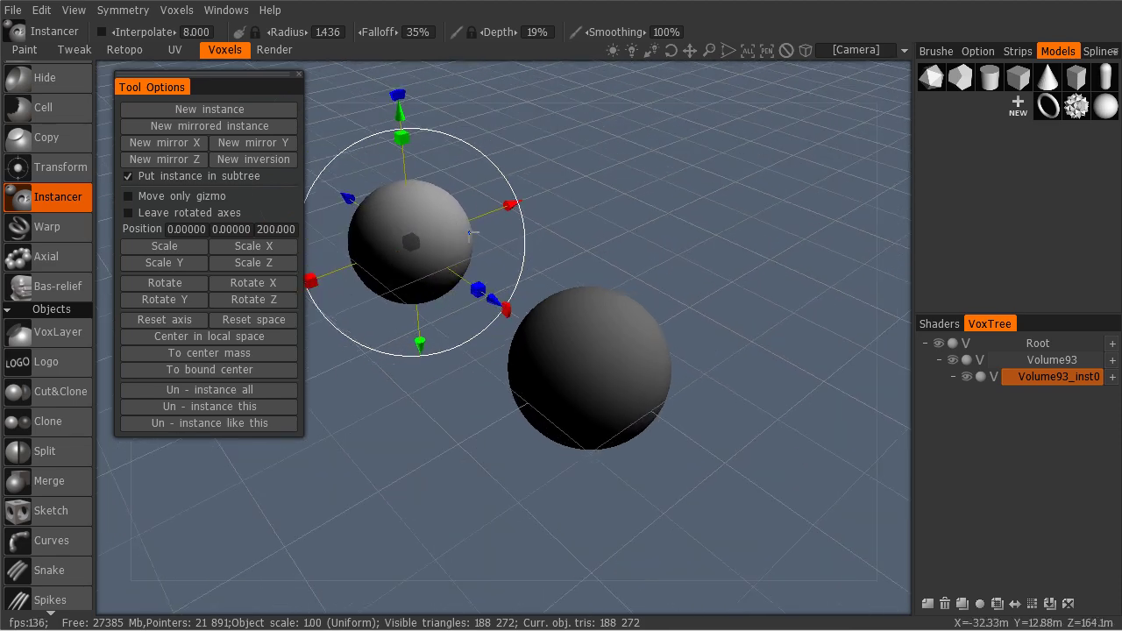
{"action": "left_click_drag", "start_coordinate": [476, 225], "coordinate": [483, 296]}
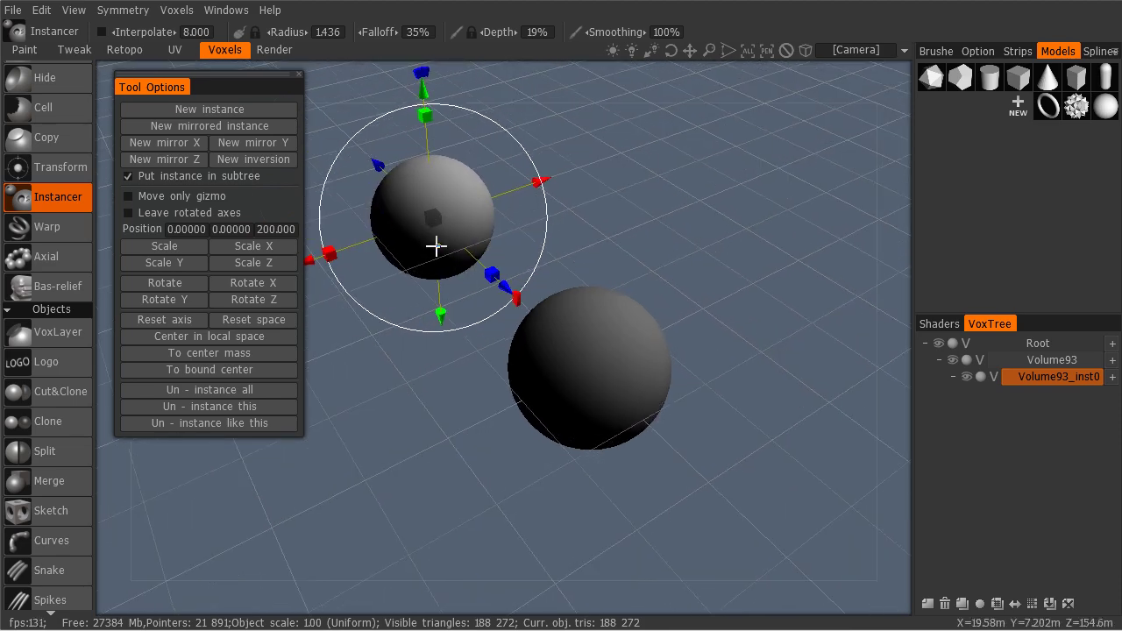
{"action": "left_click_drag", "start_coordinate": [439, 245], "coordinate": [517, 251]}
{"action": "key", "text": "ctrl+z"}
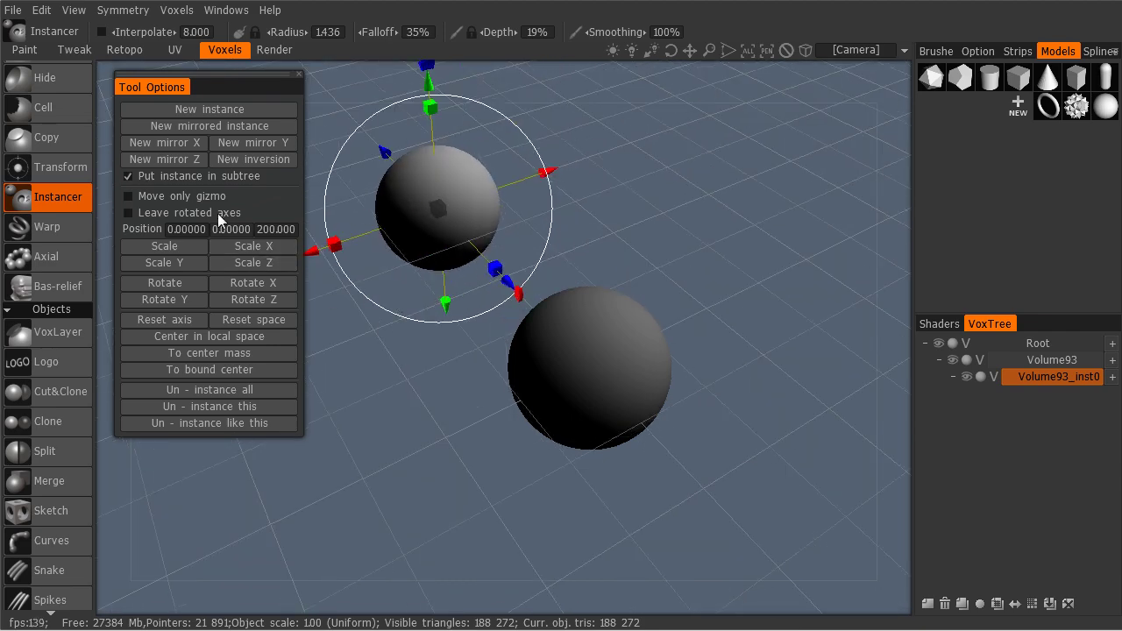
Create a second instance of the sphere and set its Z position to -200.
{"action": "left_click", "coordinate": [189, 114]}
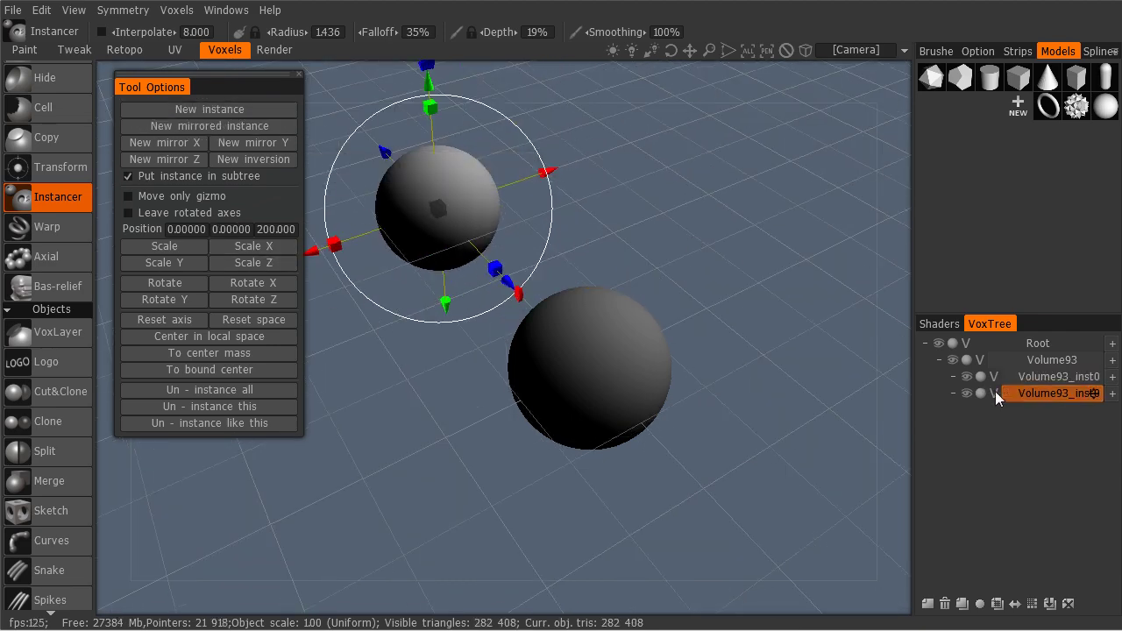
{"action": "left_click_drag", "start_coordinate": [1054, 396], "coordinate": [1060, 360]}
{"action": "right_click_drag", "start_coordinate": [702, 266], "coordinate": [468, 233]}
{"action": "left_click", "coordinate": [259, 228]}
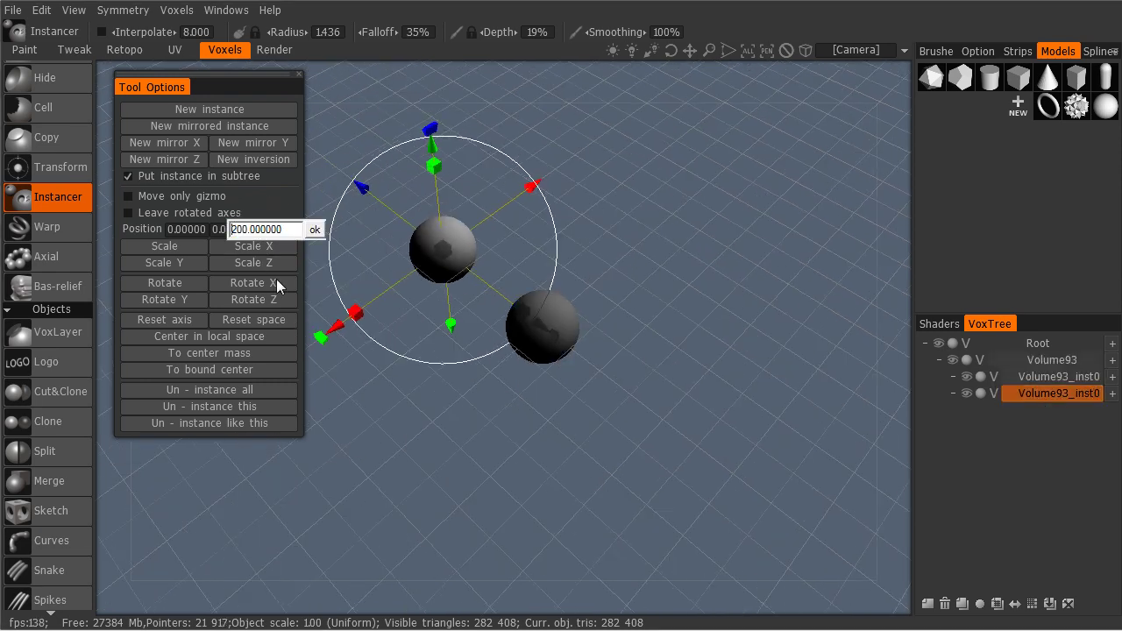
{"action": "double_click", "coordinate": [283, 229]}
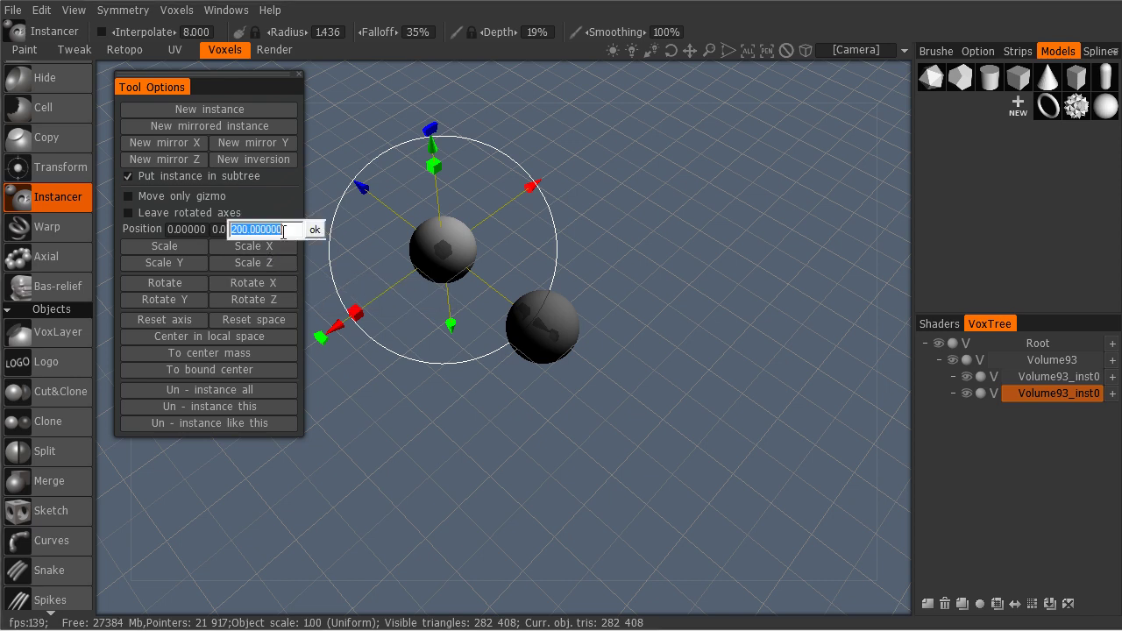
{"action": "left_click", "coordinate": [233, 231]}
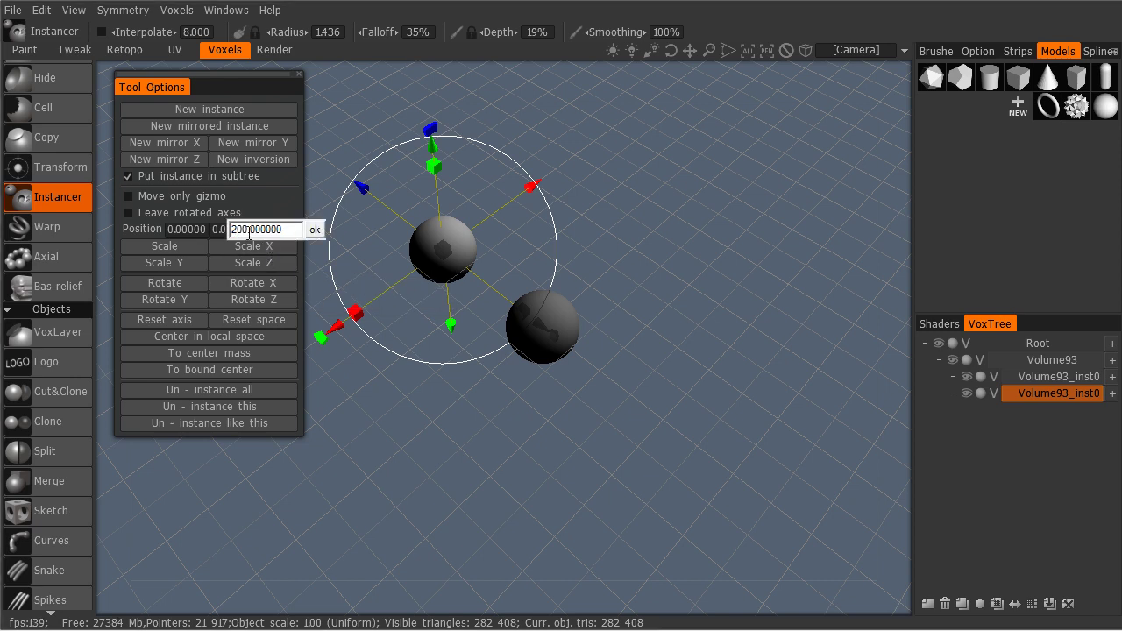
{"action": "type", "text": "-"}
{"action": "key", "text": "Return"}
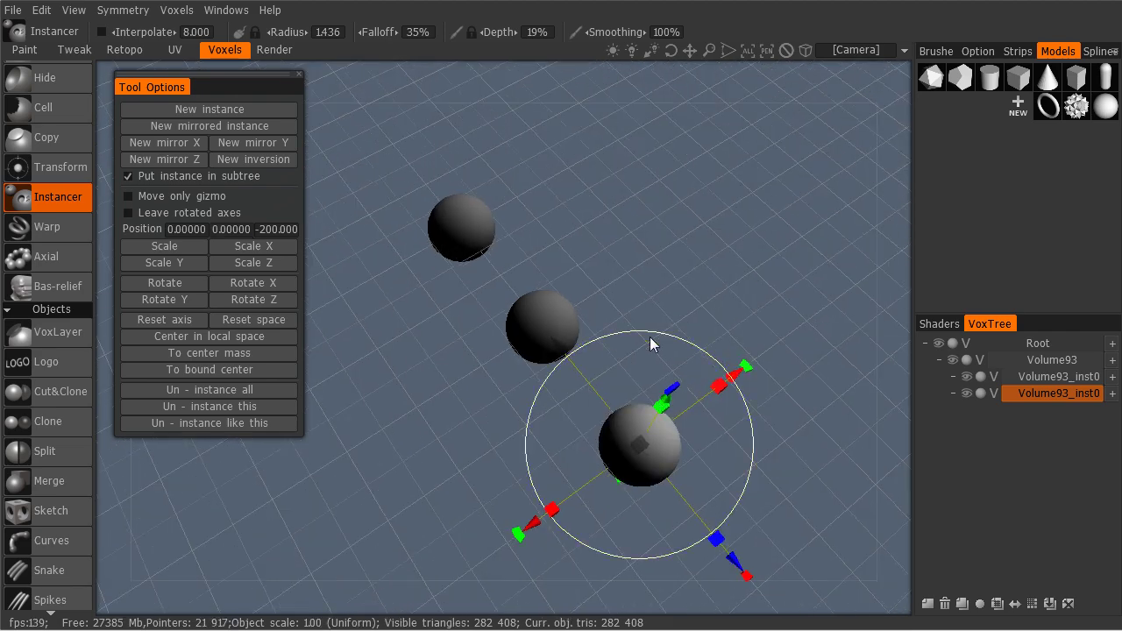
Create a third instance of the sphere and set its Z position to 0.
{"action": "left_click", "coordinate": [238, 123]}
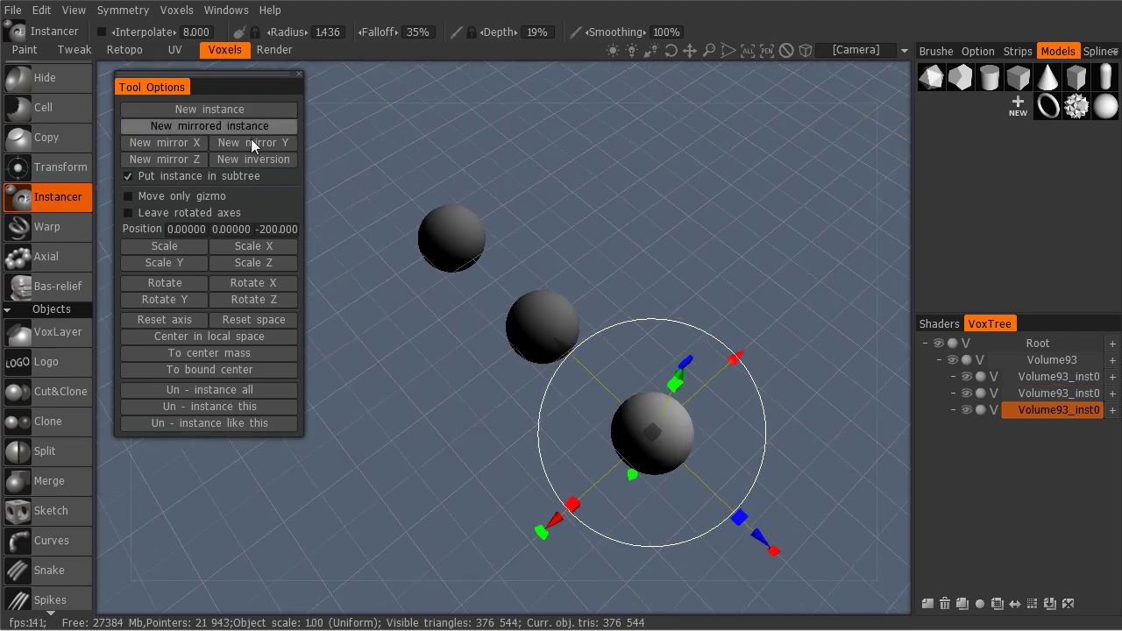
{"action": "left_click", "coordinate": [266, 230]}
{"action": "left_click", "coordinate": [247, 231]}
{"action": "left_click_drag", "start_coordinate": [249, 230], "coordinate": [226, 229]}
{"action": "type", "text": "000"}
{"action": "key", "text": "Return"}
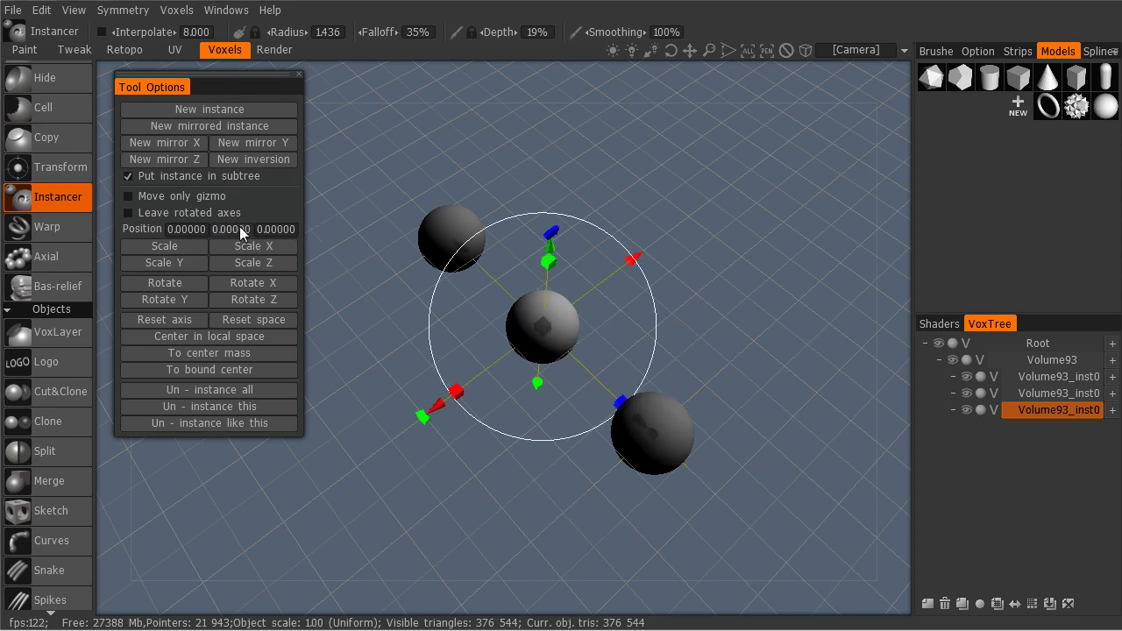
Move the third instance along X and set its X position to 200.
{"action": "left_click_drag", "start_coordinate": [629, 267], "coordinate": [706, 203]}
{"action": "left_click", "coordinate": [193, 229]}
{"action": "type", "text": "200"}
{"action": "key", "text": "Return"}
{"action": "left_click_drag", "start_coordinate": [619, 324], "coordinate": [240, 219]}
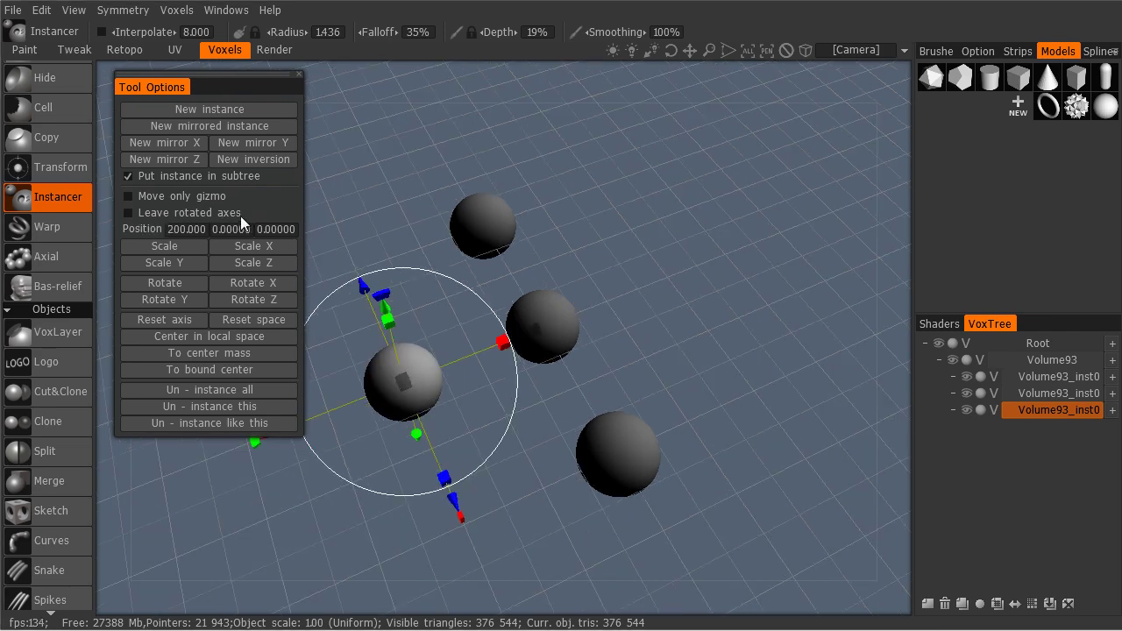
Create a fourth instance of the sphere and set its X position to -200.
{"action": "left_click", "coordinate": [198, 106]}
{"action": "left_click", "coordinate": [173, 229]}
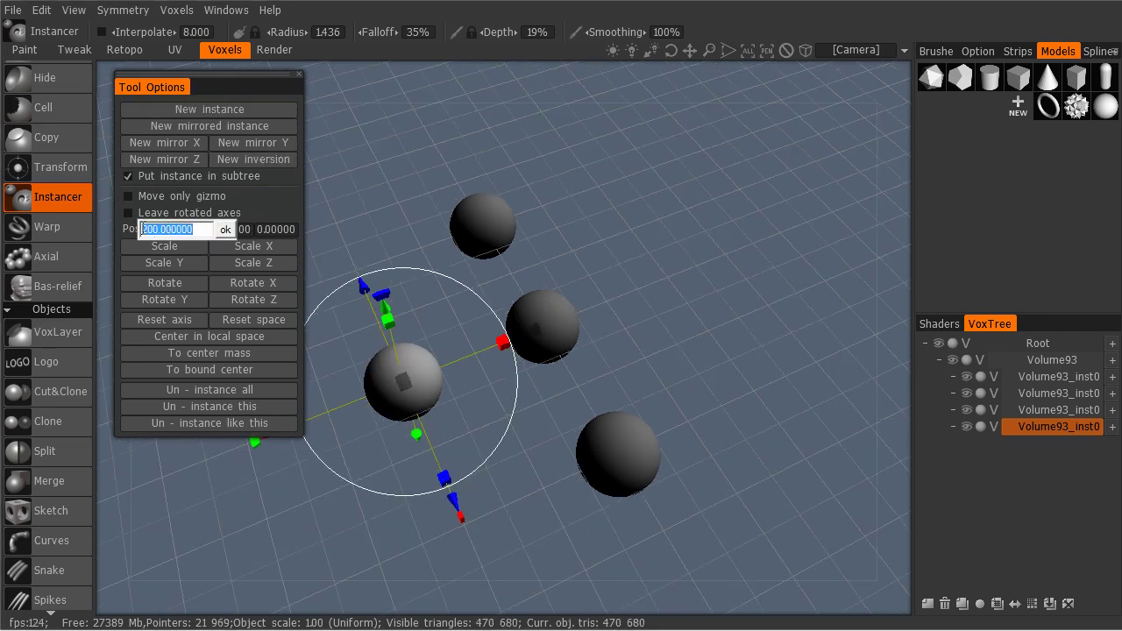
{"action": "key", "text": "Home"}
{"action": "type", "text": "-"}
{"action": "key", "text": "Return"}
{"action": "left_click_drag", "start_coordinate": [559, 398], "coordinate": [575, 471]}
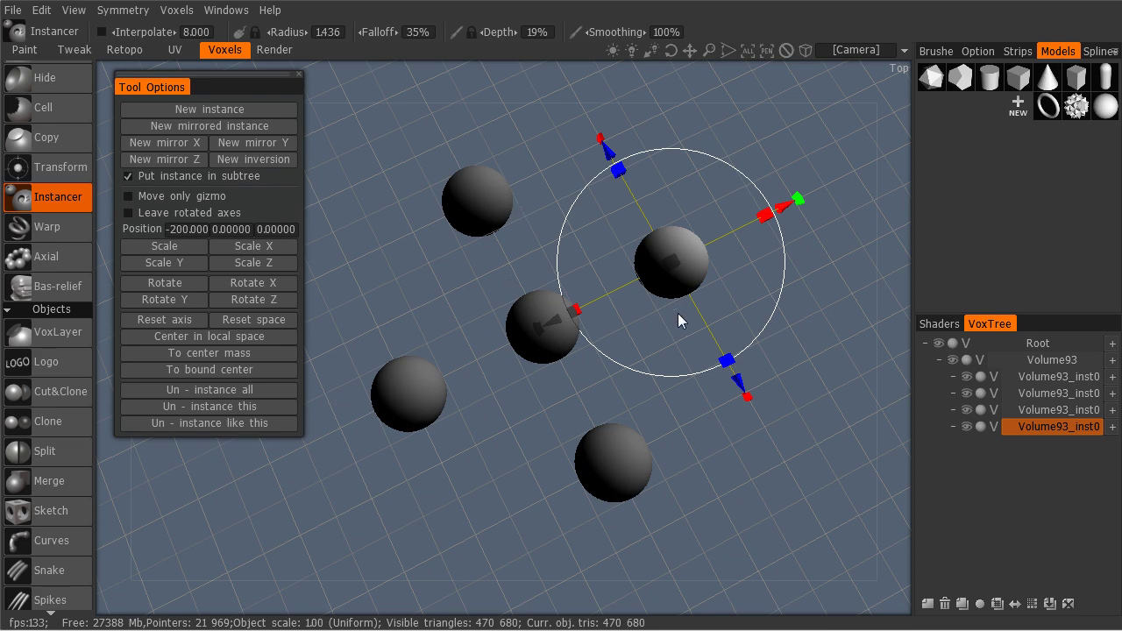
{"action": "left_click_drag", "start_coordinate": [474, 298], "coordinate": [631, 447]}
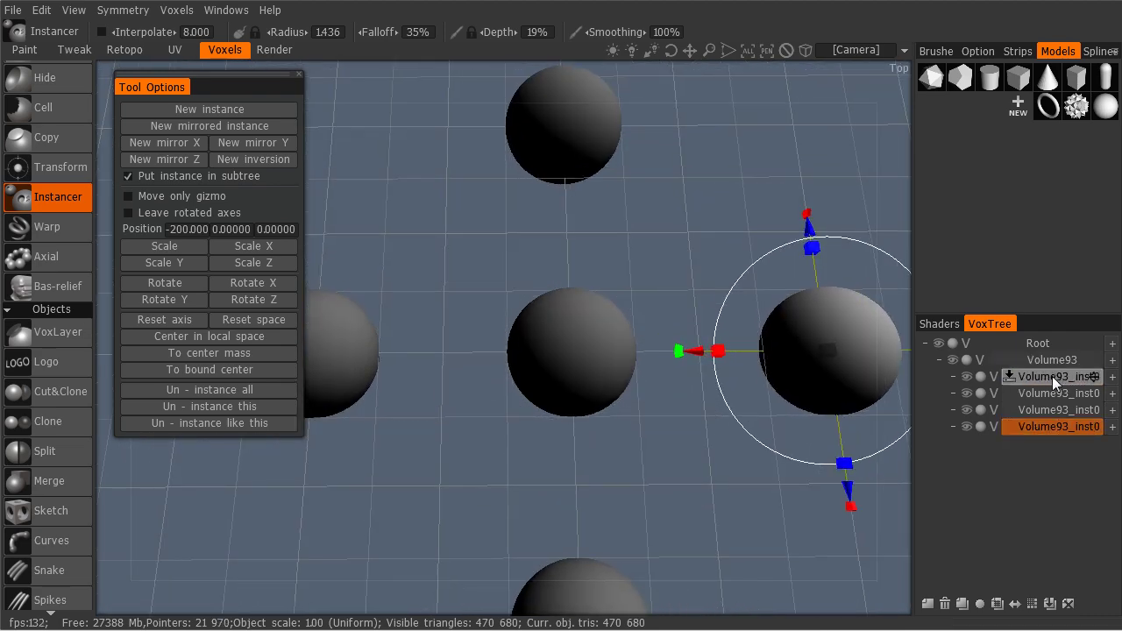
Select the original central sphere and grow a bump on its upper side with the Grow brush at radius about 28.3.
{"action": "left_click", "coordinate": [1048, 360]}
{"action": "left_click_drag", "start_coordinate": [561, 411], "coordinate": [581, 337]}
{"action": "scroll", "coordinate": [581, 338], "scroll_direction": "up", "scroll_amount": 3}
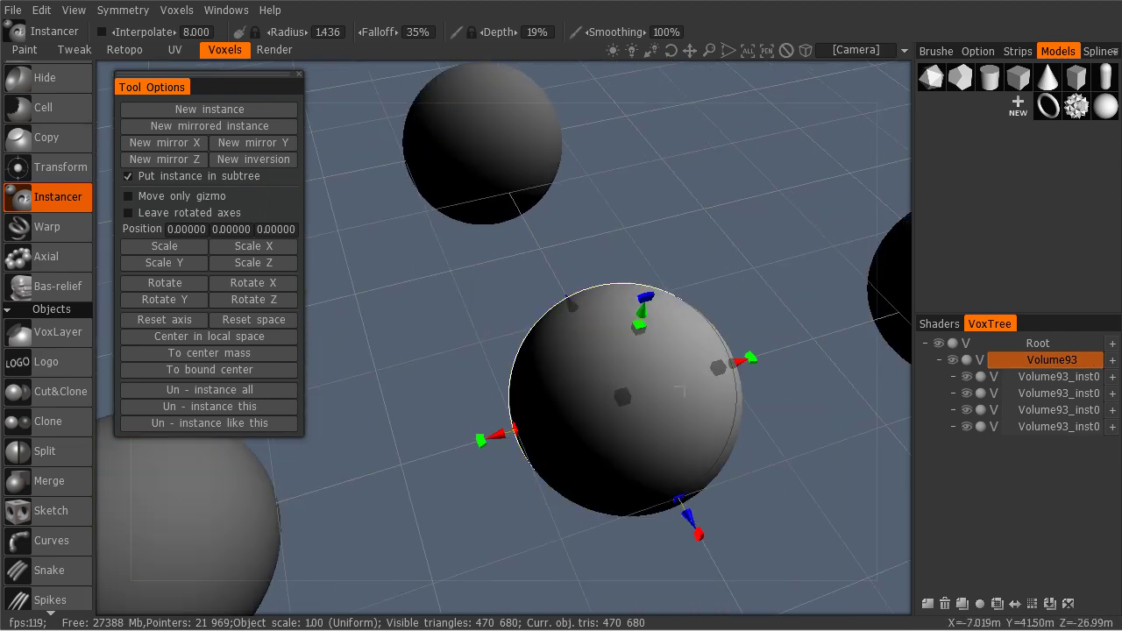
{"action": "scroll", "coordinate": [581, 338], "scroll_direction": "down", "scroll_amount": 2}
{"action": "scroll", "coordinate": [4, 568], "scroll_direction": "up", "scroll_amount": 6}
{"action": "scroll", "coordinate": [5, 568], "scroll_direction": "up", "scroll_amount": 8}
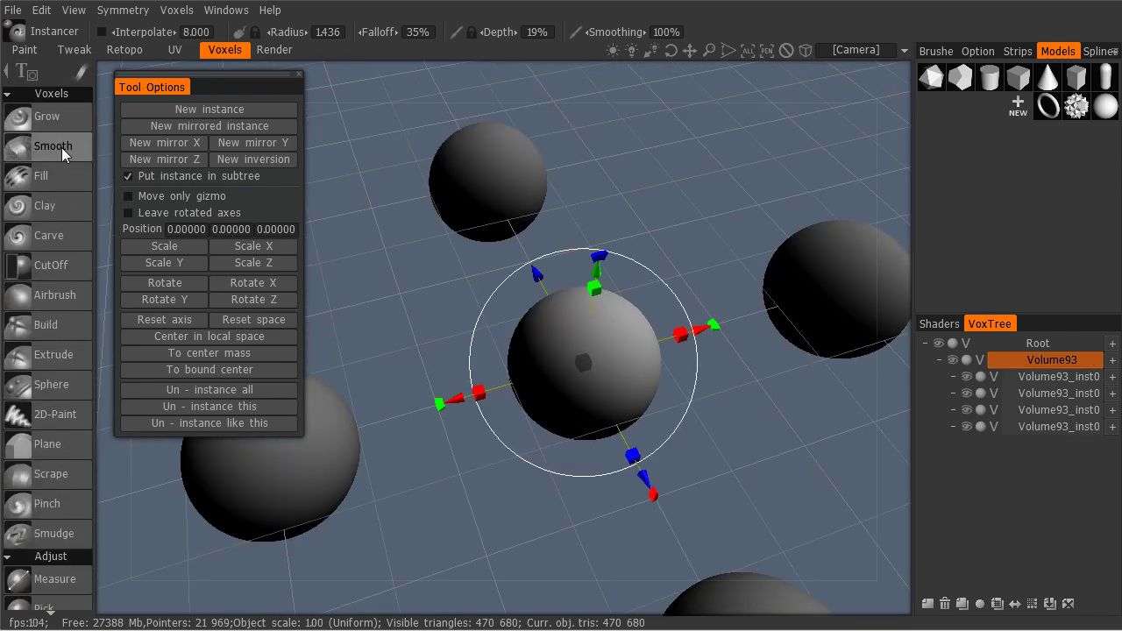
{"action": "left_click", "coordinate": [46, 116]}
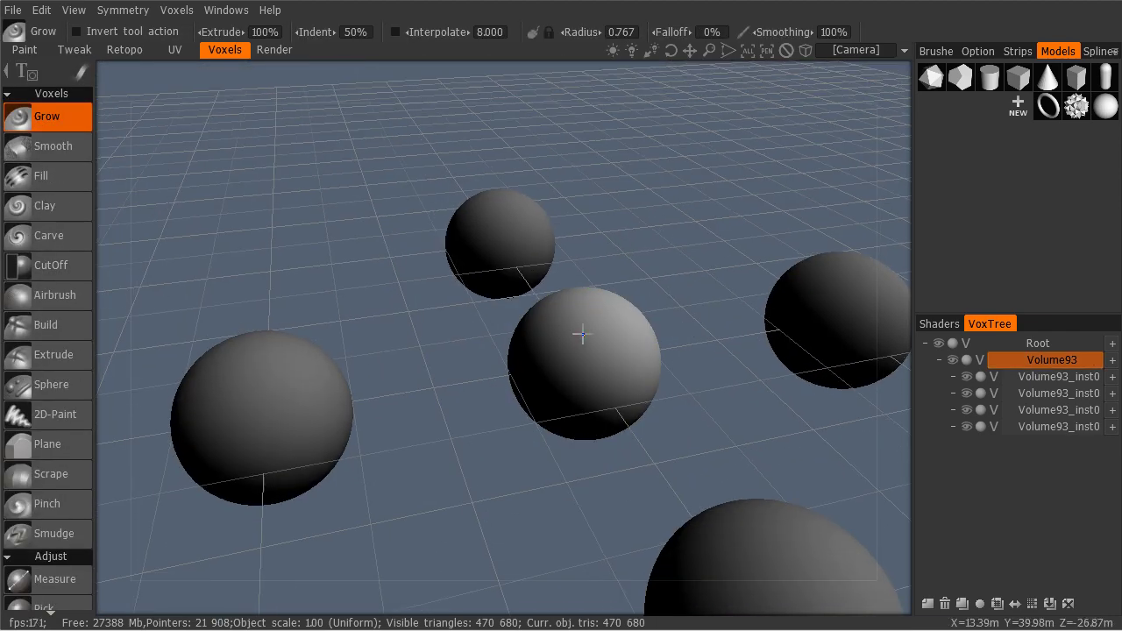
{"action": "right_click_drag", "start_coordinate": [581, 330], "coordinate": [622, 321]}
{"action": "left_click_drag", "start_coordinate": [605, 321], "coordinate": [614, 324]}
{"action": "left_click_drag", "start_coordinate": [615, 241], "coordinate": [695, 222]}
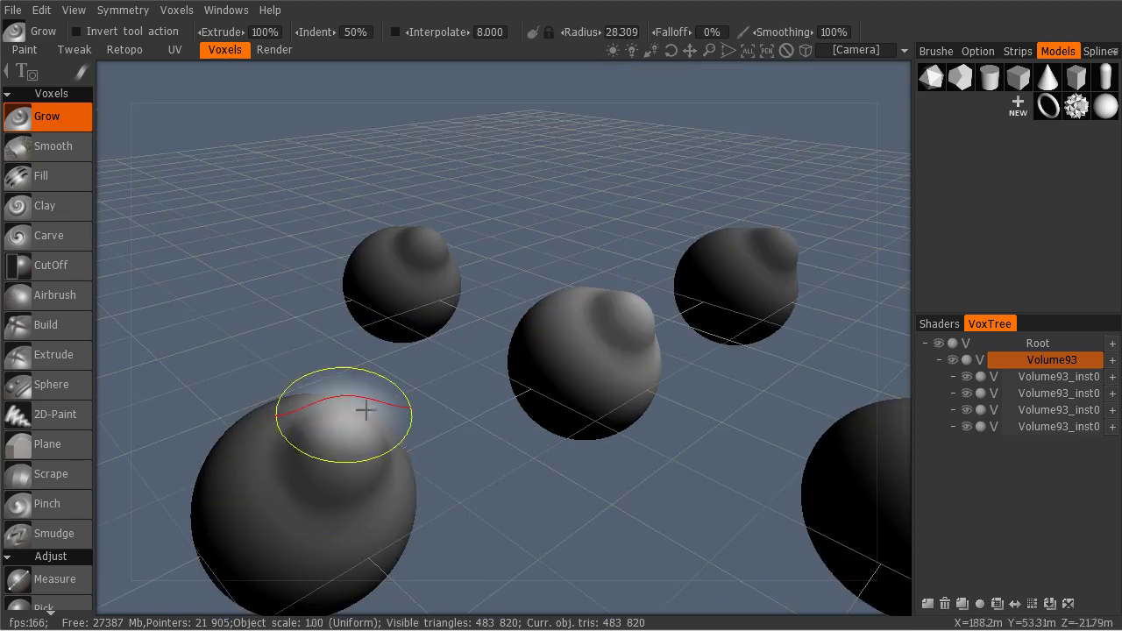
Grow a second bump beside the first one on the upper part of the original sphere.
{"action": "left_click", "coordinate": [538, 335]}
{"action": "left_click_drag", "start_coordinate": [576, 243], "coordinate": [412, 351]}
{"action": "scroll", "coordinate": [68, 268], "scroll_direction": "down", "scroll_amount": 5}
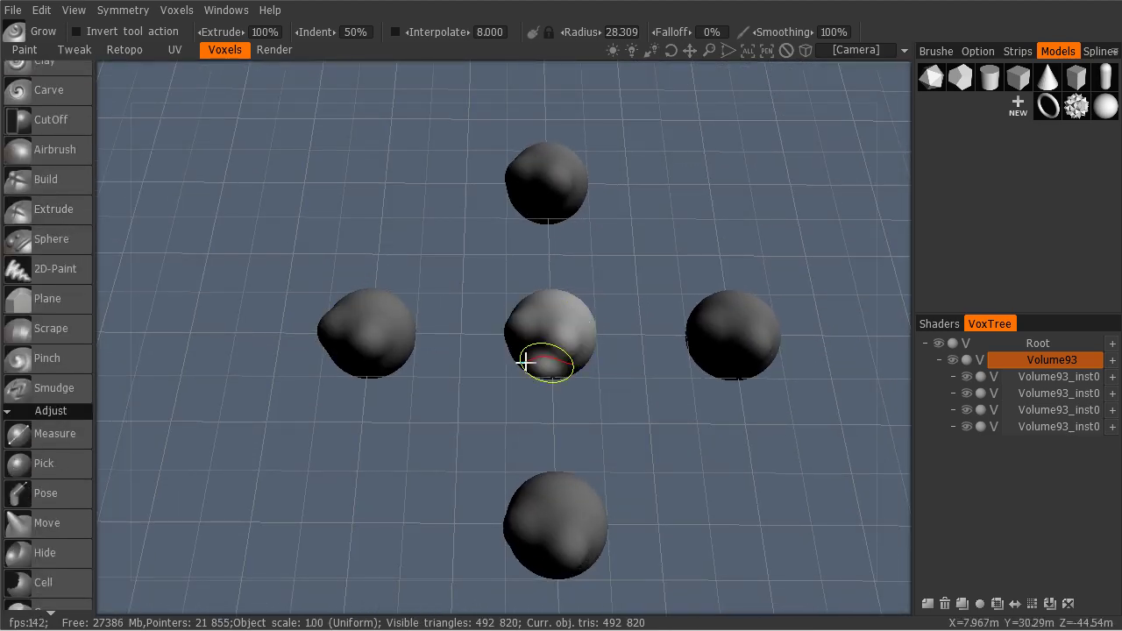
{"action": "left_click_drag", "start_coordinate": [492, 362], "coordinate": [611, 246]}
{"action": "right_click_drag", "start_coordinate": [611, 245], "coordinate": [650, 399]}
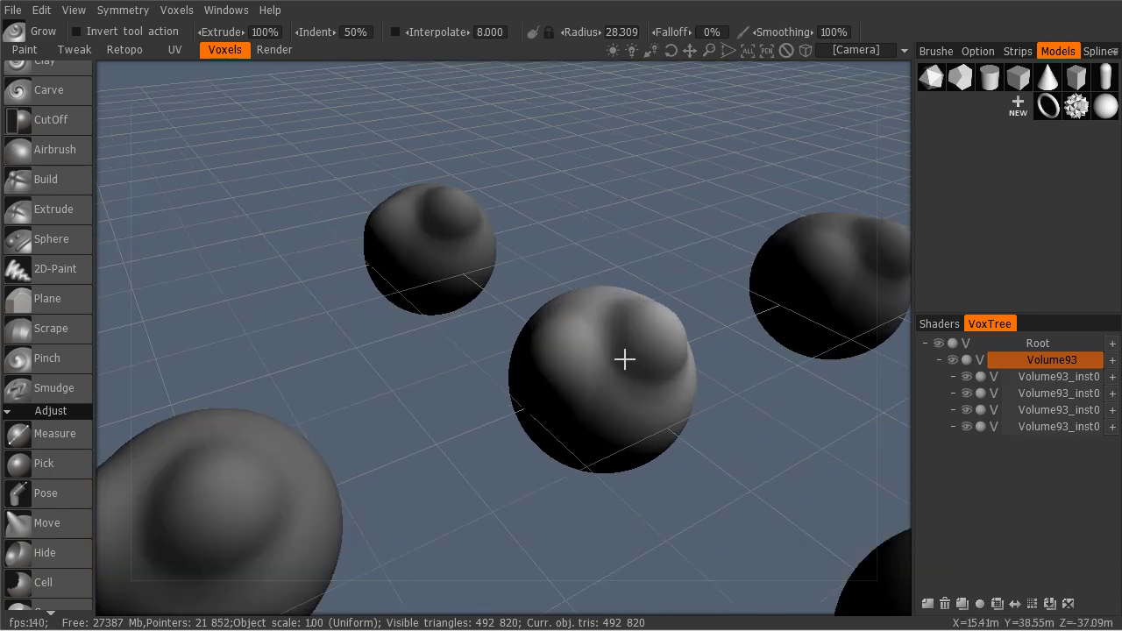
{"action": "mouse_move", "coordinate": [623, 358]}
{"action": "left_mouse_down"}
{"action": "mouse_move", "coordinate": [388, 406]}
{"action": "mouse_move", "coordinate": [570, 428]}
{"action": "mouse_move", "coordinate": [602, 411]}
{"action": "mouse_move", "coordinate": [666, 268]}
{"action": "left_mouse_up"}
{"action": "right_click_drag", "start_coordinate": [666, 268], "coordinate": [569, 248]}
{"action": "left_click_drag", "start_coordinate": [569, 248], "coordinate": [509, 258]}
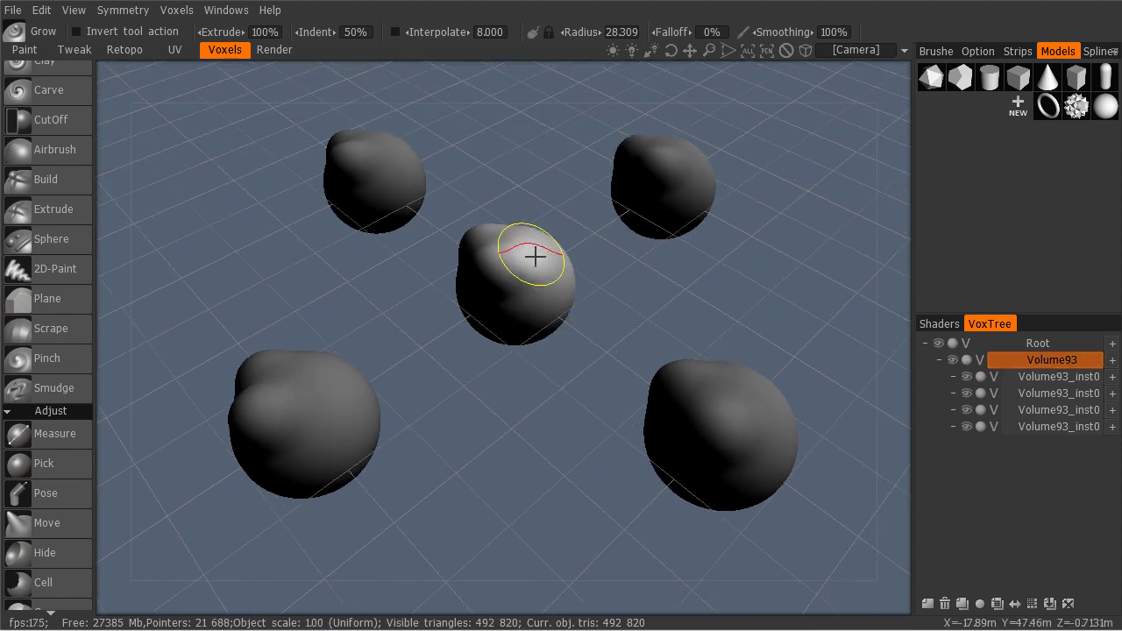
{"action": "mouse_move", "coordinate": [556, 268]}
{"action": "left_mouse_down"}
{"action": "mouse_move", "coordinate": [532, 295]}
{"action": "mouse_move", "coordinate": [684, 215]}
{"action": "left_mouse_up"}
{"action": "scroll", "coordinate": [59, 337], "scroll_direction": "down", "scroll_amount": 7}
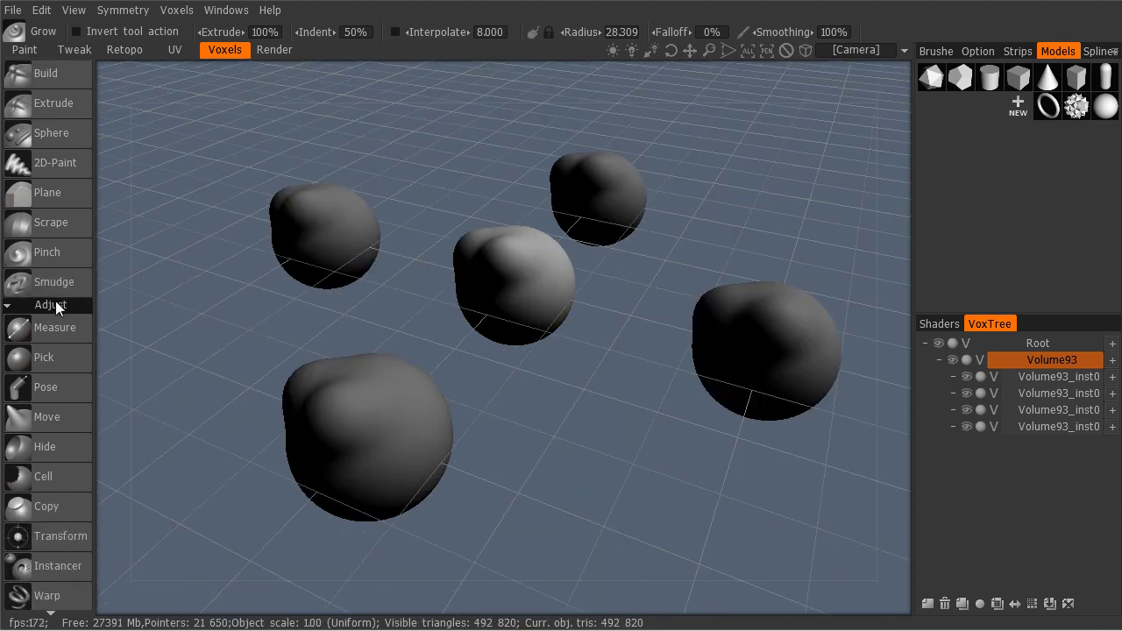
{"action": "scroll", "coordinate": [51, 219], "scroll_direction": "down", "scroll_amount": 6}
{"action": "scroll", "coordinate": [65, 125], "scroll_direction": "up", "scroll_amount": 9}
{"action": "scroll", "coordinate": [64, 330], "scroll_direction": "down", "scroll_amount": 5}
{"action": "scroll", "coordinate": [57, 377], "scroll_direction": "down", "scroll_amount": 13}
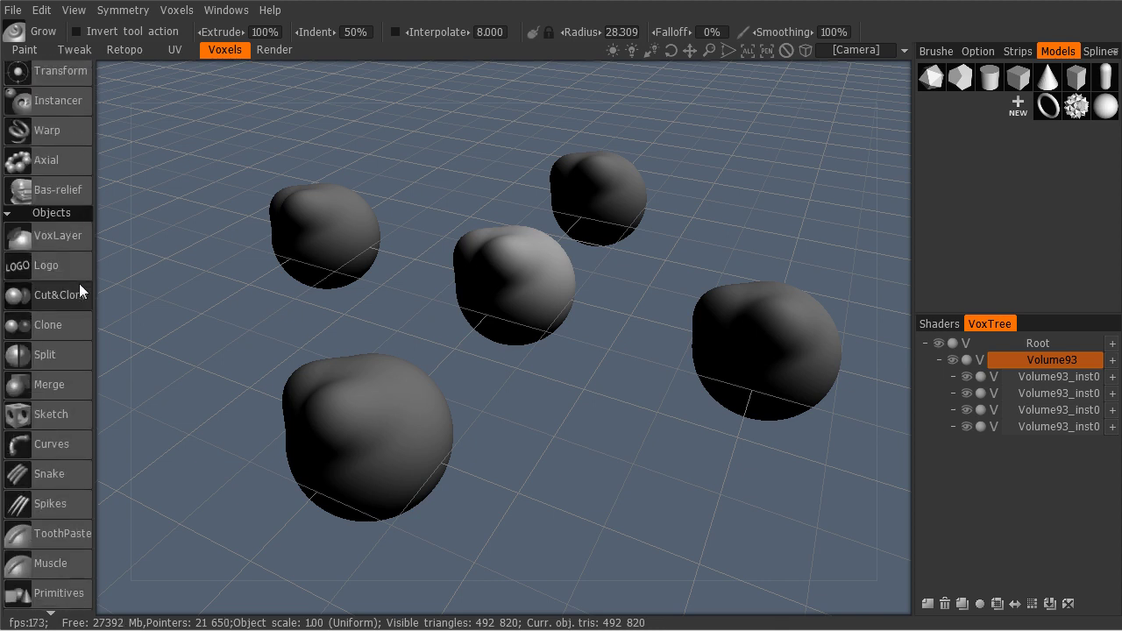
Add a cube primitive of size 100 to the original sphere volume, placed at about X -58.5 and Y 17.2.
{"action": "scroll", "coordinate": [51, 369], "scroll_direction": "down", "scroll_amount": 3}
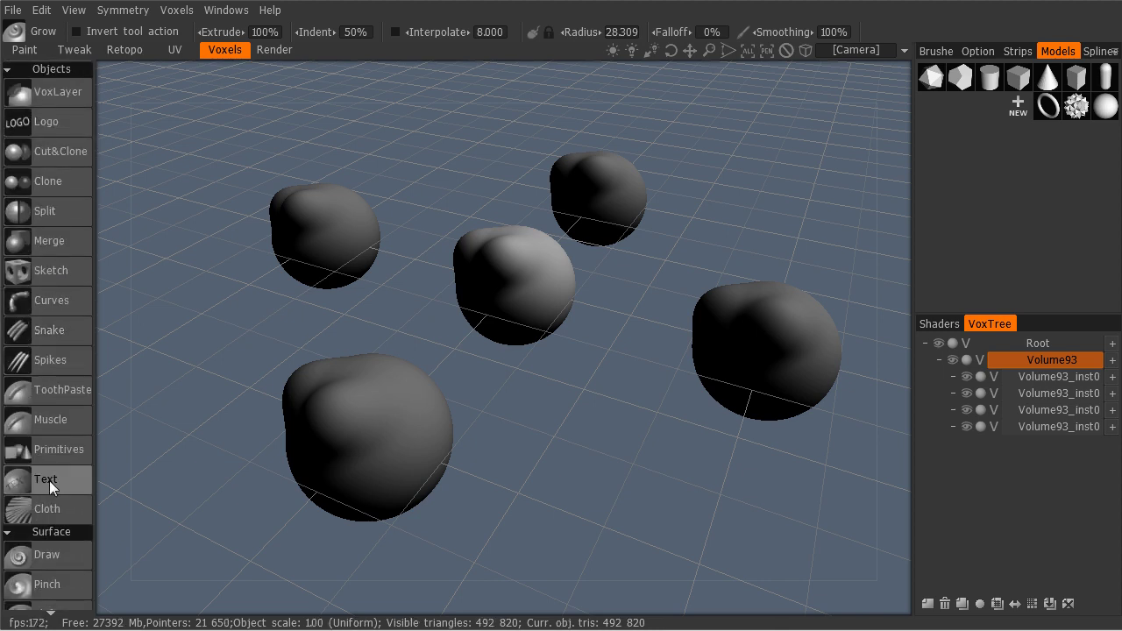
{"action": "left_click", "coordinate": [56, 450]}
{"action": "left_click", "coordinate": [211, 126]}
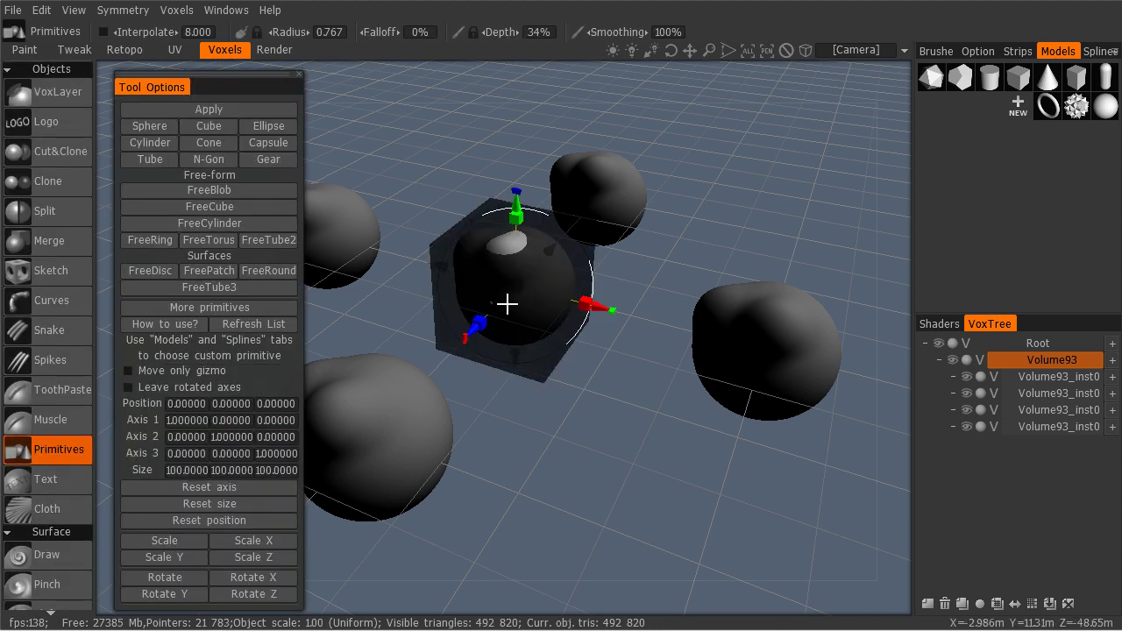
{"action": "middle_click_drag", "start_coordinate": [508, 304], "coordinate": [609, 320]}
{"action": "left_click_drag", "start_coordinate": [607, 313], "coordinate": [670, 325]}
{"action": "mouse_move", "coordinate": [591, 235]}
{"action": "left_mouse_down"}
{"action": "mouse_move", "coordinate": [594, 223]}
{"action": "mouse_move", "coordinate": [606, 228]}
{"action": "left_mouse_up"}
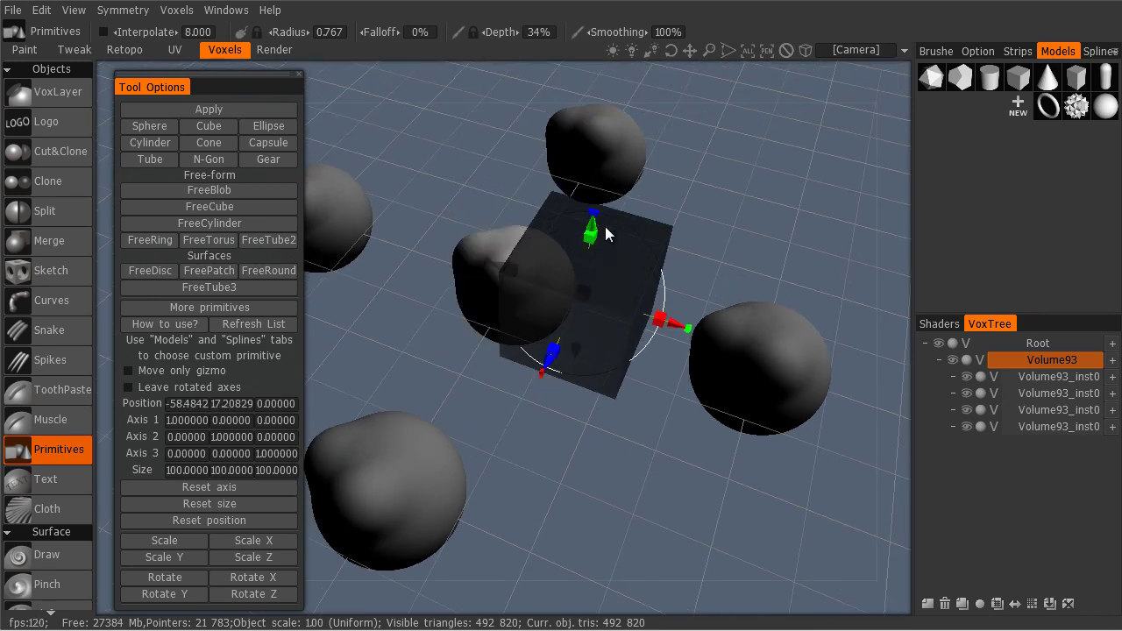
{"action": "middle_click_drag", "start_coordinate": [605, 230], "coordinate": [613, 350]}
{"action": "middle_click_drag", "start_coordinate": [388, 363], "coordinate": [462, 330]}
Clear all voxel content from the original volume.
{"action": "scroll", "coordinate": [45, 351], "scroll_direction": "down", "scroll_amount": 5}
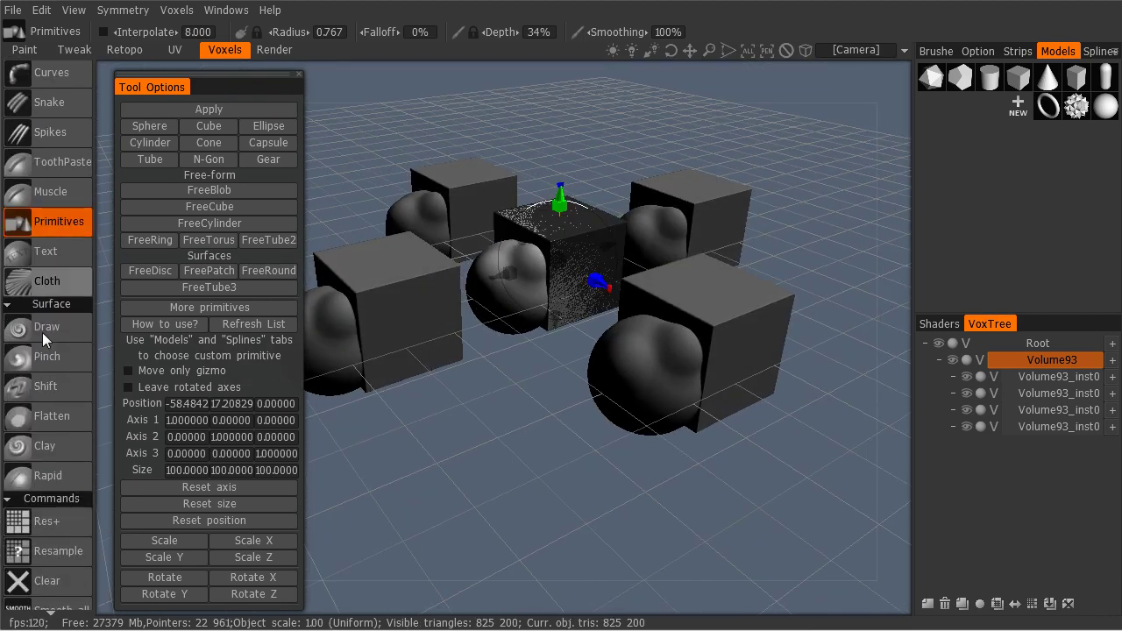
{"action": "scroll", "coordinate": [48, 333], "scroll_direction": "down", "scroll_amount": 1}
{"action": "middle_click_drag", "start_coordinate": [555, 311], "coordinate": [403, 377]}
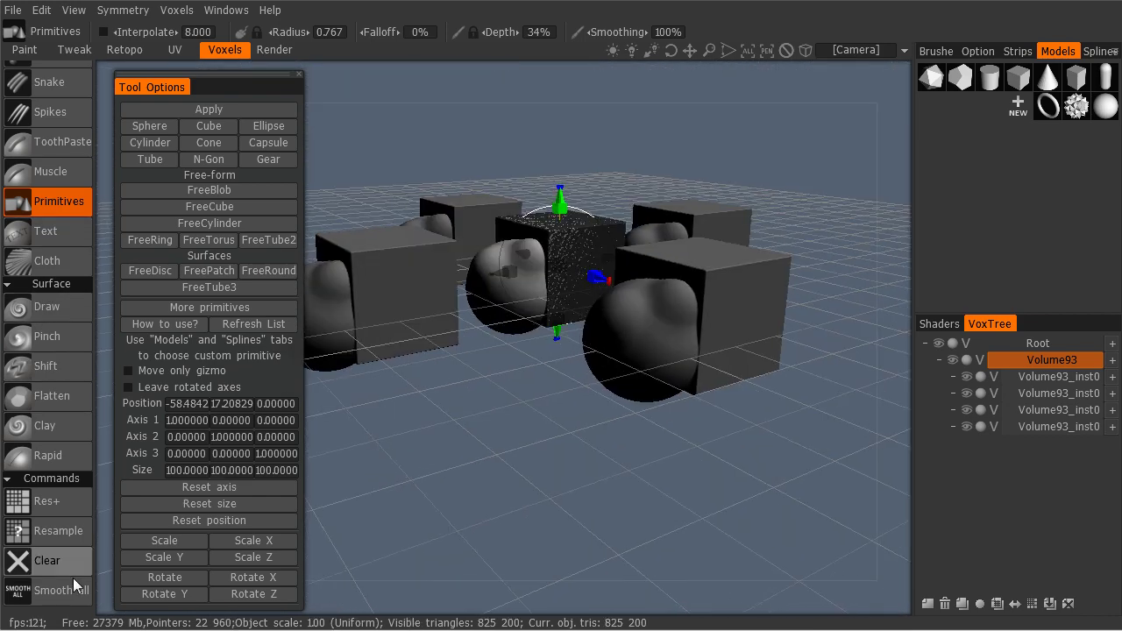
{"action": "left_click", "coordinate": [47, 566]}
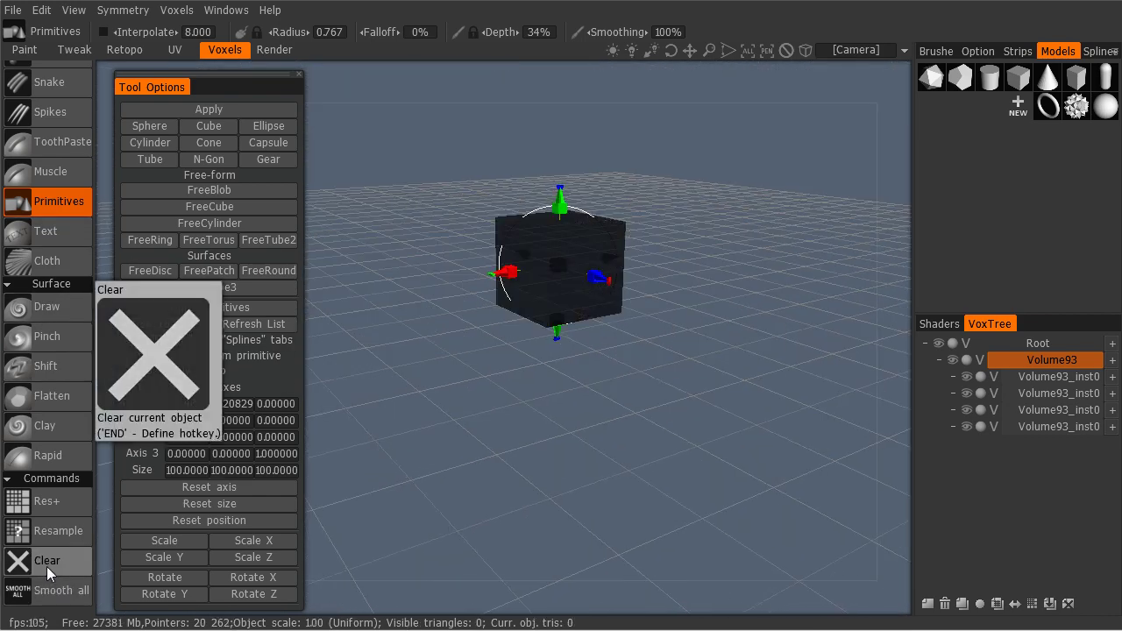
Load plank01.OBJ with the Merge tool and move its gizmo to the mesh's bound center.
{"action": "middle_click_drag", "start_coordinate": [421, 351], "coordinate": [631, 335]}
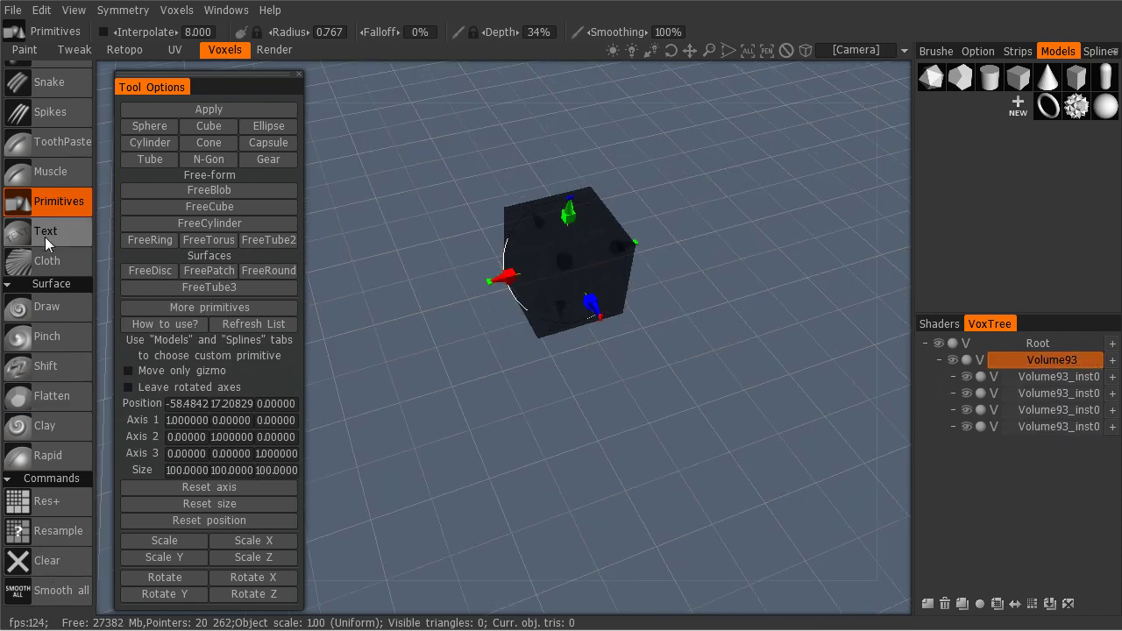
{"action": "scroll", "coordinate": [46, 230], "scroll_direction": "up", "scroll_amount": 5}
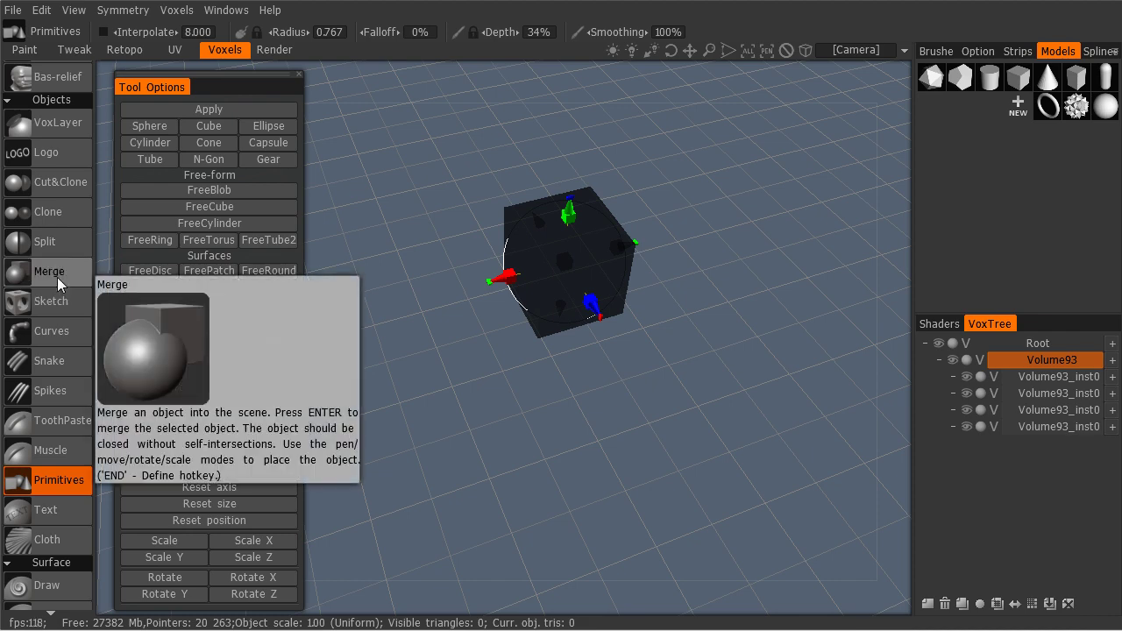
{"action": "left_click", "coordinate": [57, 277]}
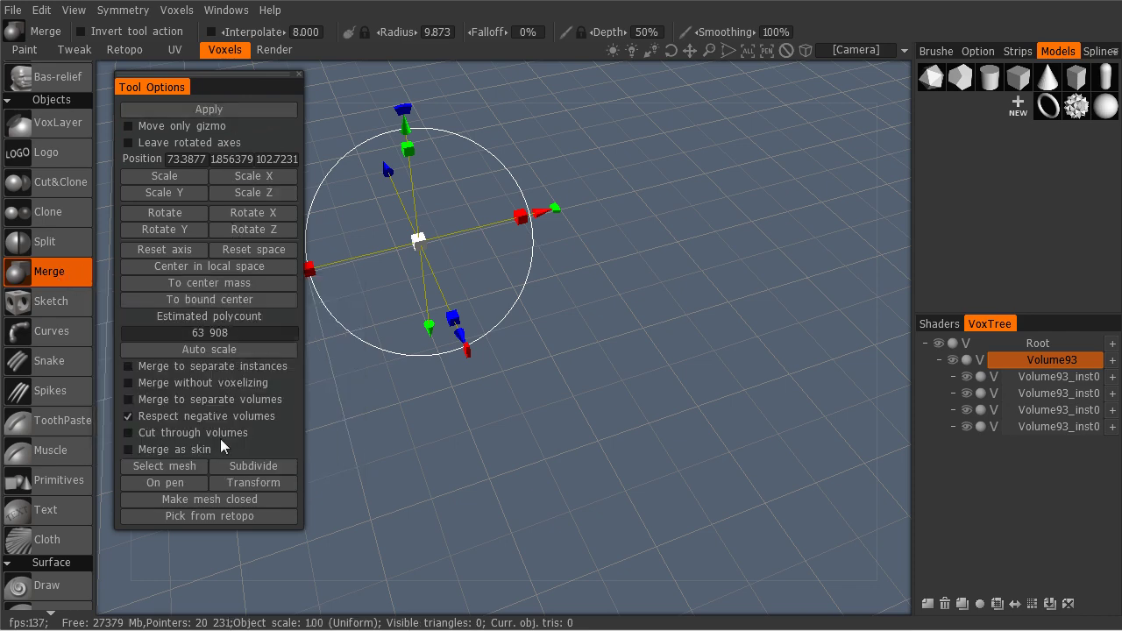
{"action": "left_click", "coordinate": [199, 466]}
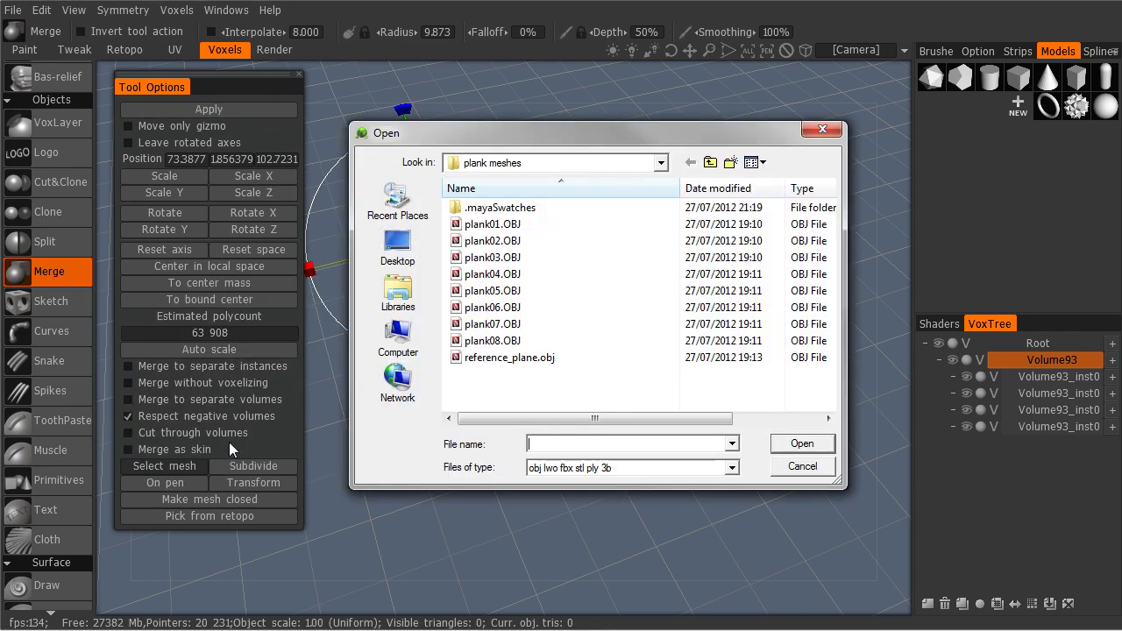
{"action": "double_click", "coordinate": [490, 230]}
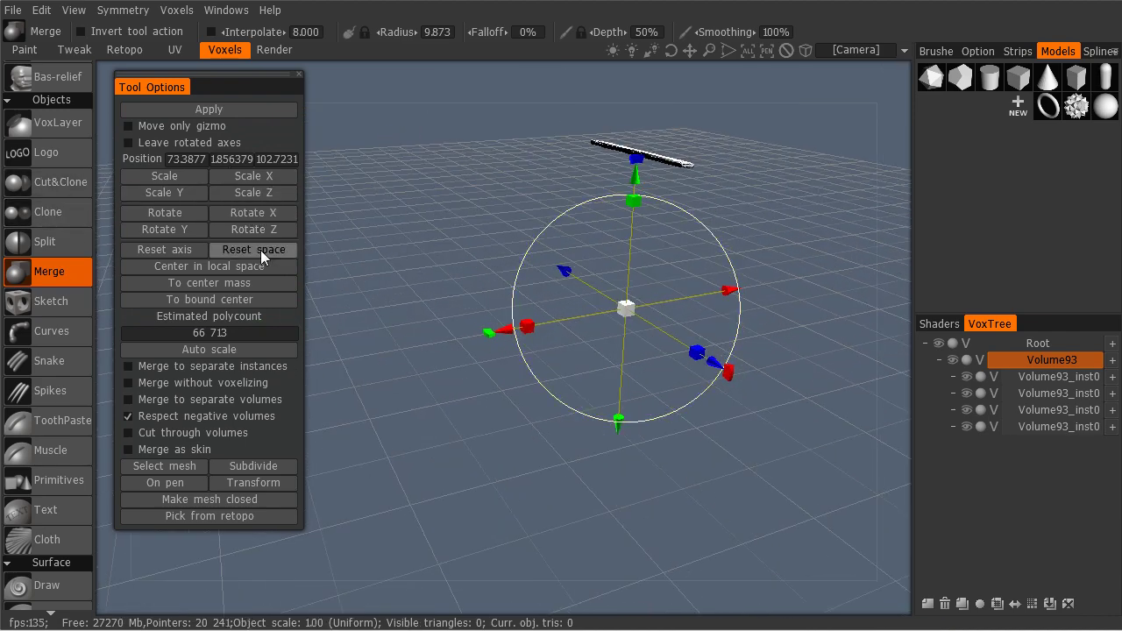
{"action": "left_click", "coordinate": [252, 302]}
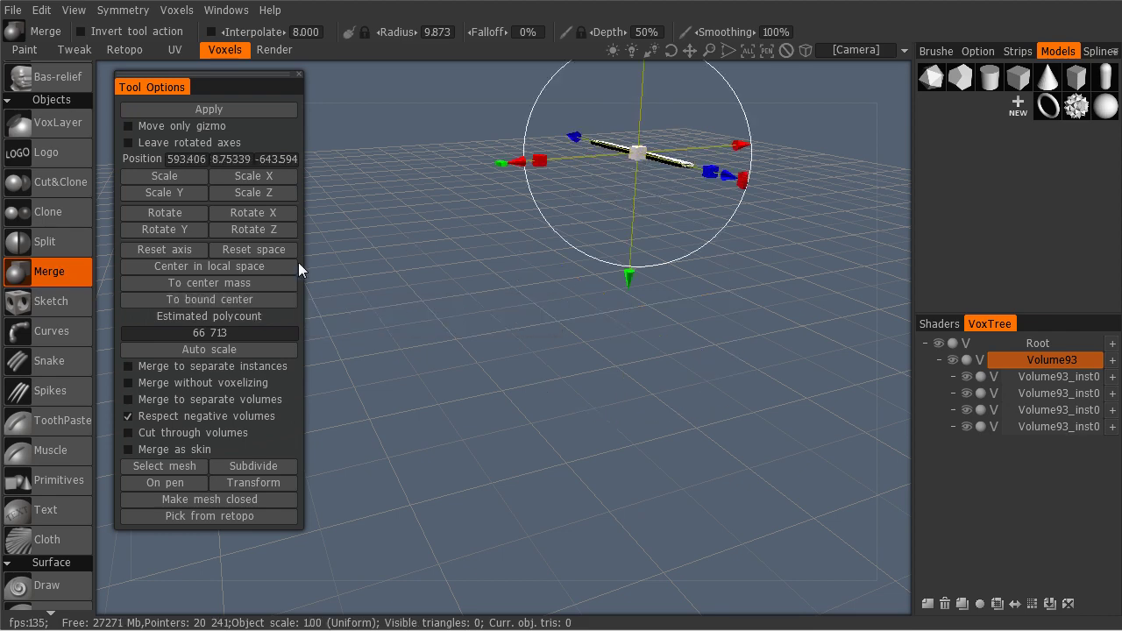
Set the loaded plank's position to 0 on all three axes.
{"action": "left_click", "coordinate": [211, 163]}
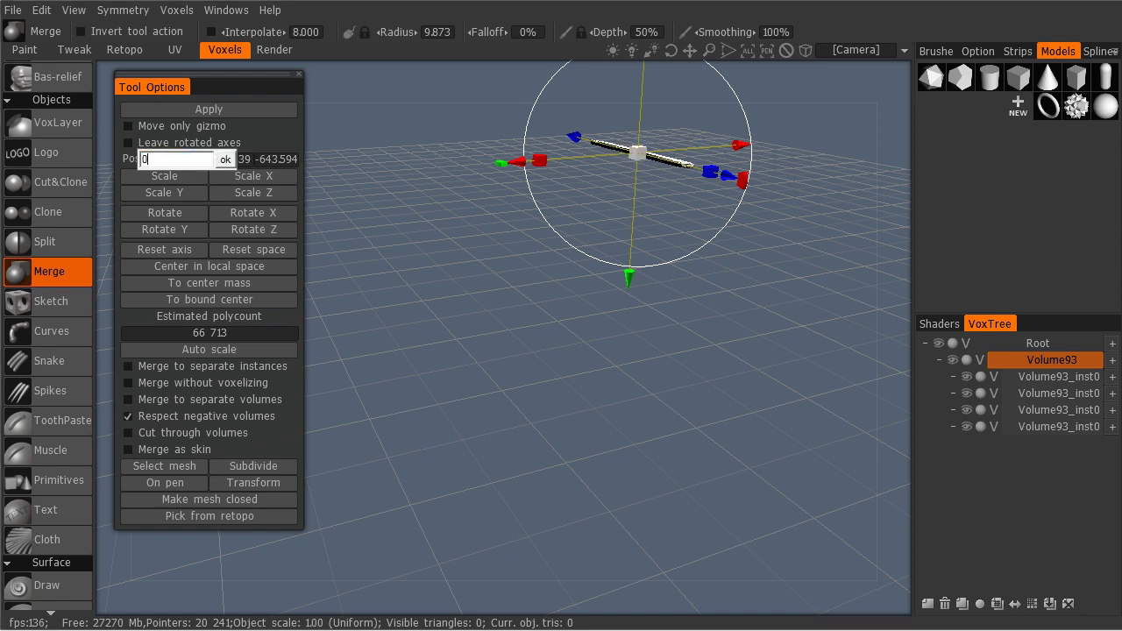
{"action": "type", "text": "0"}
{"action": "key", "text": "Return"}
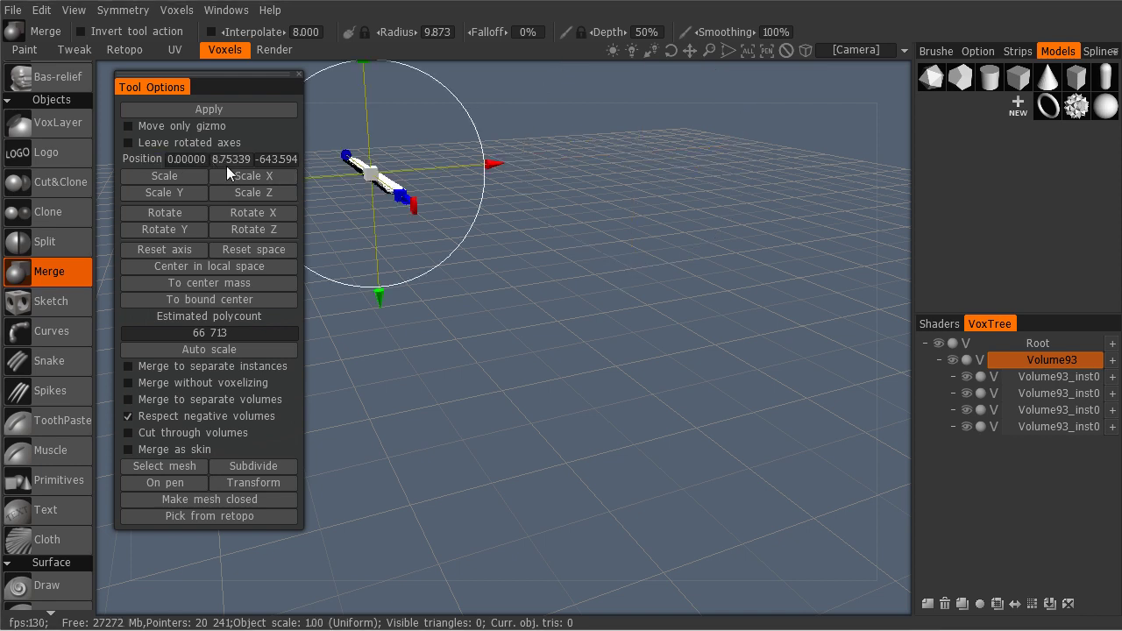
{"action": "left_click", "coordinate": [233, 160]}
{"action": "type", "text": "0"}
{"action": "key", "text": "Return"}
{"action": "left_click", "coordinate": [273, 160]}
{"action": "type", "text": "0"}
{"action": "key", "text": "Return"}
{"action": "left_click_drag", "start_coordinate": [626, 261], "coordinate": [481, 357]}
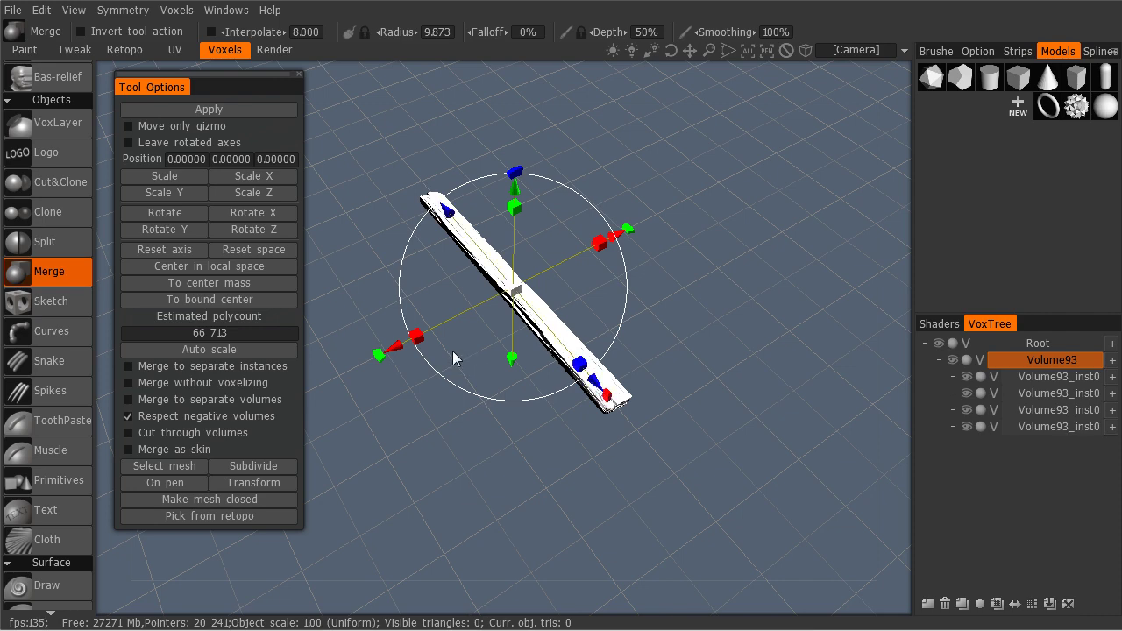
Try merging the full-length plank into the original volume, keeping its initial scale and position for export.
{"action": "left_click", "coordinate": [452, 351]}
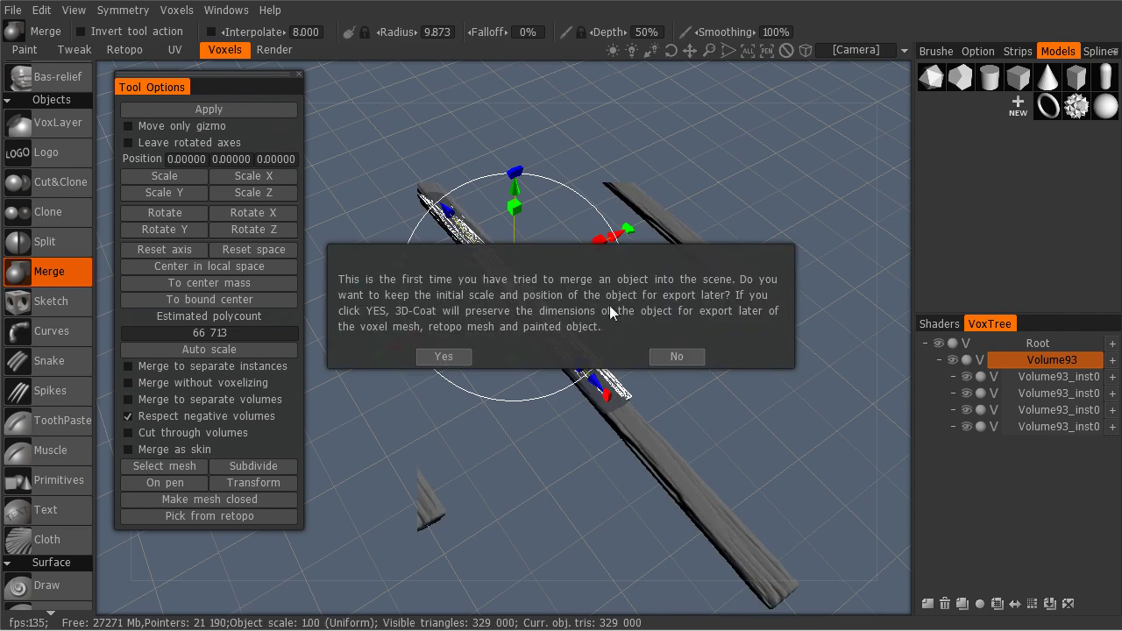
{"action": "left_click", "coordinate": [443, 357]}
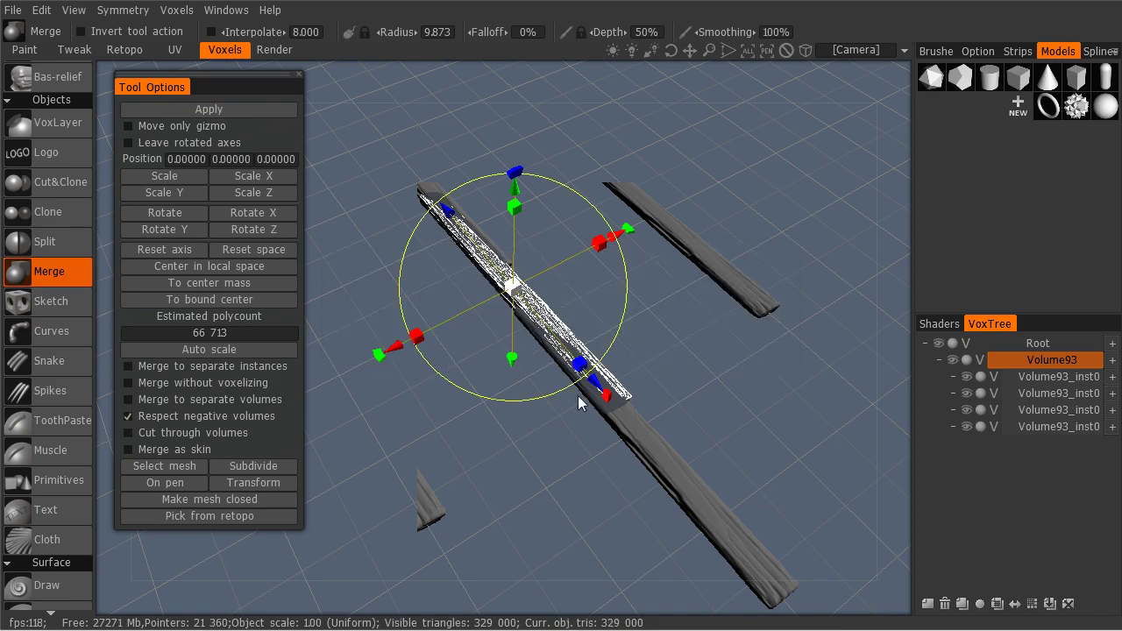
{"action": "right_click_drag", "start_coordinate": [578, 396], "coordinate": [704, 348]}
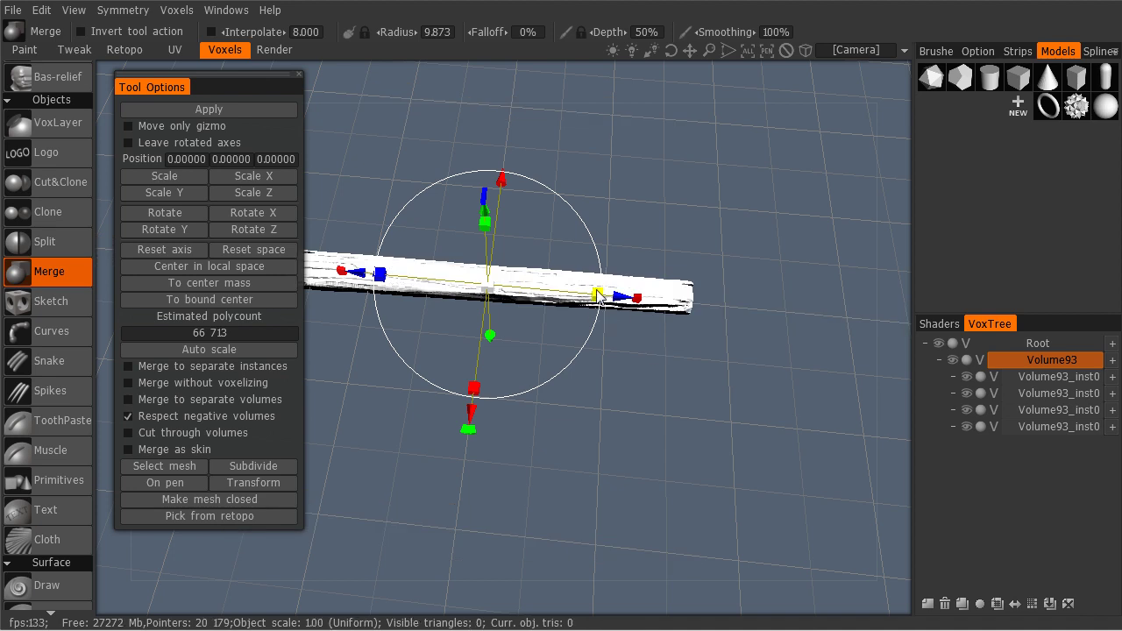
Shorten the plank along its length and merge it into the original volume, keeping its initial scale and position.
{"action": "left_click_drag", "start_coordinate": [597, 294], "coordinate": [544, 313]}
{"action": "key", "text": "Return"}
{"action": "left_click", "coordinate": [444, 356]}
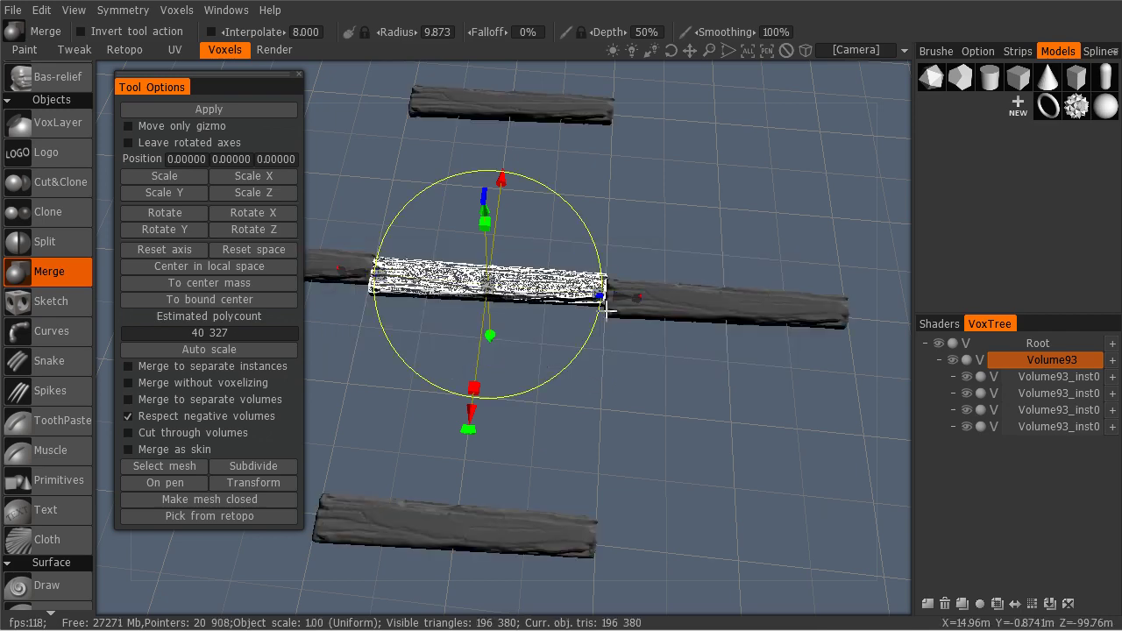
Move the plank mesh beside the merged plank, to about X 50.7.
{"action": "right_click_drag", "start_coordinate": [491, 412], "coordinate": [707, 328]}
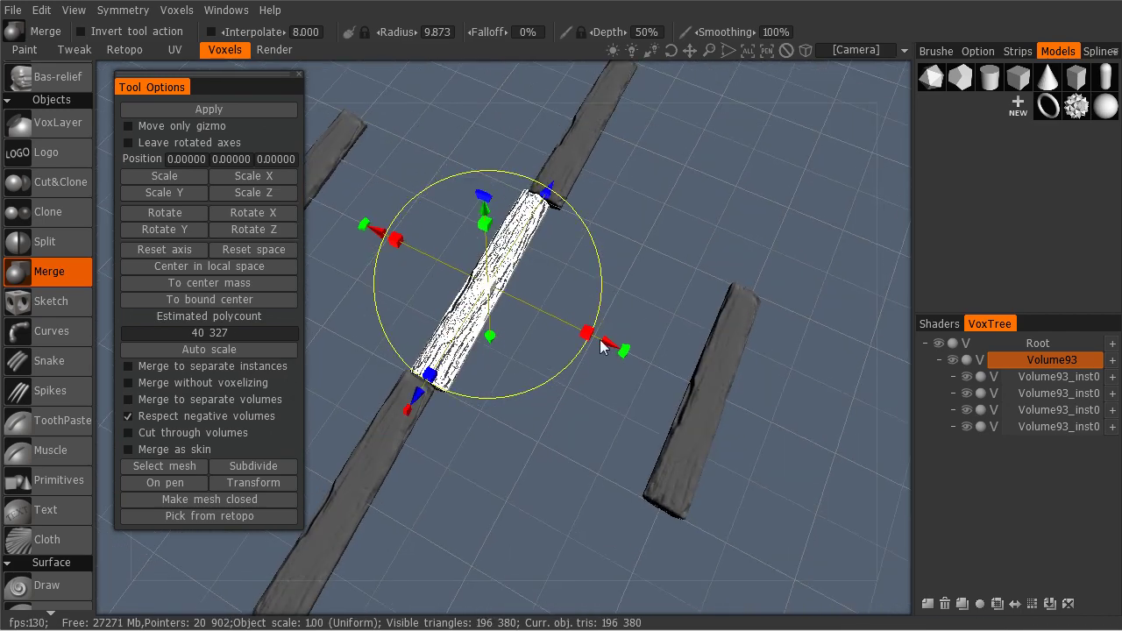
{"action": "right_click_drag", "start_coordinate": [601, 347], "coordinate": [639, 323]}
{"action": "left_click_drag", "start_coordinate": [607, 307], "coordinate": [688, 320]}
{"action": "right_click_drag", "start_coordinate": [630, 363], "coordinate": [441, 255]}
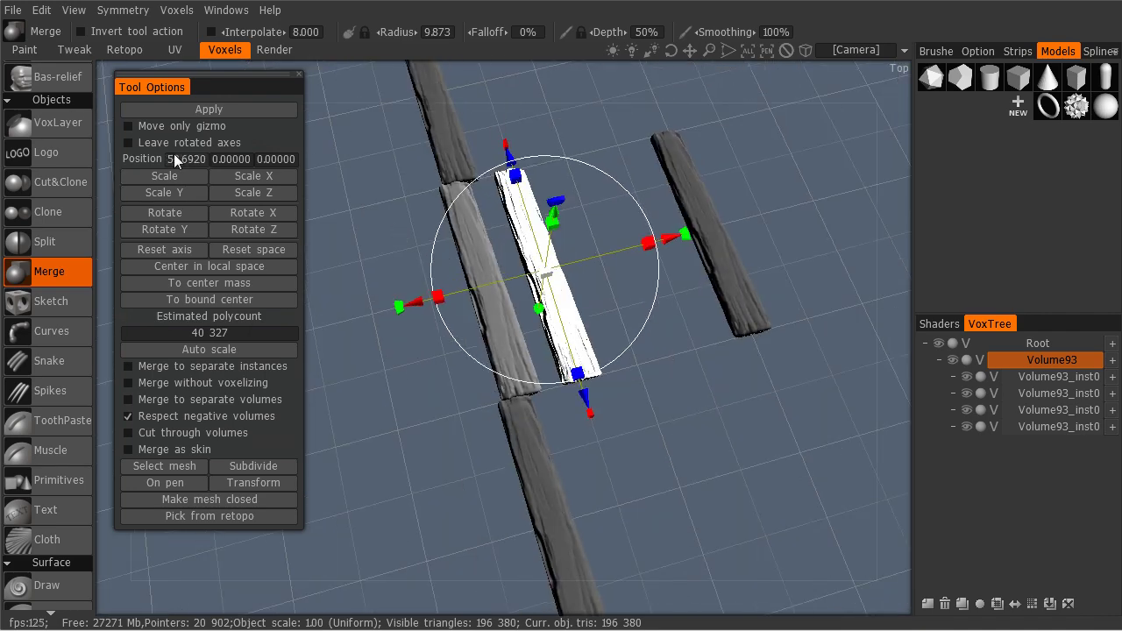
Load plank02.OBJ, center the gizmo on its bounds, and merge it beside the first plank at about X -34.6, Z -83.
{"action": "left_click", "coordinate": [187, 470]}
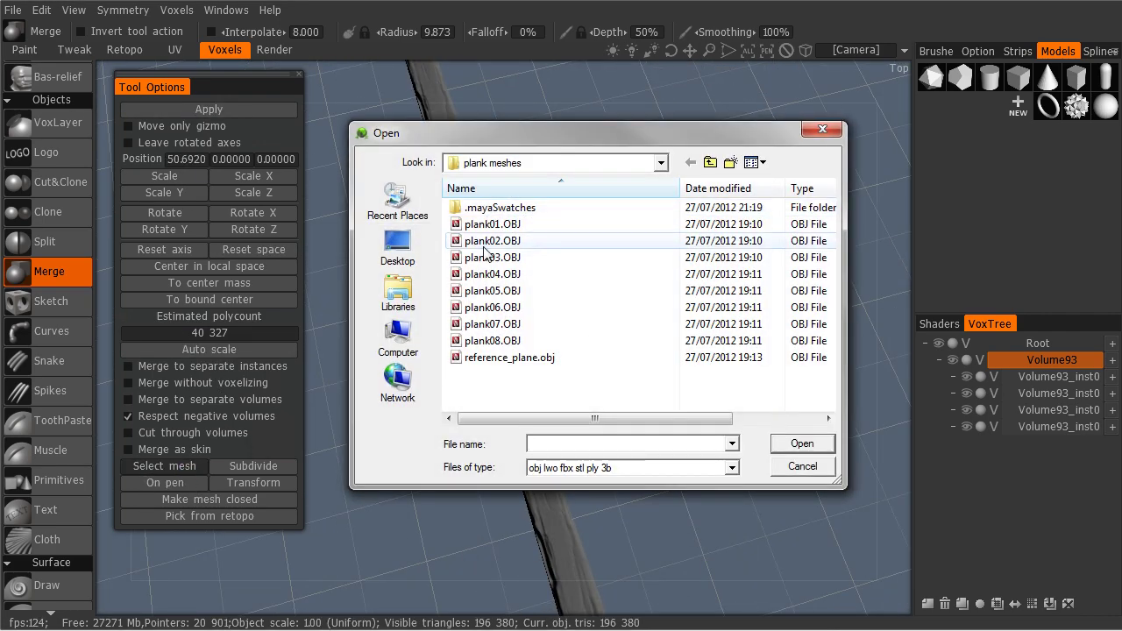
{"action": "double_click", "coordinate": [561, 241]}
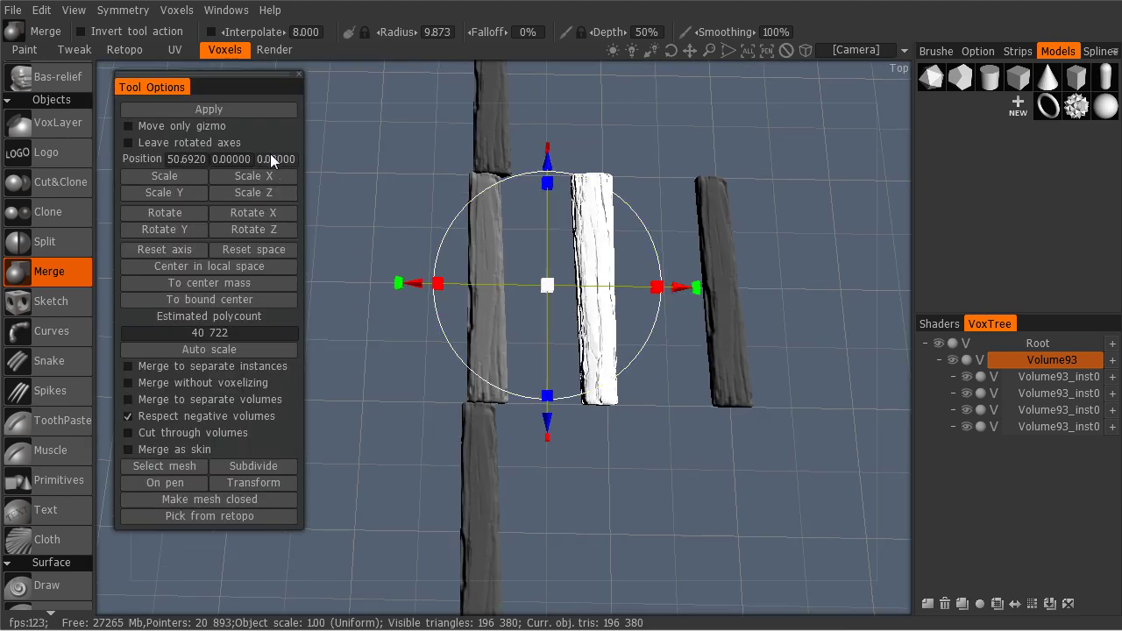
{"action": "left_click", "coordinate": [246, 302]}
{"action": "left_click_drag", "start_coordinate": [488, 311], "coordinate": [587, 296]}
{"action": "left_click_drag", "start_coordinate": [453, 421], "coordinate": [462, 342]}
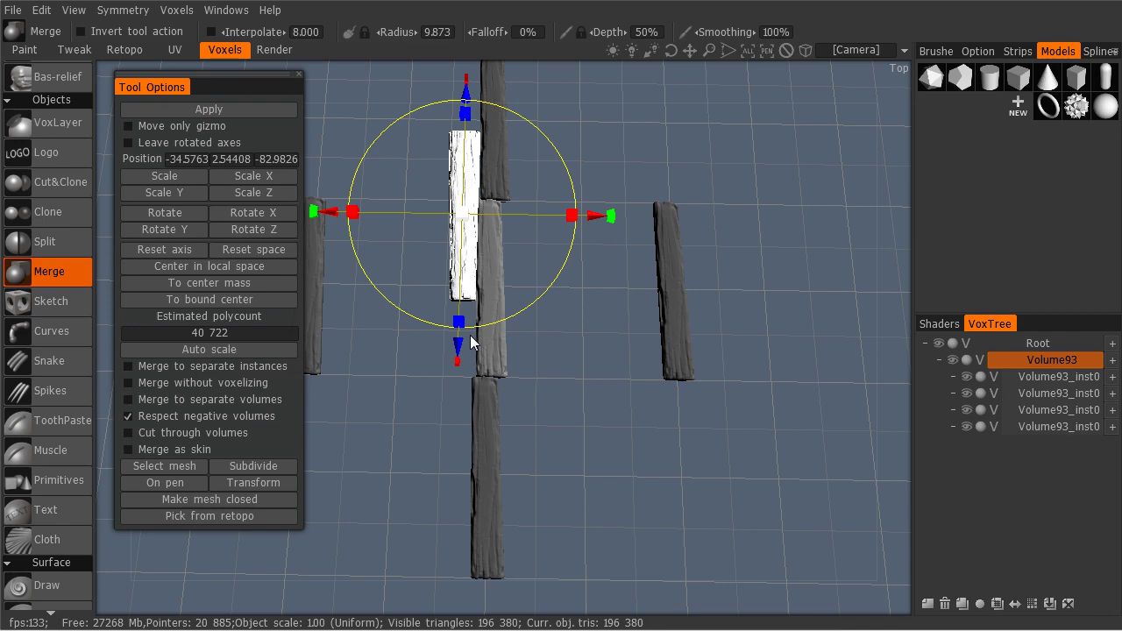
{"action": "key", "text": "Return"}
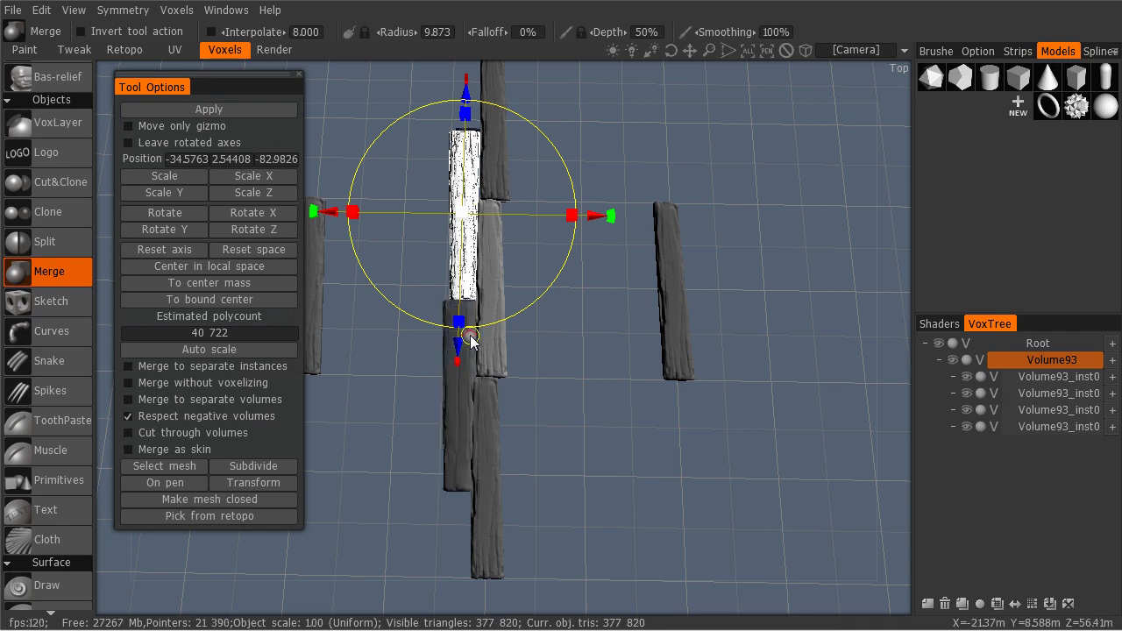
Load plank03.OBJ for merging and move its gizmo to the mesh's bound center.
{"action": "middle_click_drag", "start_coordinate": [471, 342], "coordinate": [618, 308]}
{"action": "left_click", "coordinate": [171, 470]}
{"action": "double_click", "coordinate": [501, 254]}
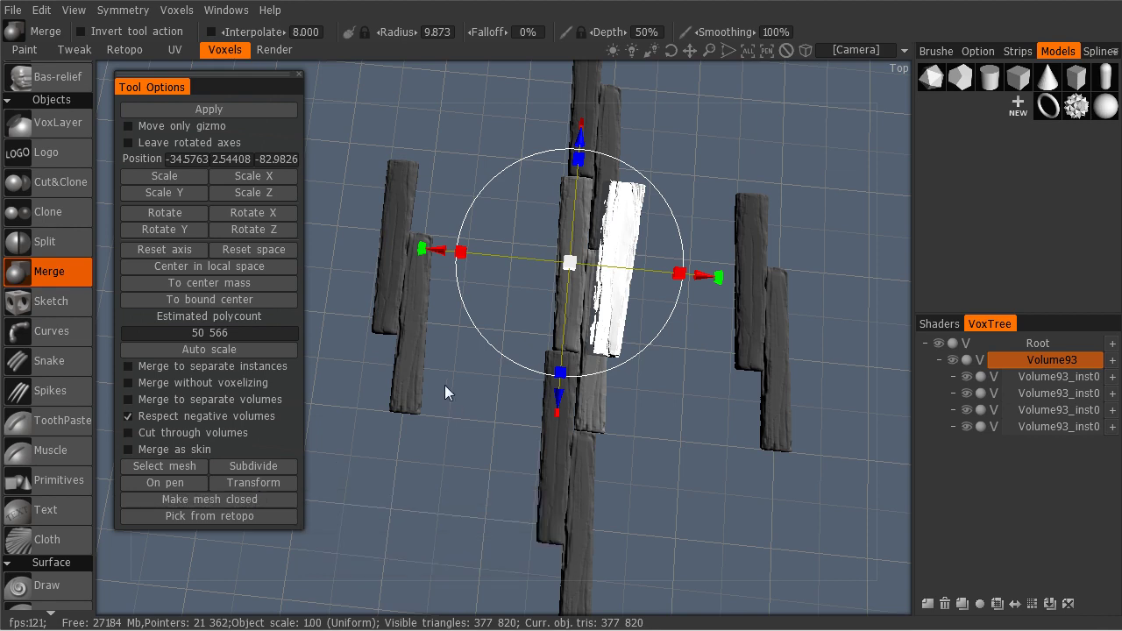
{"action": "middle_click_drag", "start_coordinate": [623, 330], "coordinate": [491, 311]}
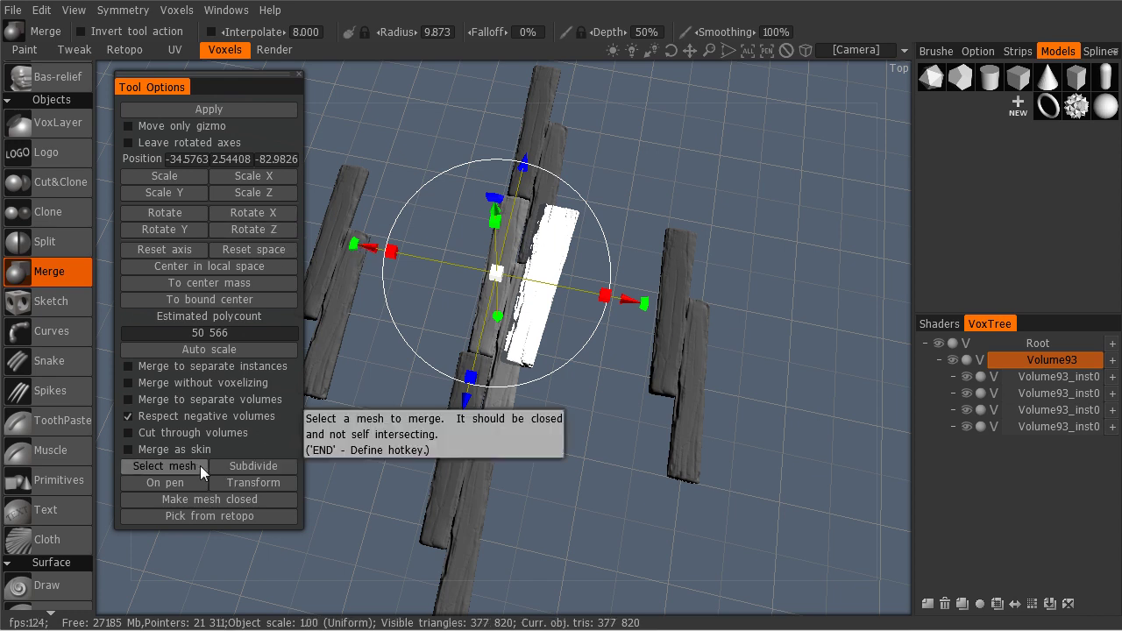
{"action": "left_click", "coordinate": [259, 303]}
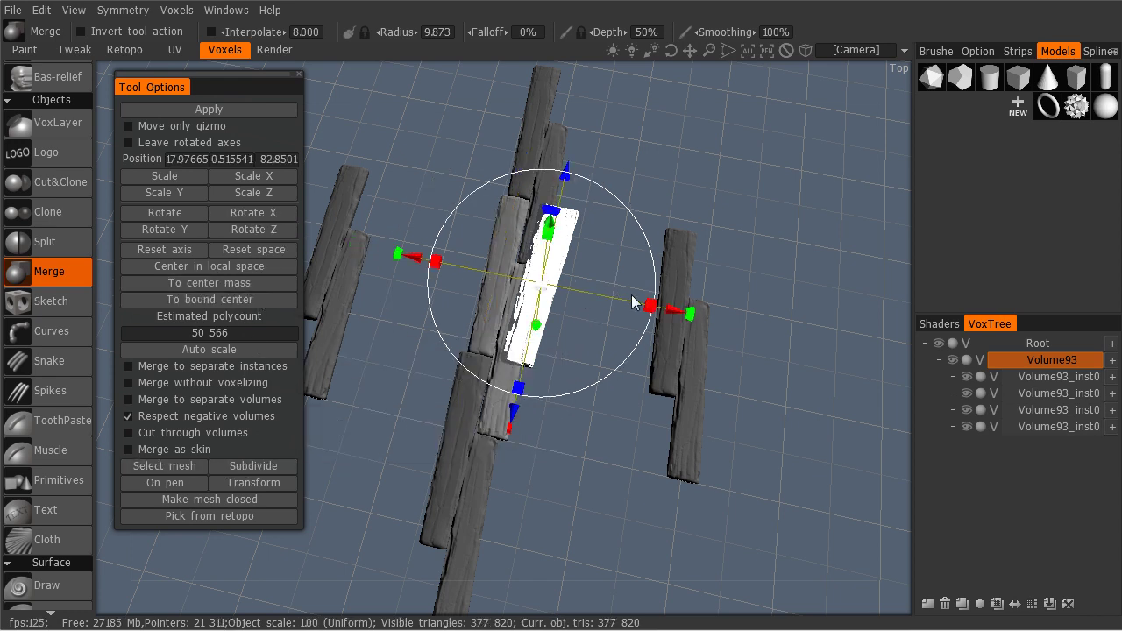
Position the third plank at about X -69.8, Z 7, rotate it slightly to lie alongside its neighbours, and merge it.
{"action": "left_click_drag", "start_coordinate": [665, 307], "coordinate": [524, 394]}
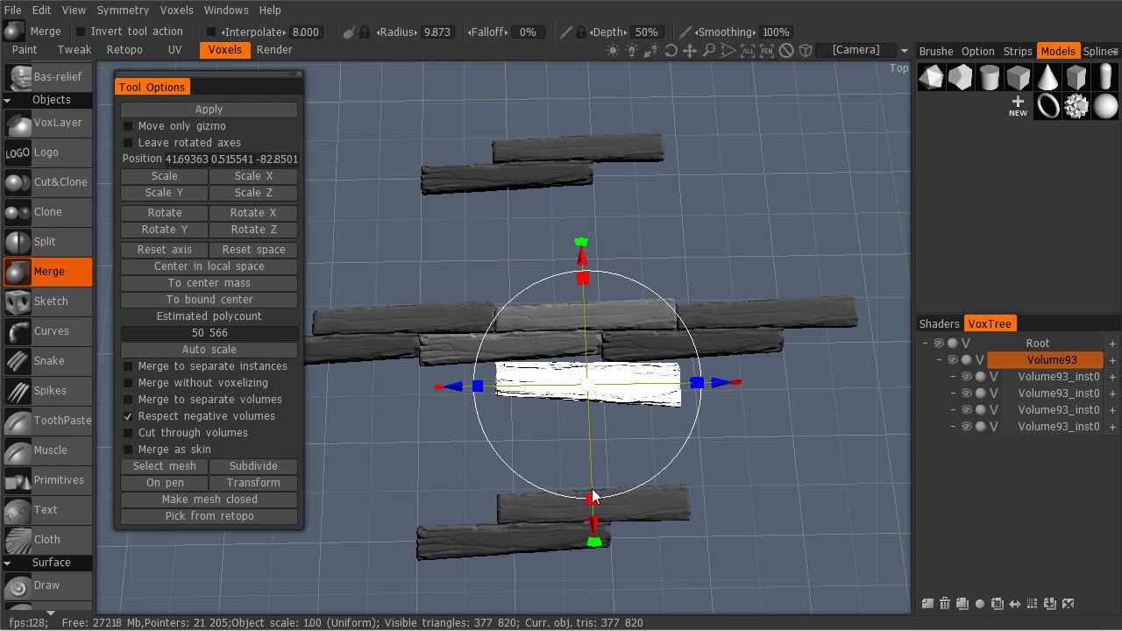
{"action": "left_click_drag", "start_coordinate": [592, 497], "coordinate": [586, 413]}
{"action": "left_click_drag", "start_coordinate": [698, 281], "coordinate": [643, 279]}
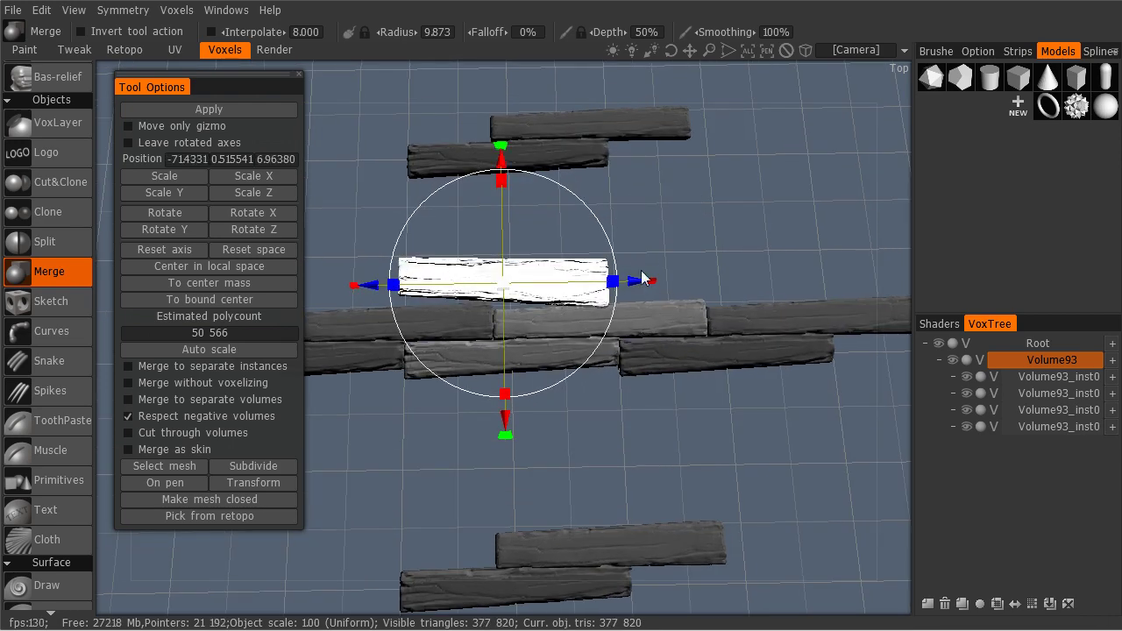
{"action": "left_click_drag", "start_coordinate": [502, 145], "coordinate": [487, 142]}
{"action": "left_click_drag", "start_coordinate": [509, 424], "coordinate": [507, 420]}
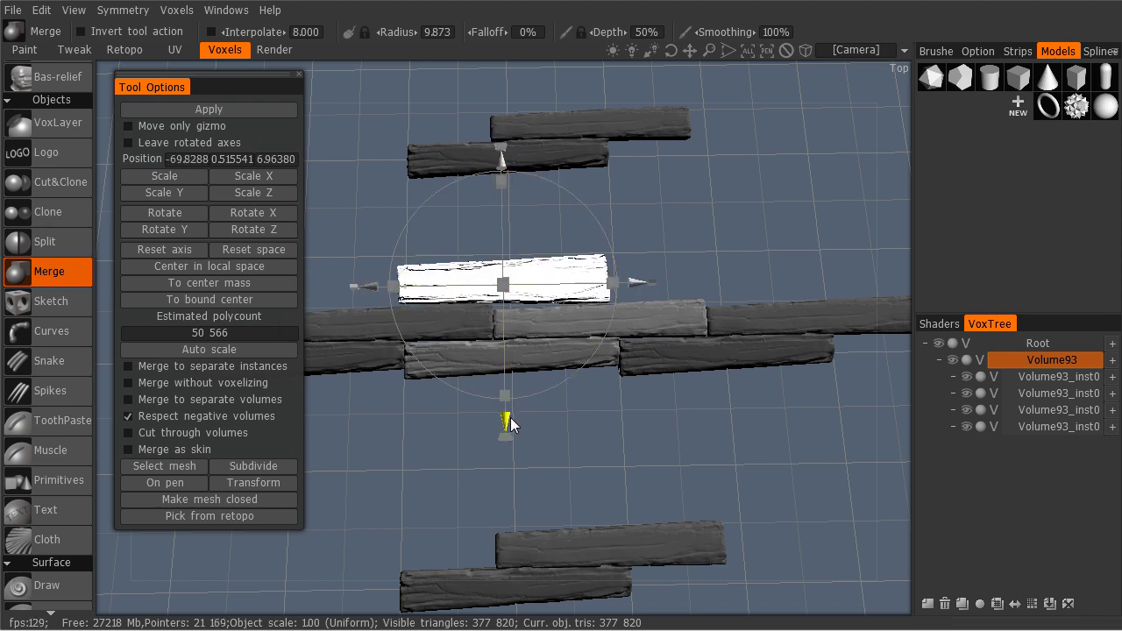
{"action": "left_click_drag", "start_coordinate": [489, 153], "coordinate": [503, 146]}
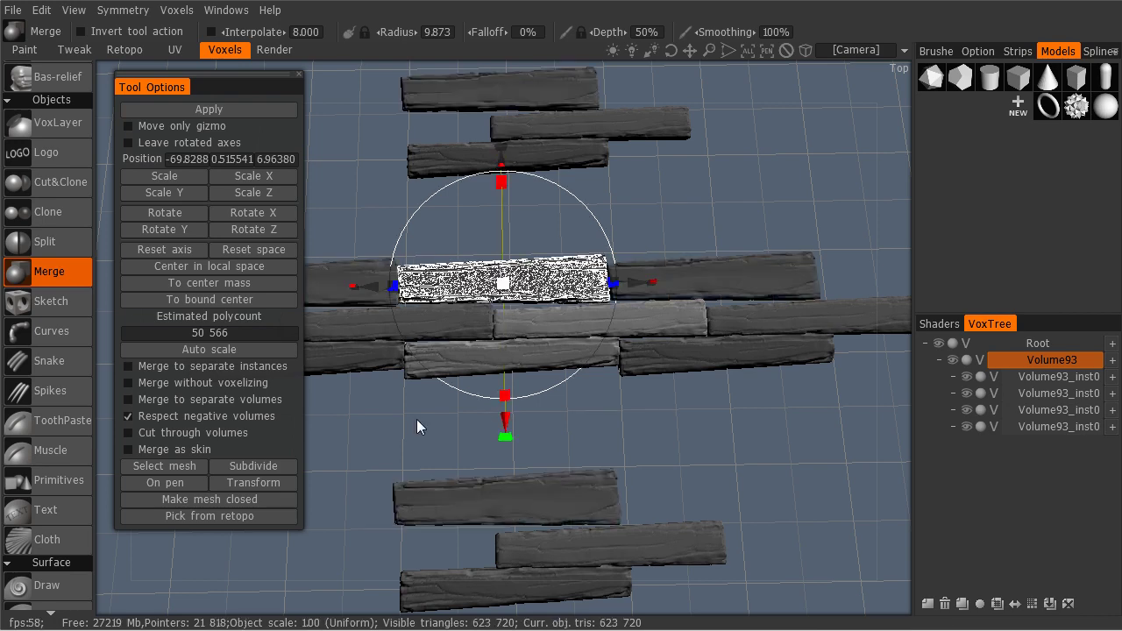
Load the next plank OBJ from the plank meshes folder for merging and move its gizmo to the bound center.
{"action": "left_click_drag", "start_coordinate": [416, 418], "coordinate": [516, 428]}
{"action": "left_click_drag", "start_coordinate": [472, 331], "coordinate": [233, 266]}
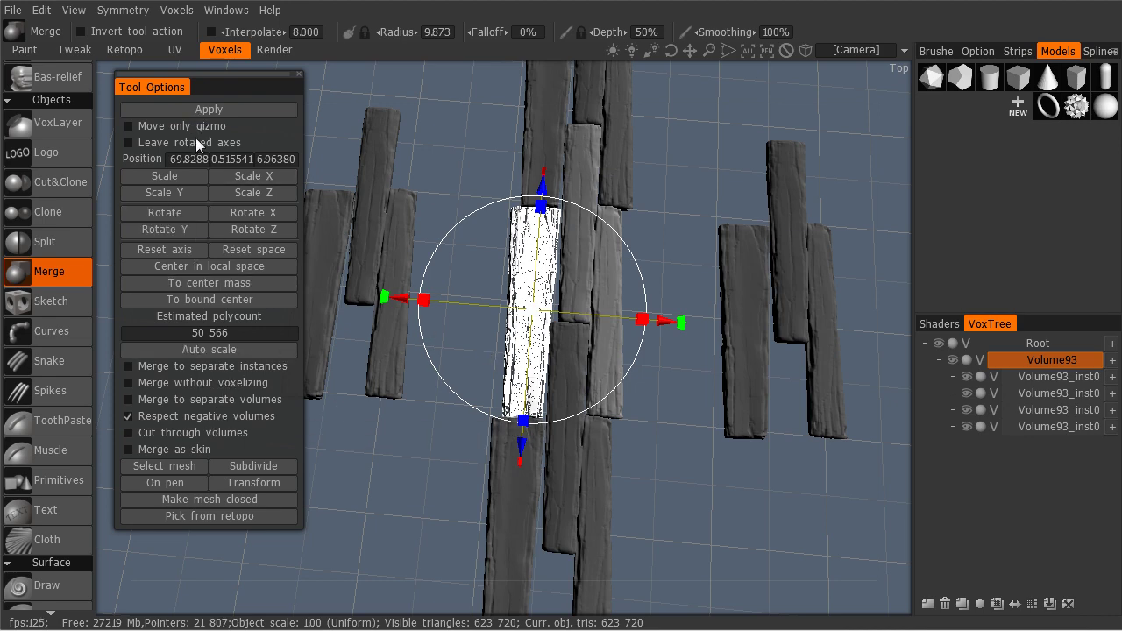
{"action": "left_click", "coordinate": [183, 471]}
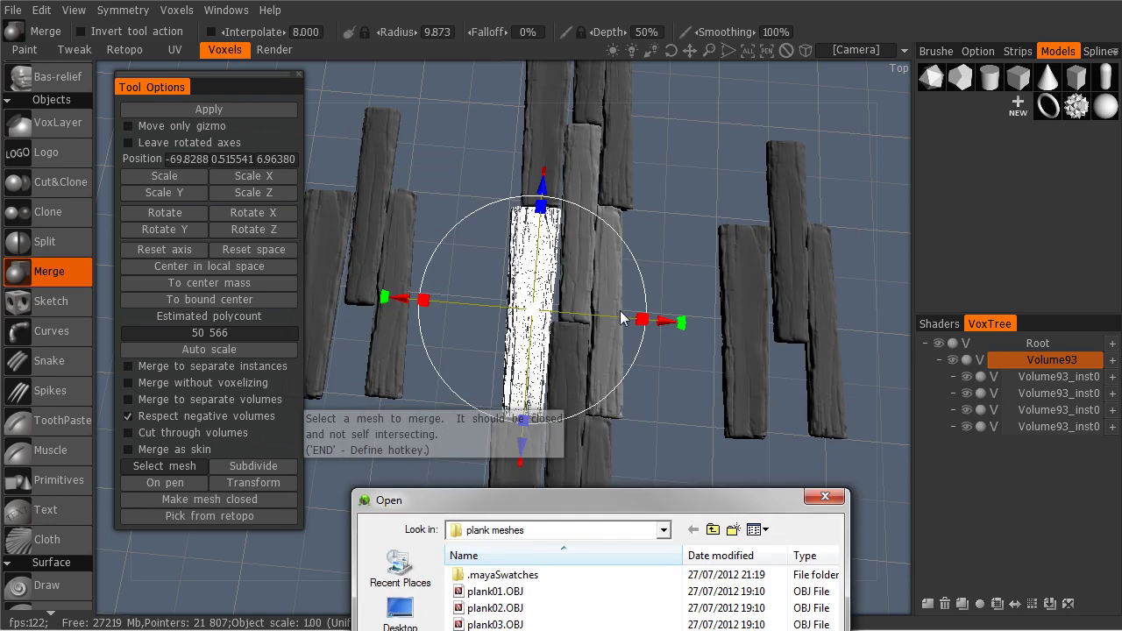
{"action": "left_click_drag", "start_coordinate": [529, 491], "coordinate": [525, 165]}
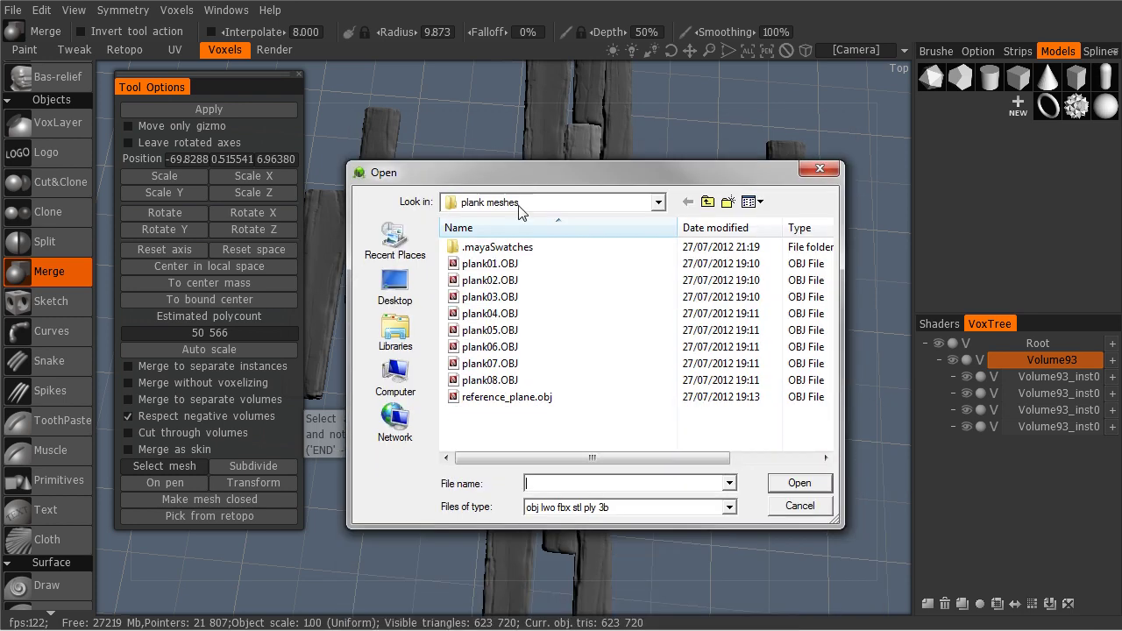
{"action": "double_click", "coordinate": [493, 301]}
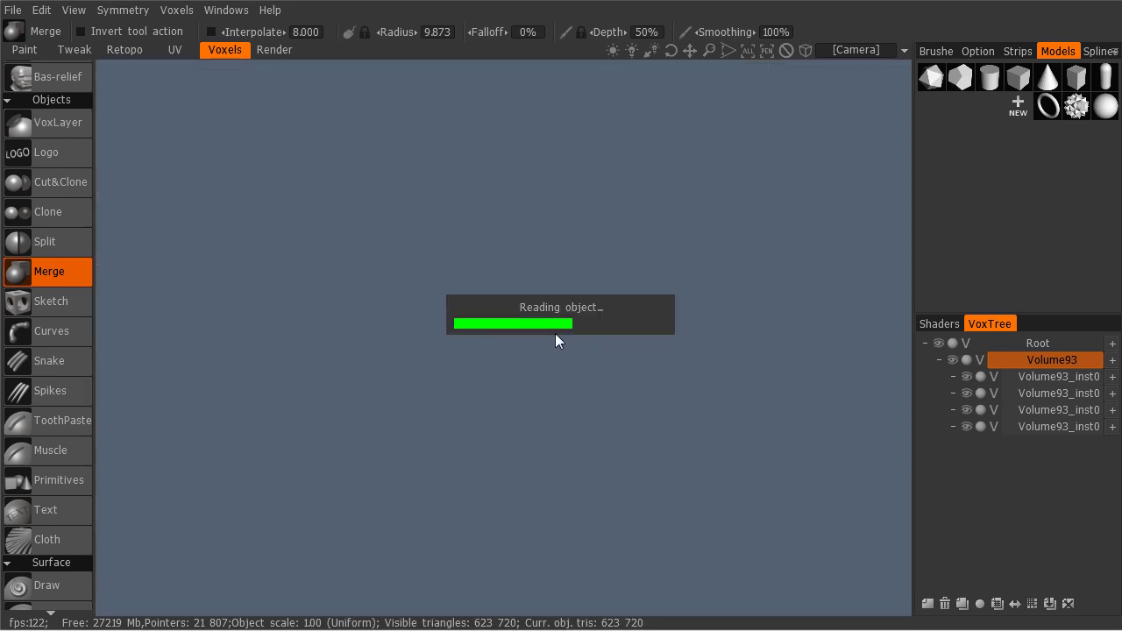
{"action": "middle_click_drag", "start_coordinate": [682, 325], "coordinate": [663, 325]}
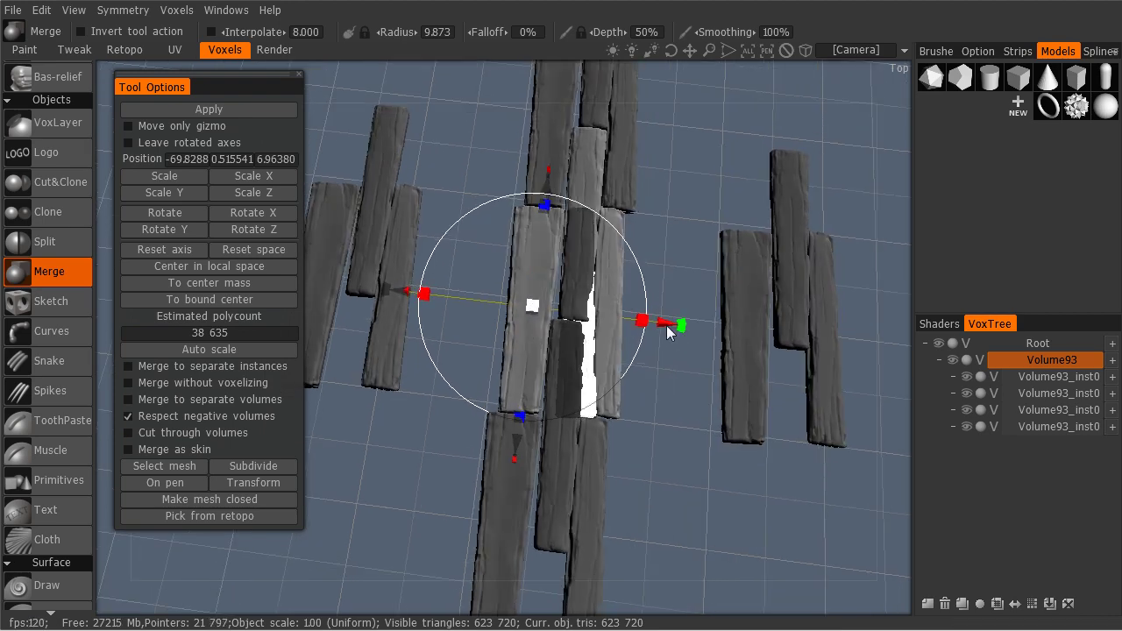
{"action": "left_click", "coordinate": [217, 299]}
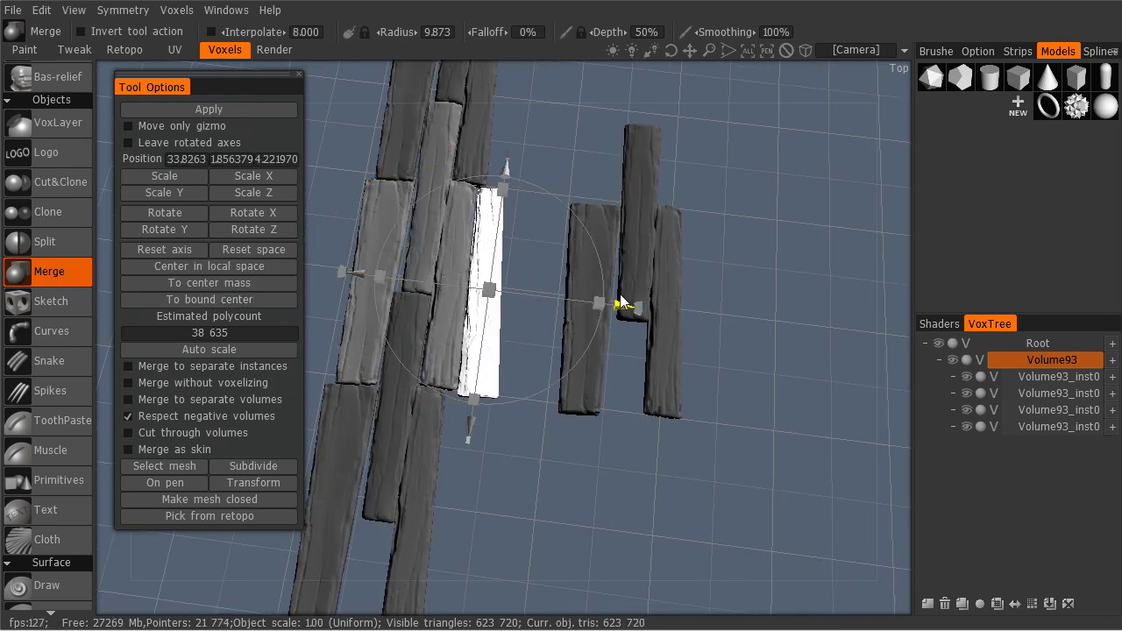
Position the fourth plank at about X 26.1, Z 86.6, flush against its neighbouring planks, and merge it.
{"action": "left_click_drag", "start_coordinate": [639, 303], "coordinate": [593, 293]}
{"action": "middle_click_drag", "start_coordinate": [593, 293], "coordinate": [632, 349]}
{"action": "left_click_drag", "start_coordinate": [628, 344], "coordinate": [633, 319]}
{"action": "scroll", "coordinate": [633, 319], "scroll_direction": "down", "scroll_amount": 3}
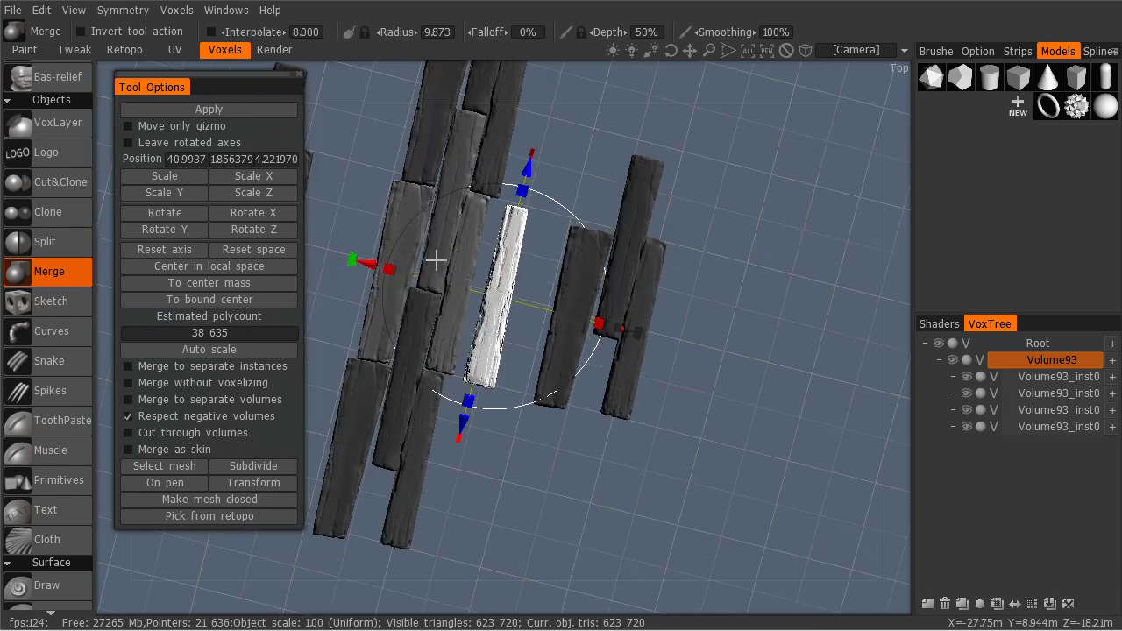
{"action": "left_click_drag", "start_coordinate": [462, 426], "coordinate": [437, 473]}
{"action": "left_click_drag", "start_coordinate": [611, 375], "coordinate": [588, 380]}
{"action": "left_click_drag", "start_coordinate": [449, 474], "coordinate": [605, 412]}
{"action": "scroll", "coordinate": [663, 413], "scroll_direction": "up", "scroll_amount": 6}
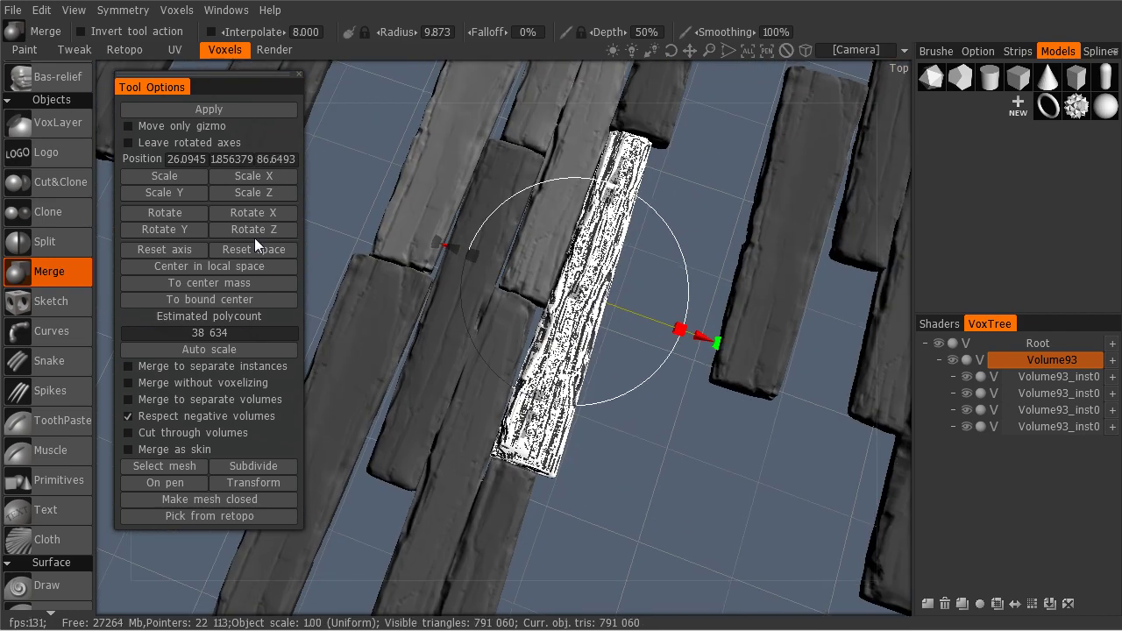
Paint test bumps on the fourth plank with the Grow brush, inspect the repeated instances, and undo the strokes.
{"action": "scroll", "coordinate": [61, 123], "scroll_direction": "up", "scroll_amount": 13}
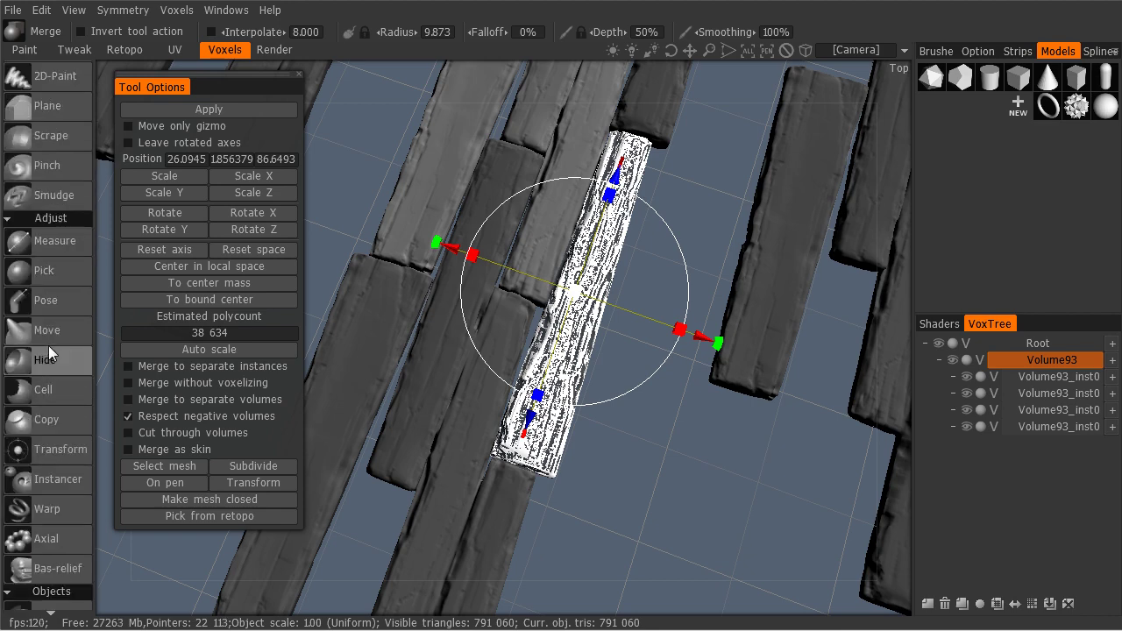
{"action": "scroll", "coordinate": [44, 247], "scroll_direction": "up", "scroll_amount": 11}
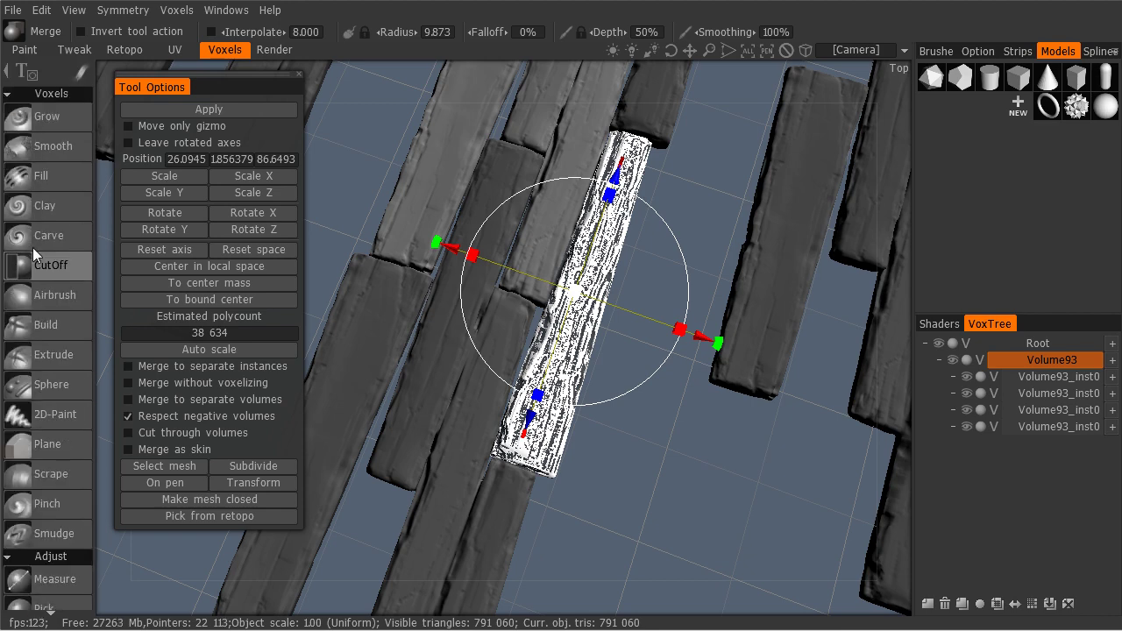
{"action": "left_click", "coordinate": [44, 116]}
{"action": "scroll", "coordinate": [601, 338], "scroll_direction": "up", "scroll_amount": 3}
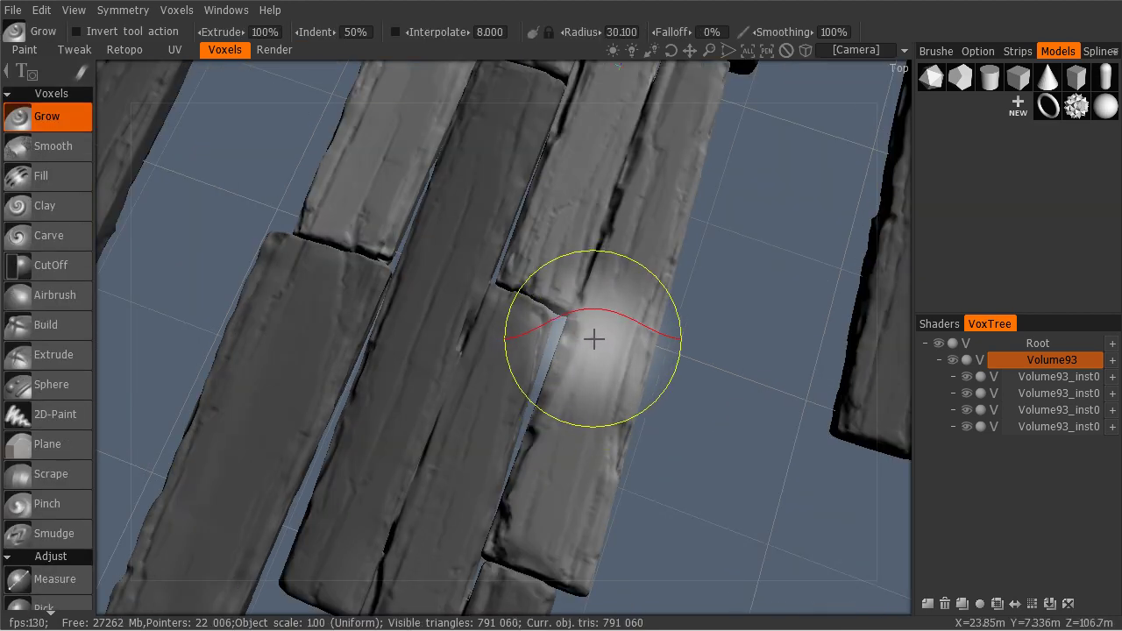
{"action": "mouse_move", "coordinate": [588, 337]}
{"action": "left_mouse_down"}
{"action": "mouse_move", "coordinate": [569, 374]}
{"action": "mouse_move", "coordinate": [585, 378]}
{"action": "mouse_move", "coordinate": [576, 483]}
{"action": "left_mouse_up"}
{"action": "right_click_drag", "start_coordinate": [576, 483], "coordinate": [556, 374]}
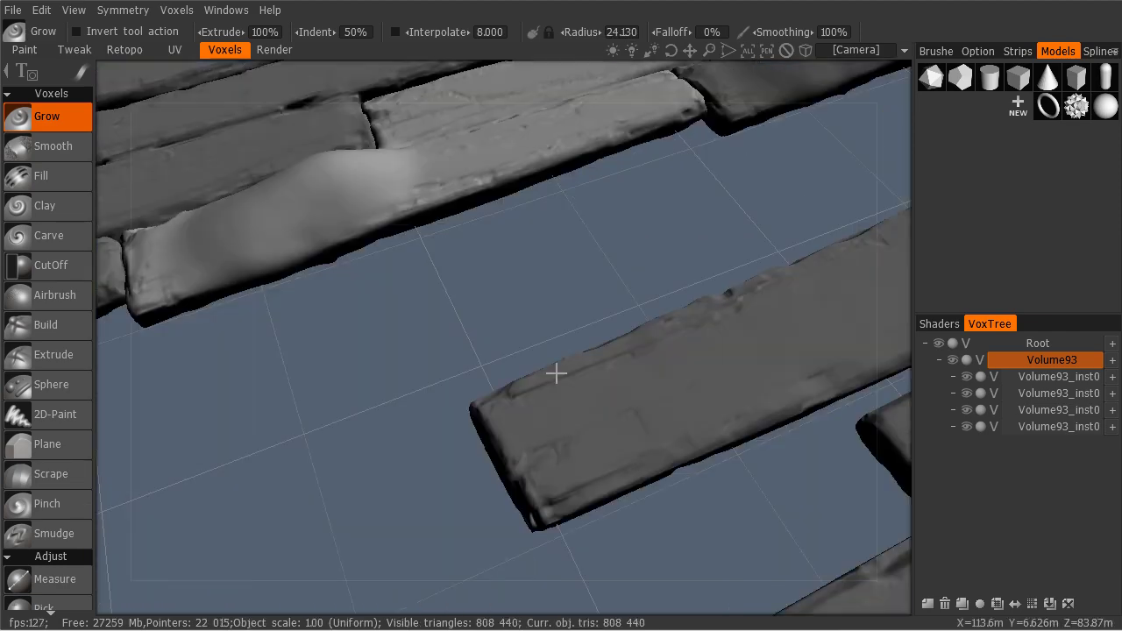
{"action": "right_click_drag", "start_coordinate": [518, 206], "coordinate": [538, 238]}
{"action": "scroll", "coordinate": [459, 188], "scroll_direction": "down", "scroll_amount": 5}
{"action": "right_click_drag", "start_coordinate": [459, 187], "coordinate": [424, 203]}
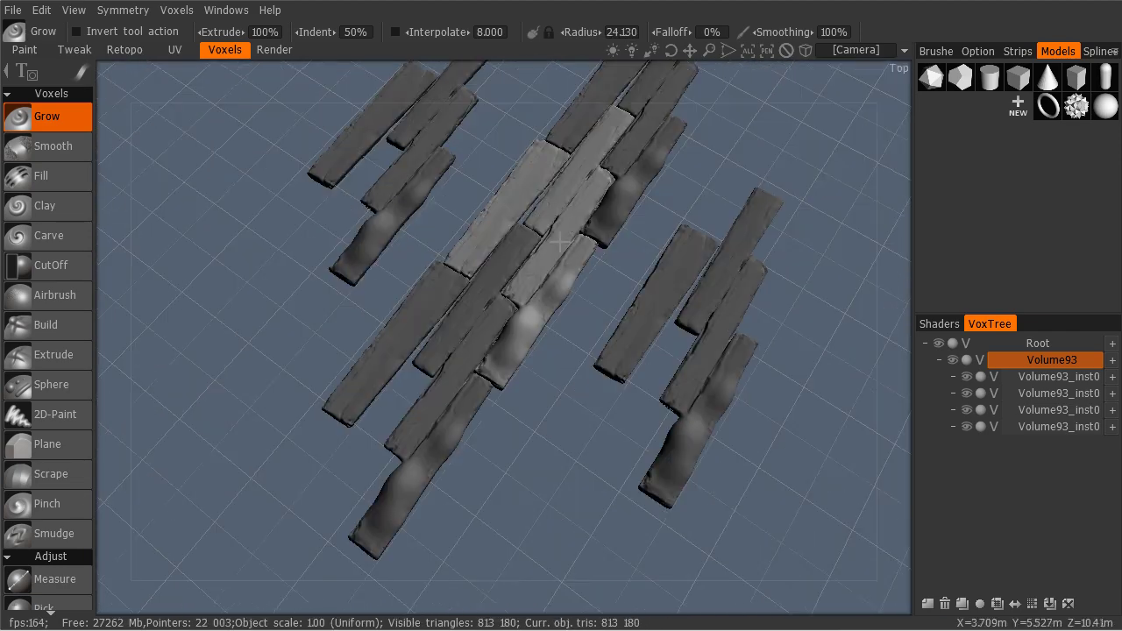
{"action": "key", "text": "ctrl+z"}
{"action": "key", "text": "ctrl+z"}
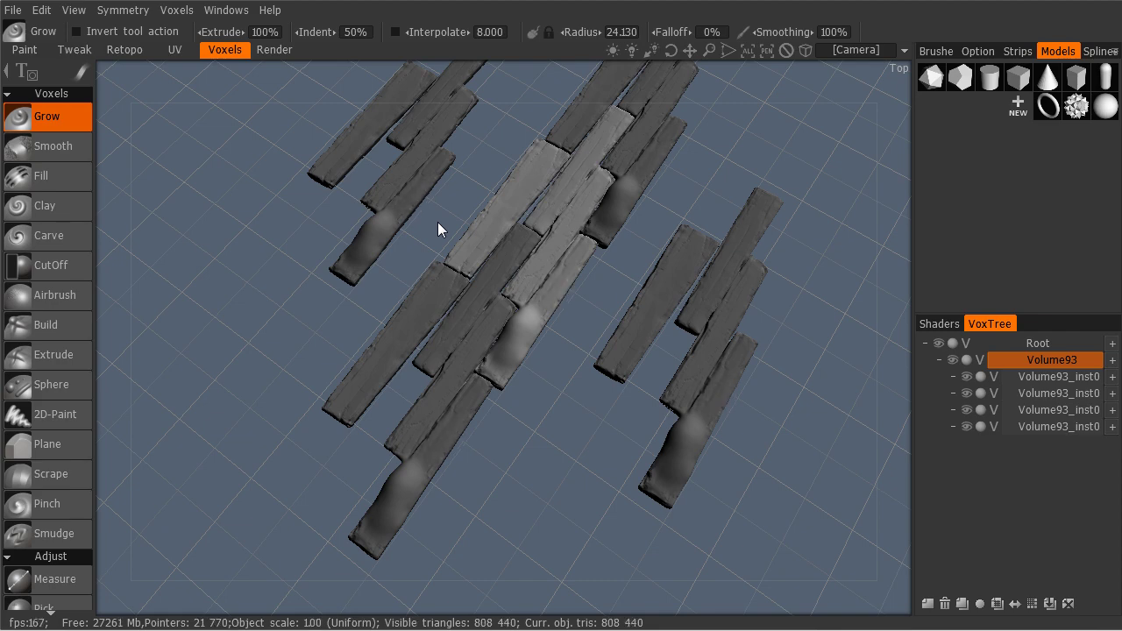
Reshape the fourth plank beside its neighbours using the Move brush at a radius of about 38.7.
{"action": "right_click_drag", "start_coordinate": [437, 222], "coordinate": [673, 360]}
{"action": "scroll", "coordinate": [673, 360], "scroll_direction": "up", "scroll_amount": 6}
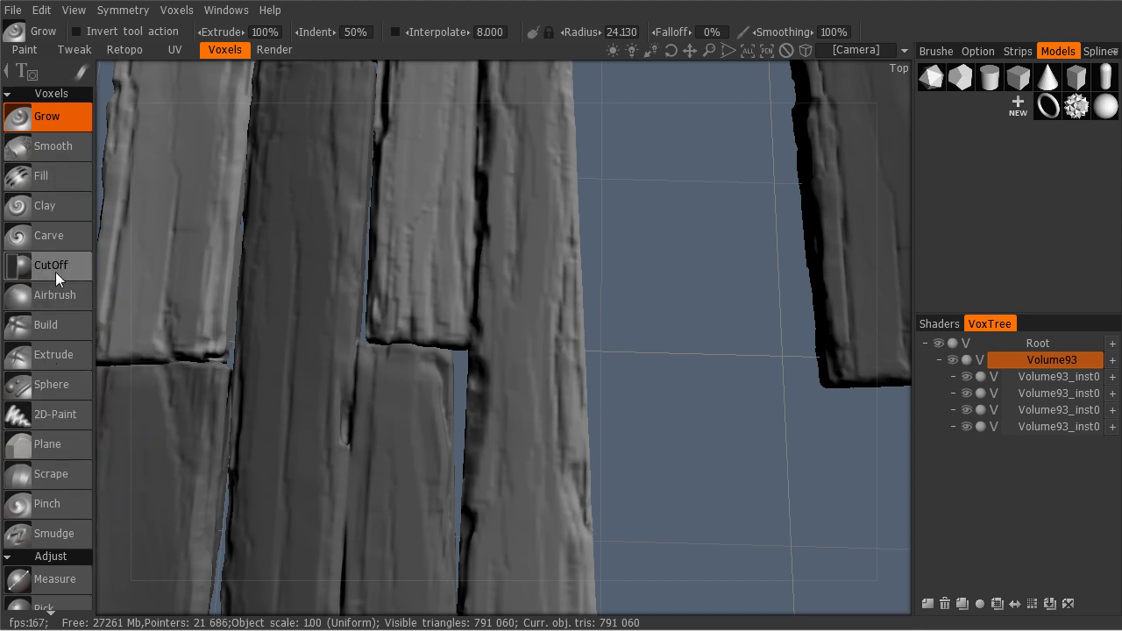
{"action": "scroll", "coordinate": [56, 352], "scroll_direction": "down", "scroll_amount": 6}
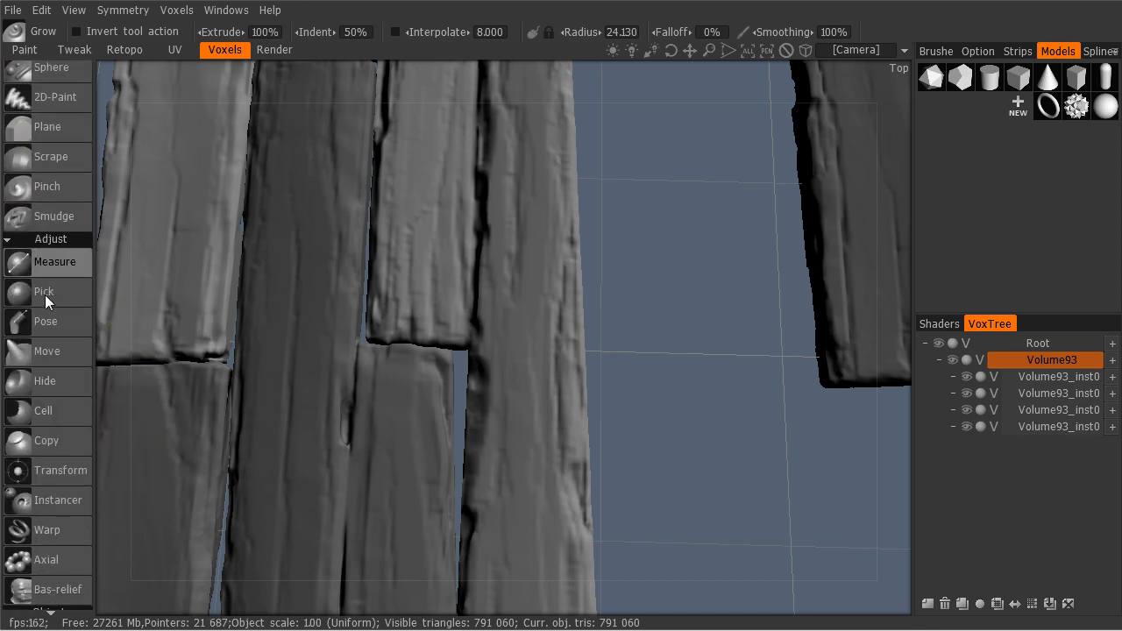
{"action": "left_click", "coordinate": [49, 353]}
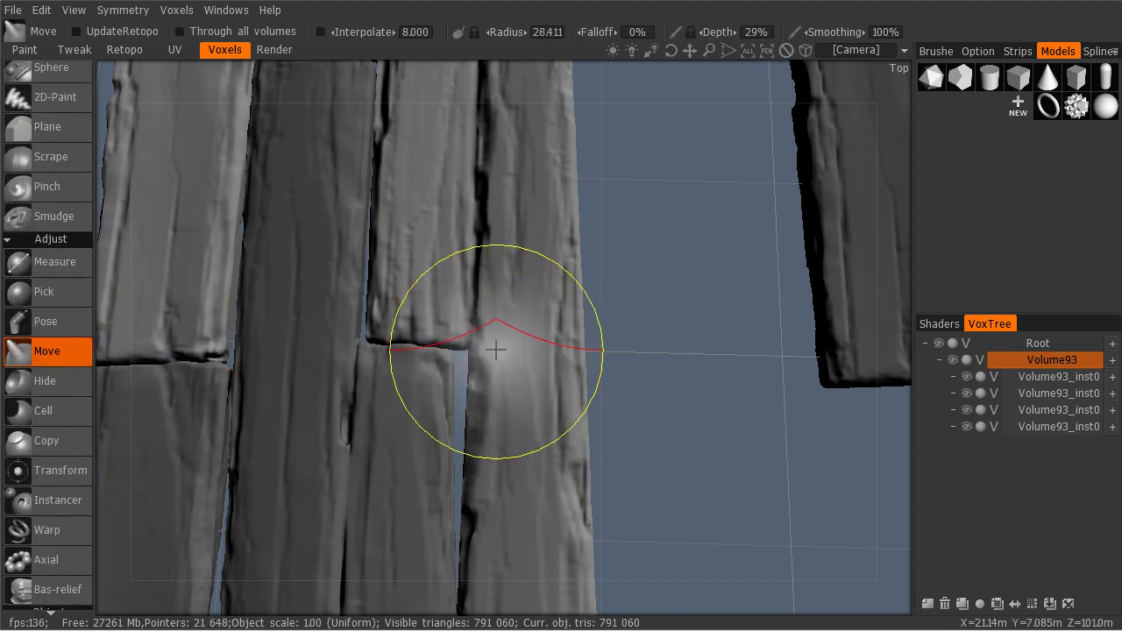
{"action": "mouse_move", "coordinate": [495, 350]}
{"action": "right_mouse_down"}
{"action": "mouse_move", "coordinate": [481, 351]}
{"action": "mouse_move", "coordinate": [479, 378]}
{"action": "right_mouse_up"}
{"action": "left_click_drag", "start_coordinate": [498, 199], "coordinate": [496, 170]}
{"action": "scroll", "coordinate": [496, 170], "scroll_direction": "down", "scroll_amount": 5}
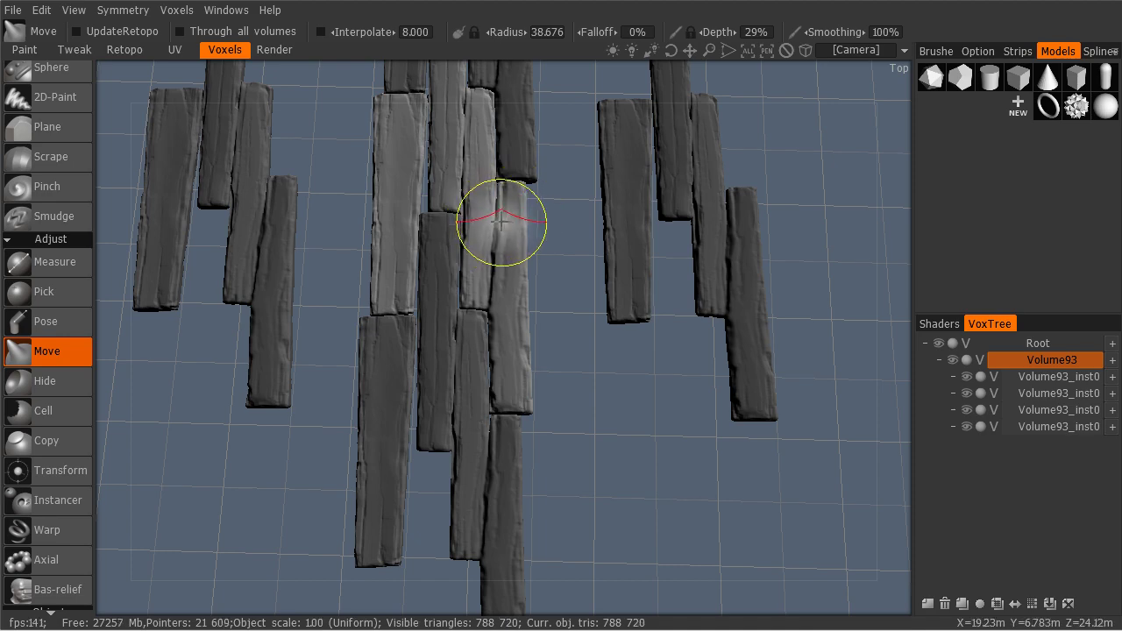
{"action": "left_click_drag", "start_coordinate": [501, 222], "coordinate": [493, 190]}
{"action": "scroll", "coordinate": [496, 220], "scroll_direction": "up", "scroll_amount": 3}
{"action": "scroll", "coordinate": [494, 190], "scroll_direction": "up", "scroll_amount": 4}
Switch to a softer round brush alpha and nudge the plank edges with the Move brush to tighten the gaps.
{"action": "left_click", "coordinate": [978, 51]}
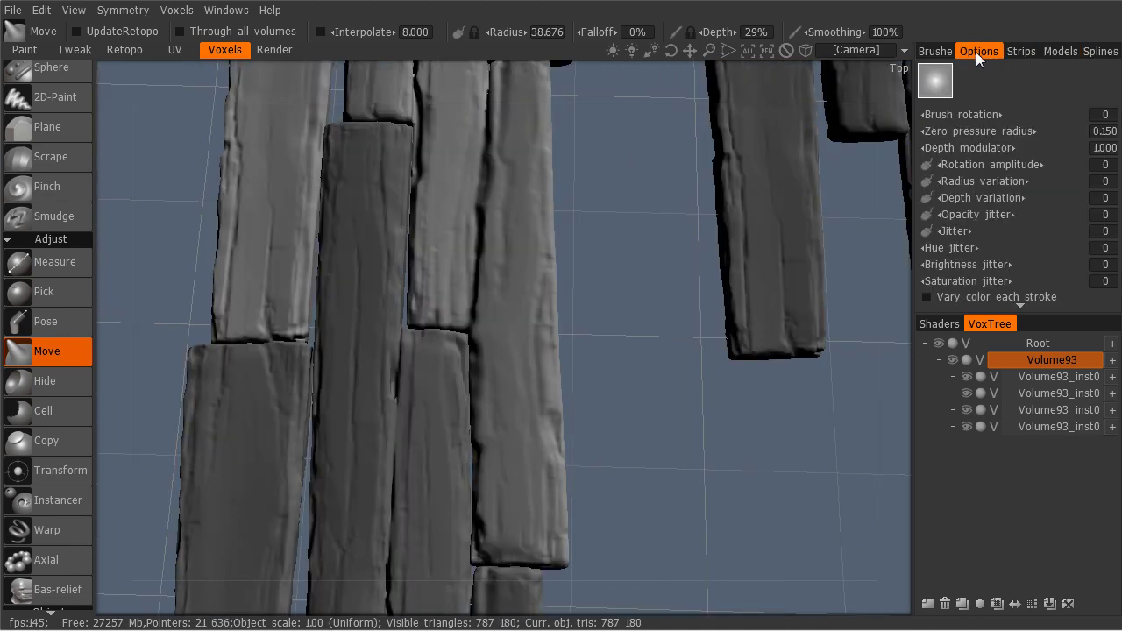
{"action": "left_click", "coordinate": [1101, 53]}
{"action": "left_click", "coordinate": [992, 88]}
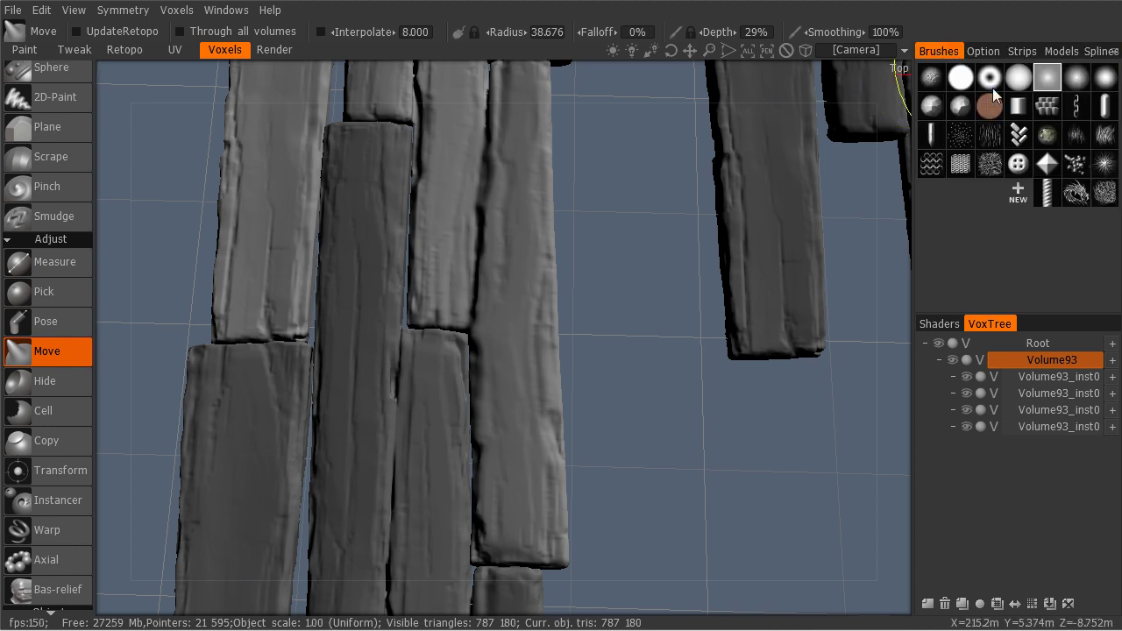
{"action": "mouse_move", "coordinate": [517, 281]}
{"action": "left_mouse_down"}
{"action": "mouse_move", "coordinate": [518, 383]}
{"action": "mouse_move", "coordinate": [478, 311]}
{"action": "mouse_move", "coordinate": [484, 318]}
{"action": "left_mouse_up"}
{"action": "middle_click_drag", "start_coordinate": [483, 310], "coordinate": [647, 377]}
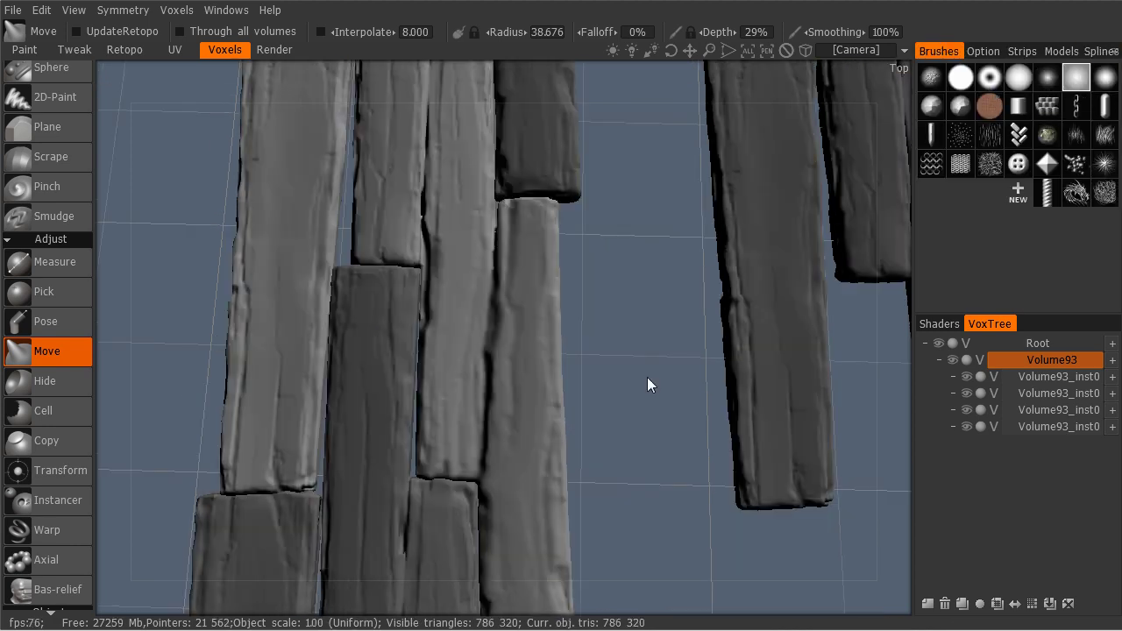
{"action": "left_click_drag", "start_coordinate": [531, 230], "coordinate": [521, 216]}
{"action": "left_click_drag", "start_coordinate": [514, 291], "coordinate": [529, 306]}
{"action": "scroll", "coordinate": [493, 303], "scroll_direction": "down", "scroll_amount": 2}
{"action": "scroll", "coordinate": [493, 303], "scroll_direction": "down", "scroll_amount": 1}
{"action": "middle_click_drag", "start_coordinate": [493, 303], "coordinate": [510, 178]}
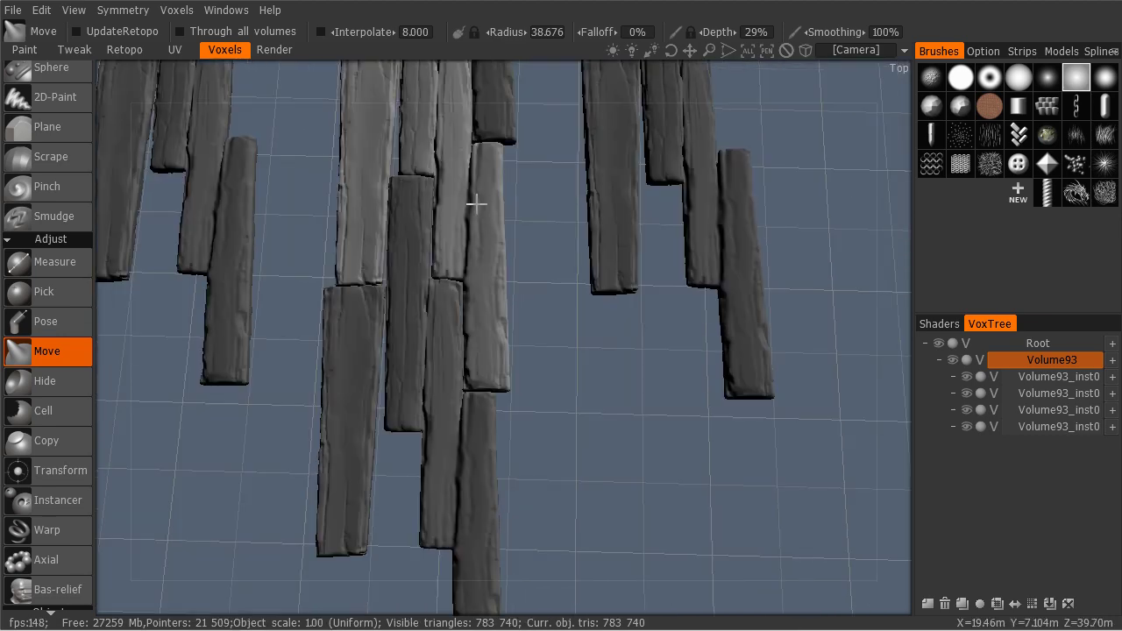
{"action": "left_click_drag", "start_coordinate": [412, 158], "coordinate": [403, 160]}
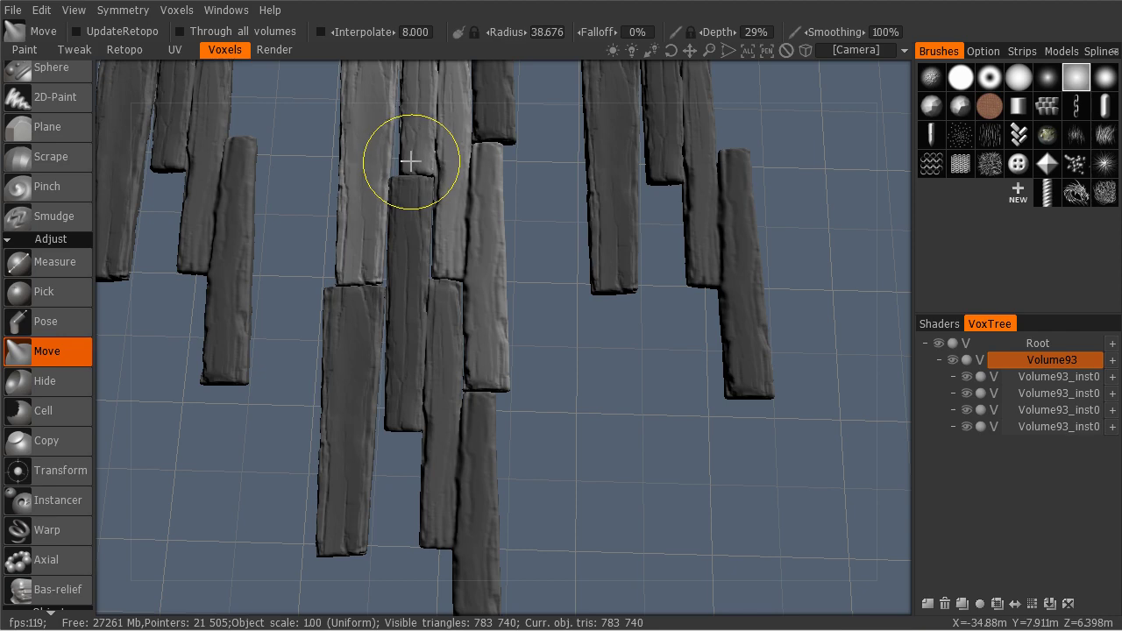
{"action": "left_click_drag", "start_coordinate": [508, 254], "coordinate": [578, 222]}
{"action": "left_click_drag", "start_coordinate": [353, 253], "coordinate": [166, 219]}
Return to the Merge tool, load the fifth plank mesh, and move its gizmo to the bound center.
{"action": "scroll", "coordinate": [57, 394], "scroll_direction": "up", "scroll_amount": 5}
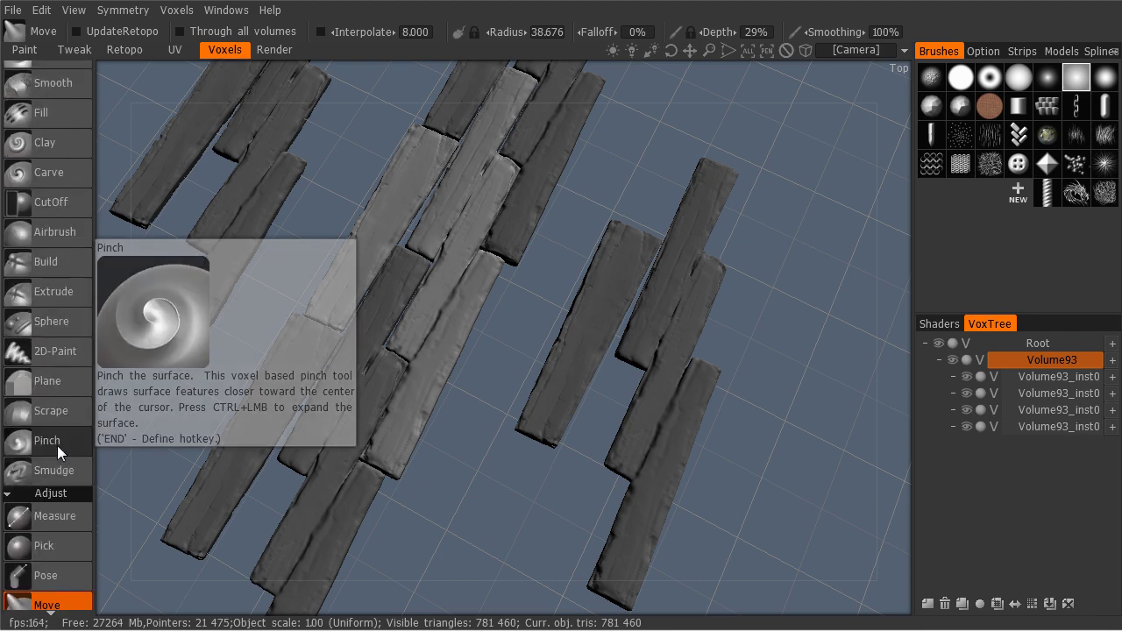
{"action": "scroll", "coordinate": [57, 445], "scroll_direction": "down", "scroll_amount": 5}
{"action": "scroll", "coordinate": [46, 203], "scroll_direction": "down", "scroll_amount": 5}
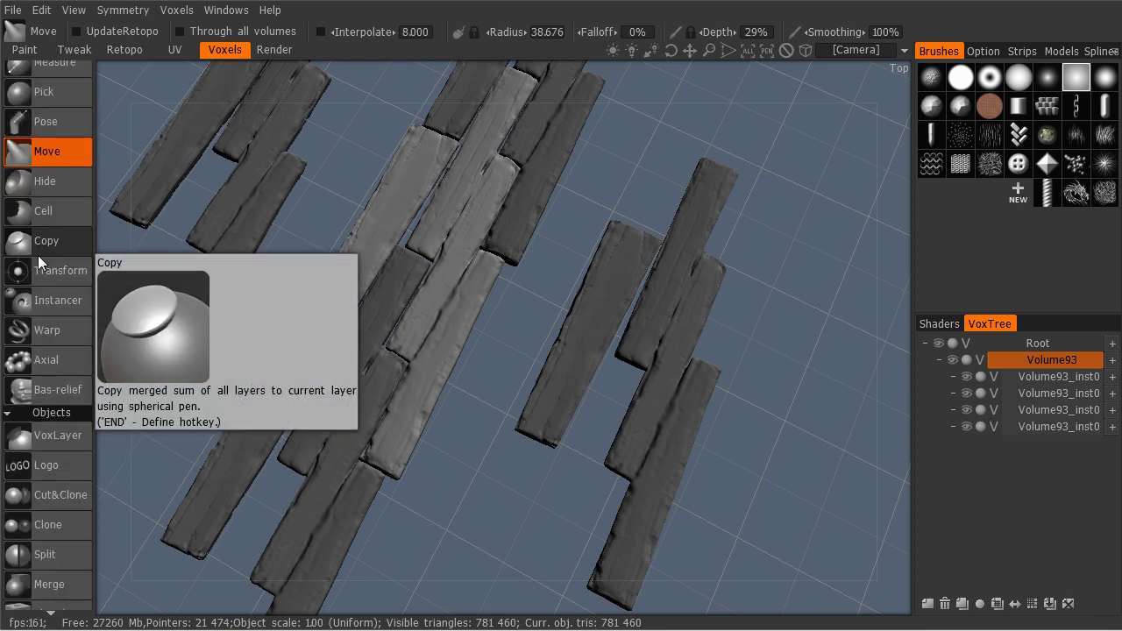
{"action": "scroll", "coordinate": [38, 255], "scroll_direction": "down", "scroll_amount": 3}
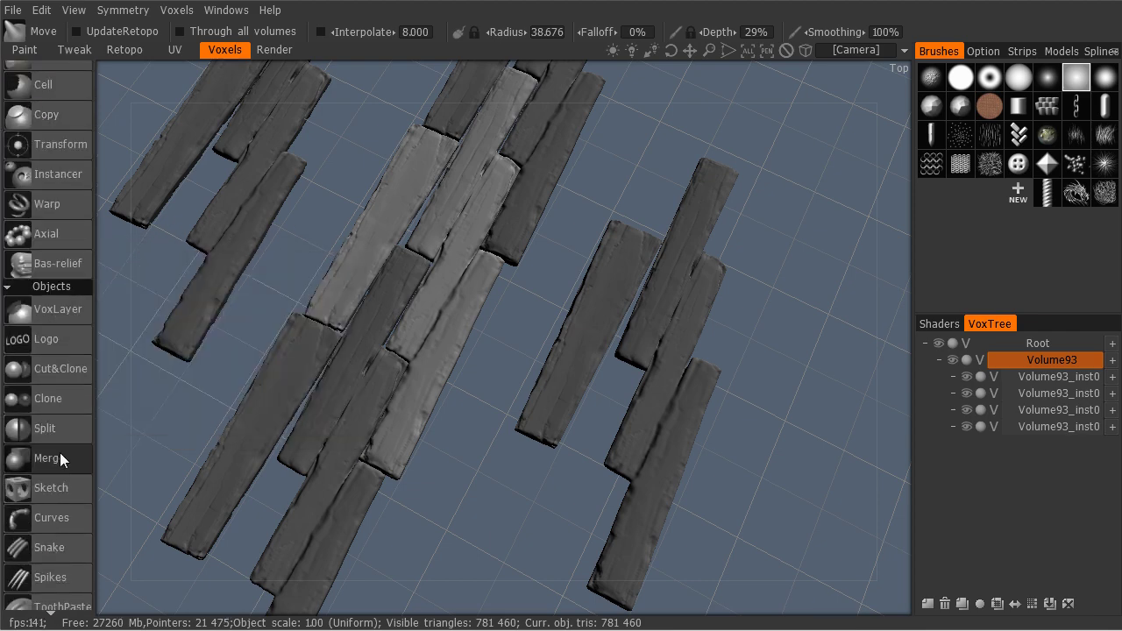
{"action": "left_click", "coordinate": [60, 459]}
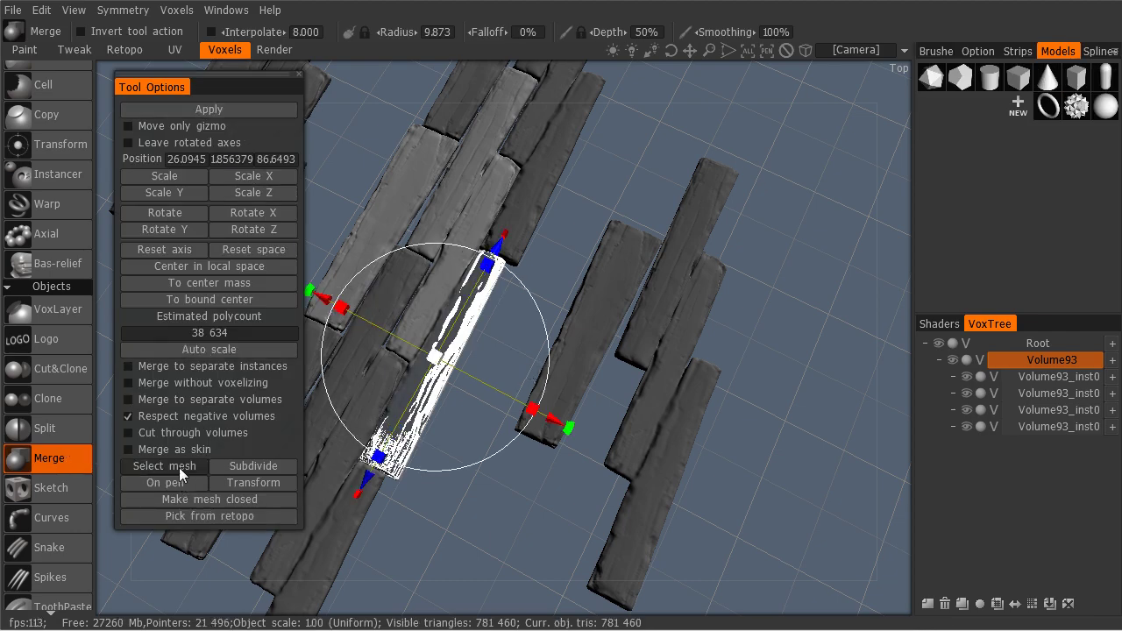
{"action": "left_click", "coordinate": [179, 467]}
{"action": "double_click", "coordinate": [491, 329]}
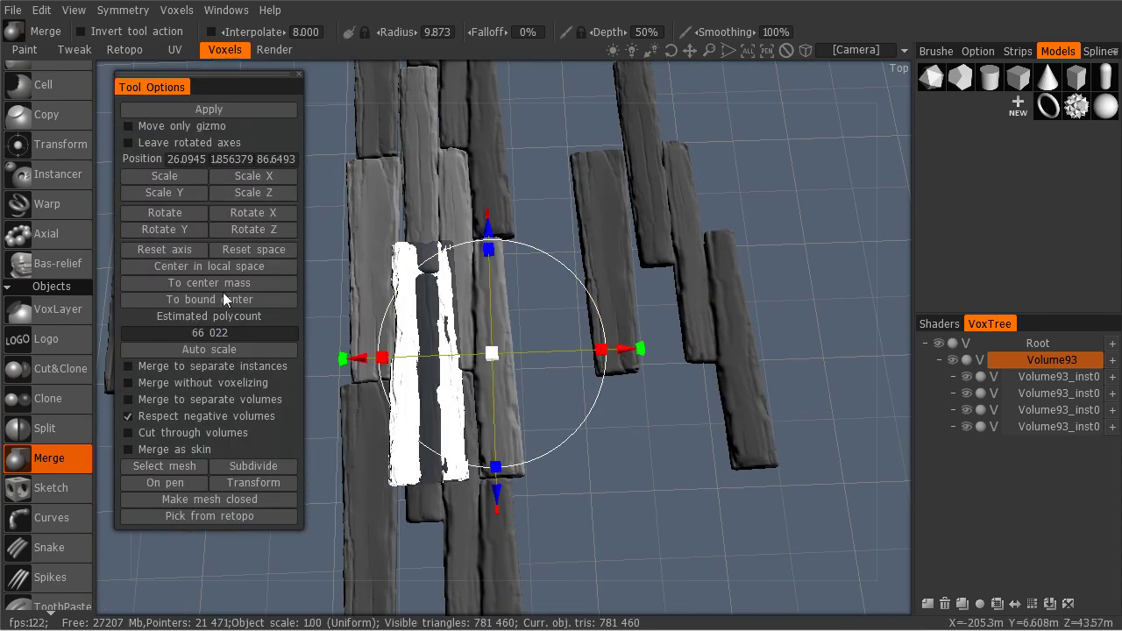
{"action": "left_click", "coordinate": [236, 301]}
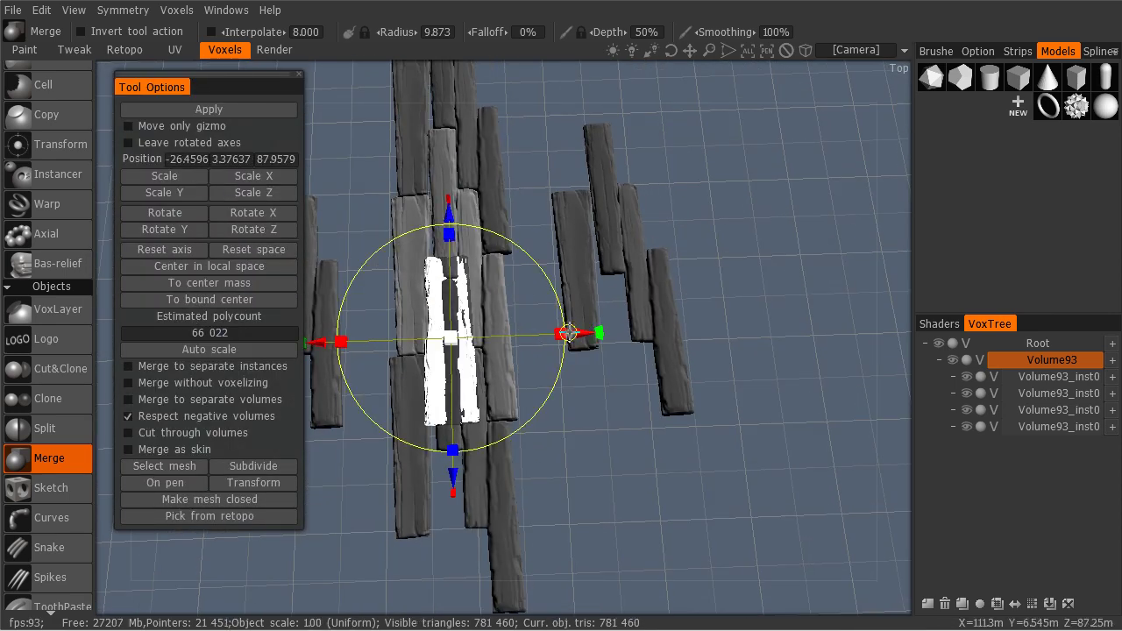
Move the fifth plank along X to about -119.2, beside the third plank, and merge it.
{"action": "left_click_drag", "start_coordinate": [577, 333], "coordinate": [476, 333]}
{"action": "middle_click_drag", "start_coordinate": [476, 333], "coordinate": [479, 265]}
{"action": "middle_click_drag", "start_coordinate": [503, 209], "coordinate": [622, 335]}
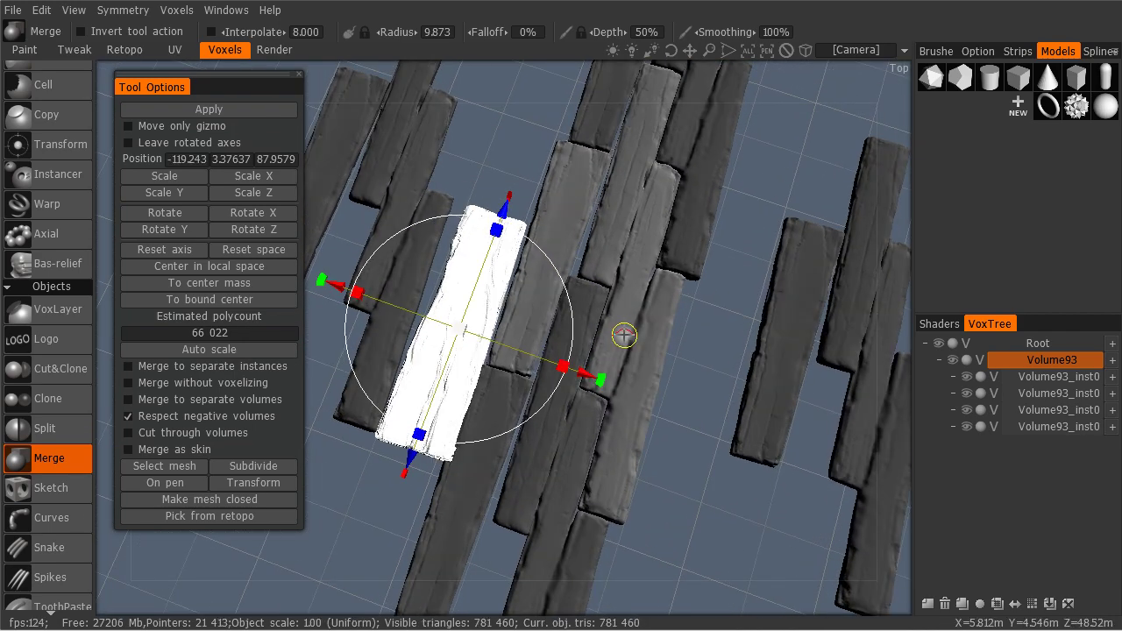
{"action": "middle_click_drag", "start_coordinate": [533, 370], "coordinate": [476, 292]}
Load another plank mesh from the plank meshes folder for merging.
{"action": "left_click", "coordinate": [186, 470]}
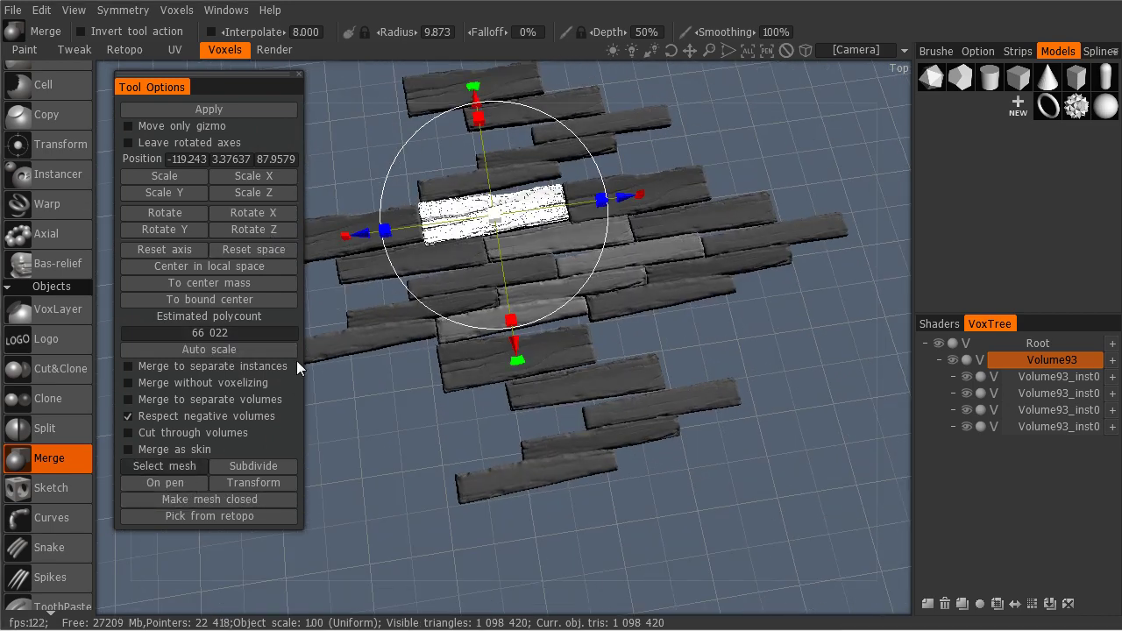
{"action": "left_click", "coordinate": [506, 364]}
{"action": "double_click", "coordinate": [496, 370]}
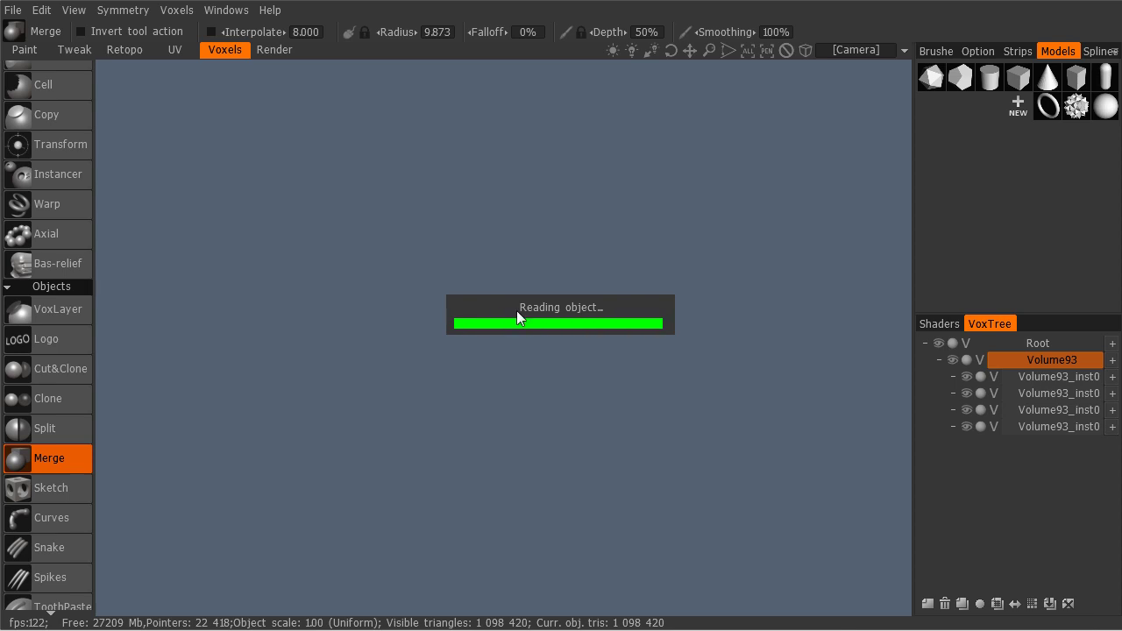
Position the loaded plank beside the neighbouring planks, with its gizmo at about X 69.2 and Z 315.1, and merge it.
{"action": "left_click_drag", "start_coordinate": [511, 329], "coordinate": [482, 473]}
{"action": "left_click_drag", "start_coordinate": [605, 377], "coordinate": [453, 339]}
{"action": "key", "text": "ctrl+z"}
{"action": "middle_click_drag", "start_coordinate": [453, 339], "coordinate": [549, 351]}
{"action": "scroll", "coordinate": [522, 432], "scroll_direction": "up", "scroll_amount": 3}
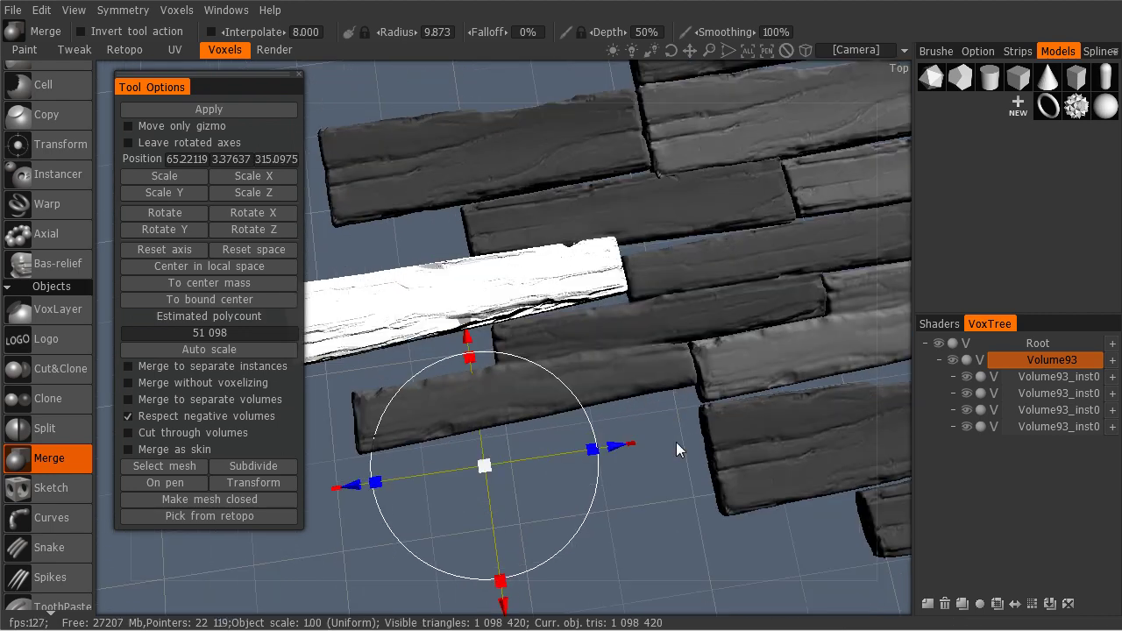
{"action": "left_click_drag", "start_coordinate": [512, 618], "coordinate": [688, 465]}
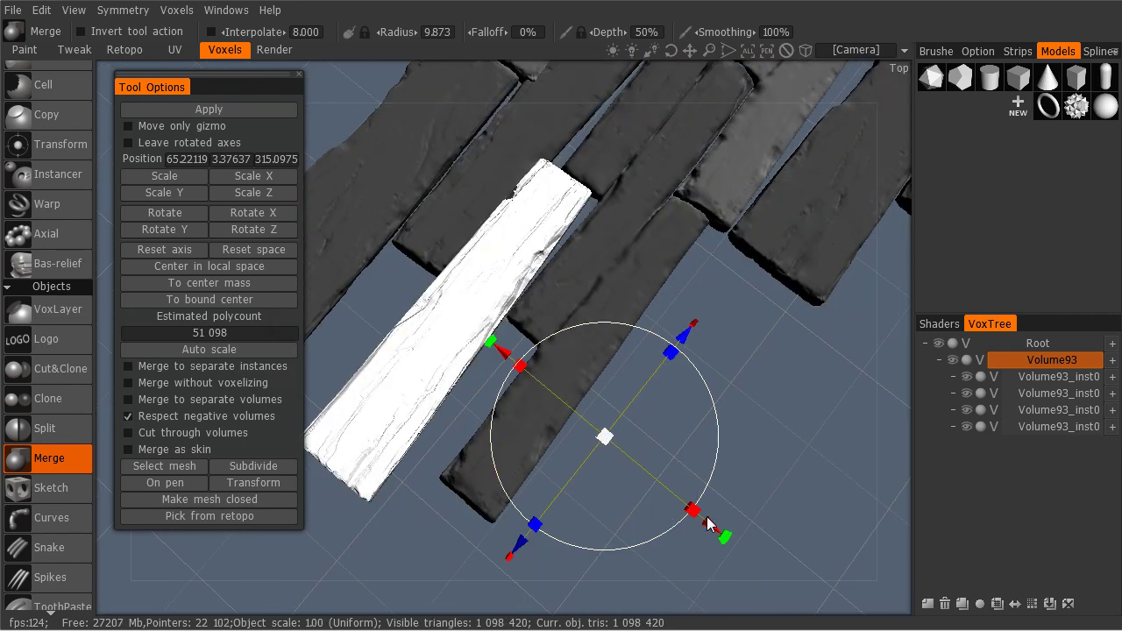
{"action": "left_click_drag", "start_coordinate": [711, 526], "coordinate": [716, 531]}
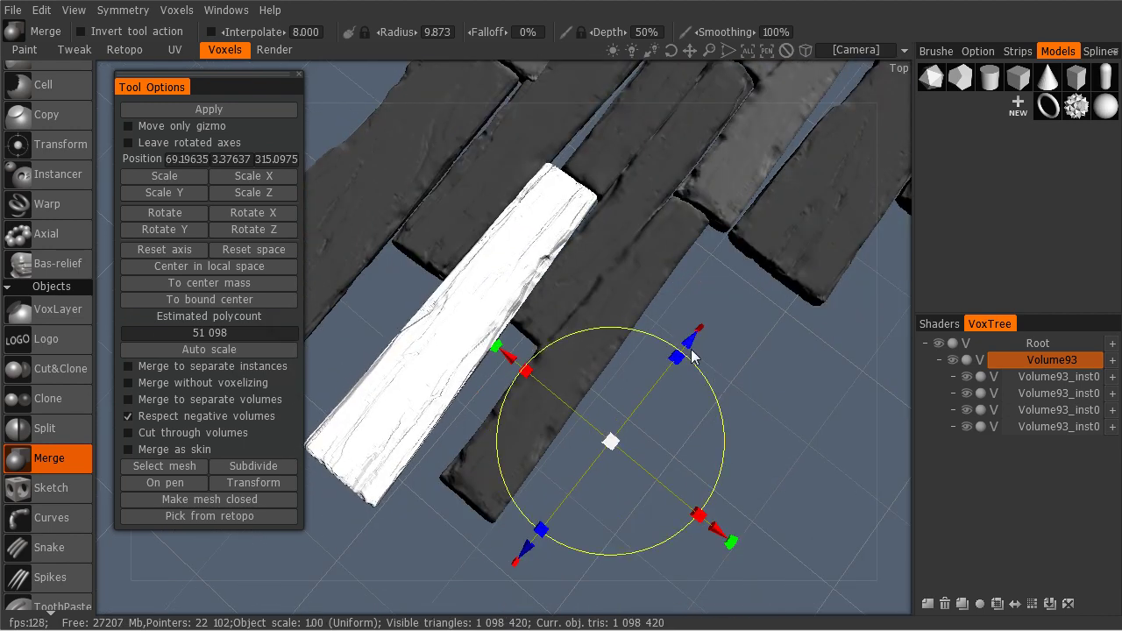
{"action": "left_click_drag", "start_coordinate": [691, 353], "coordinate": [755, 398]}
{"action": "left_click_drag", "start_coordinate": [650, 454], "coordinate": [653, 443]}
Examine the original planks and their surrounding instances for gaps that still need filling.
{"action": "scroll", "coordinate": [785, 304], "scroll_direction": "down", "scroll_amount": 5}
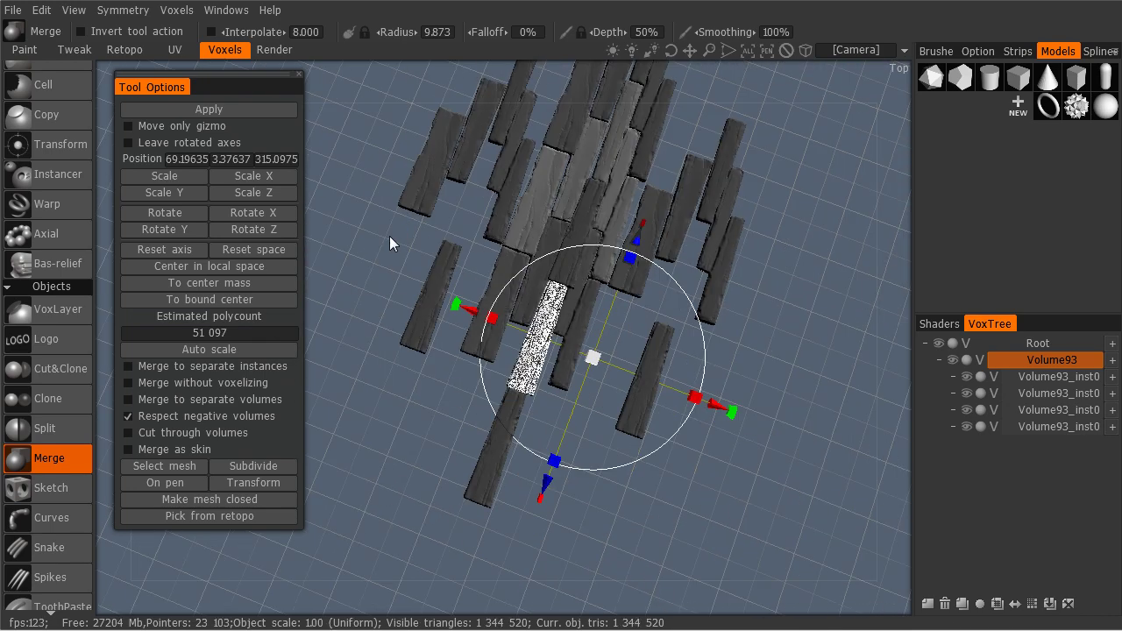
{"action": "left_click_drag", "start_coordinate": [613, 280], "coordinate": [491, 350]}
{"action": "scroll", "coordinate": [581, 313], "scroll_direction": "up", "scroll_amount": 4}
{"action": "left_click_drag", "start_coordinate": [593, 327], "coordinate": [567, 331]}
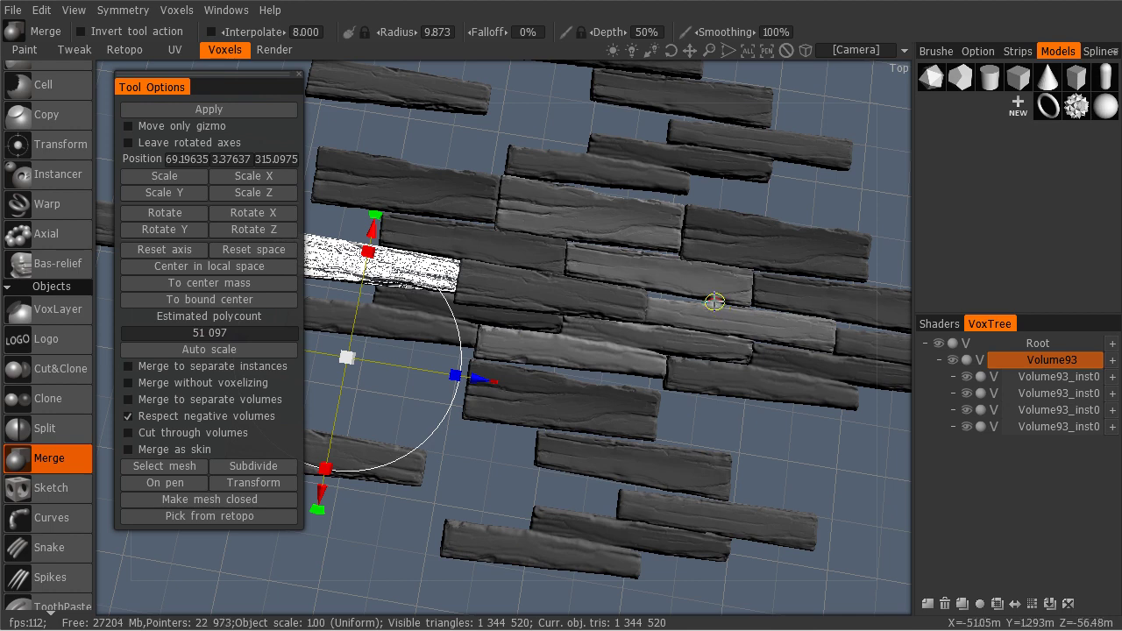
{"action": "left_click_drag", "start_coordinate": [522, 275], "coordinate": [548, 268]}
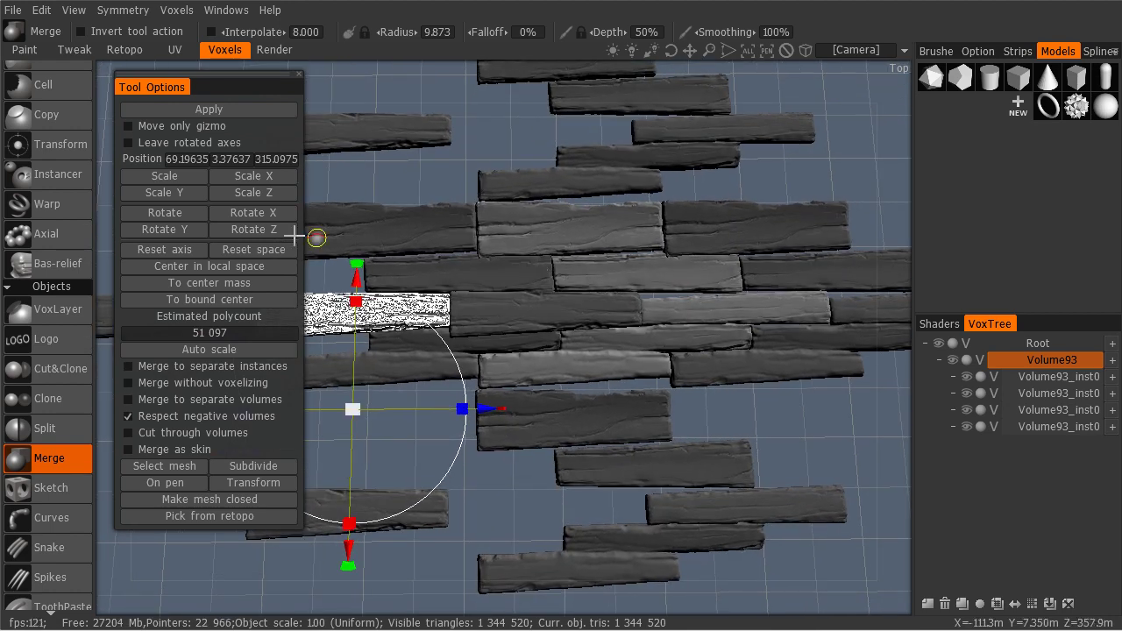
{"action": "left_click_drag", "start_coordinate": [620, 418], "coordinate": [671, 325]}
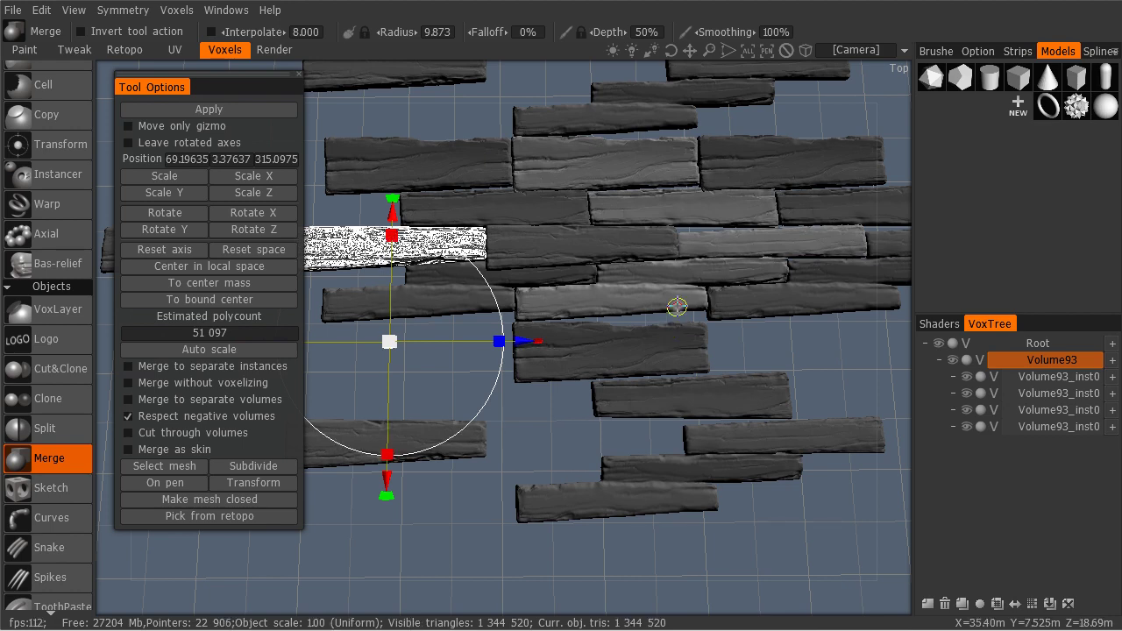
{"action": "middle_click_drag", "start_coordinate": [545, 320], "coordinate": [434, 375]}
{"action": "left_click_drag", "start_coordinate": [395, 351], "coordinate": [498, 293]}
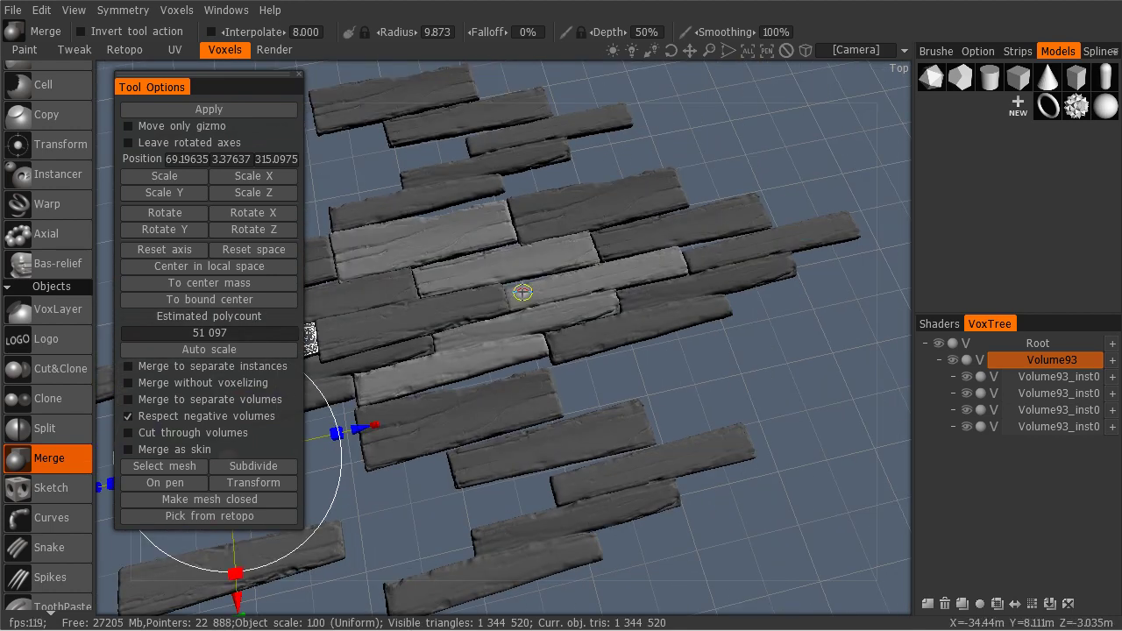
Load another plank mesh for merging and move its gizmo to the bound center.
{"action": "left_click", "coordinate": [193, 462]}
{"action": "double_click", "coordinate": [515, 363]}
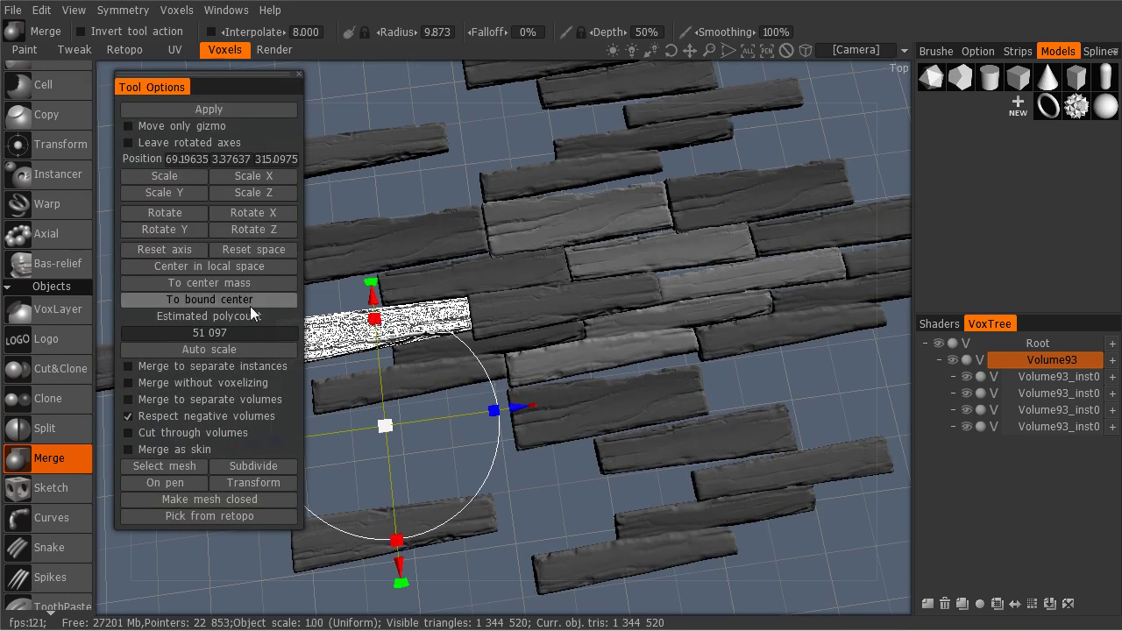
{"action": "left_click", "coordinate": [250, 302]}
{"action": "left_click_drag", "start_coordinate": [493, 313], "coordinate": [835, 505]}
{"action": "middle_click_drag", "start_coordinate": [835, 505], "coordinate": [801, 473]}
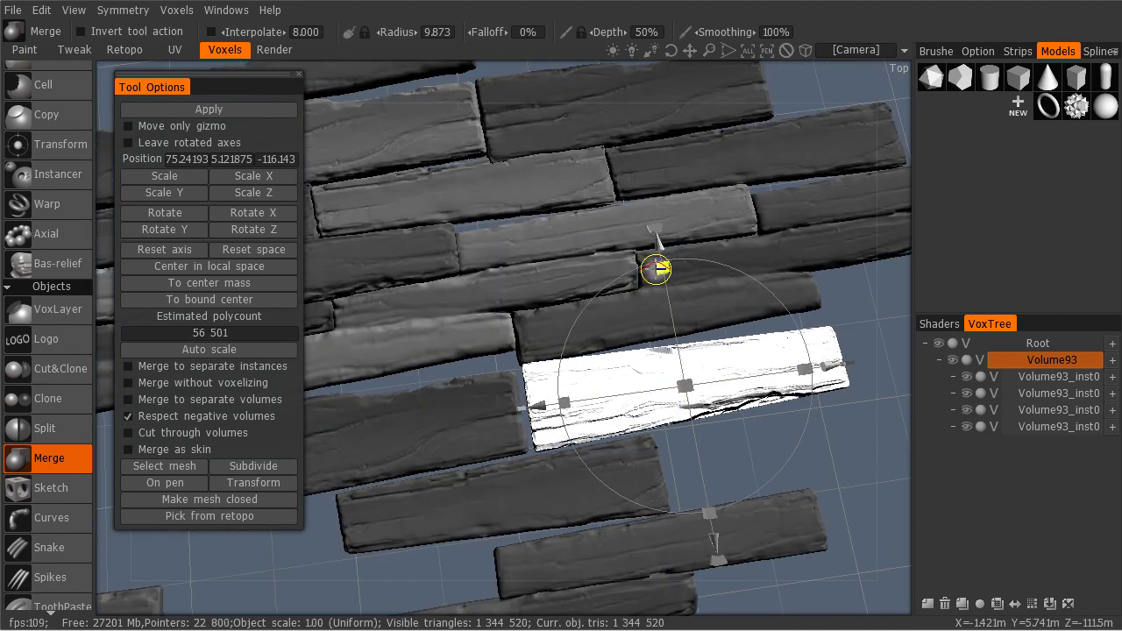
Adjust the plank along X, widen it to fill the gap with its center at about X 71.2, and merge it.
{"action": "middle_click_drag", "start_coordinate": [714, 551], "coordinate": [622, 510]}
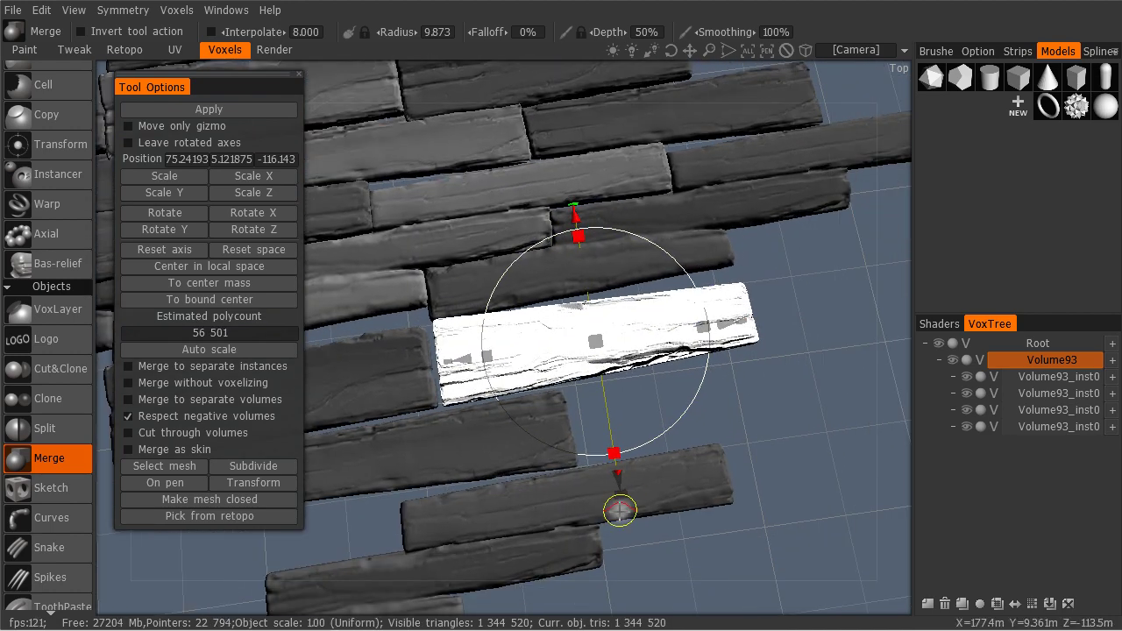
{"action": "left_click_drag", "start_coordinate": [620, 498], "coordinate": [564, 100]}
{"action": "left_click_drag", "start_coordinate": [566, 140], "coordinate": [635, 392]}
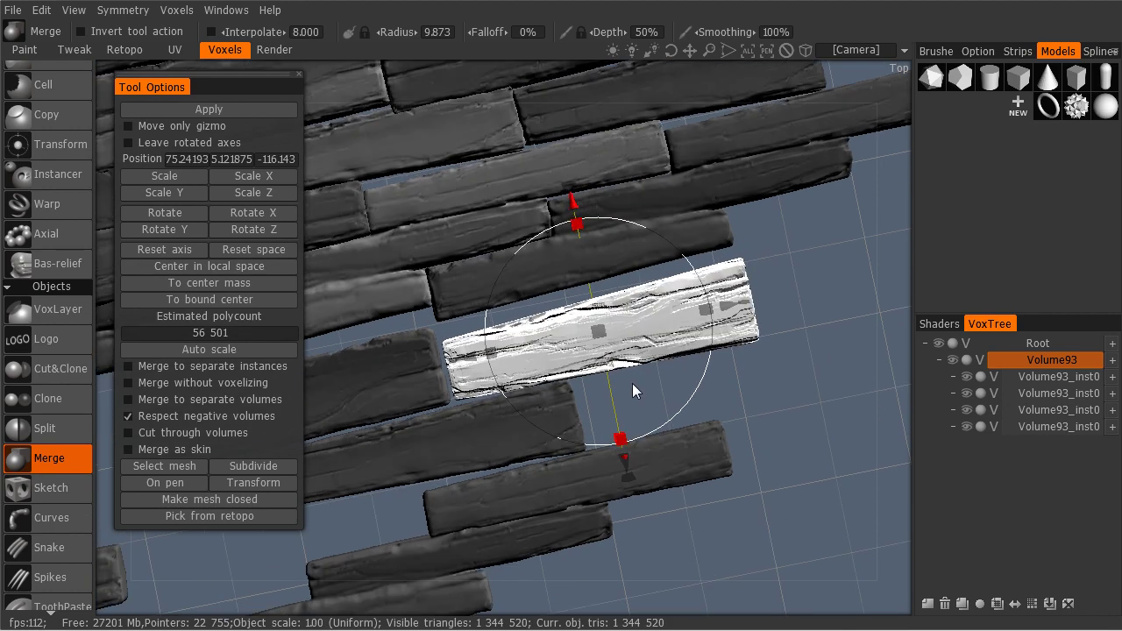
{"action": "mouse_move", "coordinate": [621, 442]}
{"action": "left_mouse_down"}
{"action": "mouse_move", "coordinate": [620, 459]}
{"action": "mouse_move", "coordinate": [607, 447]}
{"action": "left_mouse_up"}
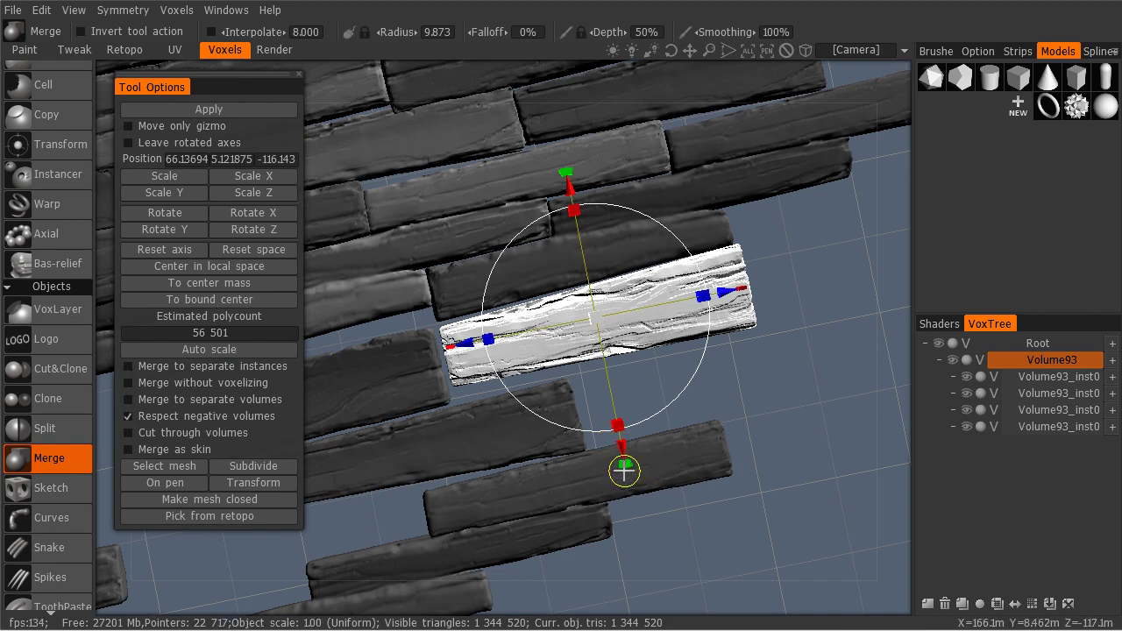
{"action": "mouse_move", "coordinate": [619, 464]}
{"action": "left_mouse_down"}
{"action": "mouse_move", "coordinate": [621, 439]}
{"action": "mouse_move", "coordinate": [623, 458]}
{"action": "left_mouse_up"}
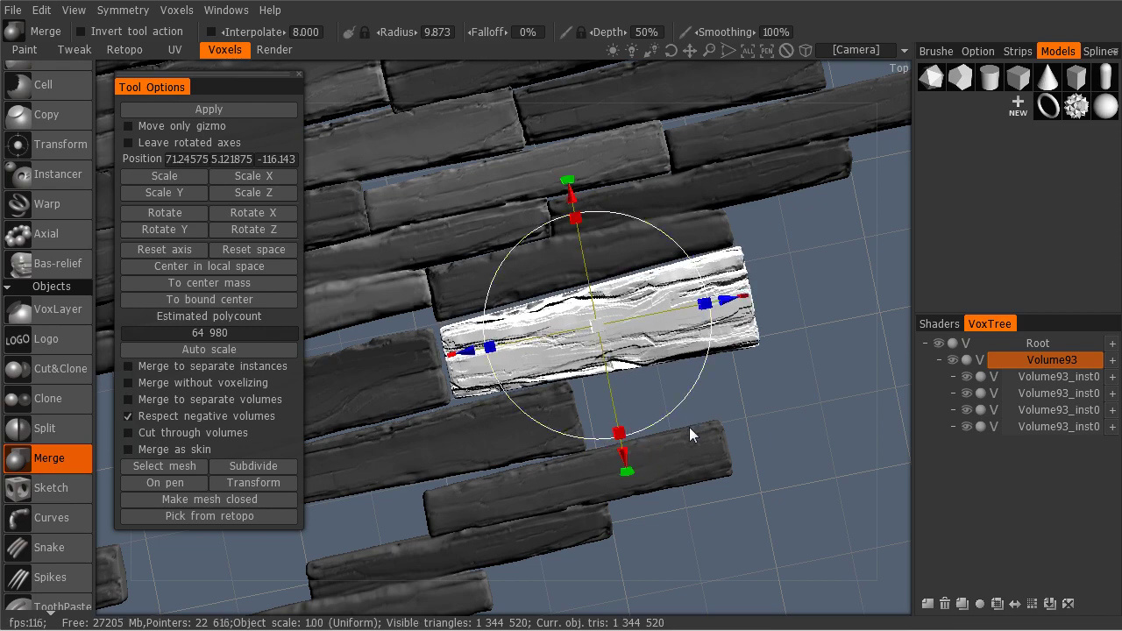
{"action": "middle_click_drag", "start_coordinate": [697, 435], "coordinate": [576, 366]}
{"action": "middle_click_drag", "start_coordinate": [539, 333], "coordinate": [333, 307]}
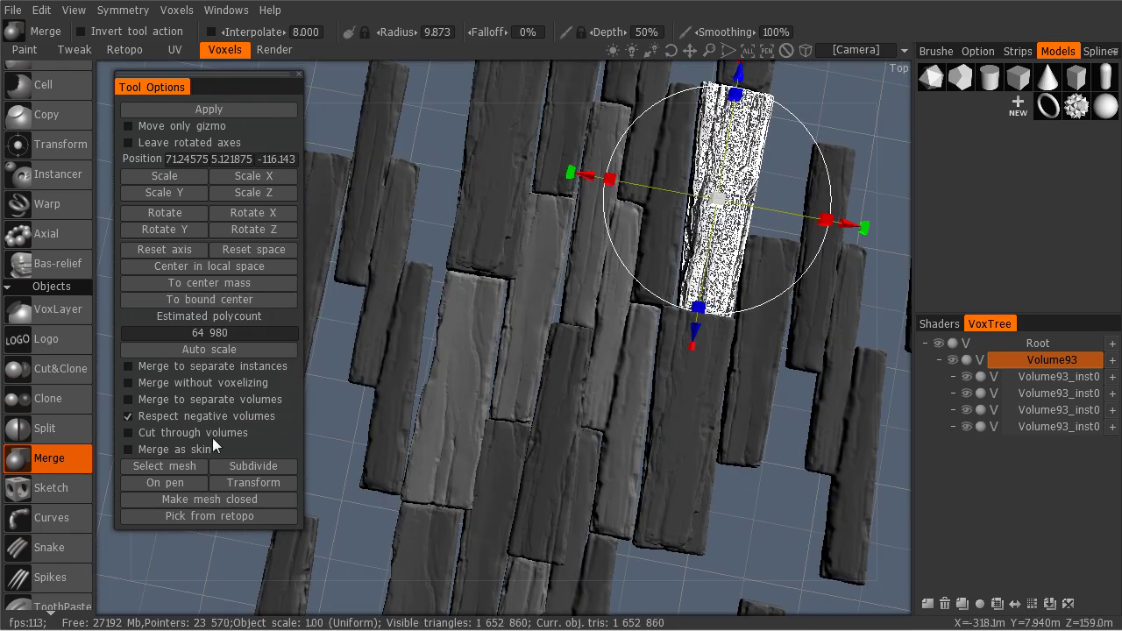
Load plank07.OBJ from the plank meshes folder and center the gizmo on it.
{"action": "left_click", "coordinate": [181, 467]}
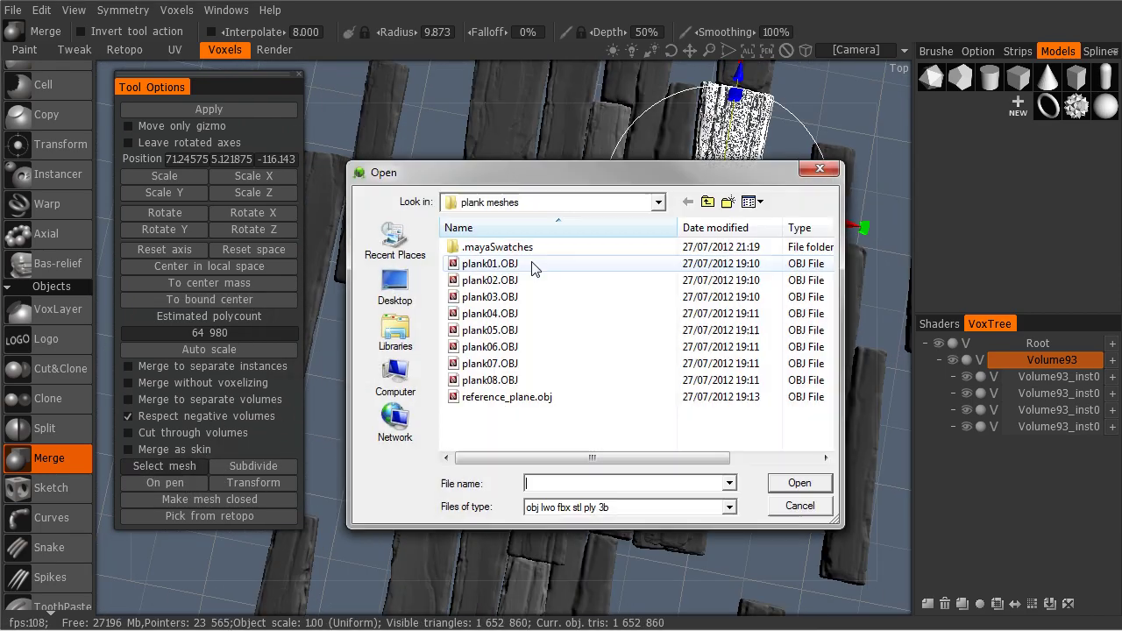
{"action": "left_click", "coordinate": [482, 313]}
{"action": "double_click", "coordinate": [490, 363]}
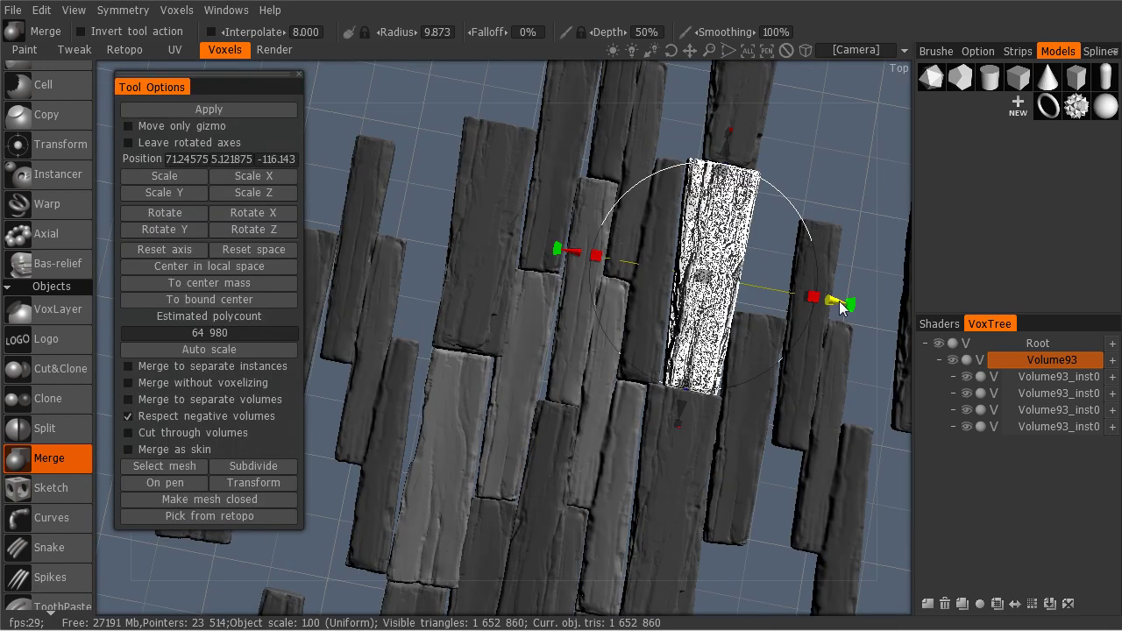
{"action": "left_click_drag", "start_coordinate": [766, 301], "coordinate": [551, 88]}
{"action": "left_click_drag", "start_coordinate": [394, 182], "coordinate": [546, 455]}
{"action": "left_click_drag", "start_coordinate": [514, 264], "coordinate": [471, 271]}
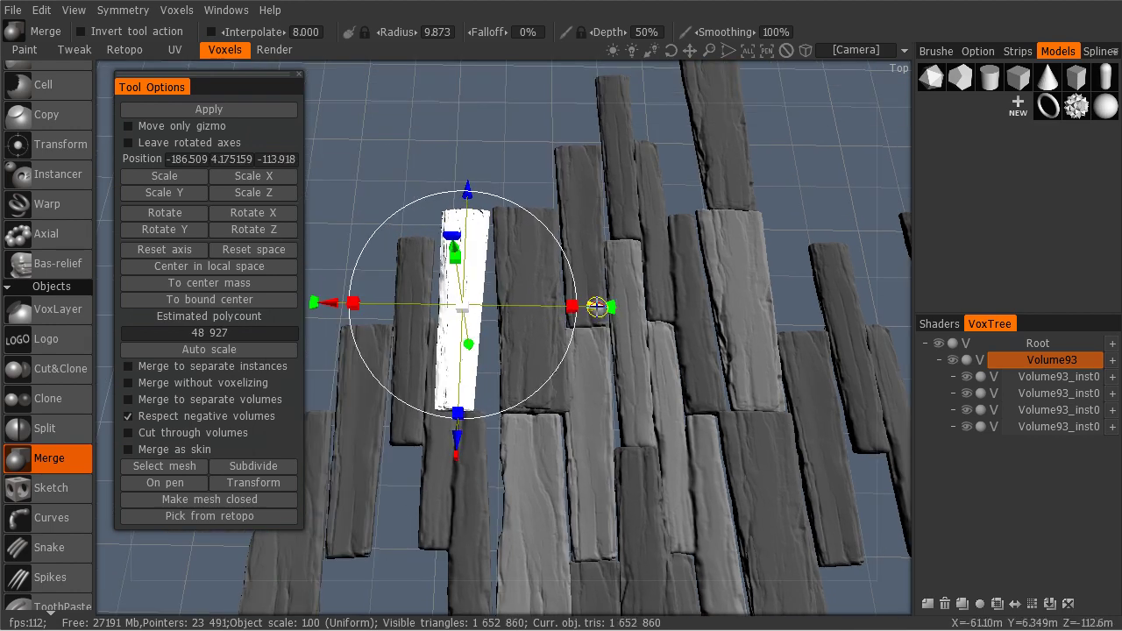
Move the plank to about X -168.6 and Z -198.1, against the neighbouring wide plank, and merge it.
{"action": "left_click_drag", "start_coordinate": [596, 306], "coordinate": [631, 306]}
{"action": "left_click_drag", "start_coordinate": [640, 368], "coordinate": [489, 307]}
{"action": "left_click_drag", "start_coordinate": [605, 330], "coordinate": [526, 376]}
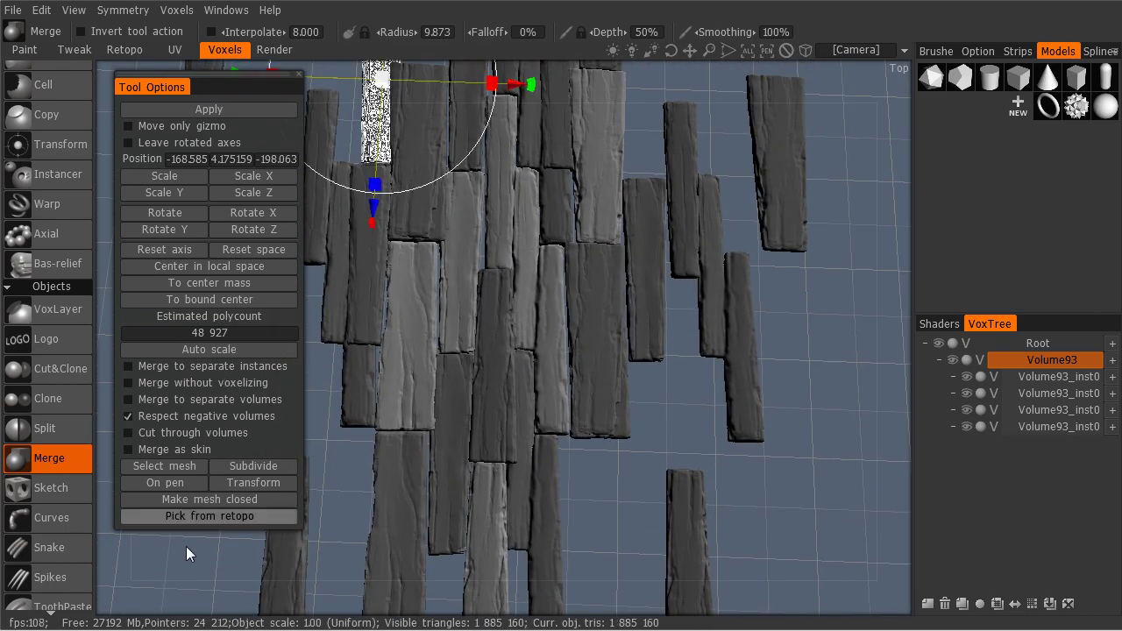
Load a narrow plank mesh for merging and move its gizmo to the bound center.
{"action": "left_click", "coordinate": [192, 464]}
{"action": "left_click", "coordinate": [474, 379]}
{"action": "double_click", "coordinate": [522, 377]}
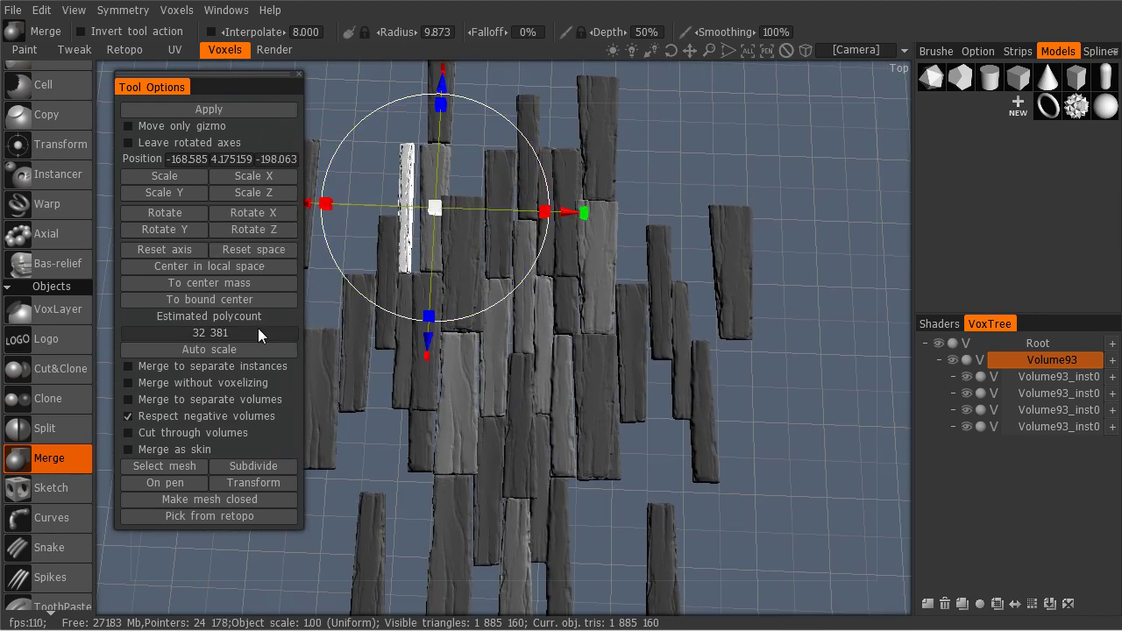
{"action": "left_click", "coordinate": [243, 301]}
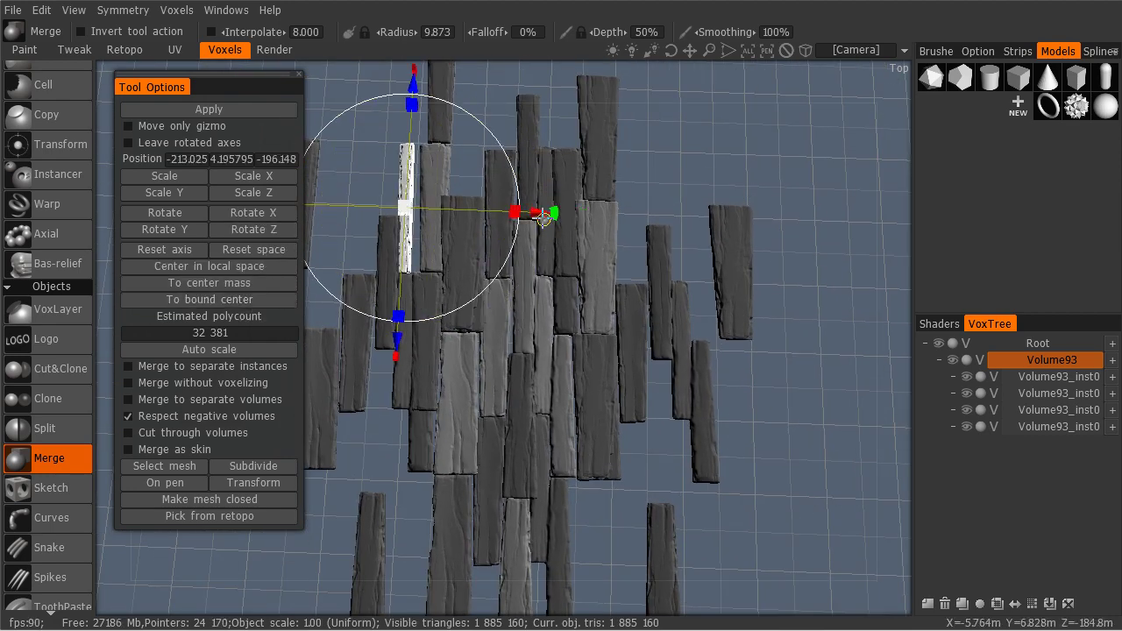
Move the narrow plank to about X -205.3 and Z -288.7, beside the previously merged plank, and merge it.
{"action": "mouse_move", "coordinate": [543, 217]}
{"action": "left_mouse_down"}
{"action": "mouse_move", "coordinate": [593, 211]}
{"action": "mouse_move", "coordinate": [537, 210]}
{"action": "left_mouse_up"}
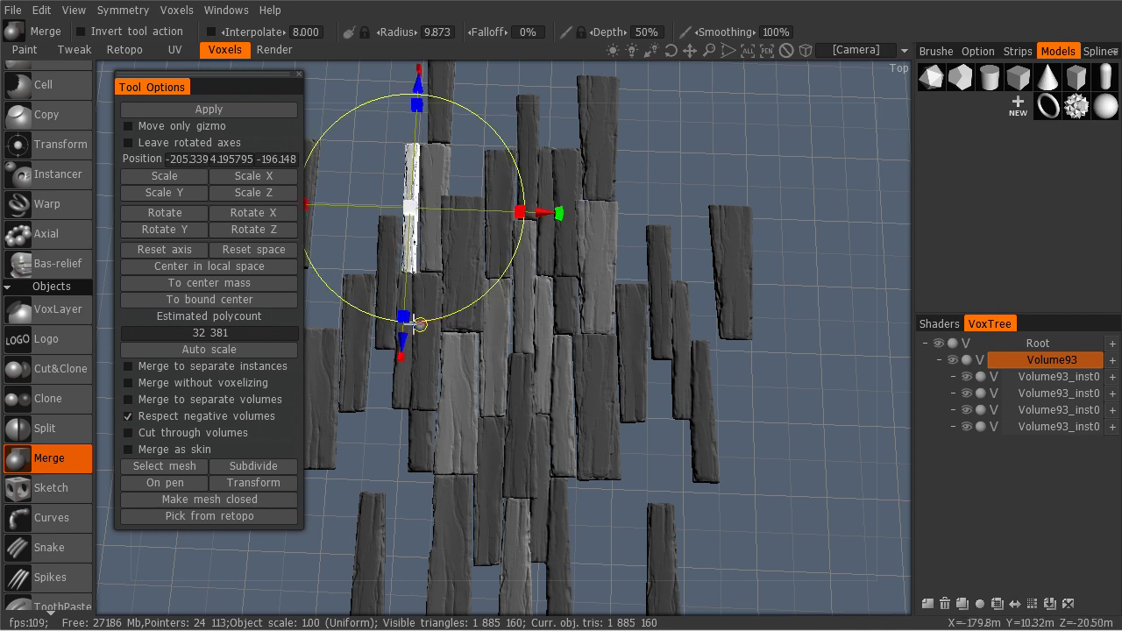
{"action": "left_click_drag", "start_coordinate": [402, 341], "coordinate": [403, 279]}
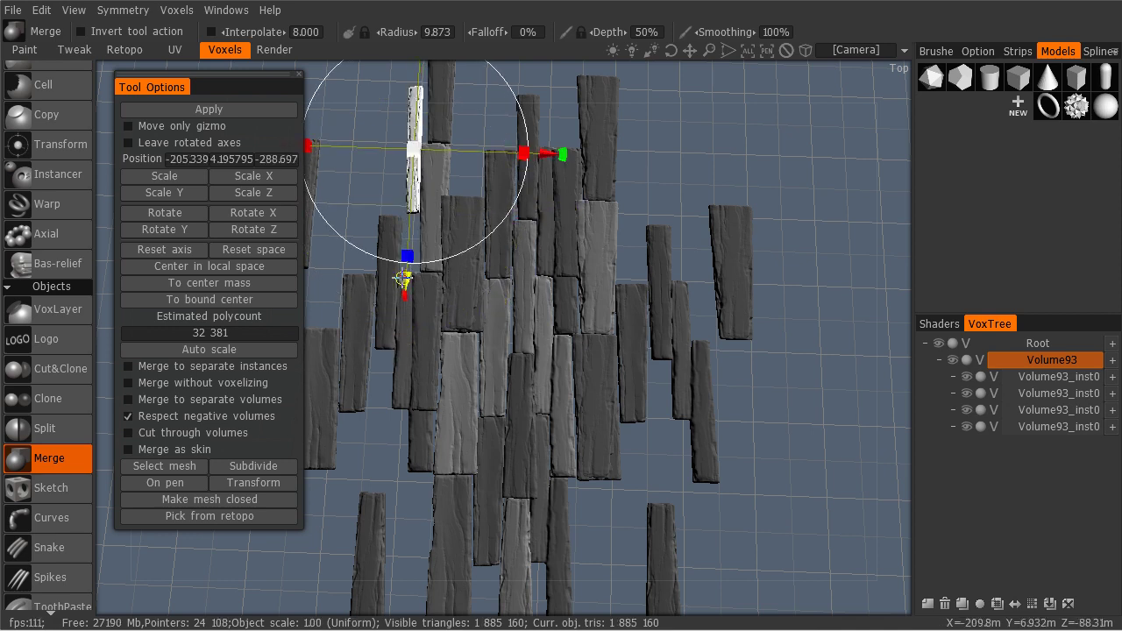
{"action": "middle_click_drag", "start_coordinate": [403, 278], "coordinate": [563, 290]}
{"action": "right_click_drag", "start_coordinate": [563, 290], "coordinate": [605, 290]}
{"action": "left_click_drag", "start_coordinate": [605, 289], "coordinate": [483, 308]}
{"action": "right_click_drag", "start_coordinate": [483, 307], "coordinate": [421, 241]}
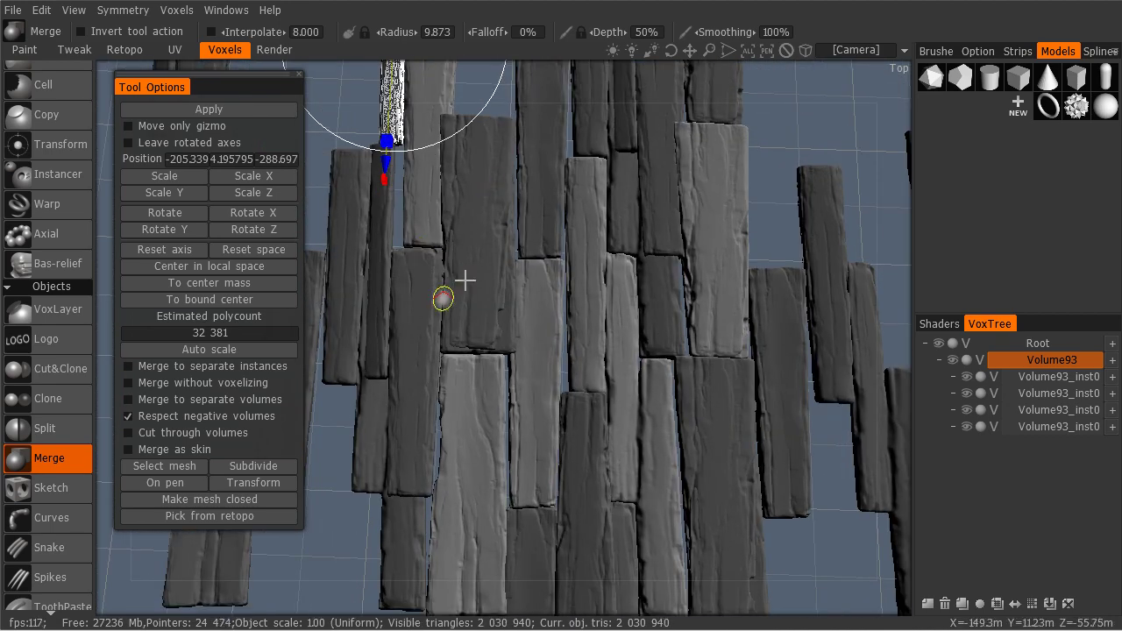
Load one more plank mesh to fill the remaining gap and move its gizmo to the bound center.
{"action": "right_click_drag", "start_coordinate": [619, 212], "coordinate": [624, 321]}
{"action": "left_click_drag", "start_coordinate": [624, 322], "coordinate": [590, 351]}
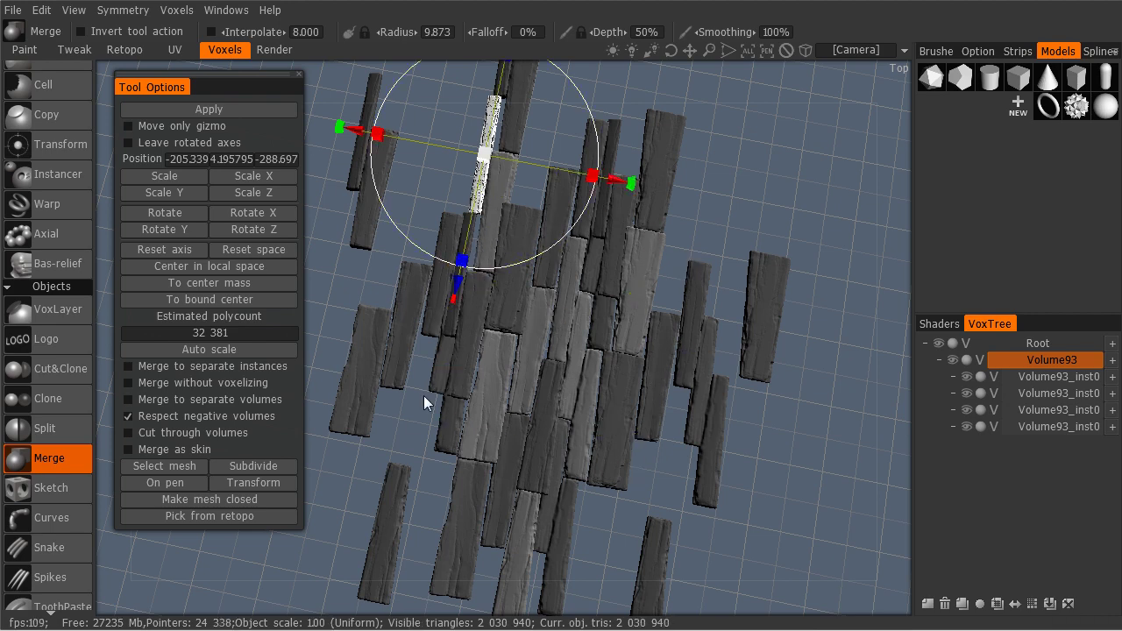
{"action": "left_click_drag", "start_coordinate": [639, 427], "coordinate": [331, 357]}
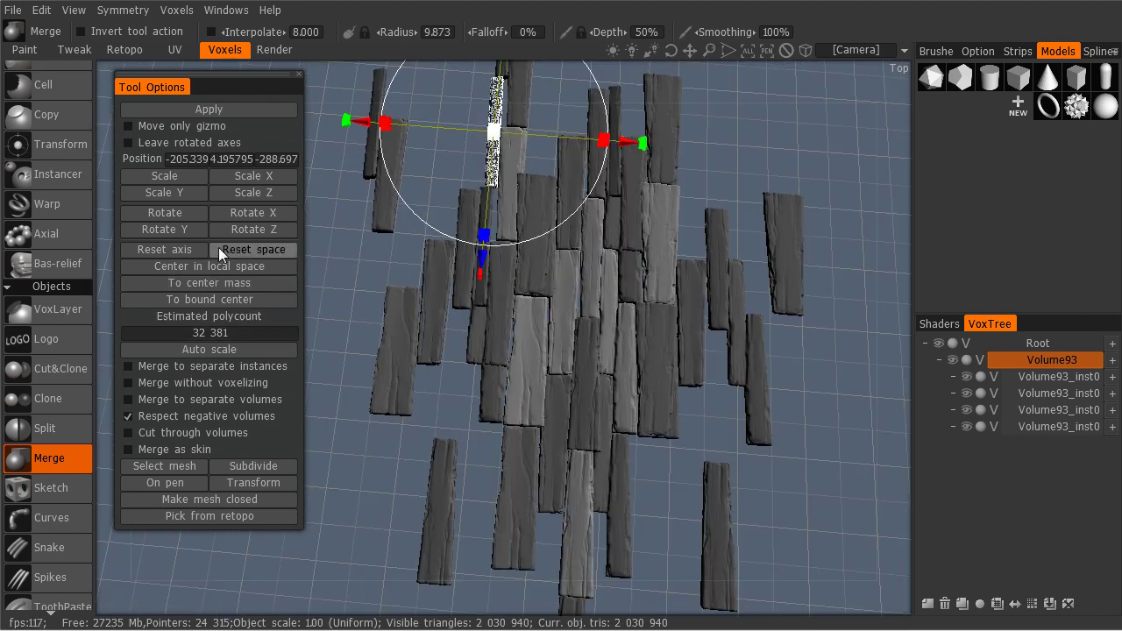
{"action": "left_click", "coordinate": [185, 466]}
{"action": "left_click", "coordinate": [580, 299]}
{"action": "left_click", "coordinate": [581, 299]}
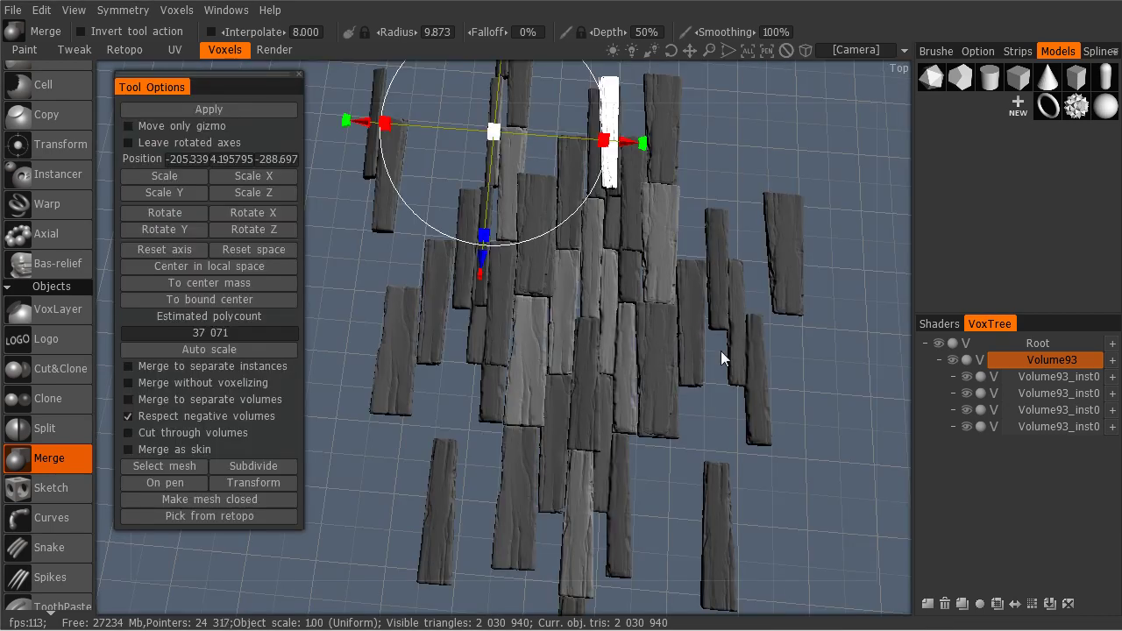
{"action": "left_click_drag", "start_coordinate": [722, 352], "coordinate": [284, 321]}
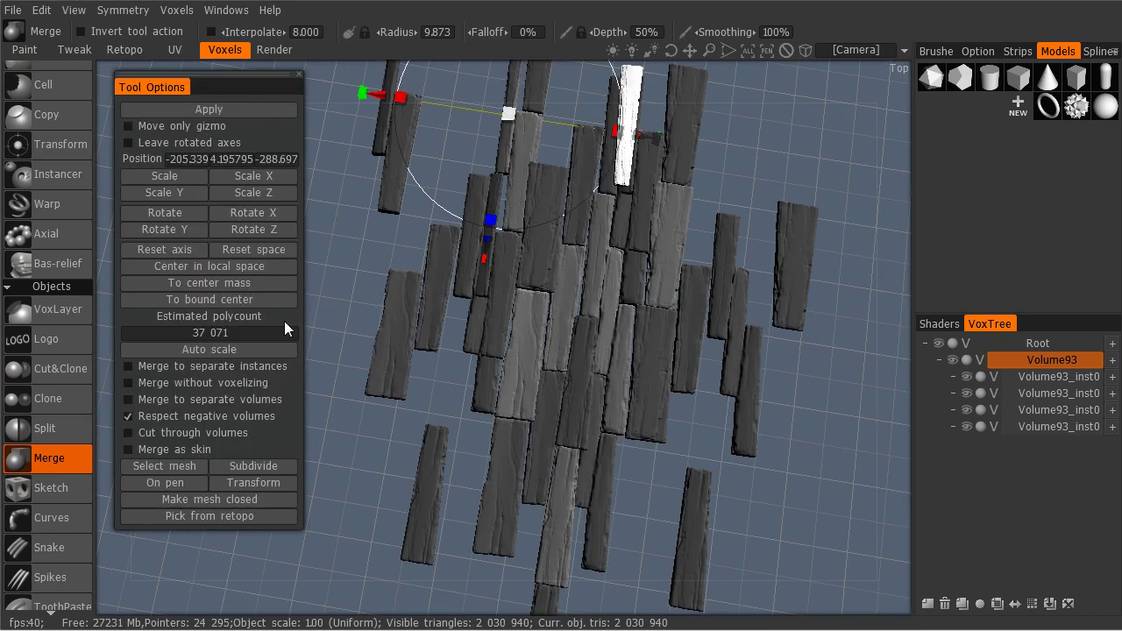
{"action": "left_click", "coordinate": [238, 299]}
Move the plank along X to the outer side of the wide plank and widen it, centering it at about X 125.
{"action": "left_click_drag", "start_coordinate": [544, 394], "coordinate": [571, 399]}
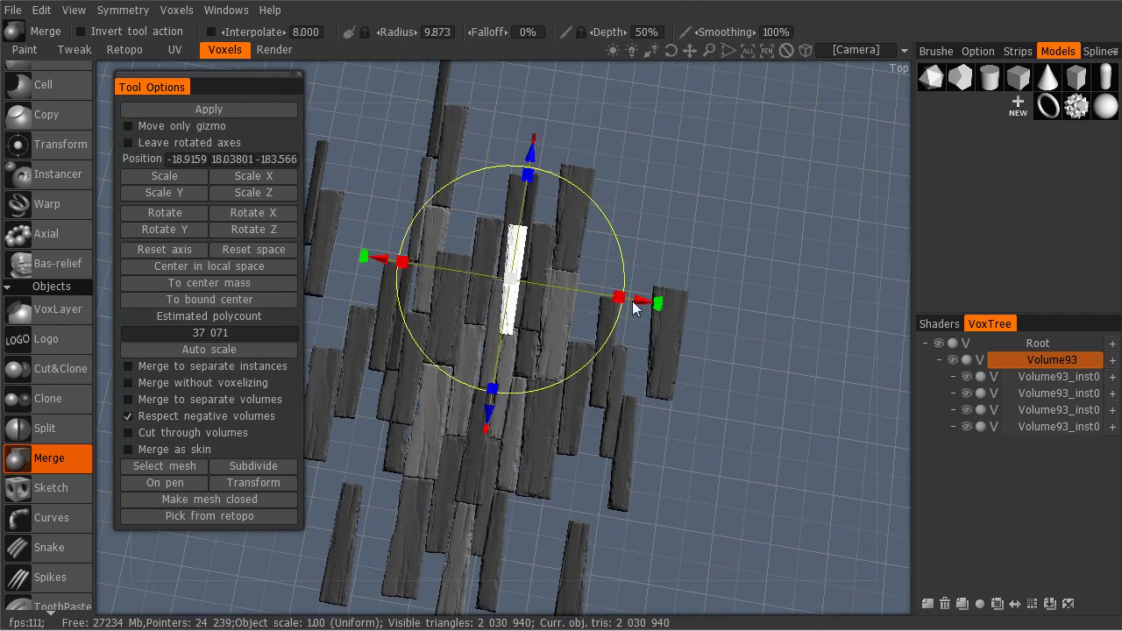
{"action": "left_click_drag", "start_coordinate": [635, 305], "coordinate": [721, 312]}
{"action": "middle_click_drag", "start_coordinate": [721, 307], "coordinate": [624, 337]}
{"action": "left_click_drag", "start_coordinate": [617, 329], "coordinate": [606, 304]}
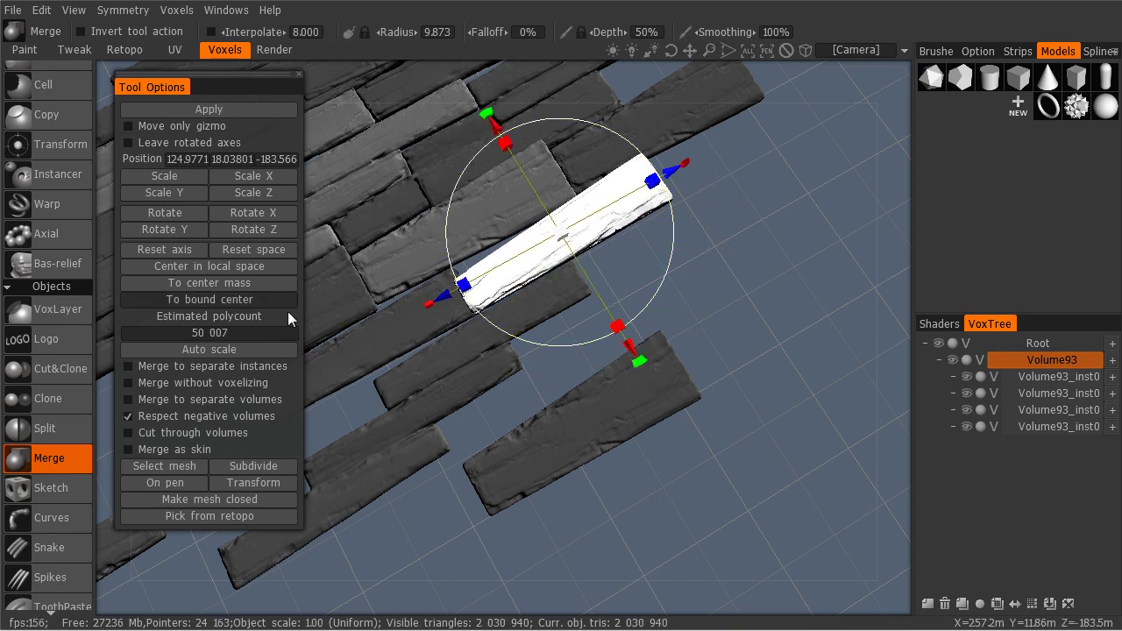
Lower the widened plank to about Y 3.1, level with the others, and position it at about X 128.5 and Z -190.4.
{"action": "left_click_drag", "start_coordinate": [640, 360], "coordinate": [496, 105]}
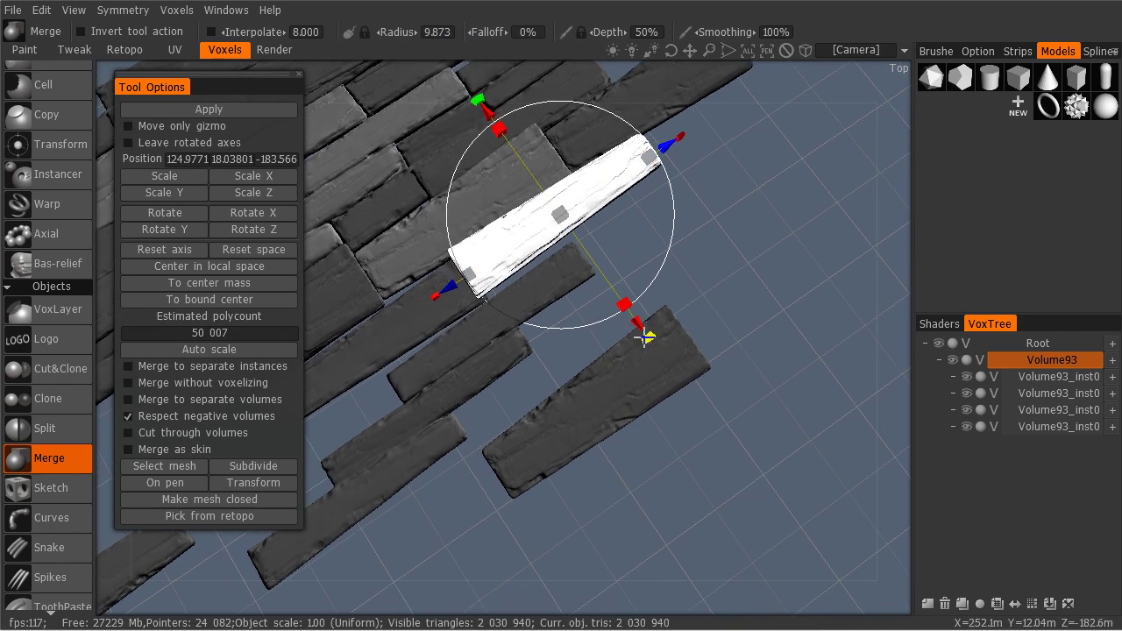
{"action": "mouse_move", "coordinate": [644, 338]}
{"action": "left_mouse_down"}
{"action": "mouse_move", "coordinate": [626, 333]}
{"action": "mouse_move", "coordinate": [642, 313]}
{"action": "mouse_move", "coordinate": [648, 320]}
{"action": "left_mouse_up"}
{"action": "middle_click_drag", "start_coordinate": [649, 320], "coordinate": [541, 191]}
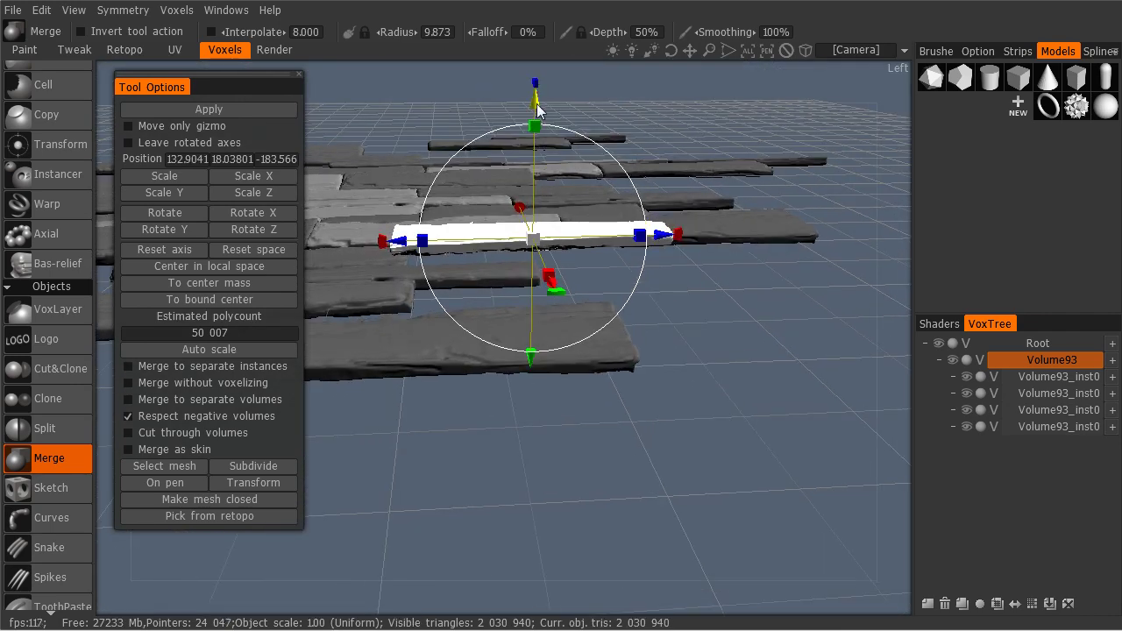
{"action": "left_click_drag", "start_coordinate": [535, 103], "coordinate": [539, 112], "text": "alt"}
{"action": "left_click_drag", "start_coordinate": [553, 179], "coordinate": [627, 128], "text": "alt"}
{"action": "left_click_drag", "start_coordinate": [569, 70], "coordinate": [586, 432], "text": "alt"}
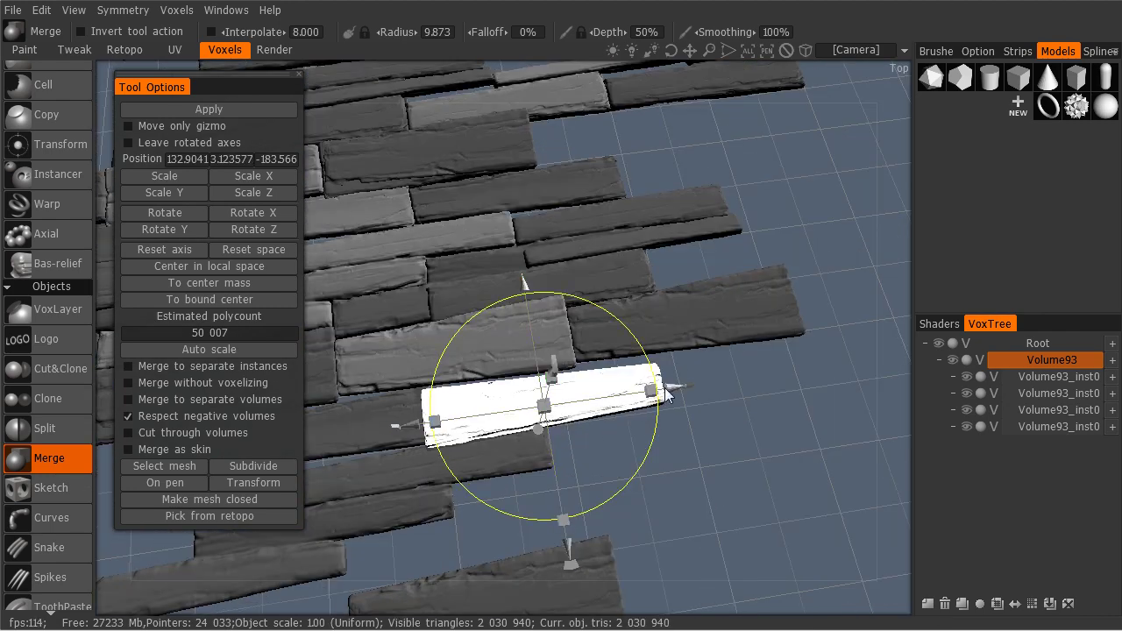
{"action": "left_click_drag", "start_coordinate": [672, 391], "coordinate": [677, 390]}
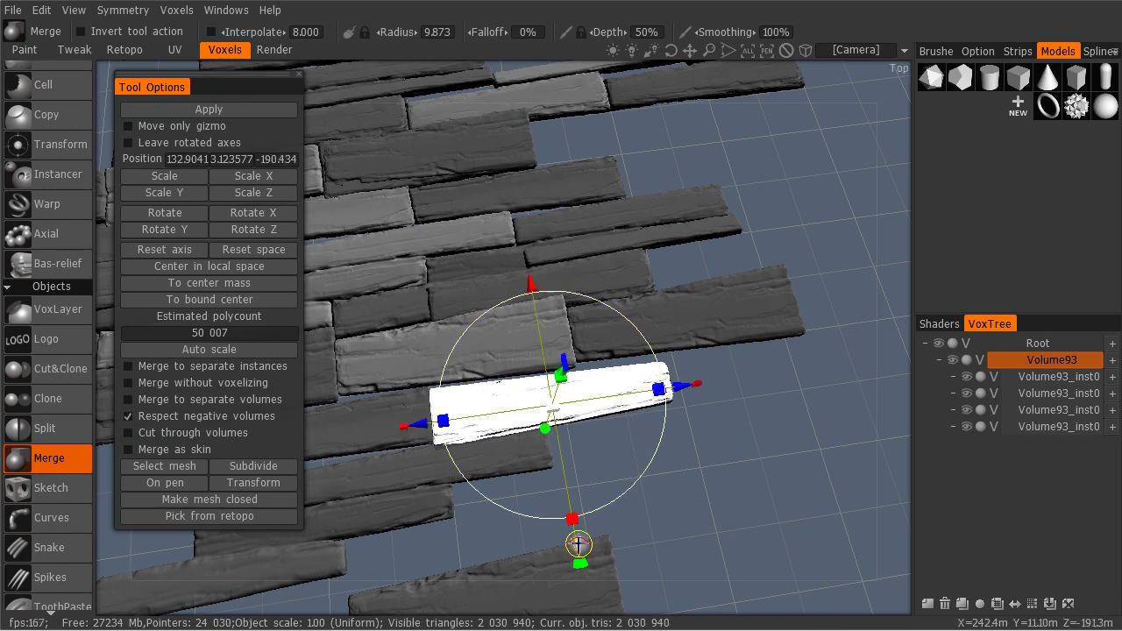
{"action": "mouse_move", "coordinate": [577, 545]}
{"action": "left_mouse_down"}
{"action": "mouse_move", "coordinate": [573, 536]}
{"action": "mouse_move", "coordinate": [579, 561]}
{"action": "left_mouse_up"}
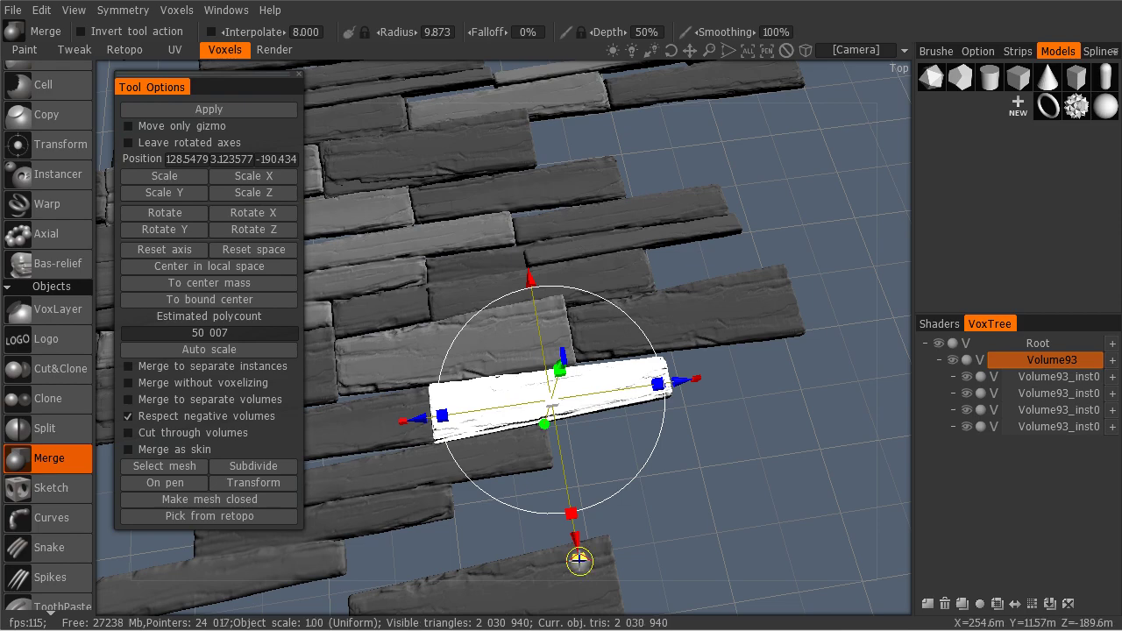
Merge the widened plank into the volume and load another plank mesh from the plank meshes folder.
{"action": "left_click_drag", "start_coordinate": [592, 413], "coordinate": [525, 316], "text": "alt"}
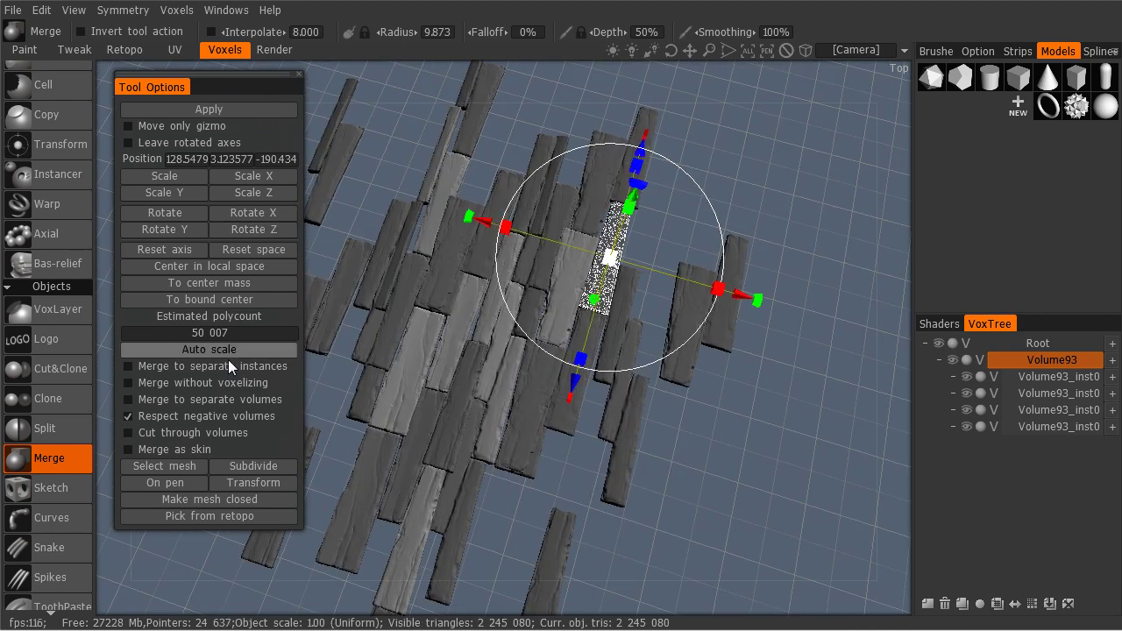
{"action": "left_click", "coordinate": [183, 468]}
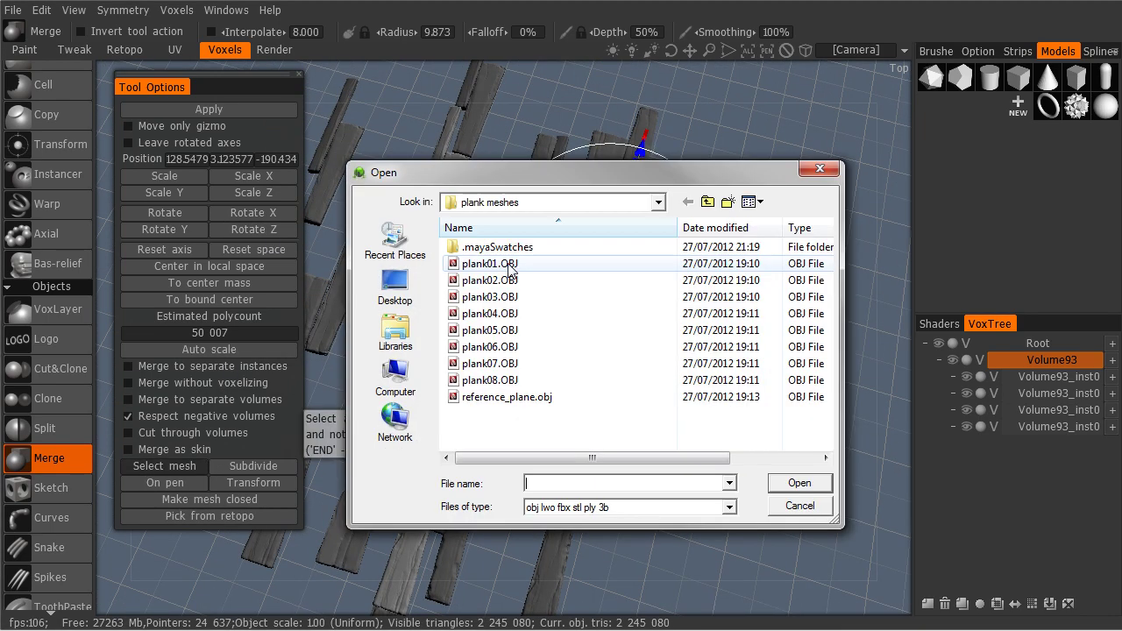
{"action": "left_click", "coordinate": [490, 330]}
{"action": "left_click", "coordinate": [499, 298]}
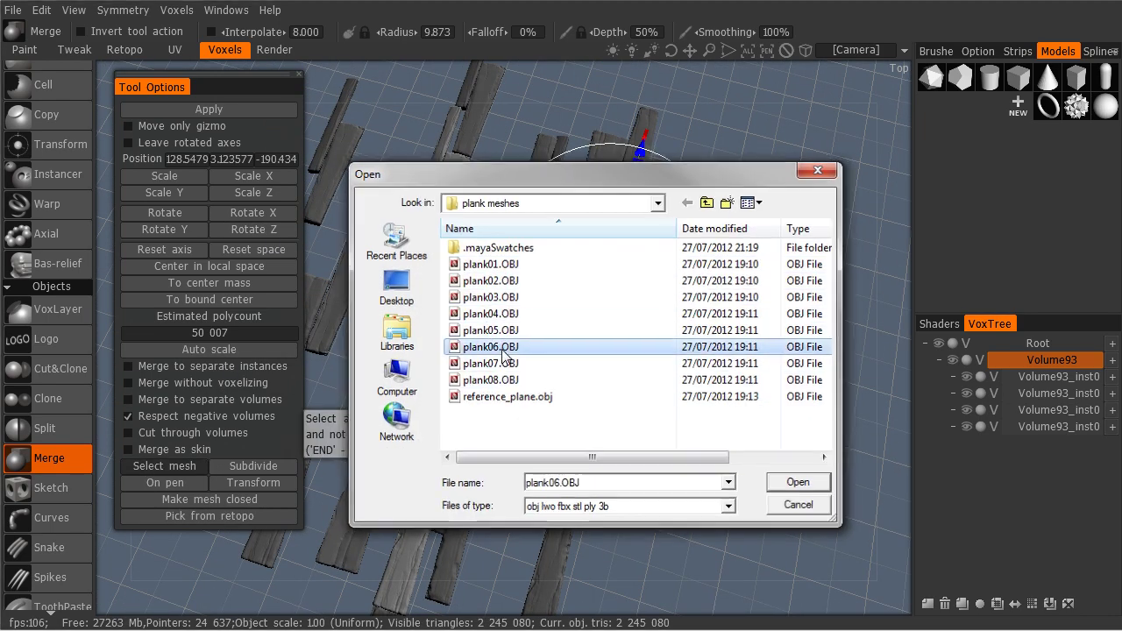
{"action": "double_click", "coordinate": [443, 367]}
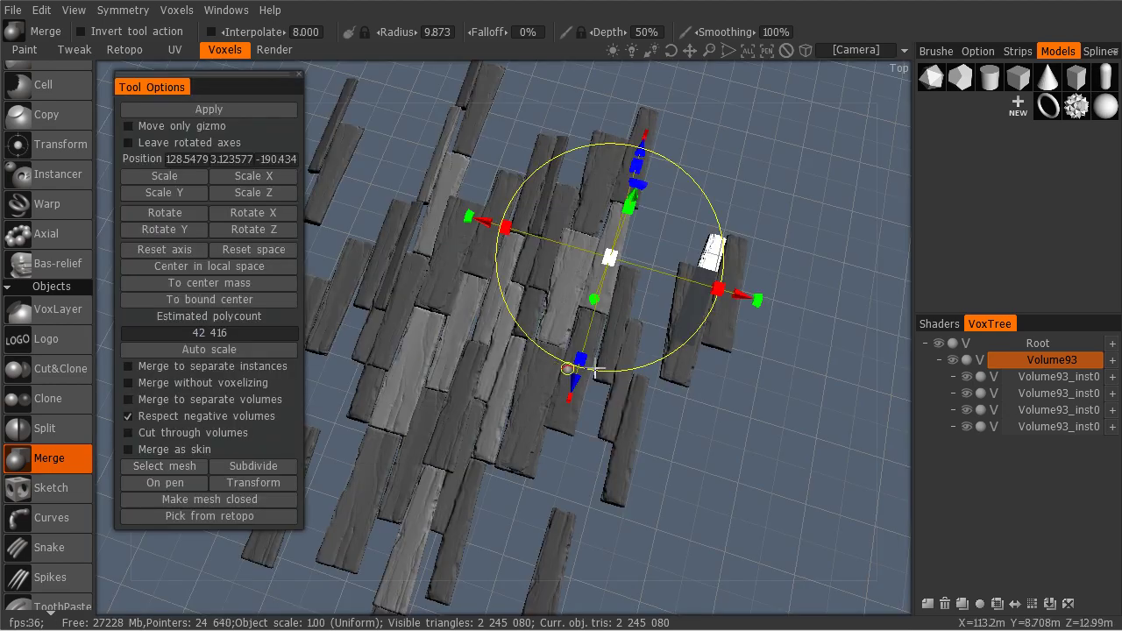
Move the new plank along Z to about 184.6 and move its gizmo to the bound center.
{"action": "left_click_drag", "start_coordinate": [561, 367], "coordinate": [681, 427], "text": "alt"}
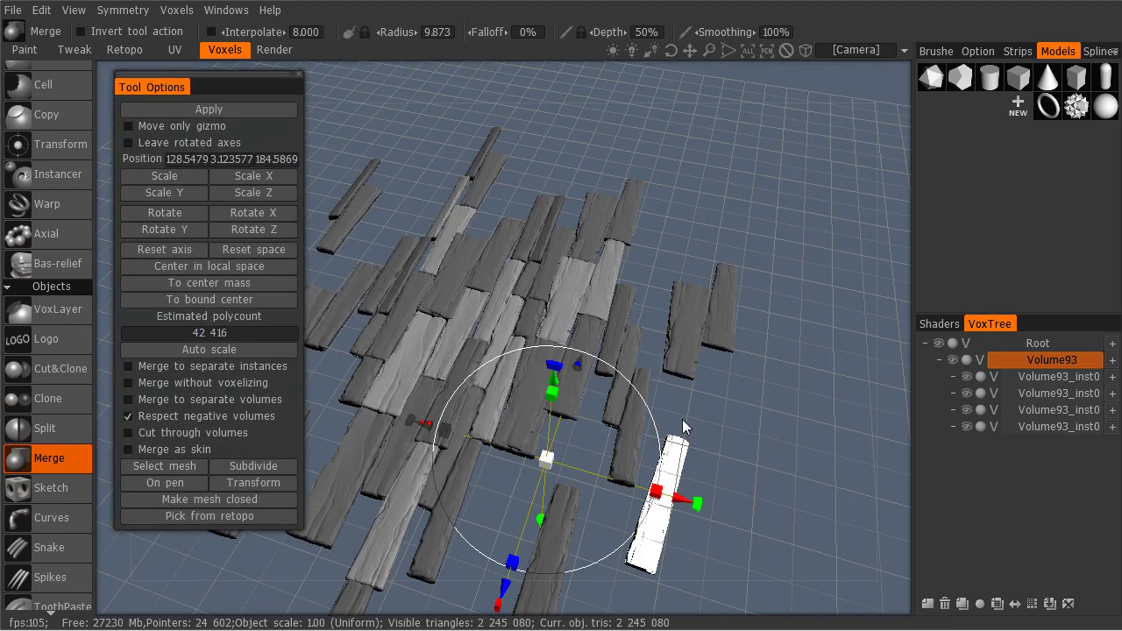
{"action": "left_click", "coordinate": [241, 299]}
{"action": "left_click_drag", "start_coordinate": [543, 390], "coordinate": [680, 395], "text": "alt"}
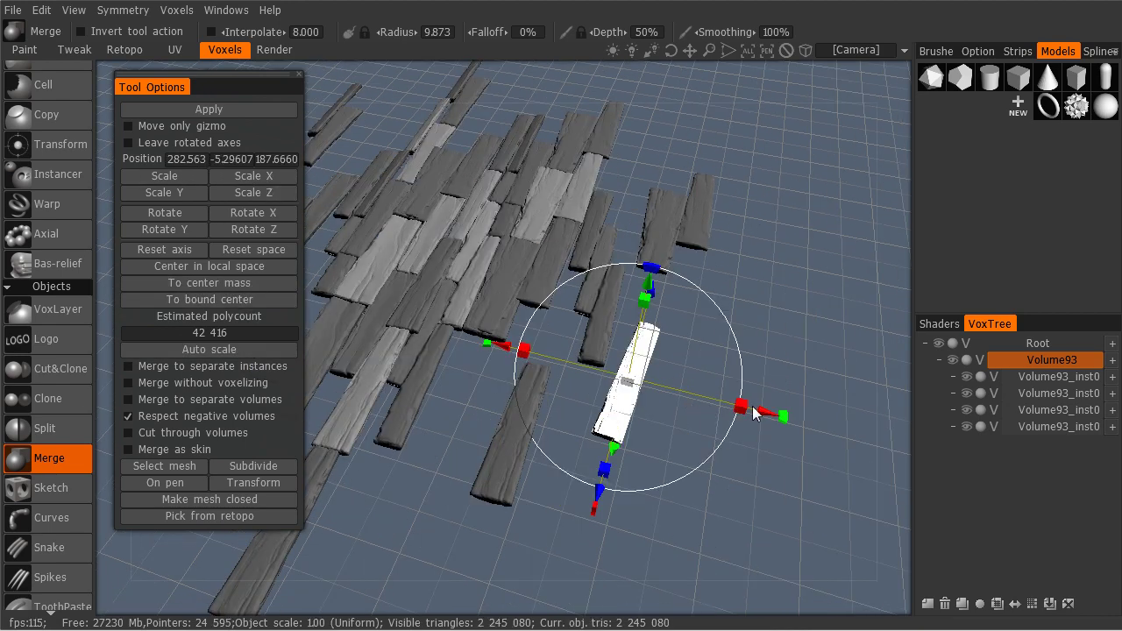
Position the plank beside the wide merged plank, at about X 161.0 and Z 116.4.
{"action": "left_click_drag", "start_coordinate": [755, 414], "coordinate": [610, 476]}
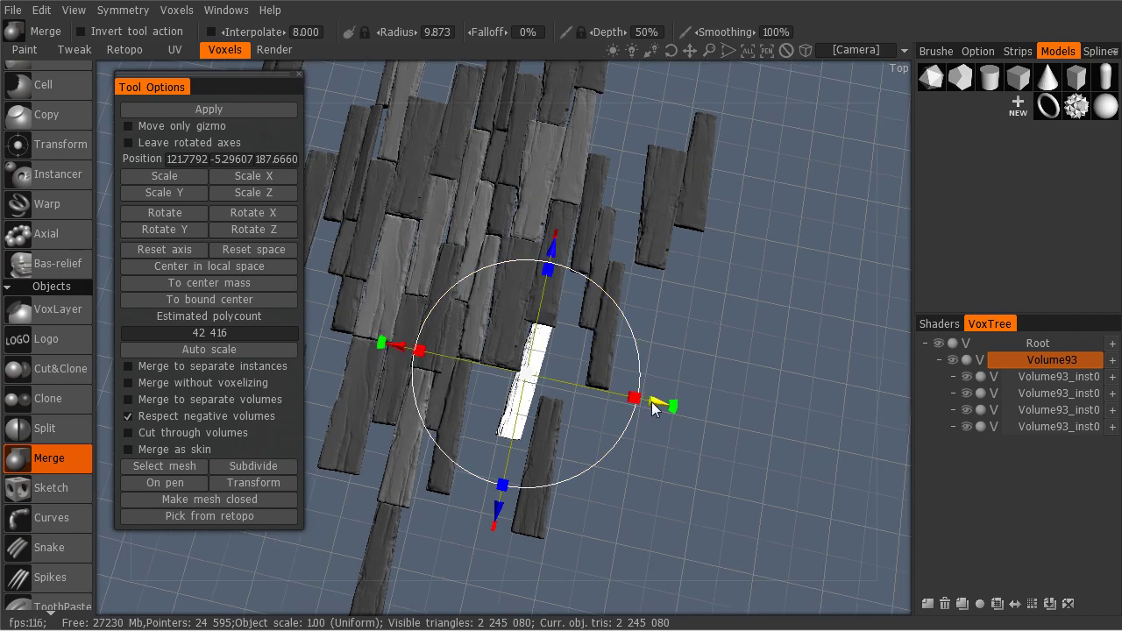
{"action": "left_click_drag", "start_coordinate": [653, 409], "coordinate": [605, 458]}
{"action": "scroll", "coordinate": [605, 458], "scroll_direction": "up", "scroll_amount": 3}
{"action": "scroll", "coordinate": [751, 482], "scroll_direction": "up", "scroll_amount": 4}
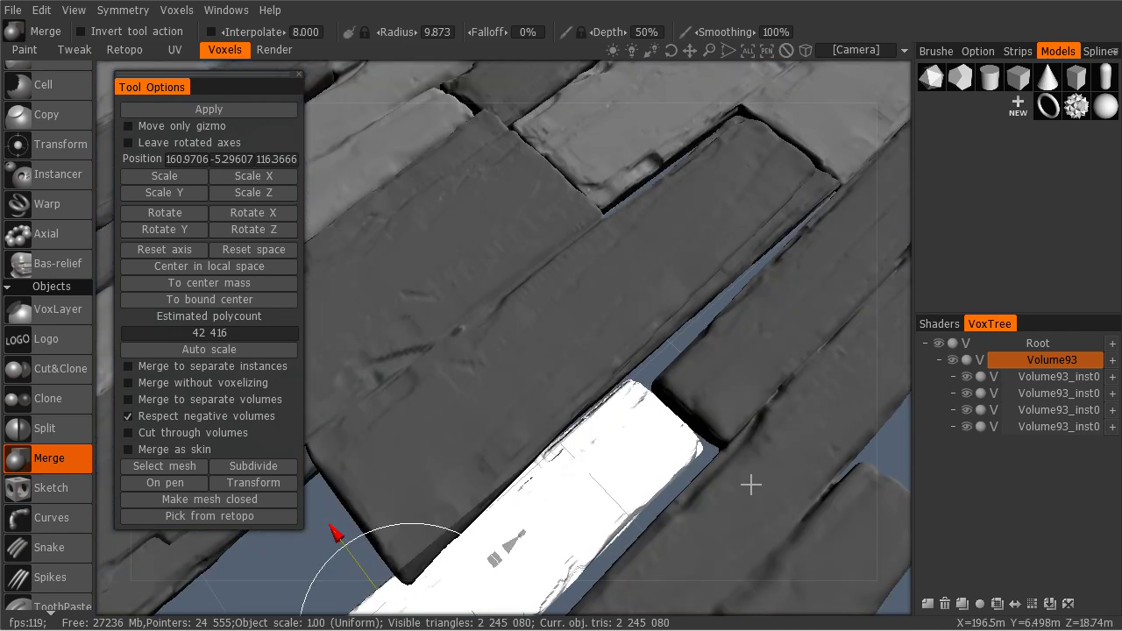
Shift the plank to about X 165.9, raise it to about Y 2.1, and merge it into the volume.
{"action": "left_click_drag", "start_coordinate": [751, 483], "coordinate": [787, 350]}
{"action": "left_click_drag", "start_coordinate": [799, 283], "coordinate": [823, 283]}
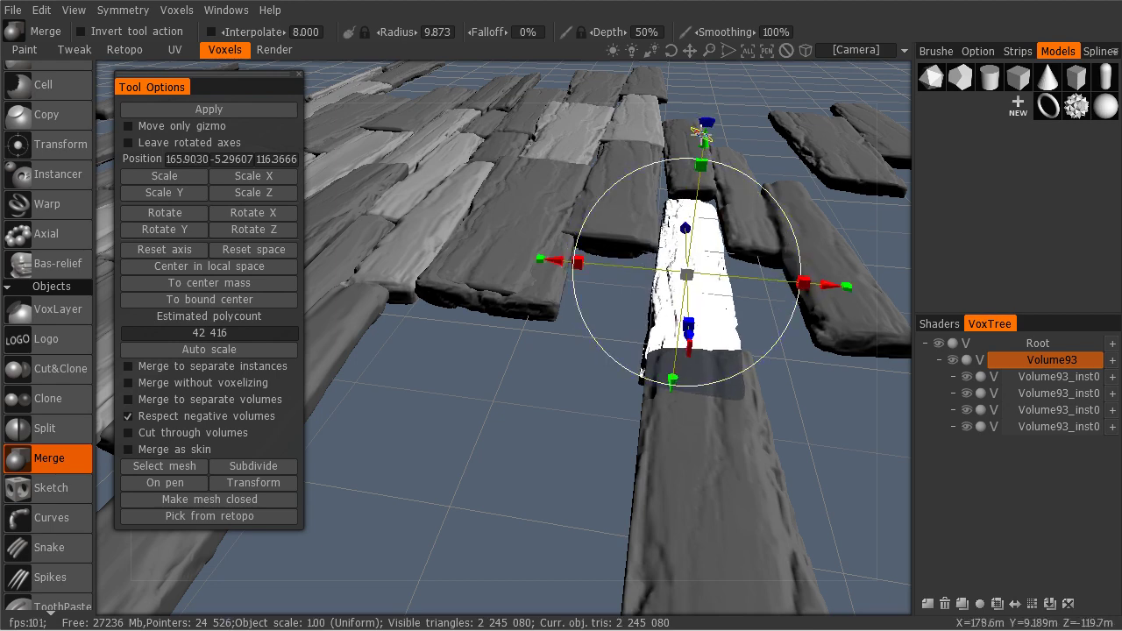
{"action": "left_click_drag", "start_coordinate": [702, 133], "coordinate": [766, 325]}
{"action": "middle_click_drag", "start_coordinate": [767, 324], "coordinate": [692, 351]}
{"action": "left_click_drag", "start_coordinate": [692, 343], "coordinate": [753, 344]}
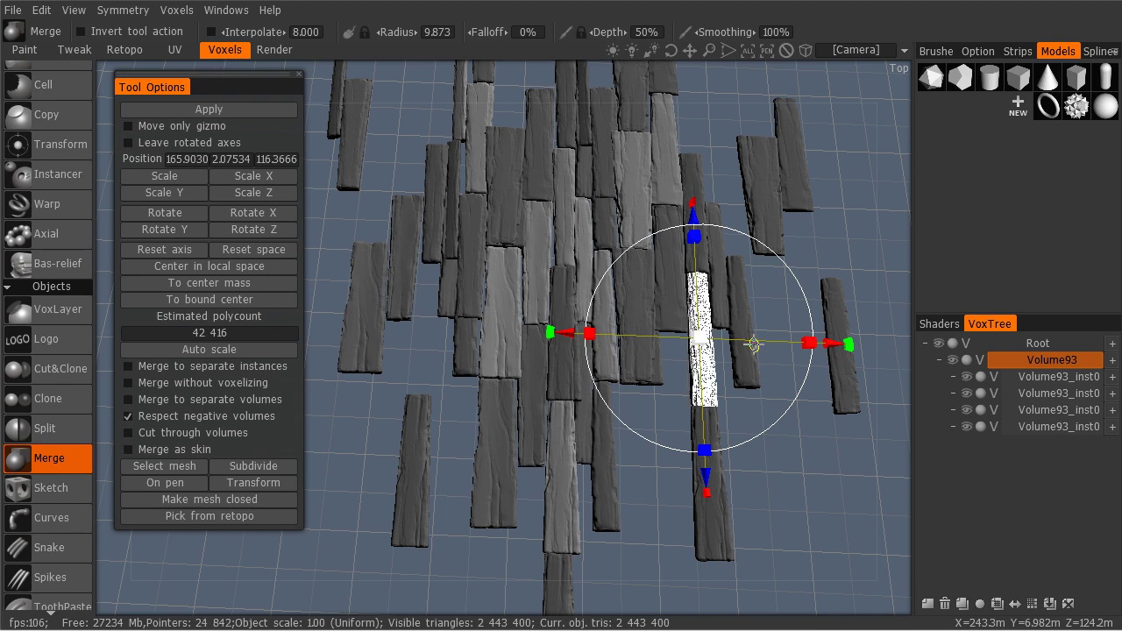
Merge a second copy of the plank at about X -233.7 on the opposite side of the surface.
{"action": "left_click_drag", "start_coordinate": [847, 347], "coordinate": [555, 337]}
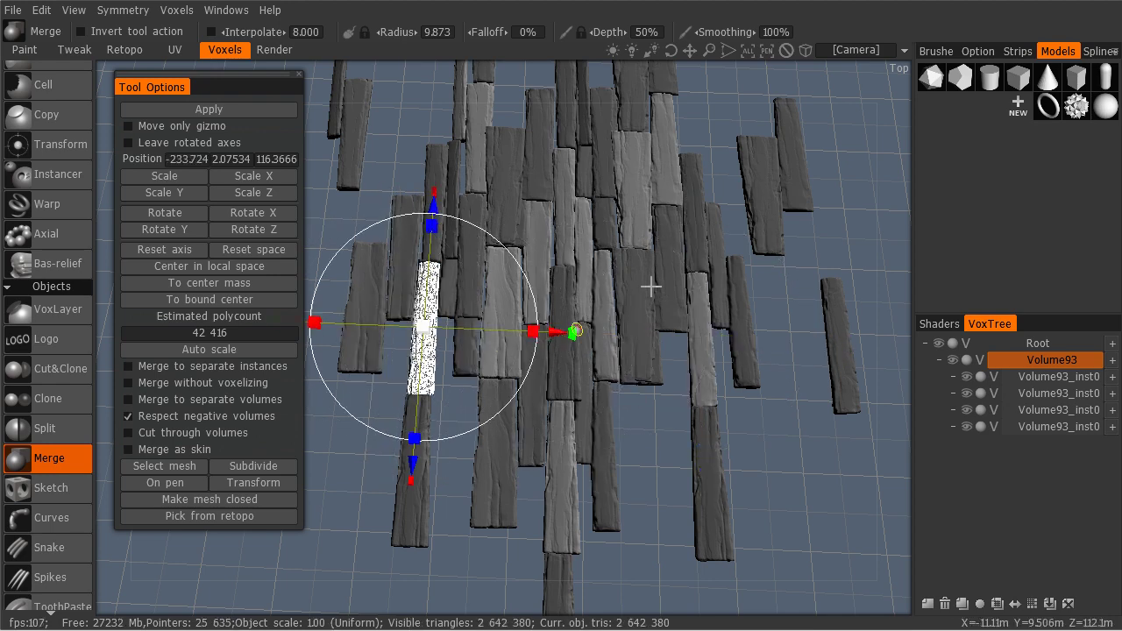
{"action": "left_click_drag", "start_coordinate": [792, 242], "coordinate": [743, 310]}
{"action": "left_click_drag", "start_coordinate": [669, 282], "coordinate": [684, 244]}
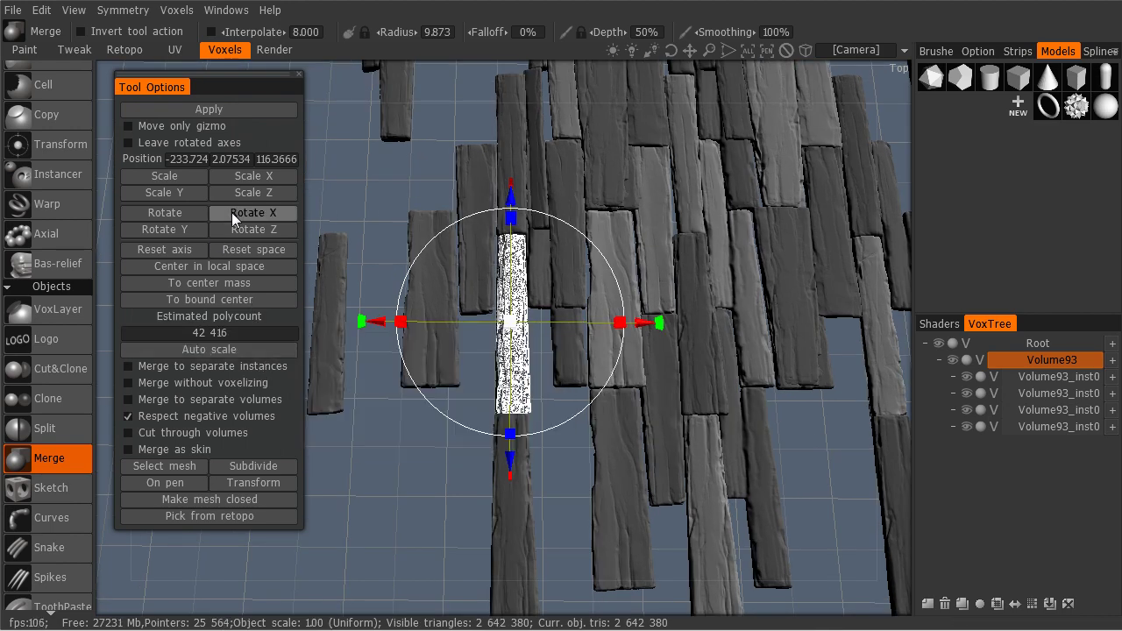
{"action": "left_click_drag", "start_coordinate": [546, 275], "coordinate": [669, 311]}
{"action": "left_click_drag", "start_coordinate": [580, 417], "coordinate": [587, 342]}
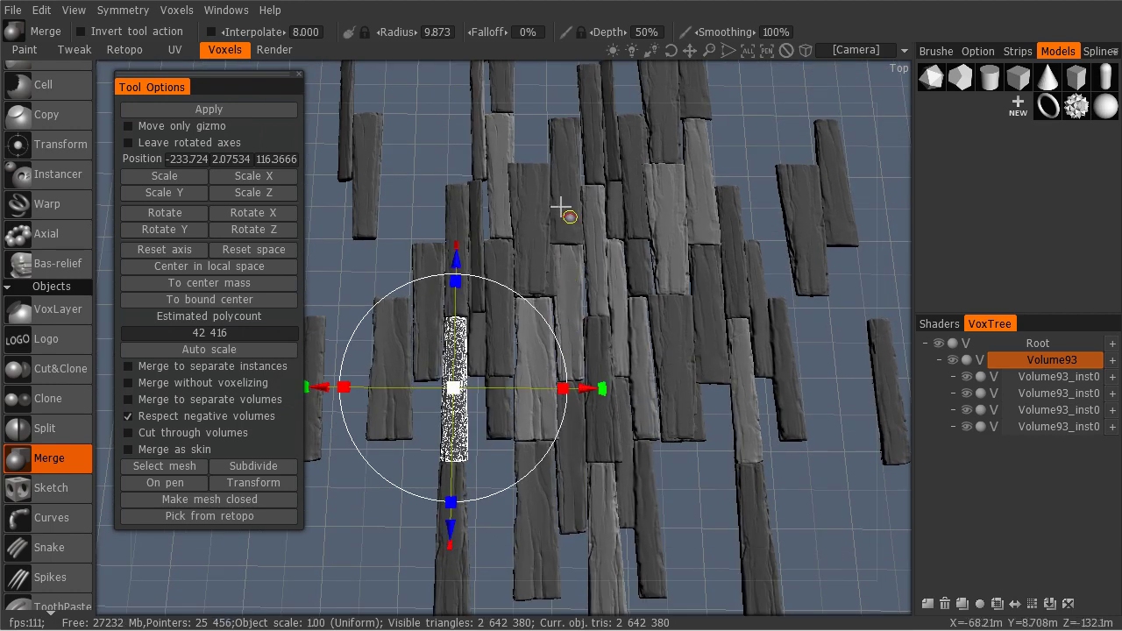
{"action": "left_click_drag", "start_coordinate": [698, 347], "coordinate": [619, 315]}
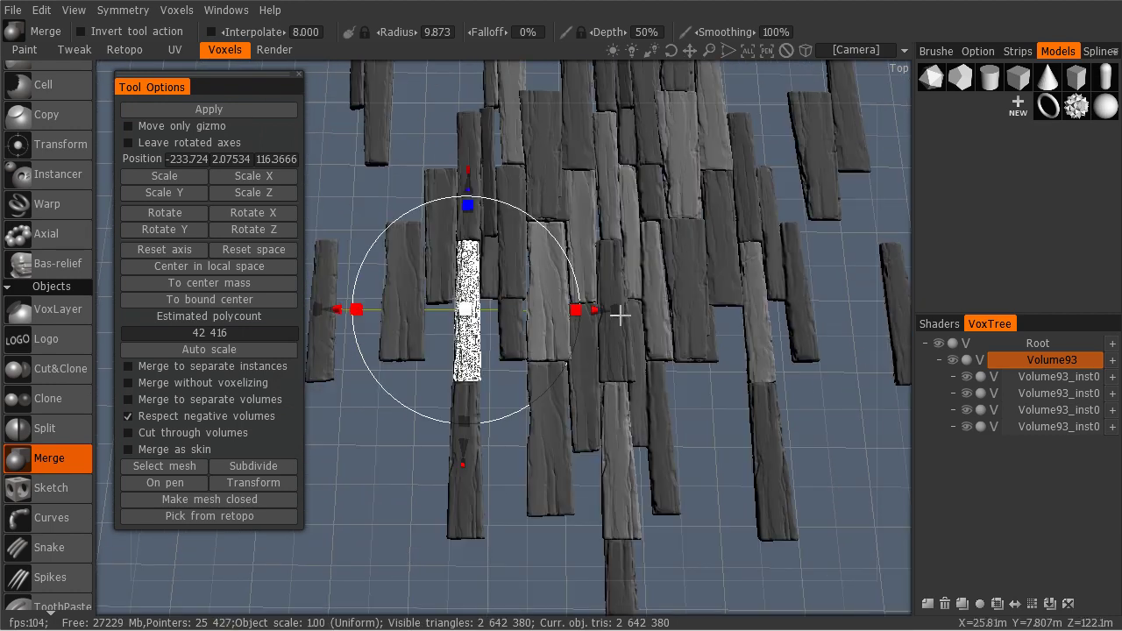
Load another plank mesh for the next gap and move its gizmo to the bound center.
{"action": "left_click", "coordinate": [183, 465]}
{"action": "left_click", "coordinate": [502, 329]}
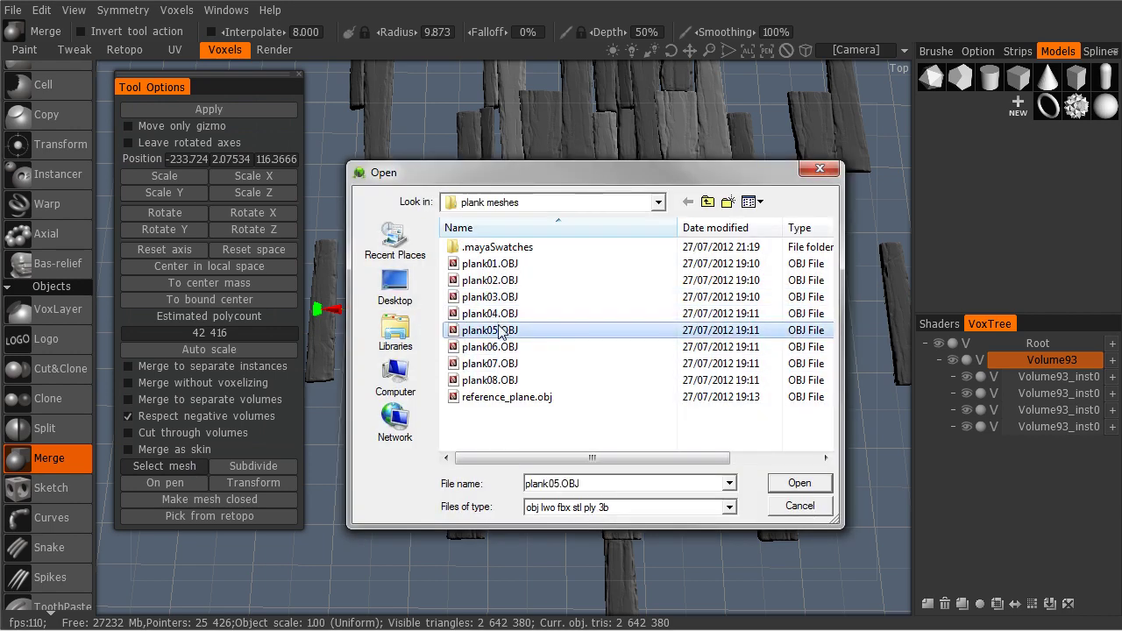
{"action": "double_click", "coordinate": [494, 282]}
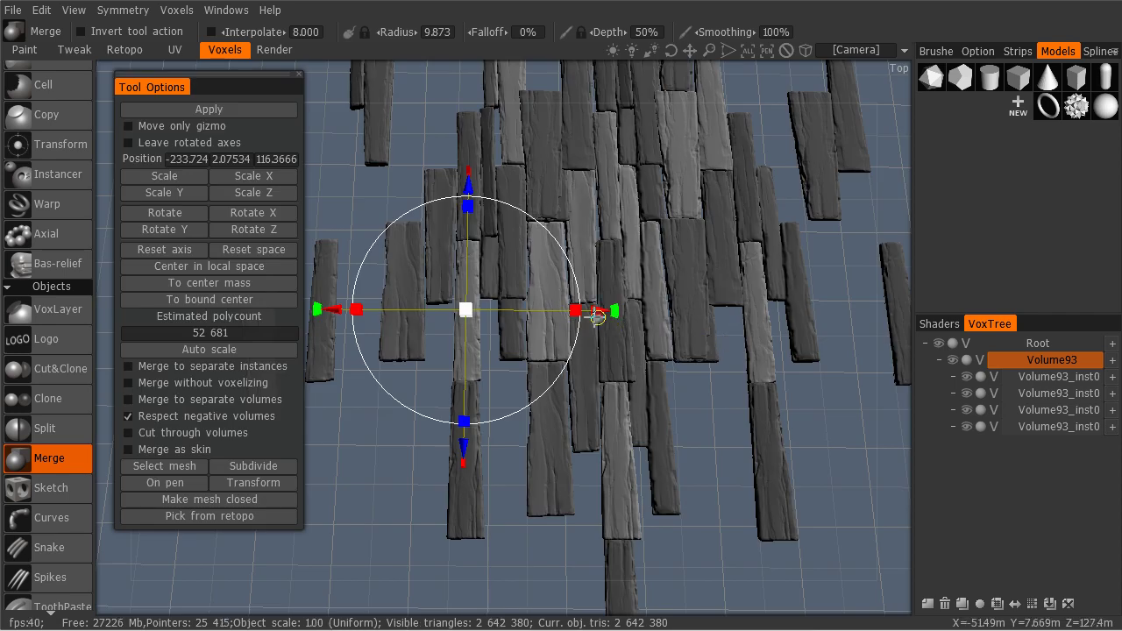
{"action": "left_click_drag", "start_coordinate": [603, 311], "coordinate": [847, 312]}
{"action": "left_click", "coordinate": [251, 299]}
Position the narrow plank beside the last merged copy, at about X -201.3 and Z 200.2, and merge it.
{"action": "mouse_move", "coordinate": [641, 328]}
{"action": "left_mouse_down"}
{"action": "mouse_move", "coordinate": [645, 340]}
{"action": "mouse_move", "coordinate": [619, 325]}
{"action": "left_mouse_up"}
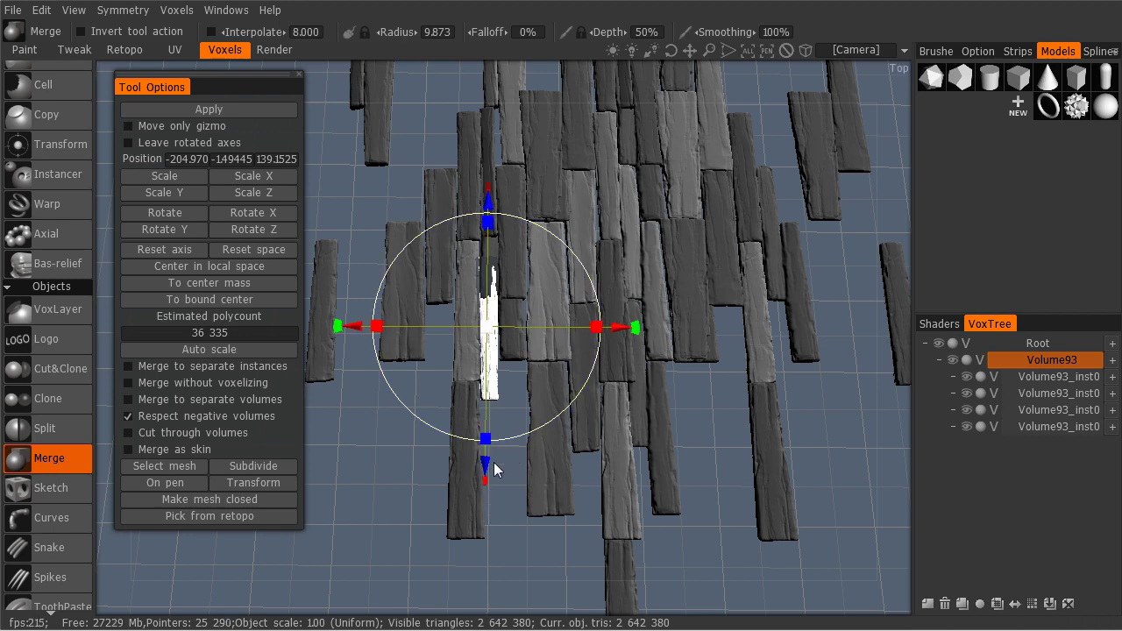
{"action": "left_click_drag", "start_coordinate": [491, 467], "coordinate": [483, 513]}
{"action": "scroll", "coordinate": [670, 497], "scroll_direction": "up", "scroll_amount": 3}
{"action": "middle_click_drag", "start_coordinate": [670, 497], "coordinate": [601, 405]}
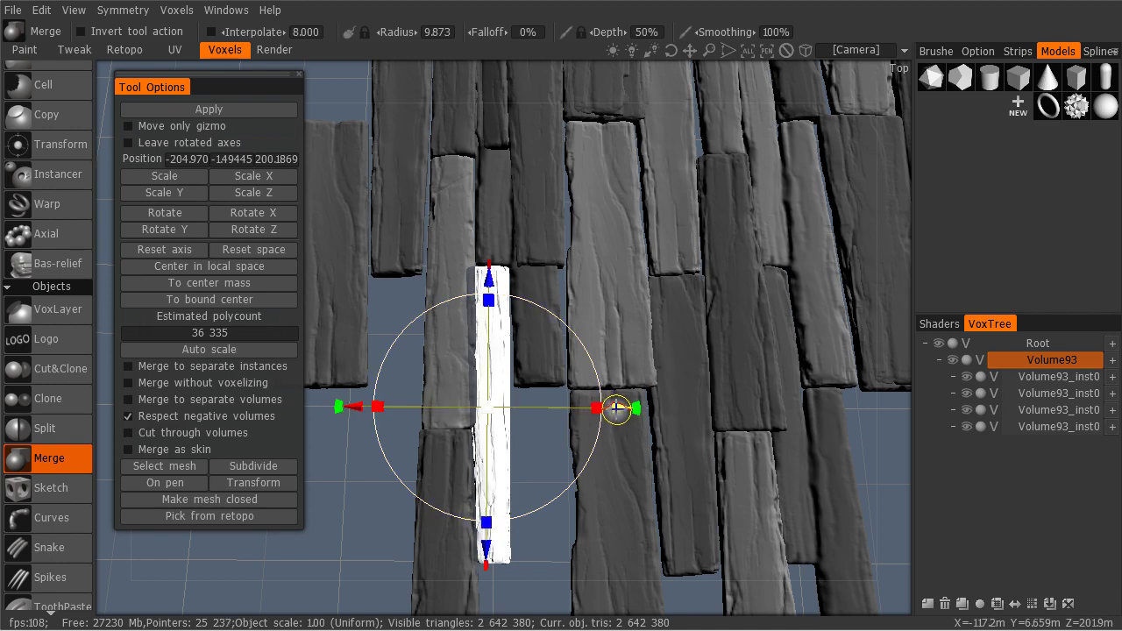
{"action": "left_click_drag", "start_coordinate": [616, 409], "coordinate": [632, 408]}
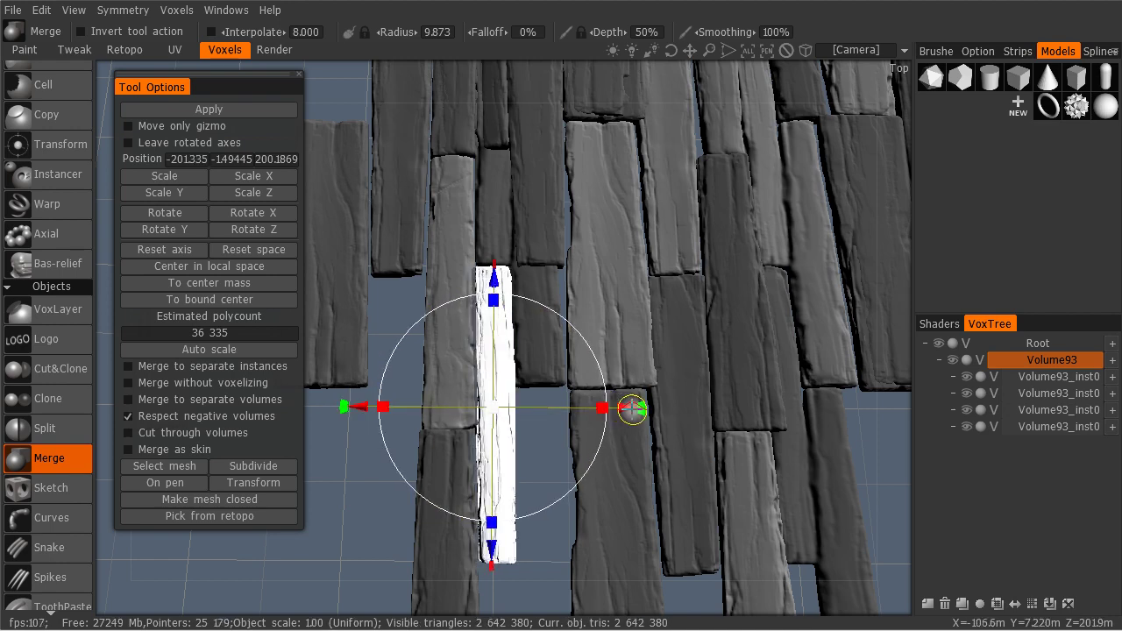
{"action": "middle_click_drag", "start_coordinate": [689, 398], "coordinate": [525, 236]}
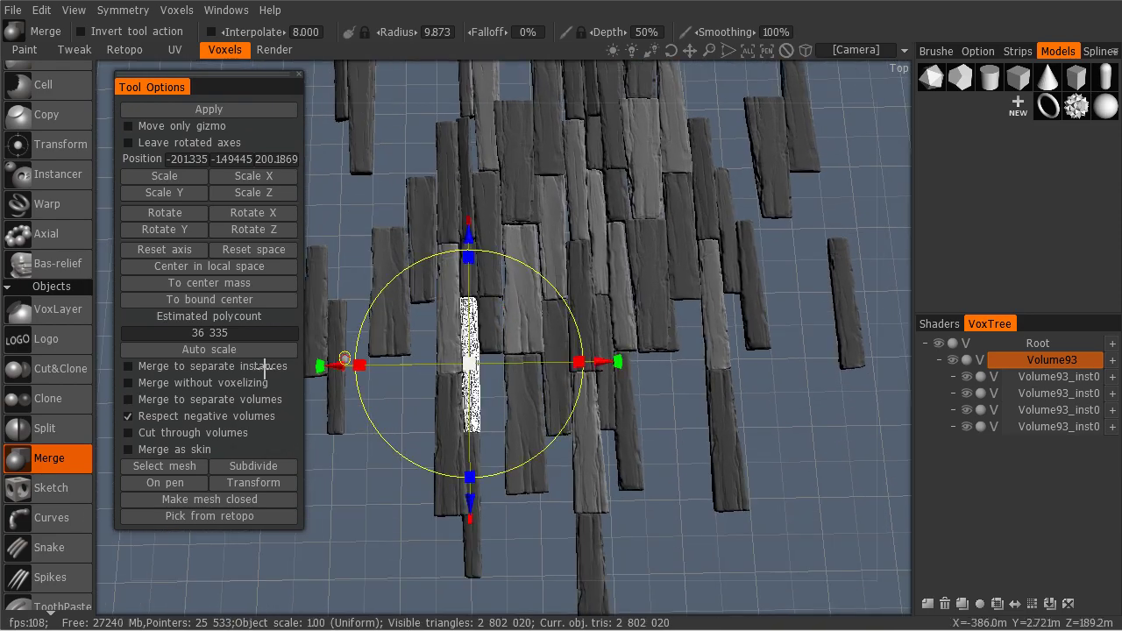
Load a different plank mesh for the gap beside the merged narrow plank and move its gizmo to the bound center.
{"action": "left_click", "coordinate": [176, 465]}
{"action": "left_click", "coordinate": [490, 368]}
{"action": "left_click", "coordinate": [491, 294]}
{"action": "key", "text": "Return"}
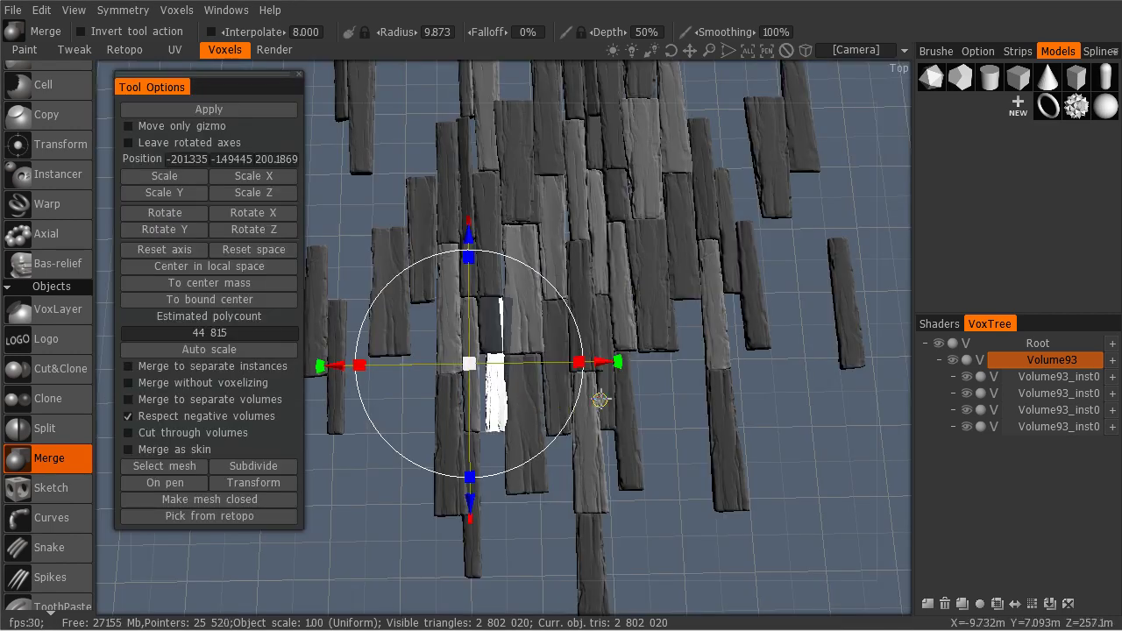
{"action": "middle_click_drag", "start_coordinate": [525, 401], "coordinate": [570, 400]}
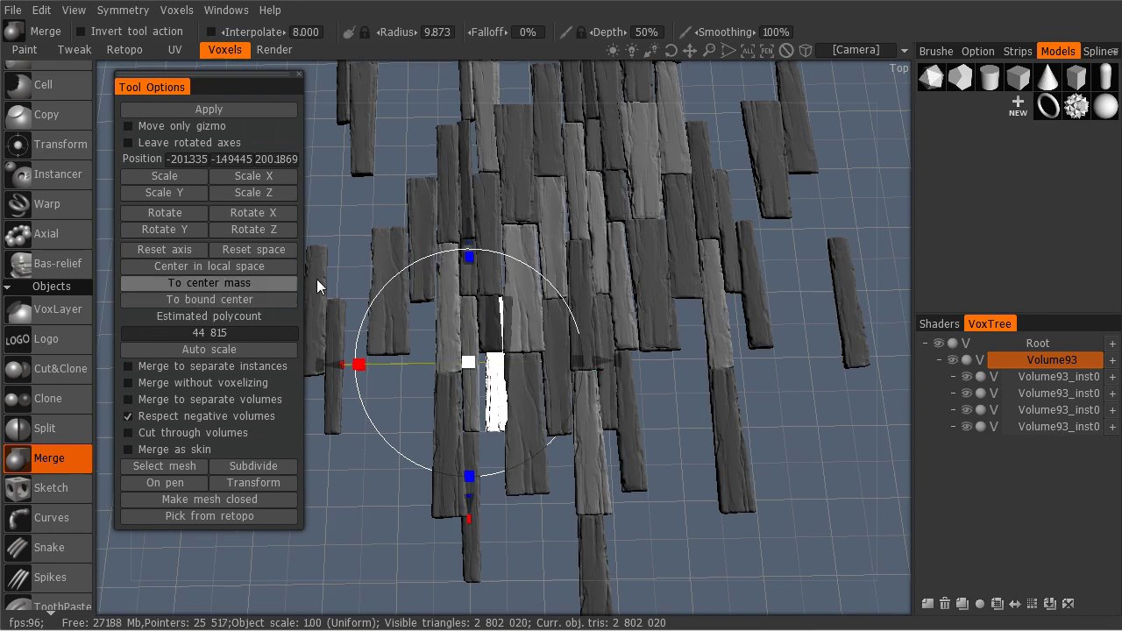
{"action": "middle_click_drag", "start_coordinate": [416, 292], "coordinate": [491, 272]}
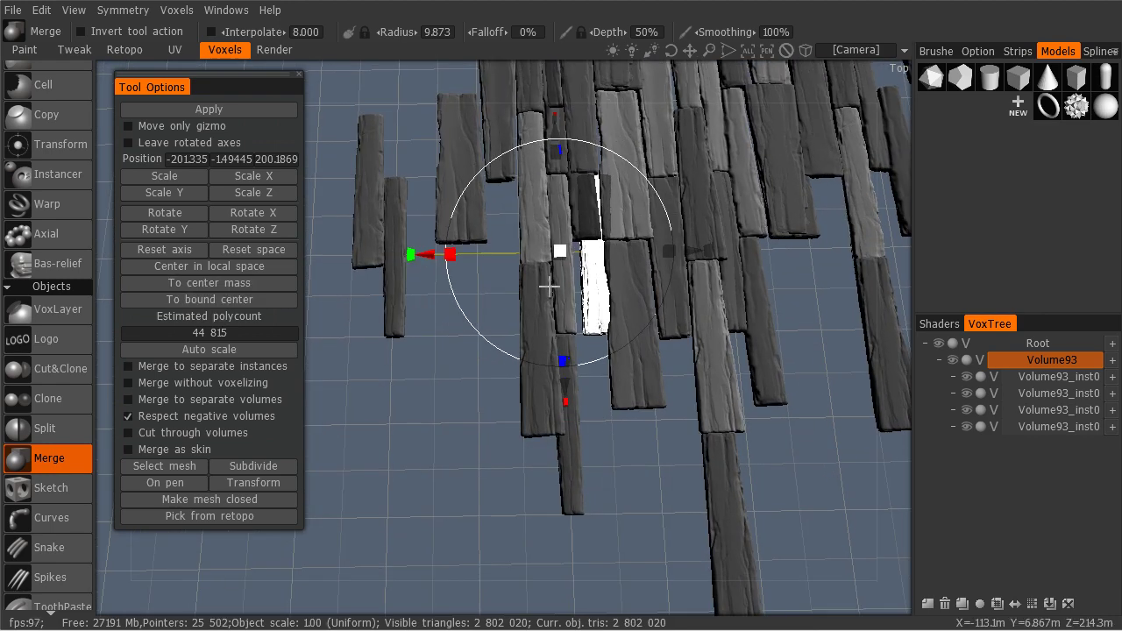
{"action": "left_click", "coordinate": [169, 465]}
{"action": "left_click", "coordinate": [798, 507]}
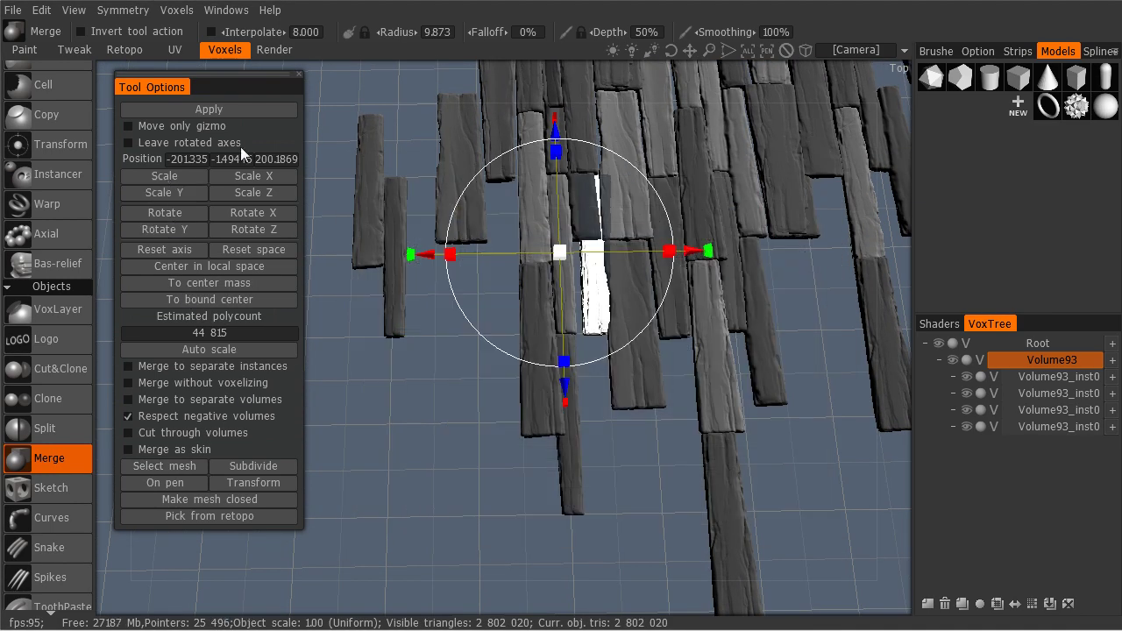
{"action": "left_click", "coordinate": [240, 300]}
{"action": "middle_click_drag", "start_coordinate": [692, 334], "coordinate": [701, 269]}
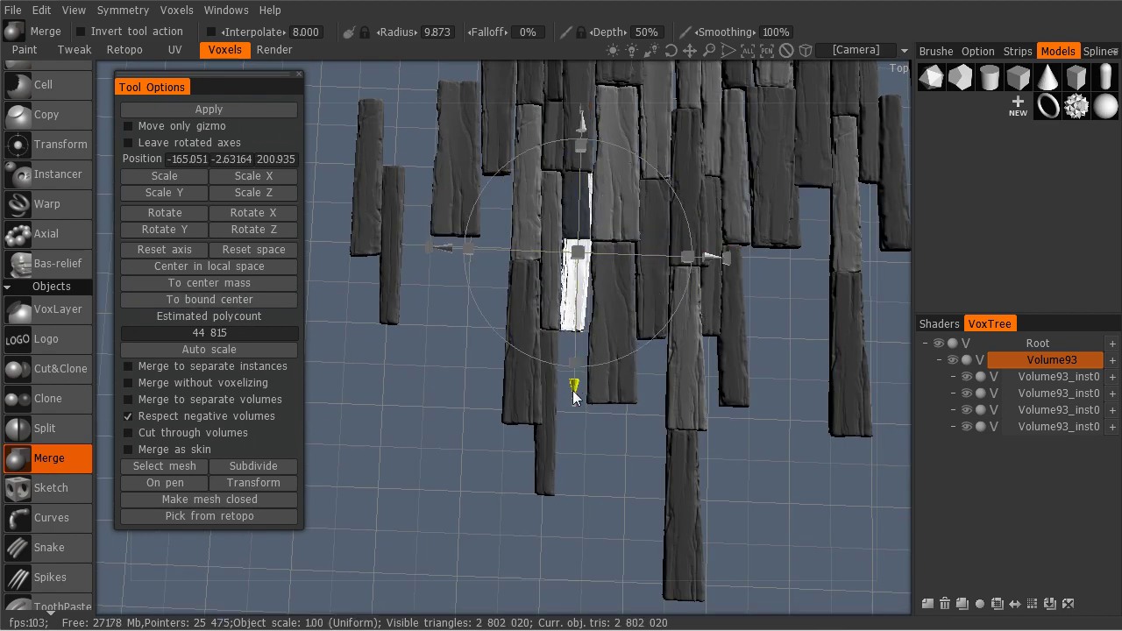
Move the plank along Z to about 286.2 and merge it, then merge another copy at about X 73.8.
{"action": "left_click_drag", "start_coordinate": [573, 384], "coordinate": [573, 456]}
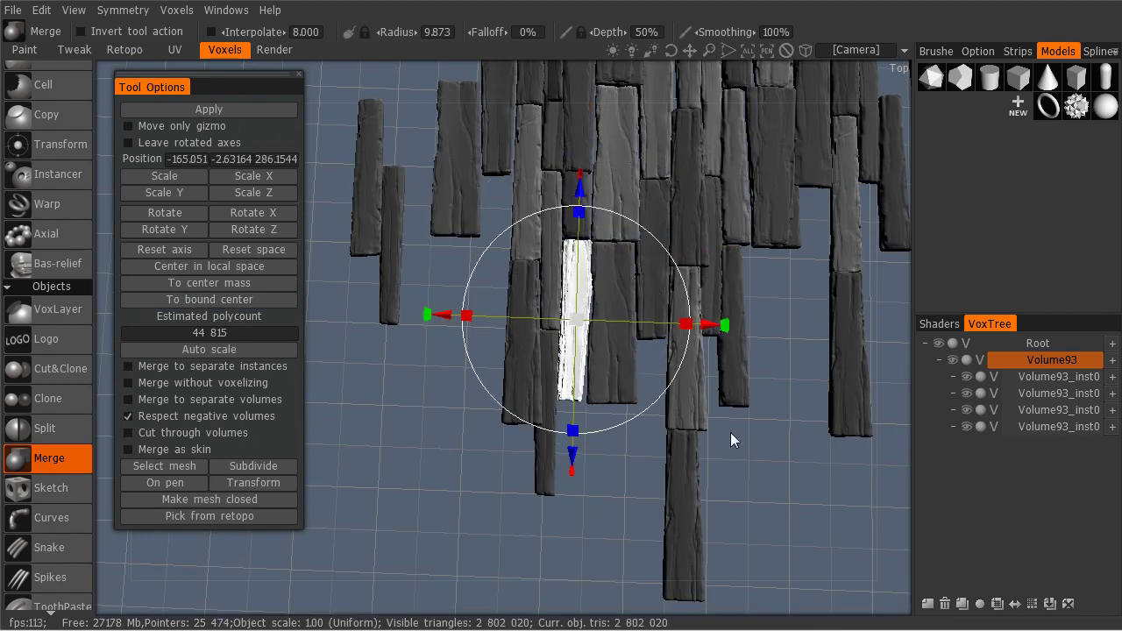
{"action": "middle_click_drag", "start_coordinate": [531, 426], "coordinate": [546, 396]}
{"action": "left_click_drag", "start_coordinate": [577, 386], "coordinate": [717, 373]}
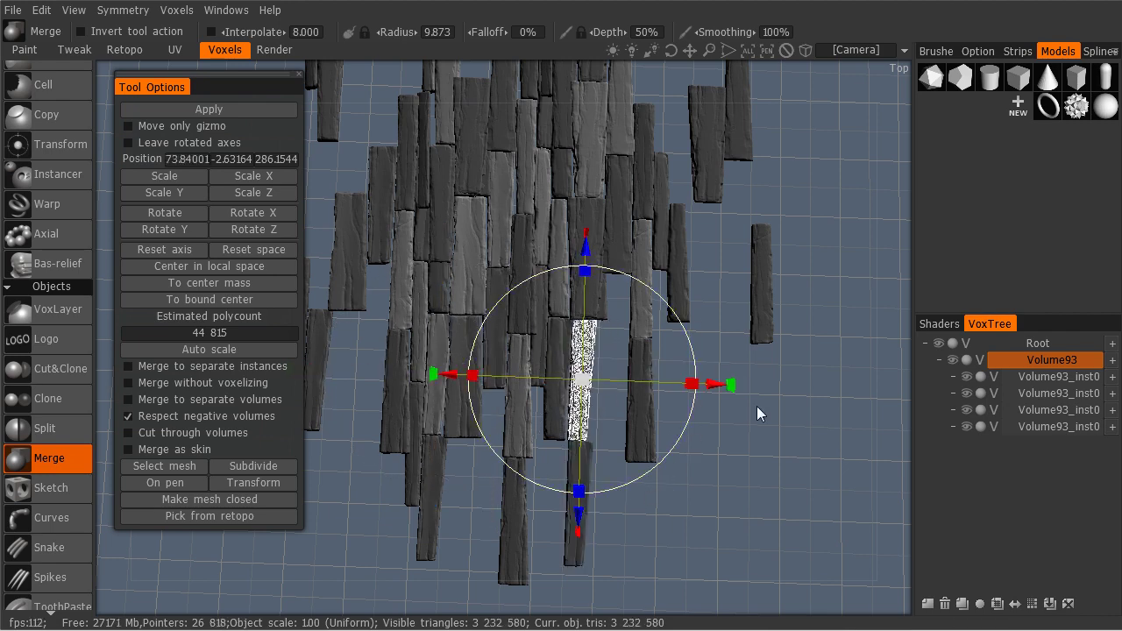
Try the plank in the neighbouring gap by moving it along X to about 129.1.
{"action": "scroll", "coordinate": [752, 442], "scroll_direction": "up", "scroll_amount": 5}
{"action": "scroll", "coordinate": [752, 443], "scroll_direction": "down", "scroll_amount": 4}
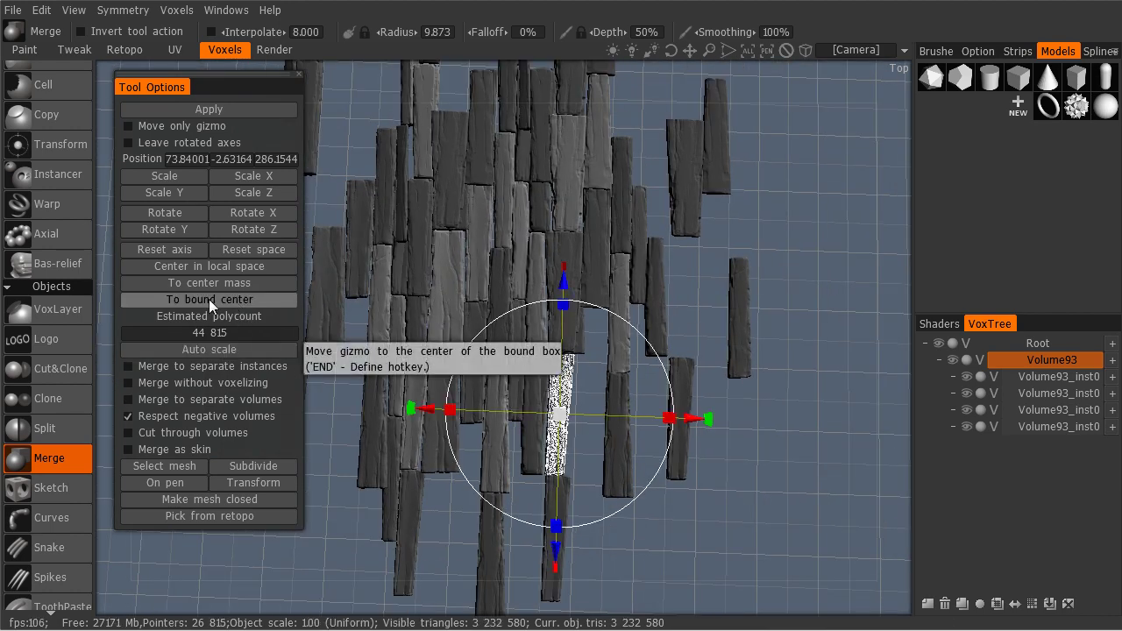
{"action": "left_click", "coordinate": [182, 469]}
{"action": "left_click", "coordinate": [490, 329]}
{"action": "left_click", "coordinate": [490, 363]}
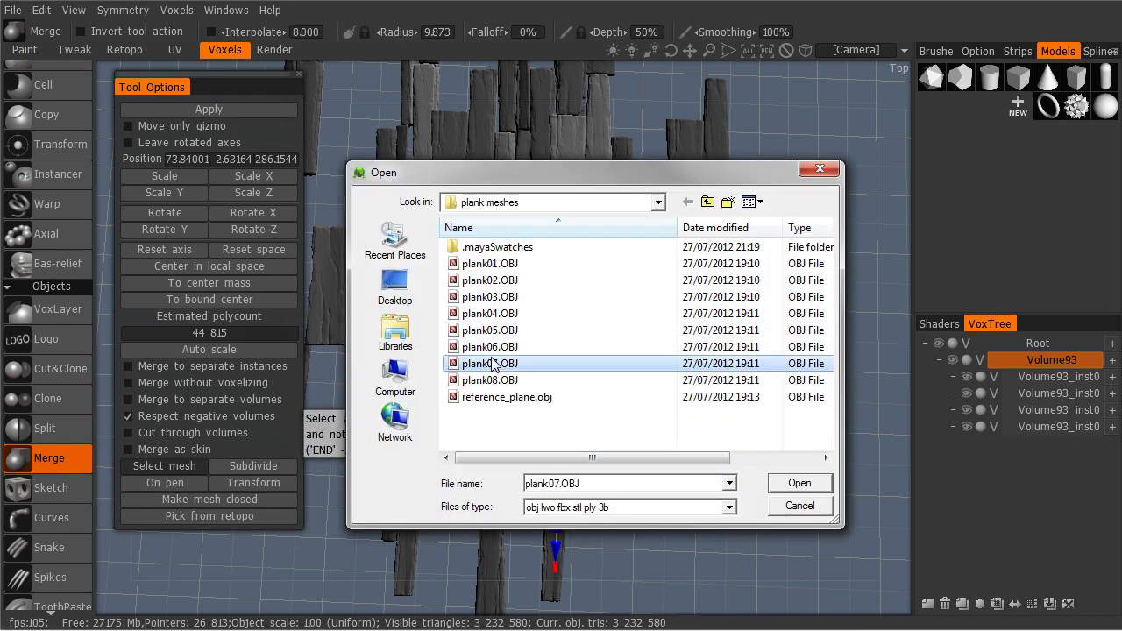
{"action": "double_click", "coordinate": [490, 302]}
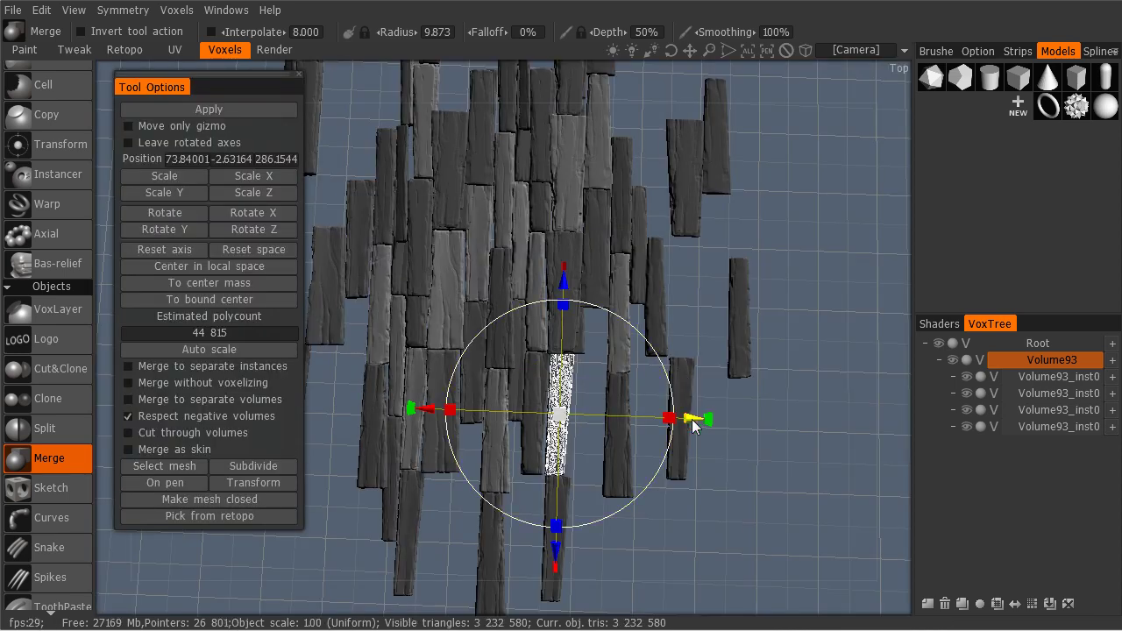
{"action": "left_click_drag", "start_coordinate": [684, 418], "coordinate": [725, 419]}
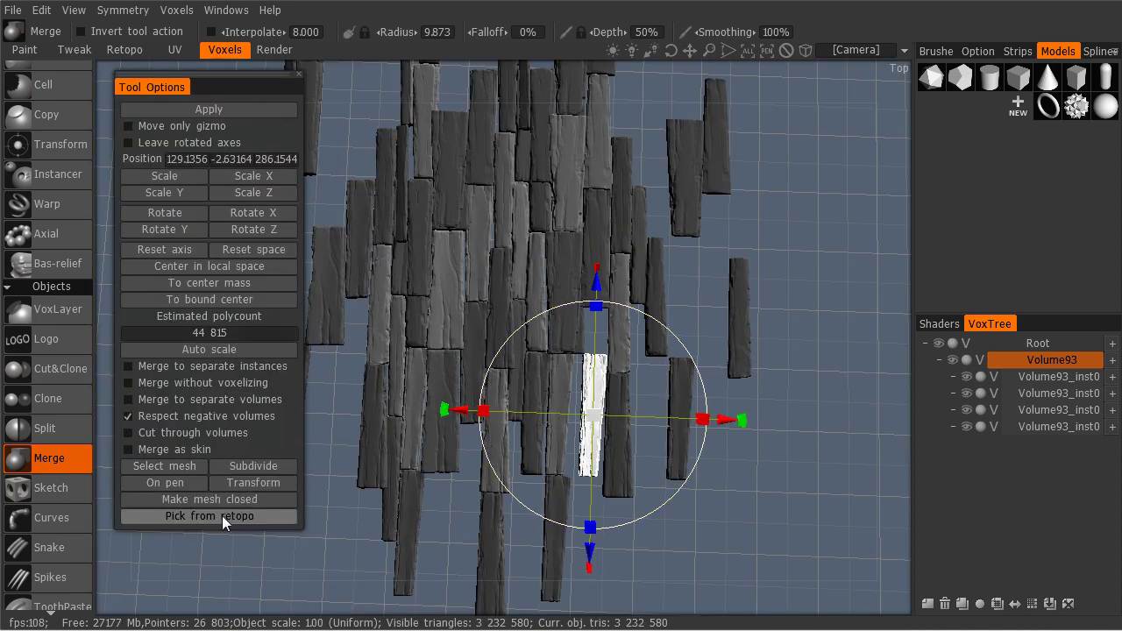
Replace the unmerged plank with a different plank mesh and move its gizmo to the bound center.
{"action": "left_click", "coordinate": [164, 466]}
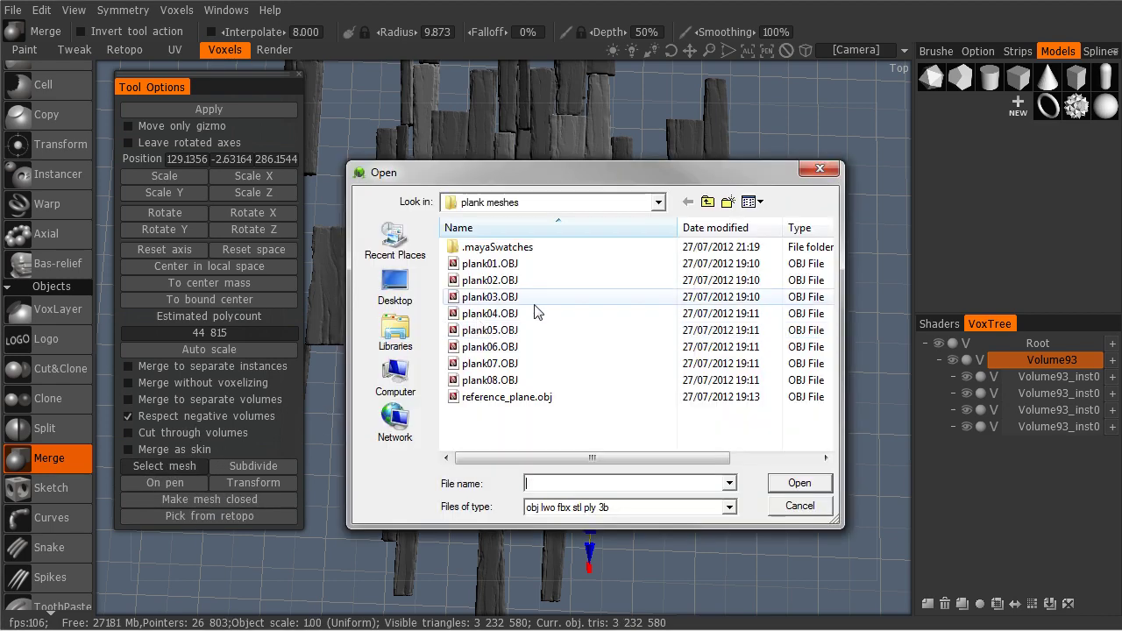
{"action": "left_click", "coordinate": [465, 185]}
{"action": "key", "text": "Return"}
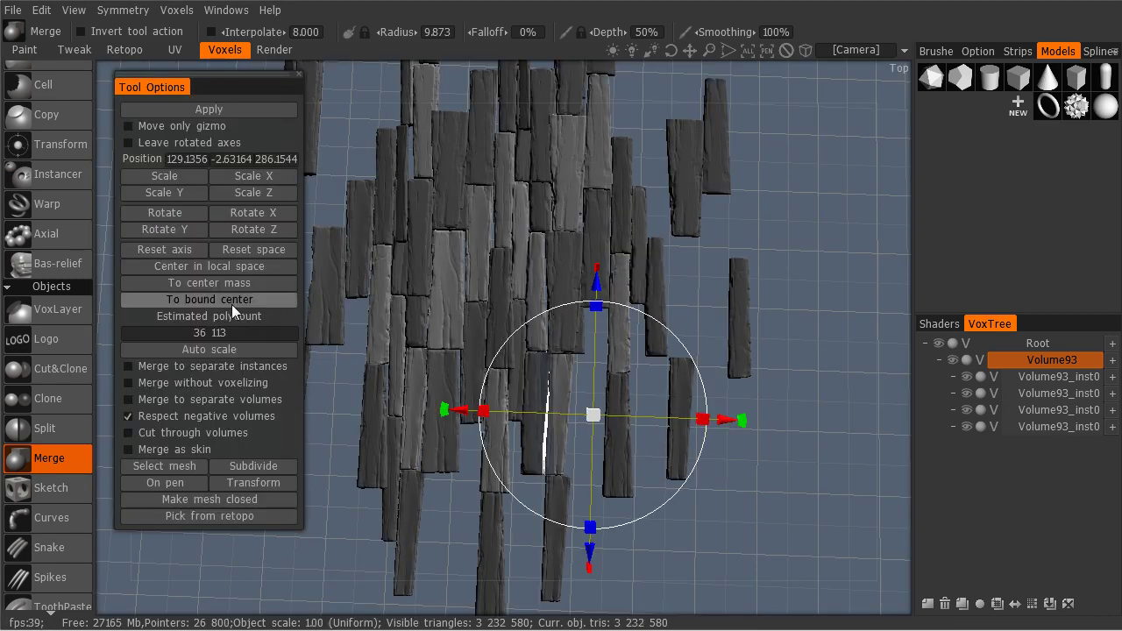
{"action": "left_click", "coordinate": [231, 303]}
Position the replacement plank in the gap at about X 134.0 and Z 208.8 and merge it.
{"action": "left_click_drag", "start_coordinate": [669, 417], "coordinate": [735, 306]}
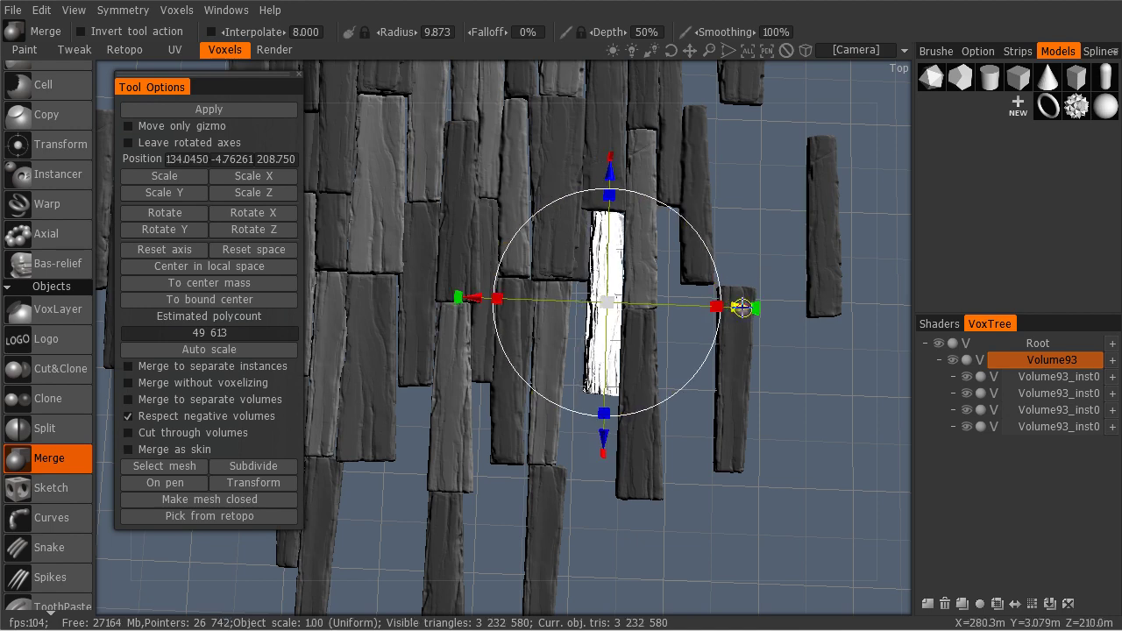
{"action": "right_click_drag", "start_coordinate": [639, 363], "coordinate": [323, 298]}
{"action": "middle_click_drag", "start_coordinate": [390, 278], "coordinate": [511, 355]}
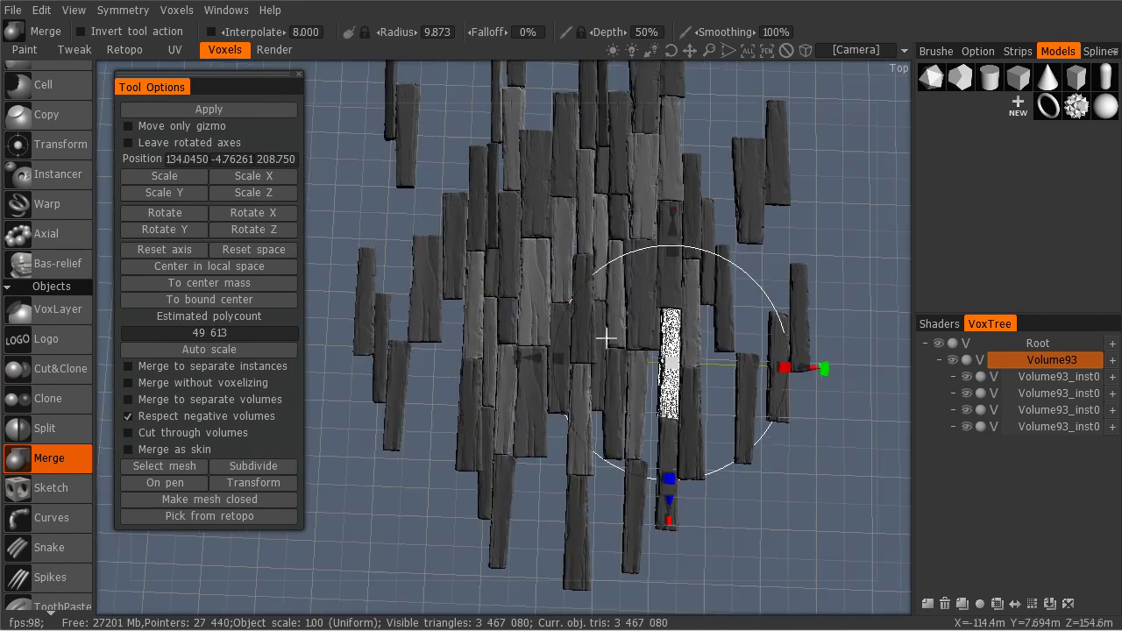
Move the plank to about X 103.2 and Z 286.4 and merge it into the original volume.
{"action": "right_click_drag", "start_coordinate": [510, 355], "coordinate": [742, 222]}
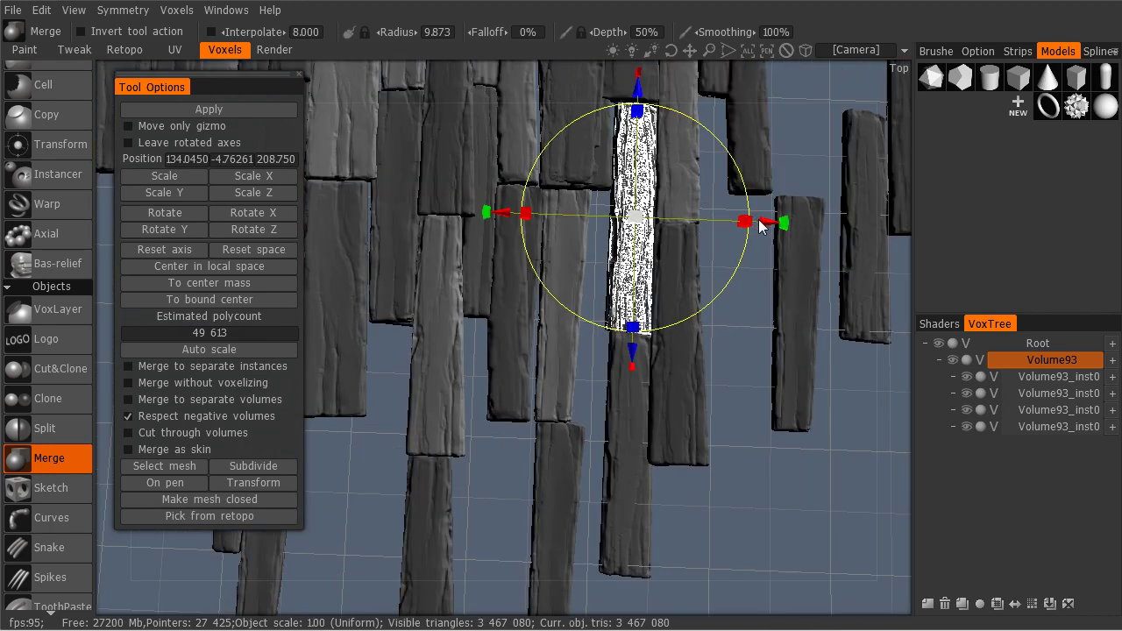
{"action": "left_click_drag", "start_coordinate": [759, 226], "coordinate": [726, 226]}
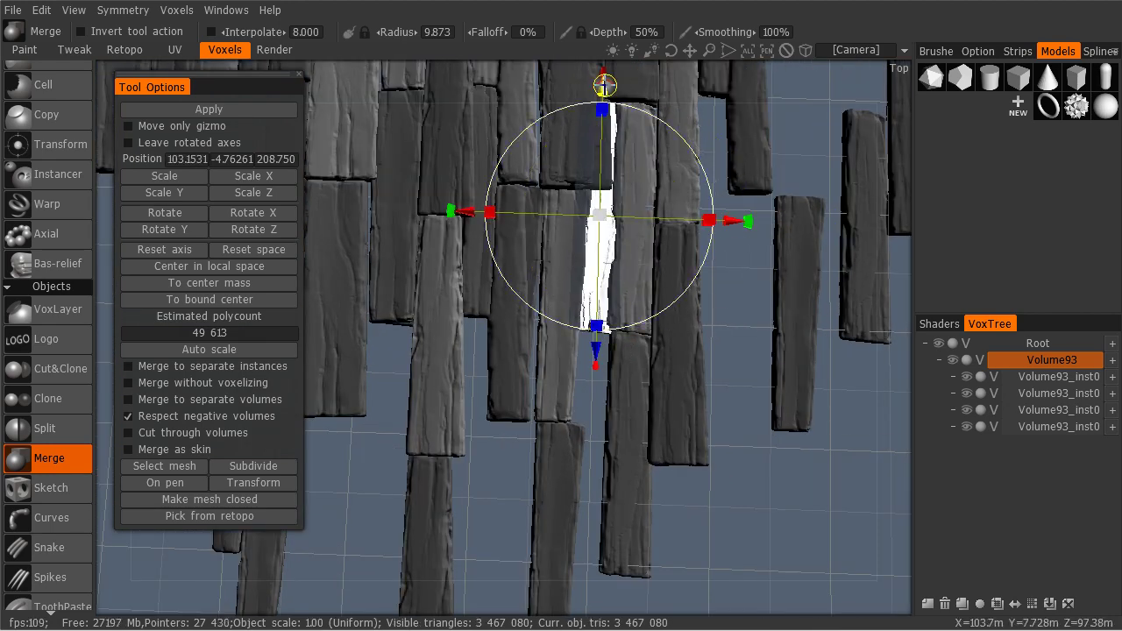
{"action": "left_click_drag", "start_coordinate": [603, 85], "coordinate": [594, 239]}
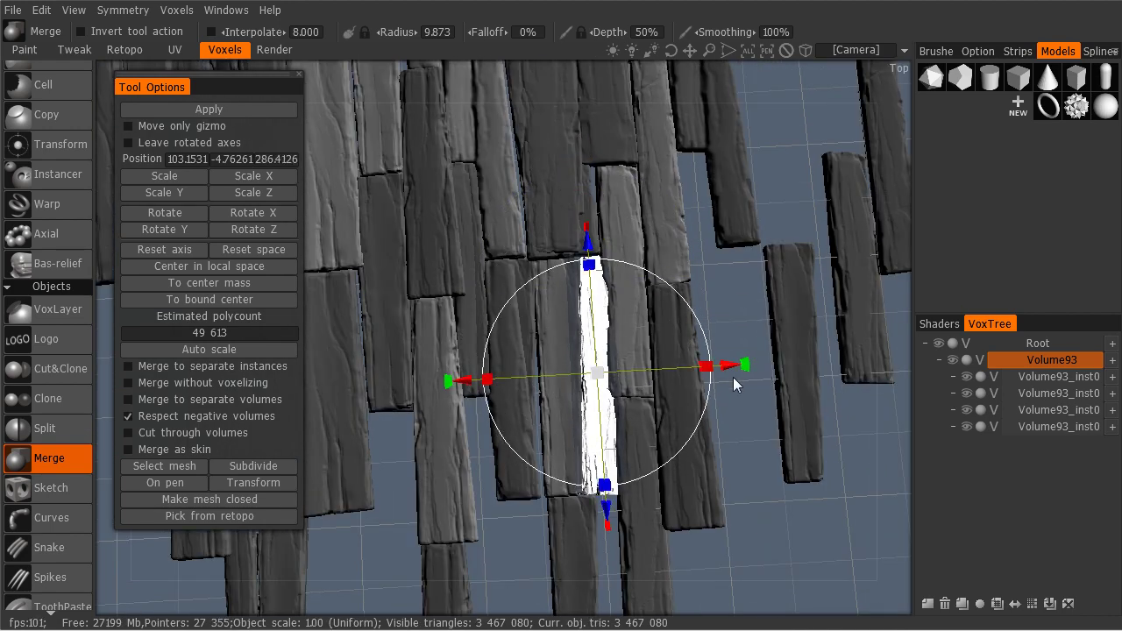
{"action": "left_click_drag", "start_coordinate": [709, 371], "coordinate": [569, 320]}
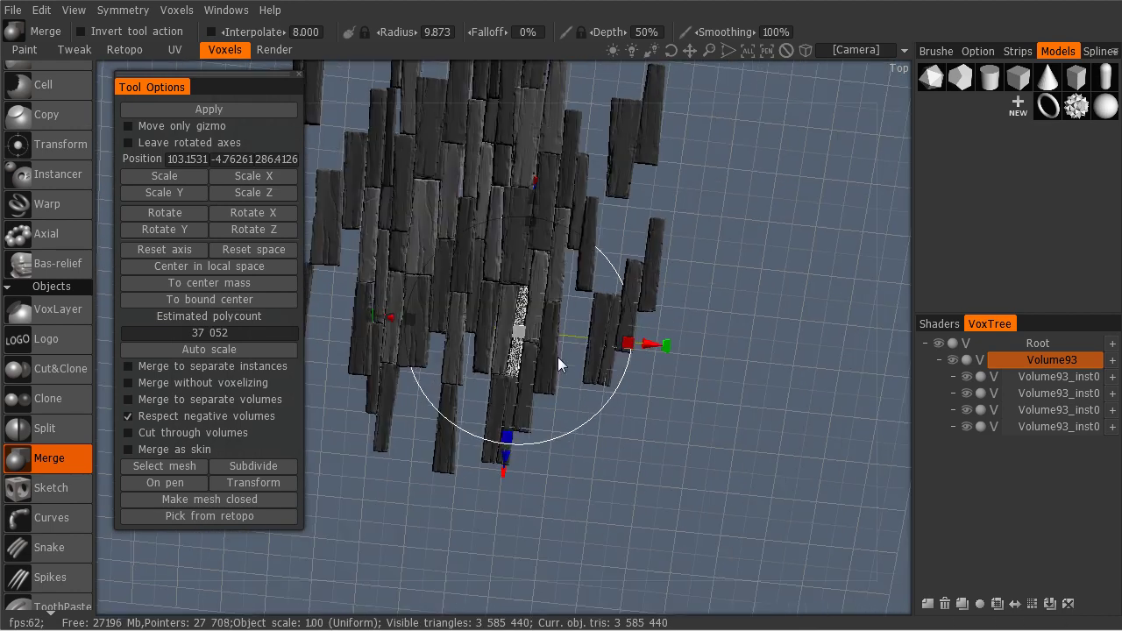
Position a different plank mesh at about X 5.1 and Z 402.2 and merge it.
{"action": "scroll", "coordinate": [561, 366], "scroll_direction": "up", "scroll_amount": 3}
{"action": "left_click_drag", "start_coordinate": [561, 365], "coordinate": [714, 188]}
{"action": "left_click_drag", "start_coordinate": [701, 263], "coordinate": [531, 279]}
{"action": "left_click_drag", "start_coordinate": [646, 383], "coordinate": [527, 325]}
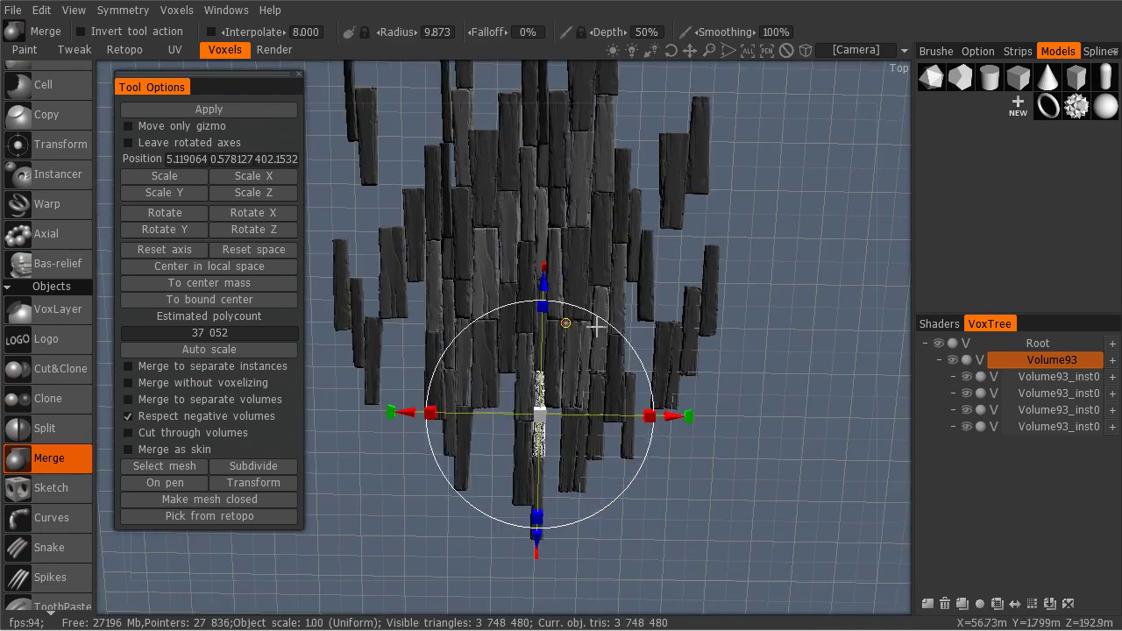
Fill further gaps with another plank mesh, finishing with one merged at about X -230.4 and Z -287.0.
{"action": "left_click_drag", "start_coordinate": [596, 330], "coordinate": [628, 344]}
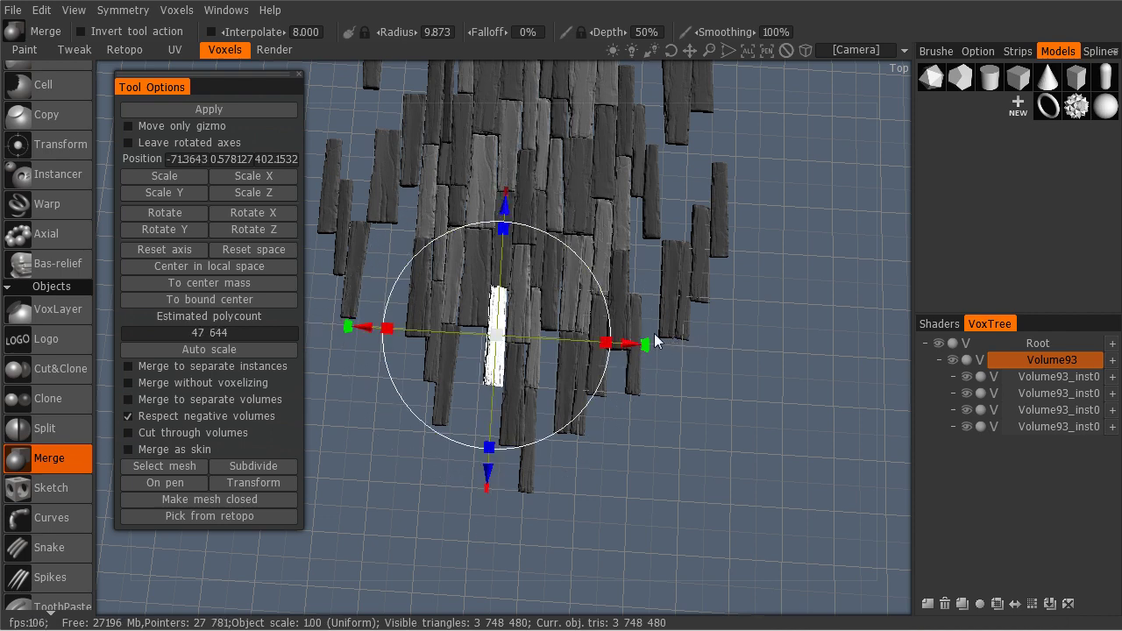
{"action": "left_click_drag", "start_coordinate": [663, 338], "coordinate": [596, 482]}
{"action": "left_click_drag", "start_coordinate": [478, 355], "coordinate": [474, 289]}
{"action": "left_click_drag", "start_coordinate": [464, 328], "coordinate": [496, 110]}
{"action": "left_click_drag", "start_coordinate": [625, 233], "coordinate": [642, 235]}
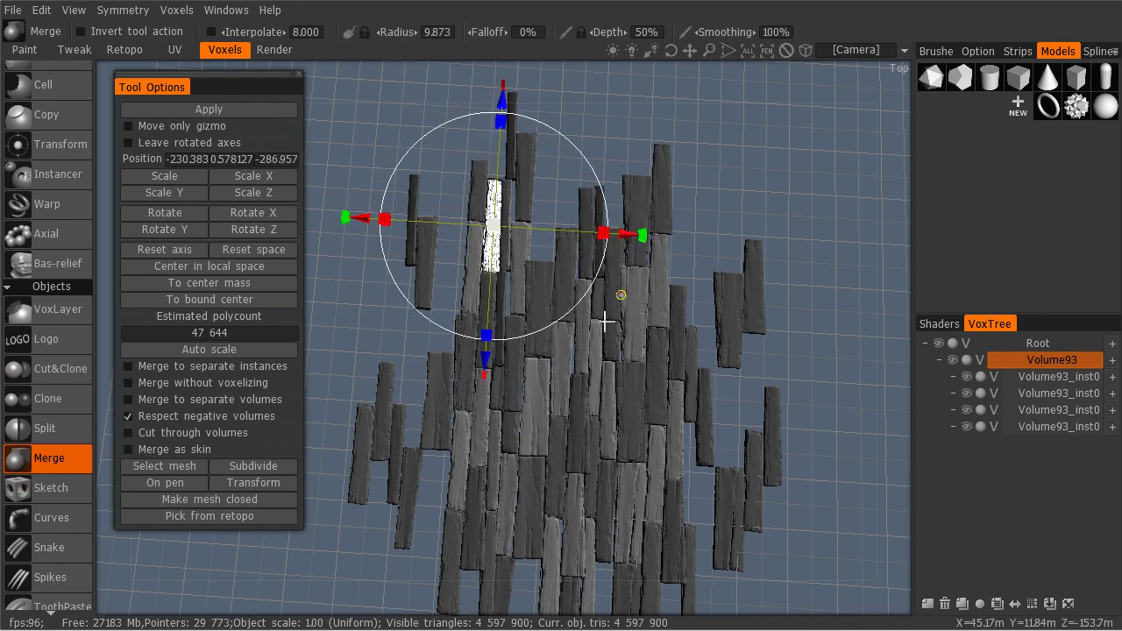
Use the Instancer on Volume93 to un-instance all its instances into separate volumes.
{"action": "left_click_drag", "start_coordinate": [608, 326], "coordinate": [659, 230]}
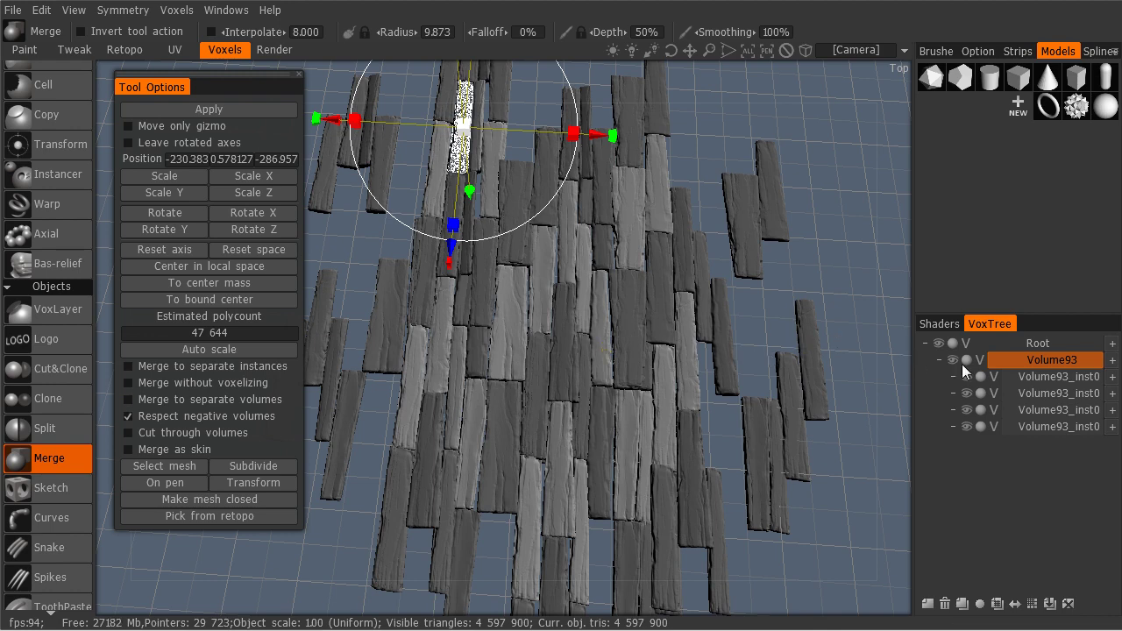
{"action": "left_click", "coordinate": [1059, 427]}
{"action": "left_click", "coordinate": [1039, 359]}
{"action": "right_click", "coordinate": [1038, 359]}
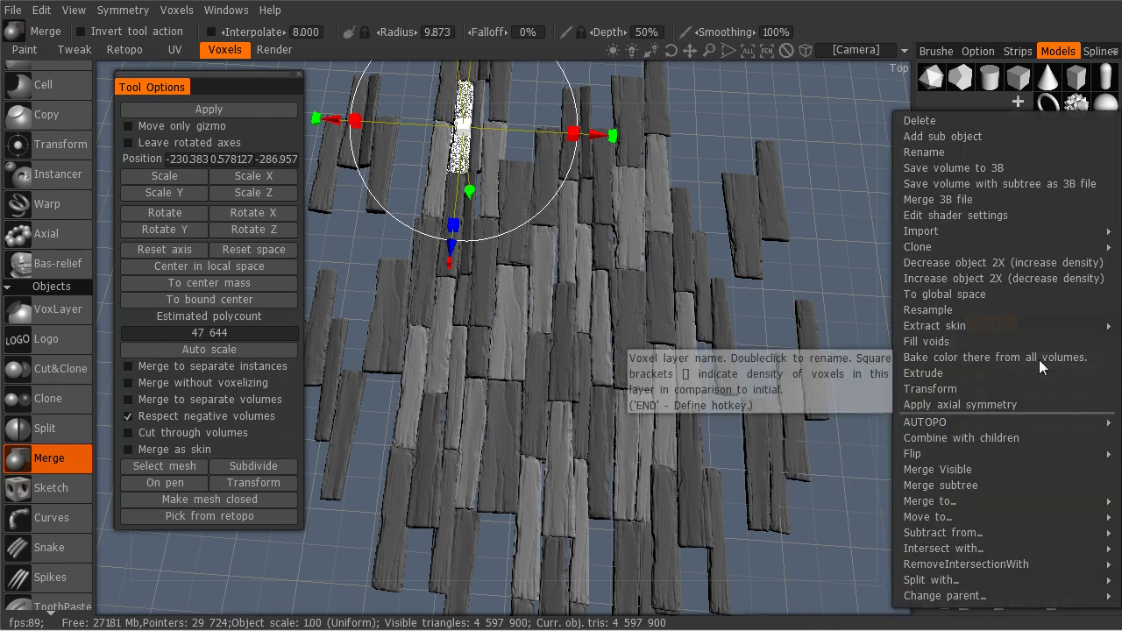
{"action": "left_click", "coordinate": [48, 233]}
{"action": "left_click", "coordinate": [44, 180]}
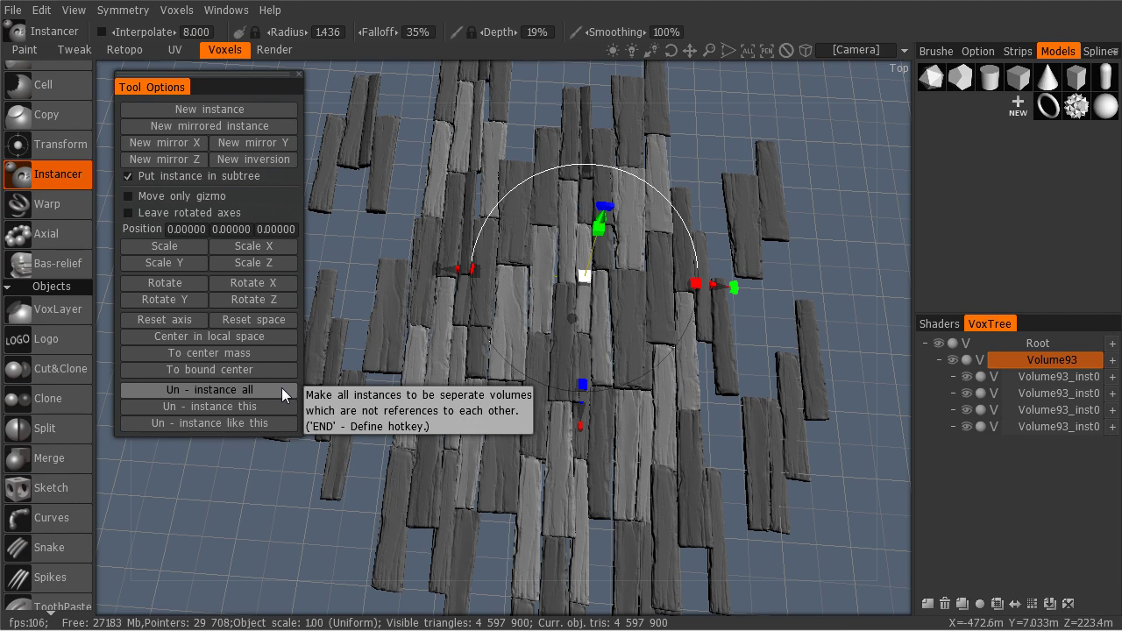
{"action": "left_click", "coordinate": [282, 387]}
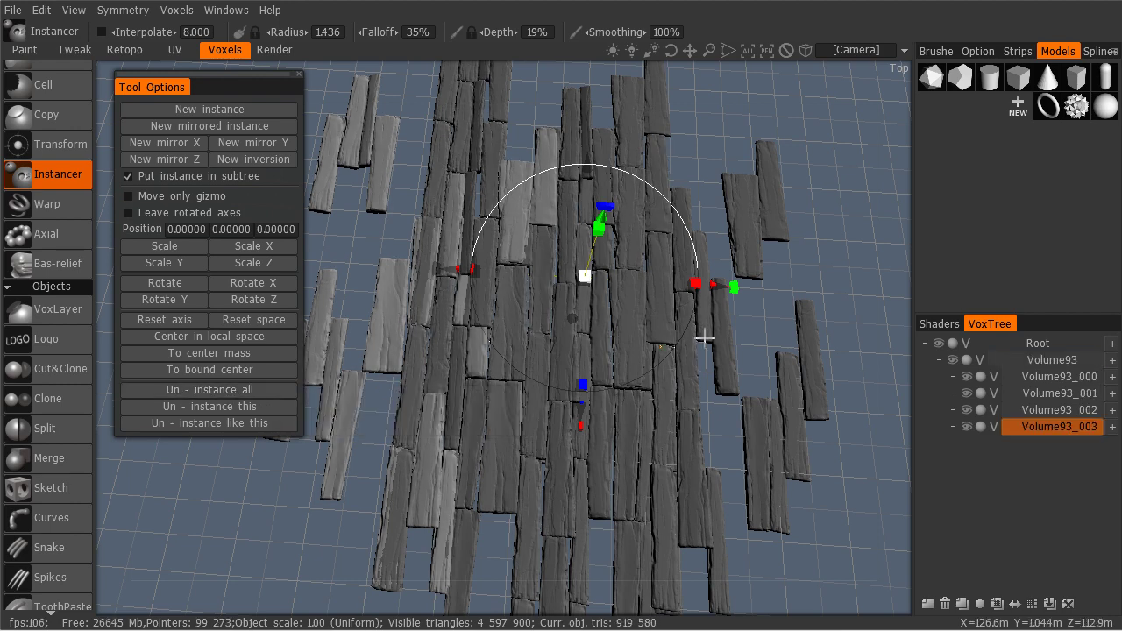
Merge all visible plank volumes into the parent Volume93.
{"action": "left_click_drag", "start_coordinate": [895, 315], "coordinate": [849, 289]}
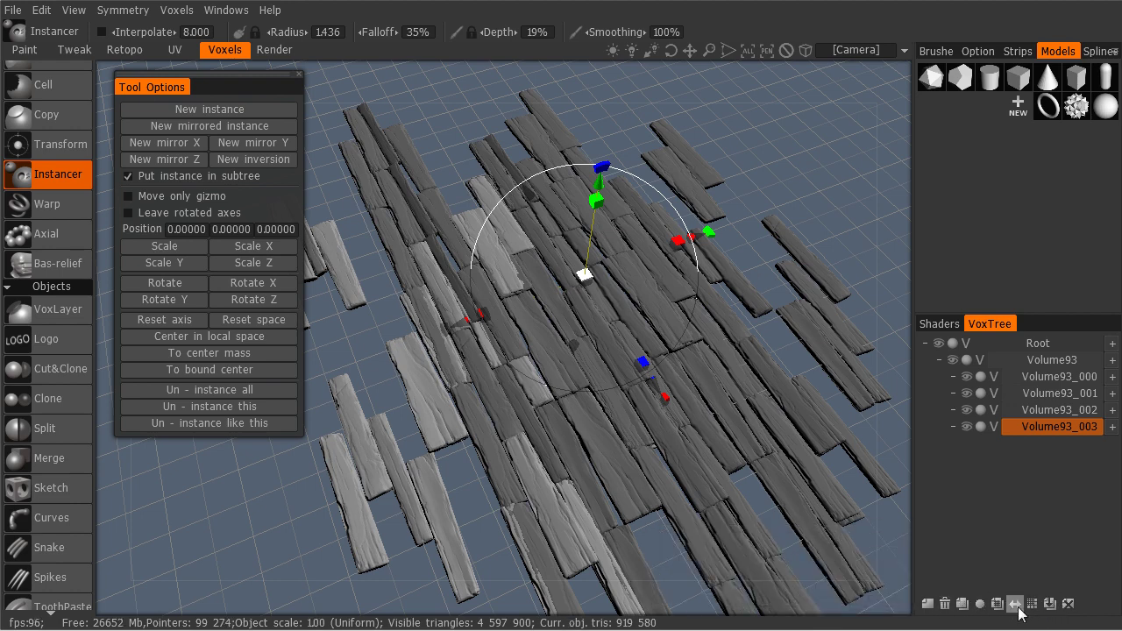
{"action": "left_click", "coordinate": [1046, 363]}
{"action": "right_click", "coordinate": [1045, 361]}
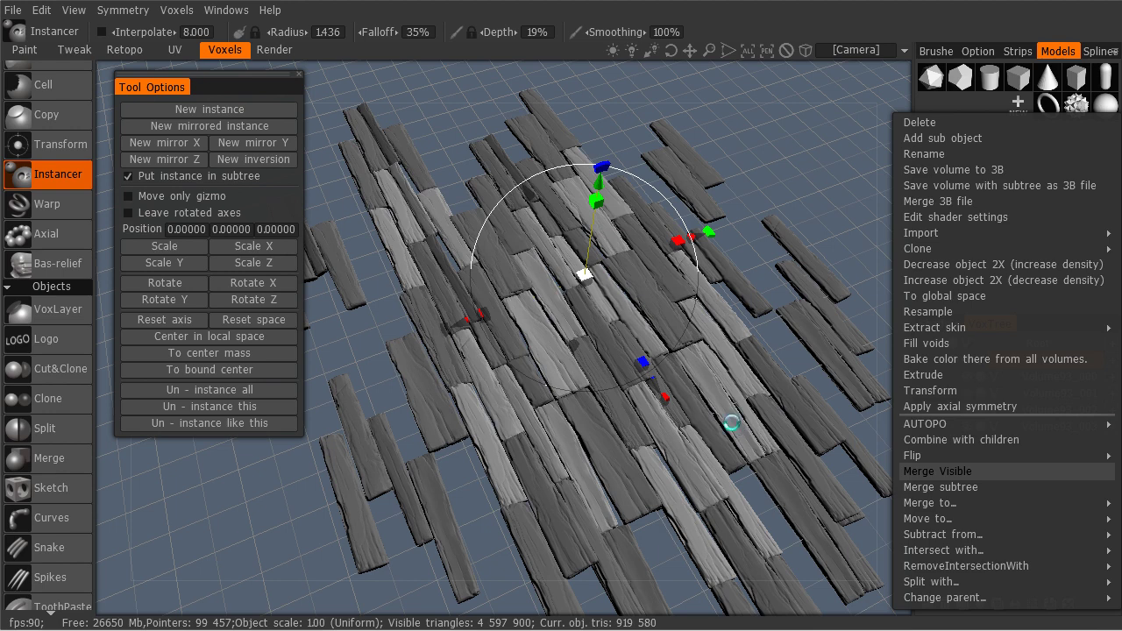
{"action": "left_click", "coordinate": [937, 471]}
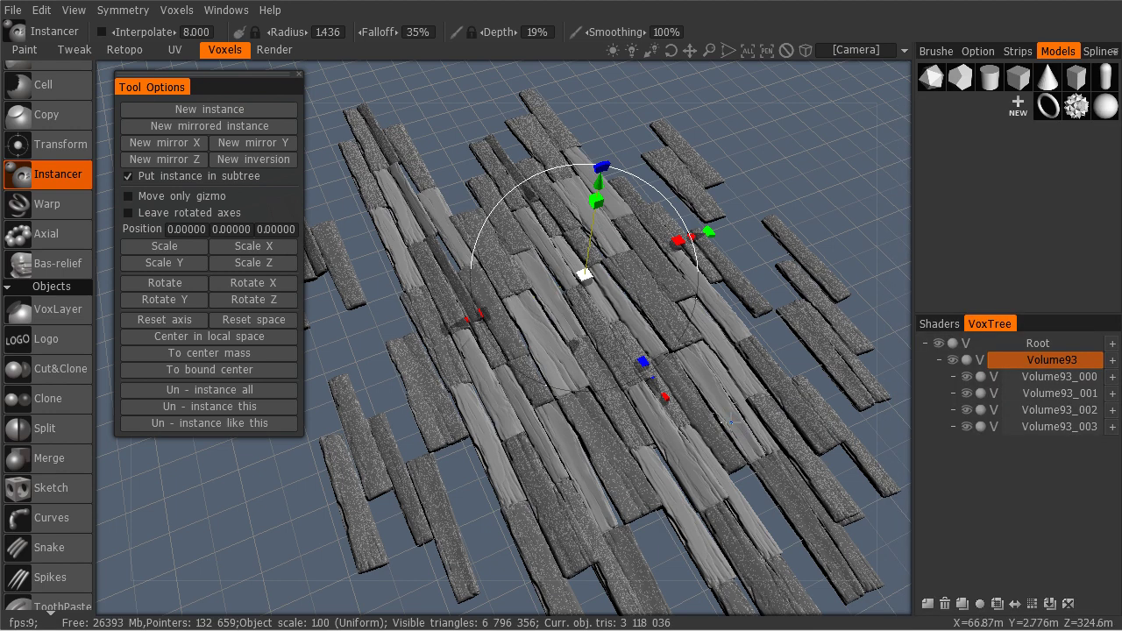
Hide the child volumes Volume93_000 to Volume93_003 and toggle Volume93's visibility to check the merged surface.
{"action": "left_click", "coordinate": [952, 360]}
{"action": "left_click", "coordinate": [953, 361]}
{"action": "left_click", "coordinate": [965, 377]}
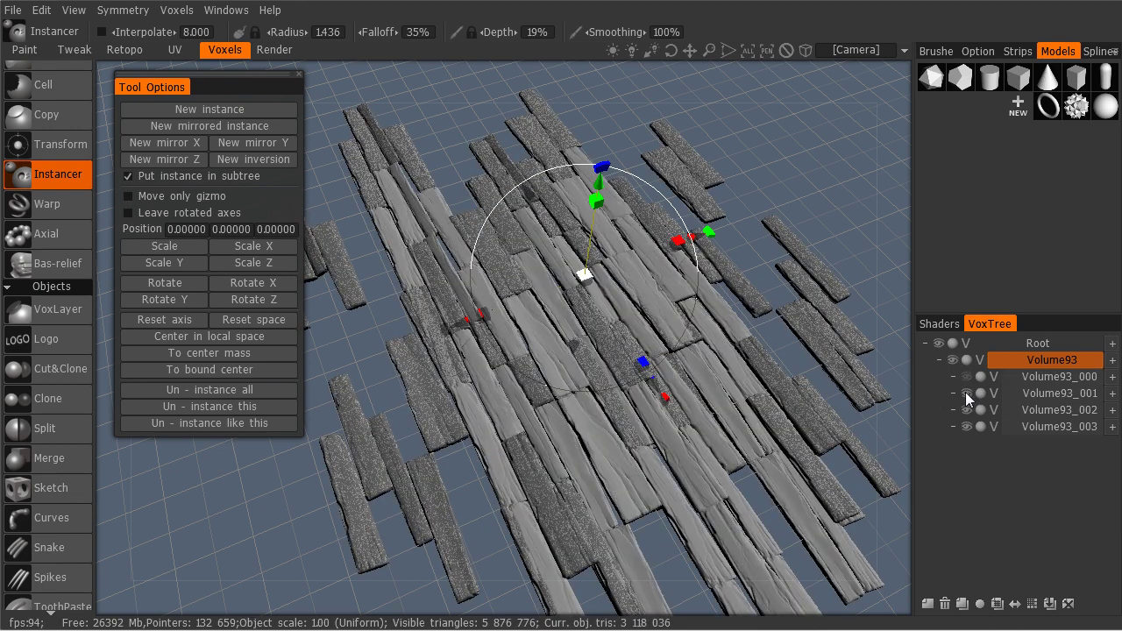
{"action": "left_click", "coordinate": [966, 393]}
{"action": "left_click", "coordinate": [966, 410]}
{"action": "left_click", "coordinate": [967, 426]}
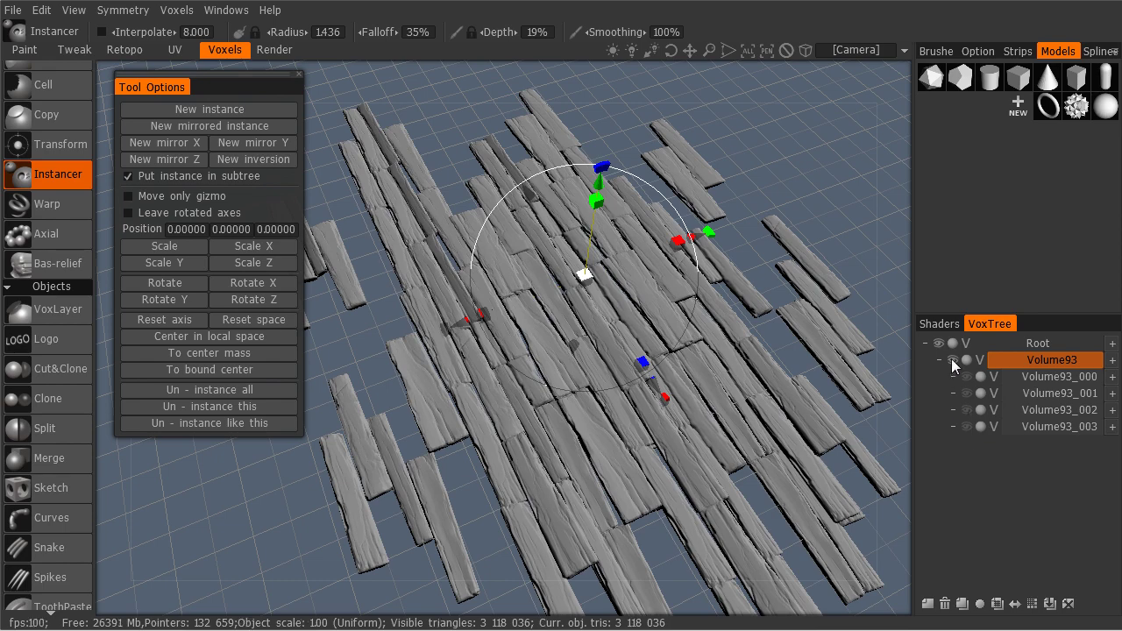
{"action": "left_click", "coordinate": [951, 360]}
{"action": "left_click", "coordinate": [952, 359]}
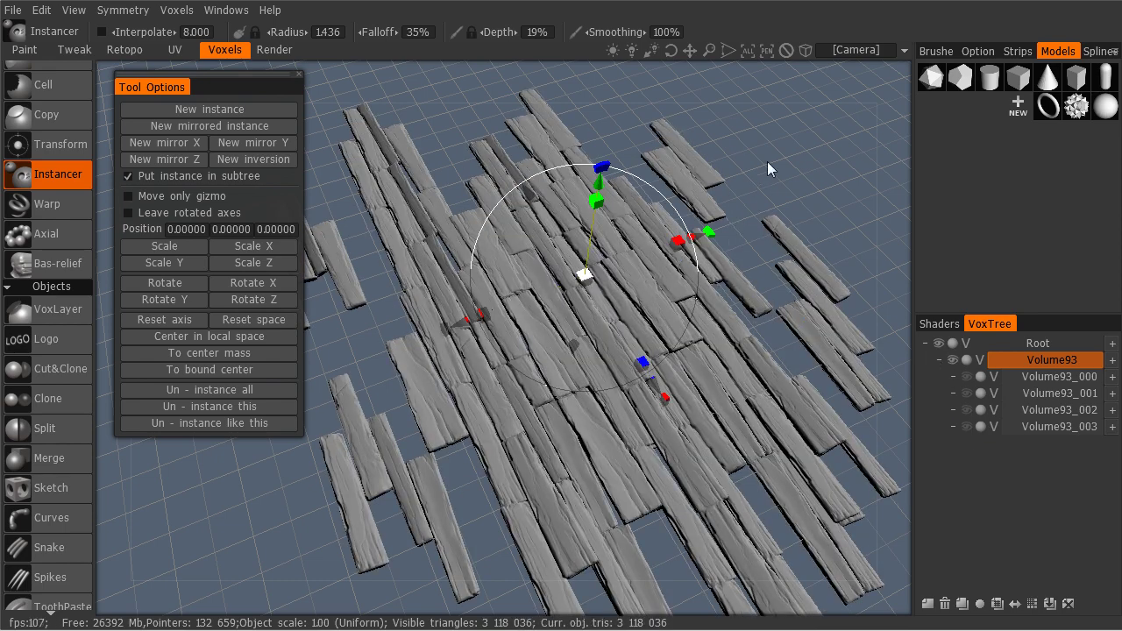
Look through the voxel commands, the sculpting tool list and the file commands for a way to export the surface.
{"action": "left_click_drag", "start_coordinate": [767, 168], "coordinate": [768, 233]}
{"action": "left_click", "coordinate": [178, 11]}
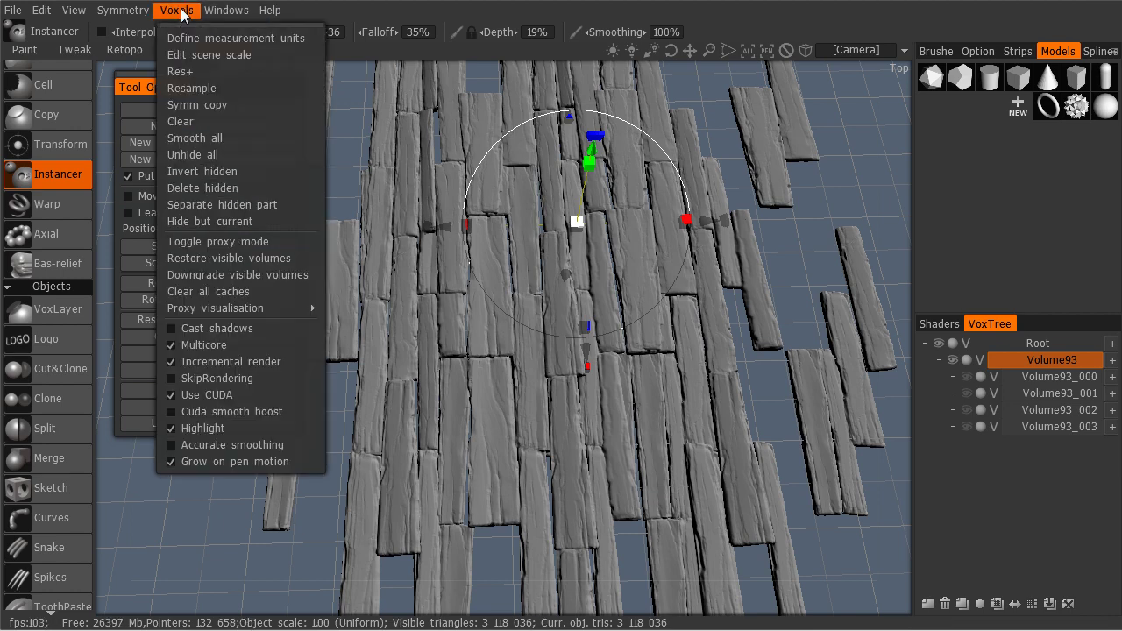
{"action": "scroll", "coordinate": [30, 377], "scroll_direction": "down", "scroll_amount": 5}
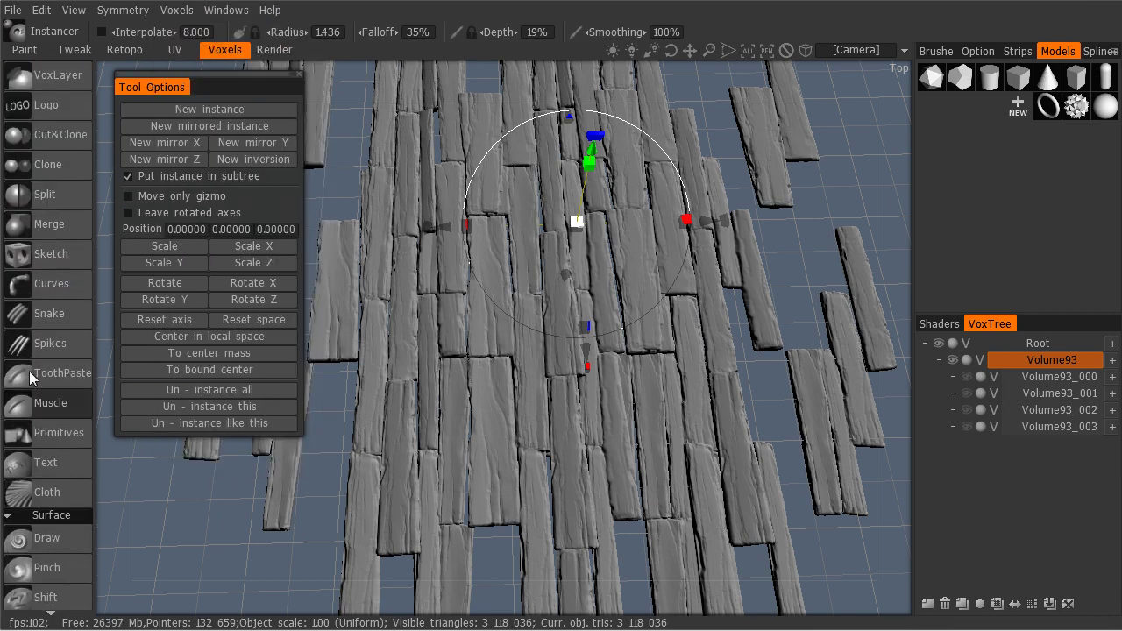
{"action": "scroll", "coordinate": [35, 368], "scroll_direction": "down", "scroll_amount": 5}
{"action": "scroll", "coordinate": [65, 281], "scroll_direction": "up", "scroll_amount": 5}
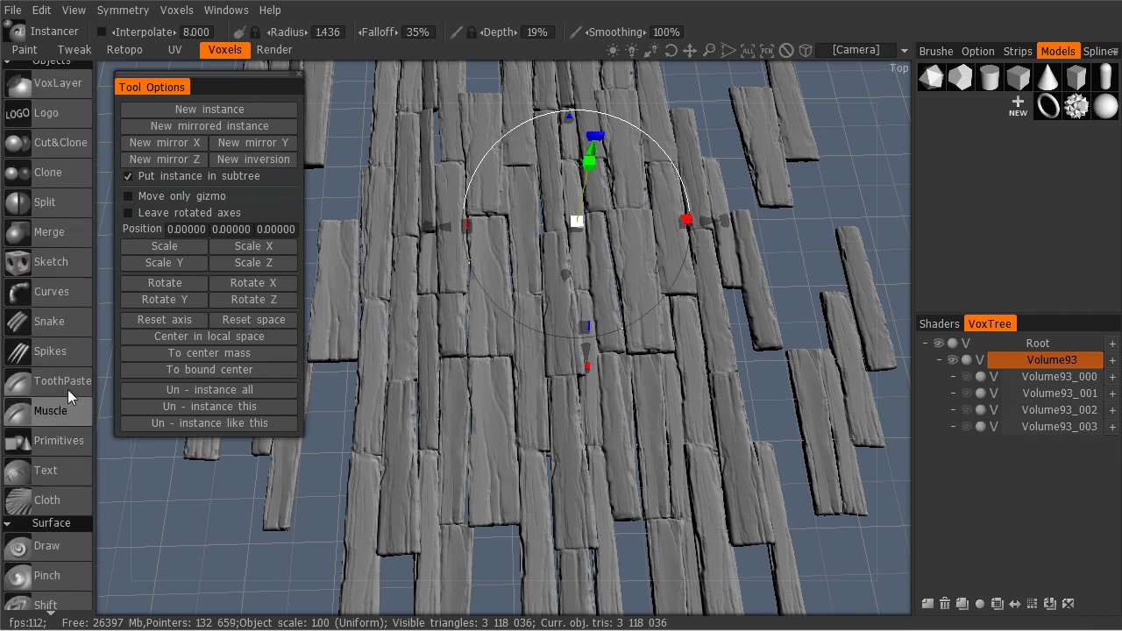
{"action": "scroll", "coordinate": [68, 389], "scroll_direction": "up", "scroll_amount": 10}
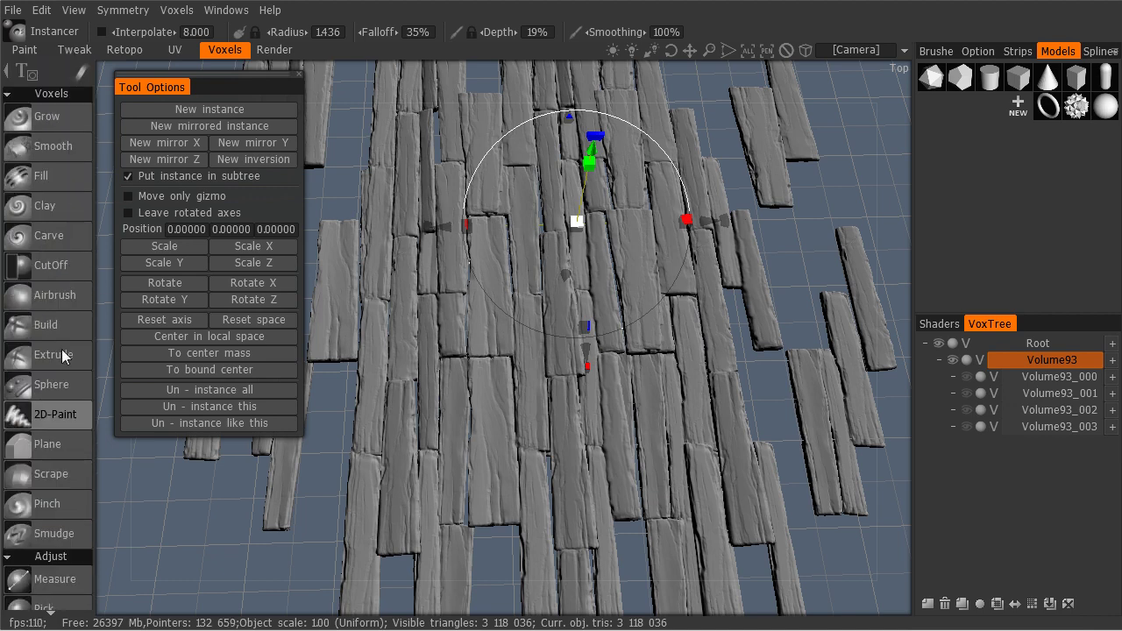
{"action": "left_click", "coordinate": [75, 11]}
{"action": "mouse_move", "coordinate": [14, 10]}
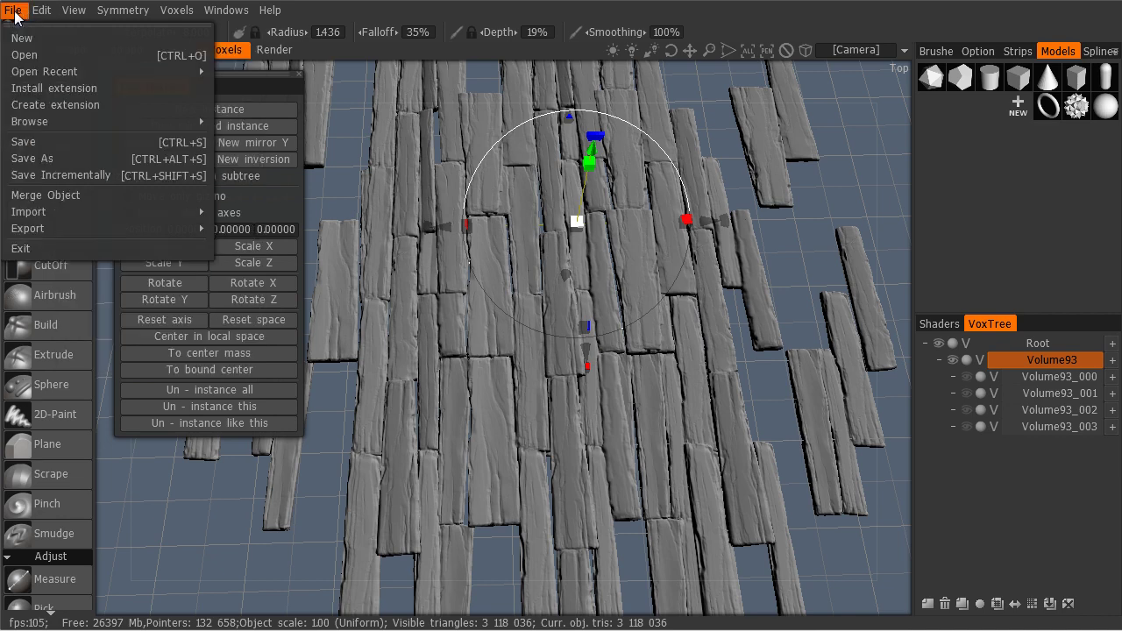
{"action": "mouse_move", "coordinate": [131, 227]}
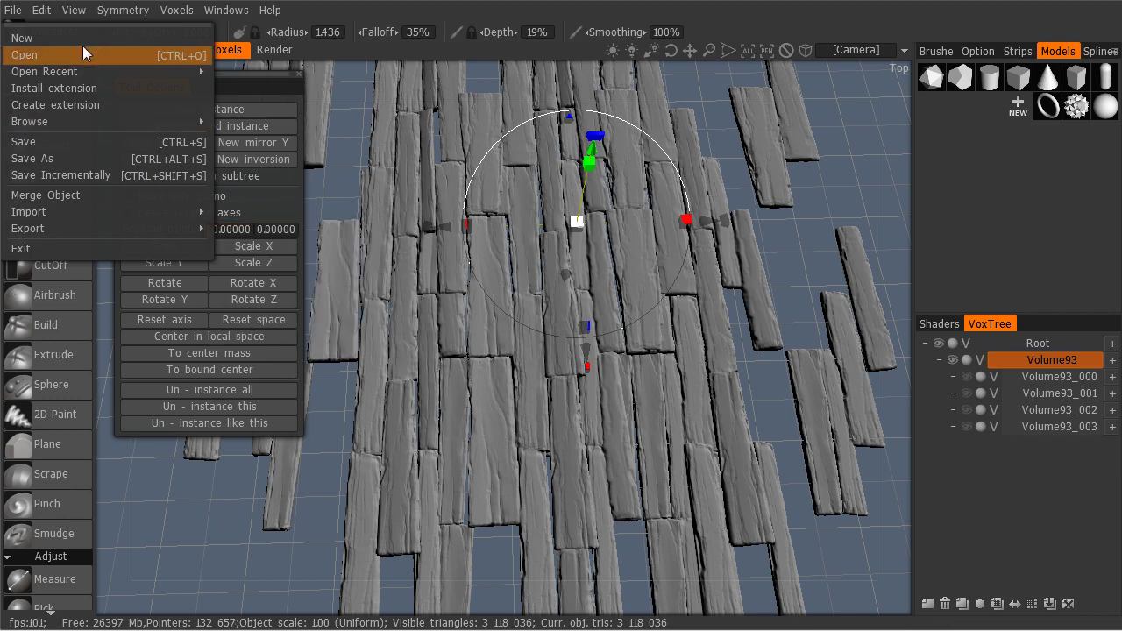
{"action": "mouse_move", "coordinate": [180, 16]}
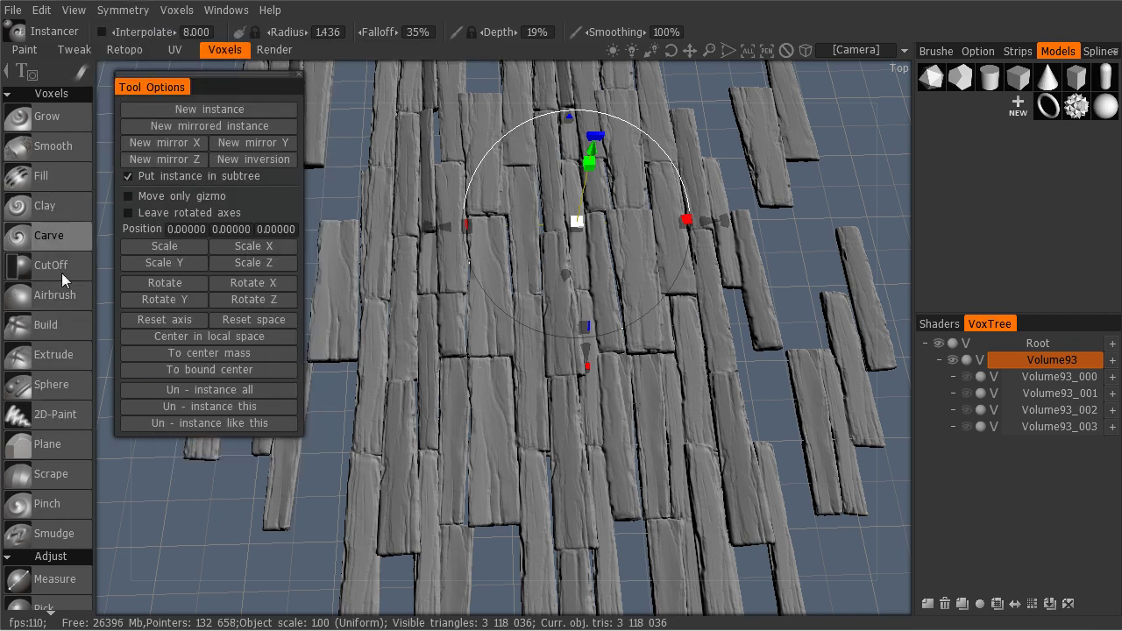
{"action": "scroll", "coordinate": [61, 417], "scroll_direction": "down", "scroll_amount": 1}
{"action": "scroll", "coordinate": [59, 416], "scroll_direction": "down", "scroll_amount": 7}
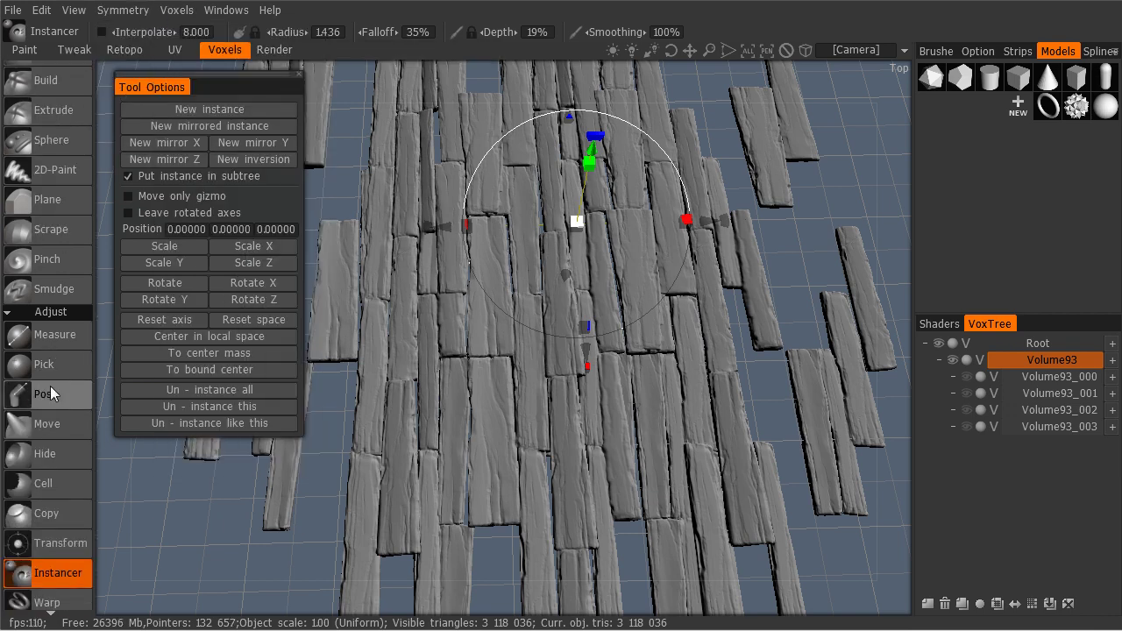
{"action": "scroll", "coordinate": [46, 460], "scroll_direction": "down", "scroll_amount": 4}
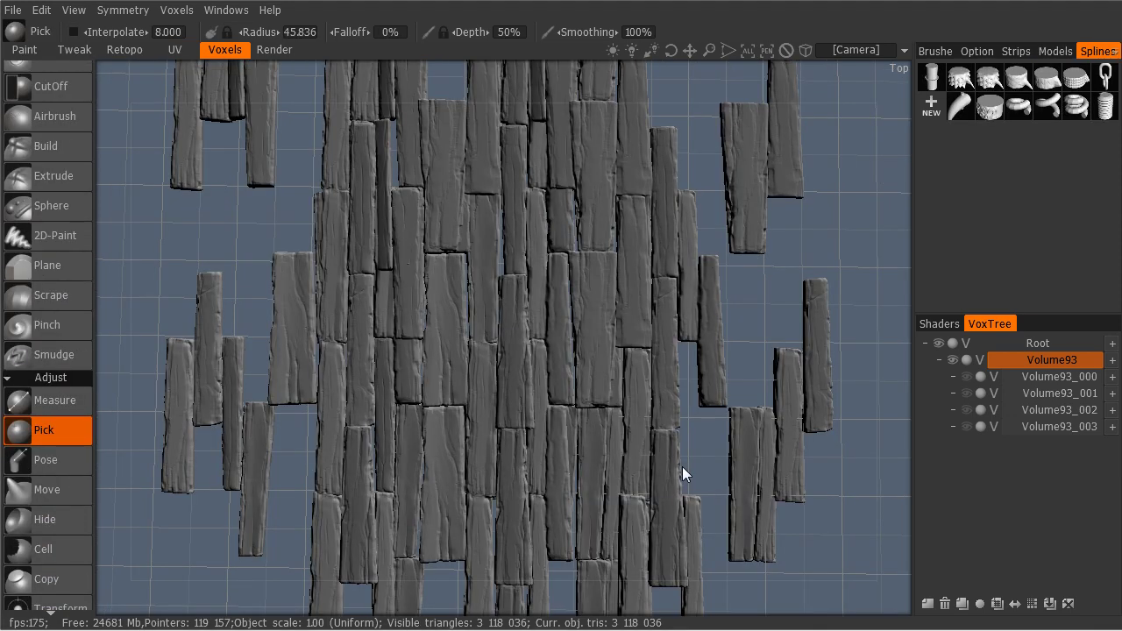
Examine the export options for the merged planks and search the voxel, adjust and object tools.
{"action": "left_click", "coordinate": [13, 10]}
{"action": "mouse_move", "coordinate": [107, 227]}
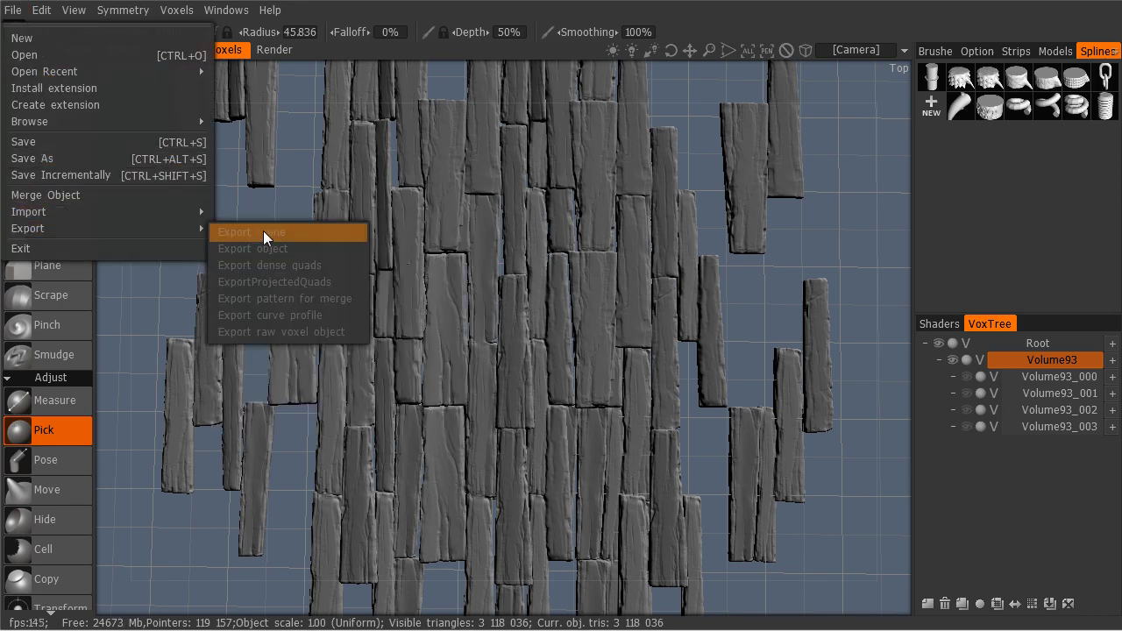
{"action": "left_click", "coordinate": [274, 287]}
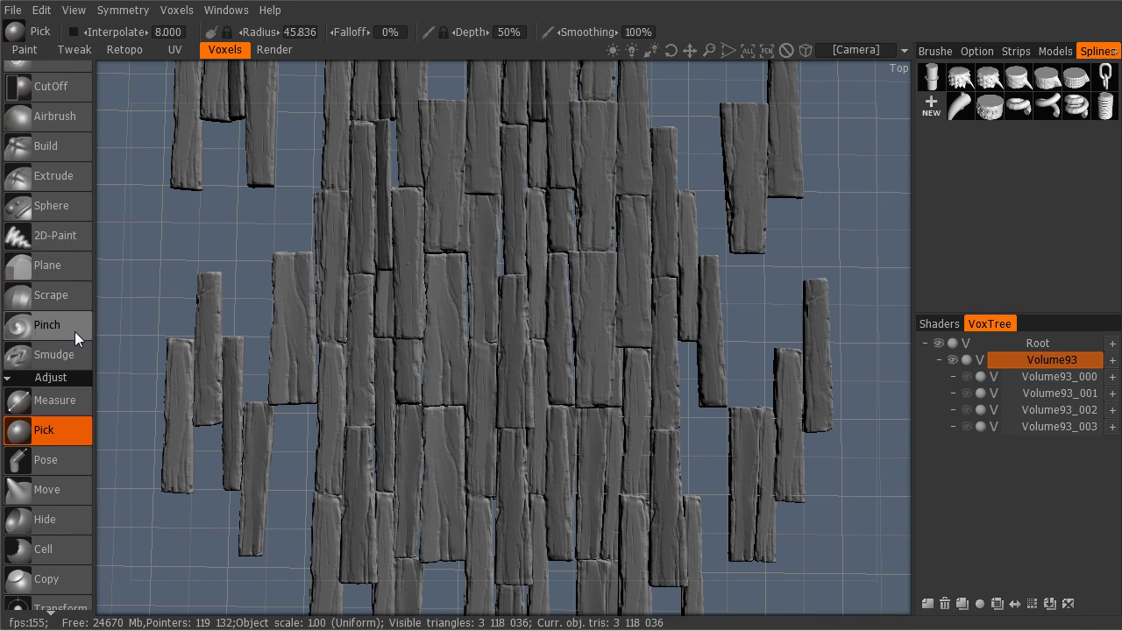
{"action": "scroll", "coordinate": [71, 337], "scroll_direction": "up", "scroll_amount": 6}
{"action": "scroll", "coordinate": [63, 346], "scroll_direction": "down", "scroll_amount": 3}
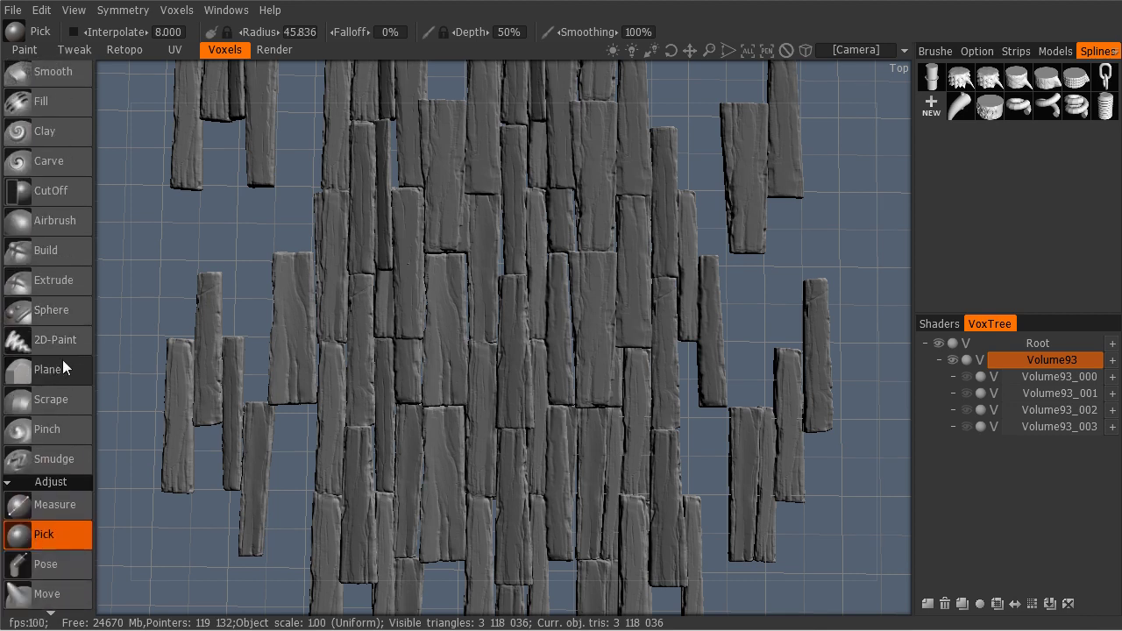
{"action": "scroll", "coordinate": [63, 377], "scroll_direction": "up", "scroll_amount": 2}
{"action": "scroll", "coordinate": [65, 348], "scroll_direction": "down", "scroll_amount": 6}
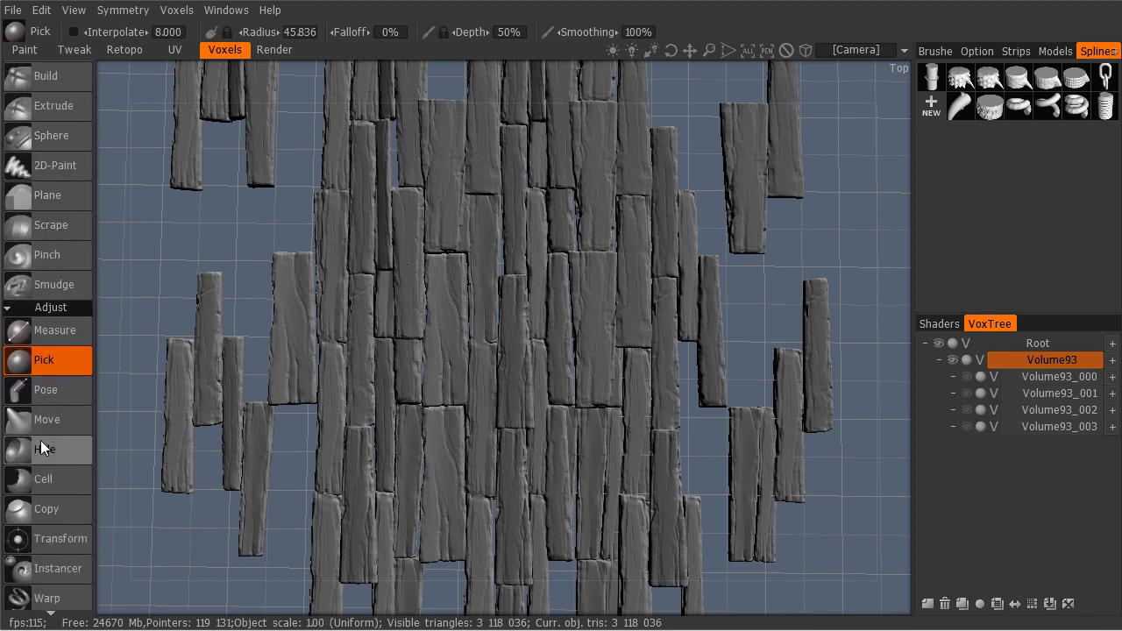
{"action": "scroll", "coordinate": [42, 449], "scroll_direction": "down", "scroll_amount": 6}
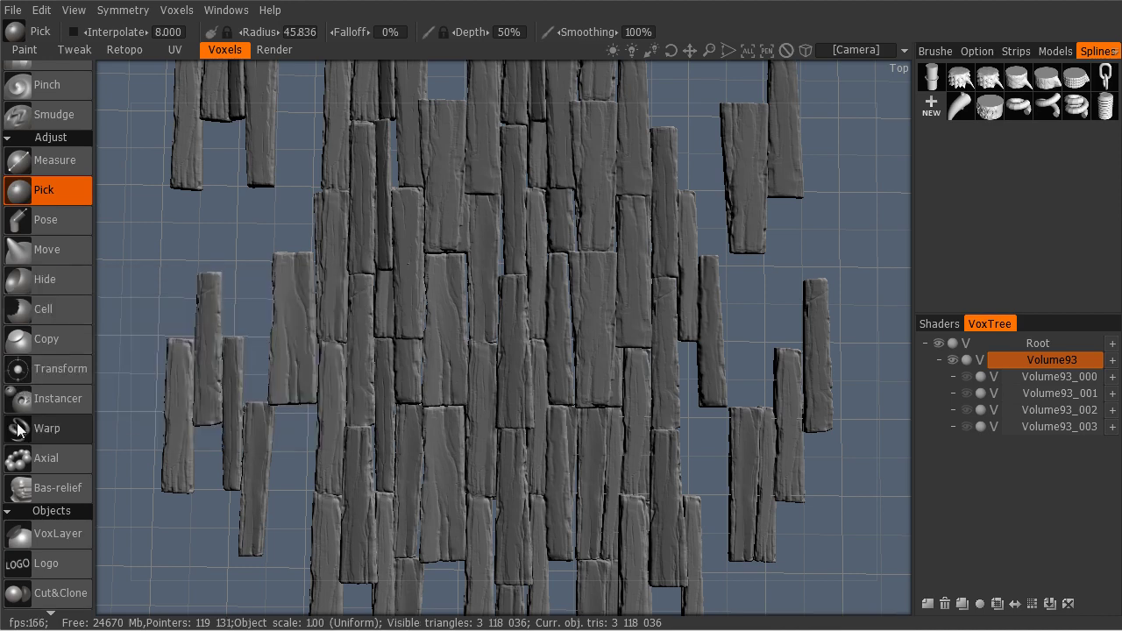
{"action": "scroll", "coordinate": [32, 397], "scroll_direction": "down", "scroll_amount": 1}
{"action": "scroll", "coordinate": [37, 359], "scroll_direction": "down", "scroll_amount": 3}
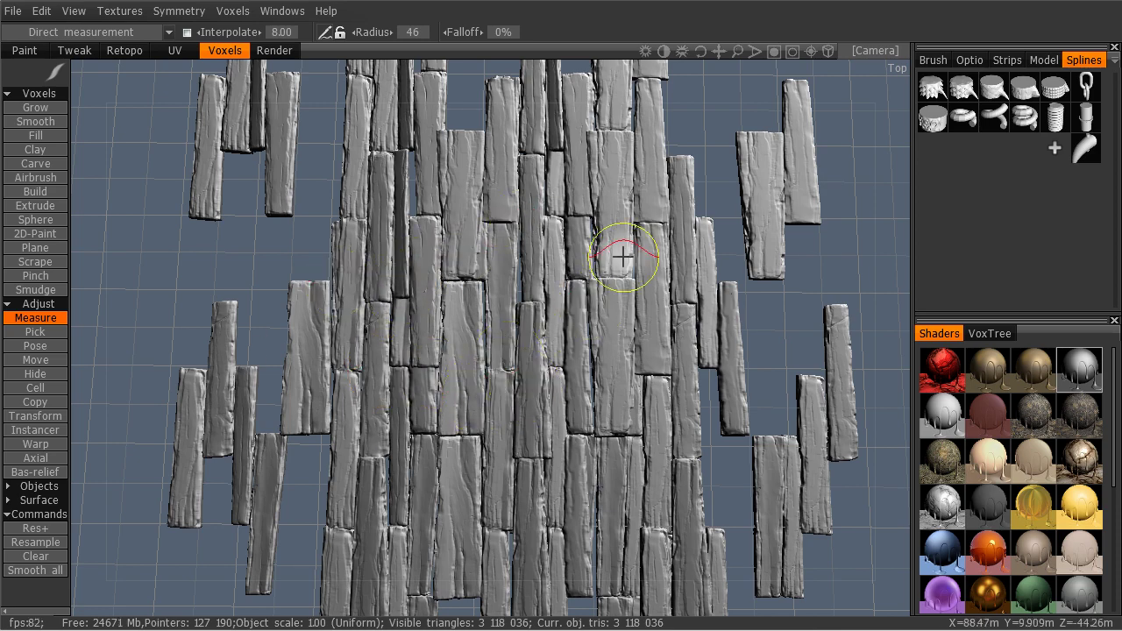
Export the merged plank object as plankdemo.obj in the planks01 folder, replacing the existing file.
{"action": "left_click_drag", "start_coordinate": [622, 256], "coordinate": [476, 321], "text": "alt"}
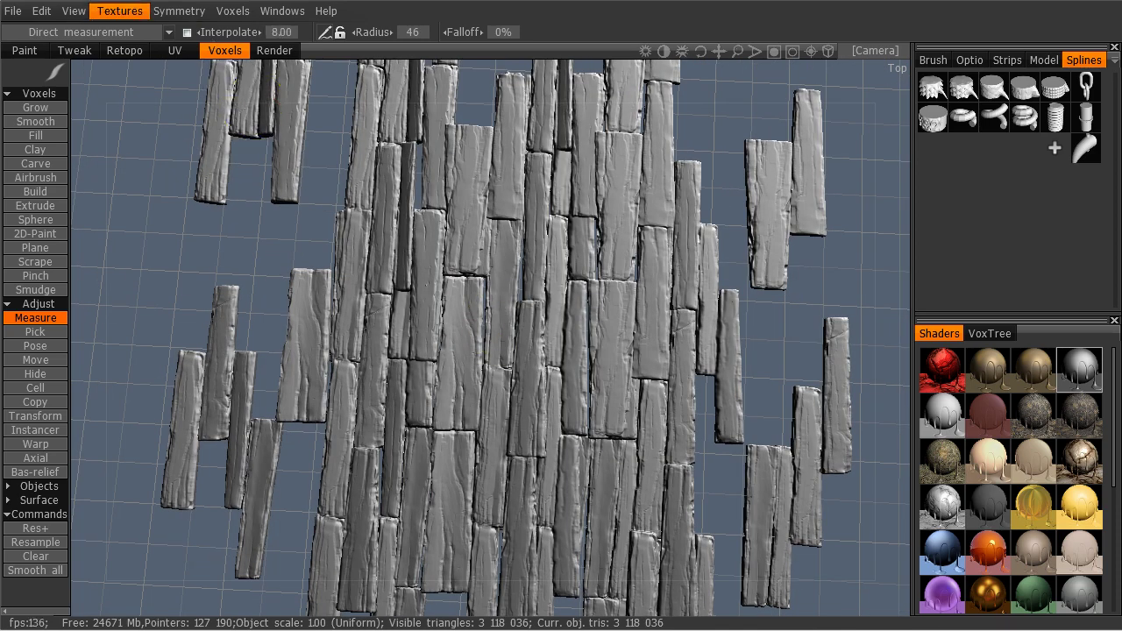
{"action": "mouse_move", "coordinate": [377, 596]}
{"action": "left_mouse_down", "text": "alt"}
{"action": "mouse_move", "coordinate": [386, 372]}
{"action": "mouse_move", "coordinate": [368, 349]}
{"action": "left_mouse_up", "text": "alt"}
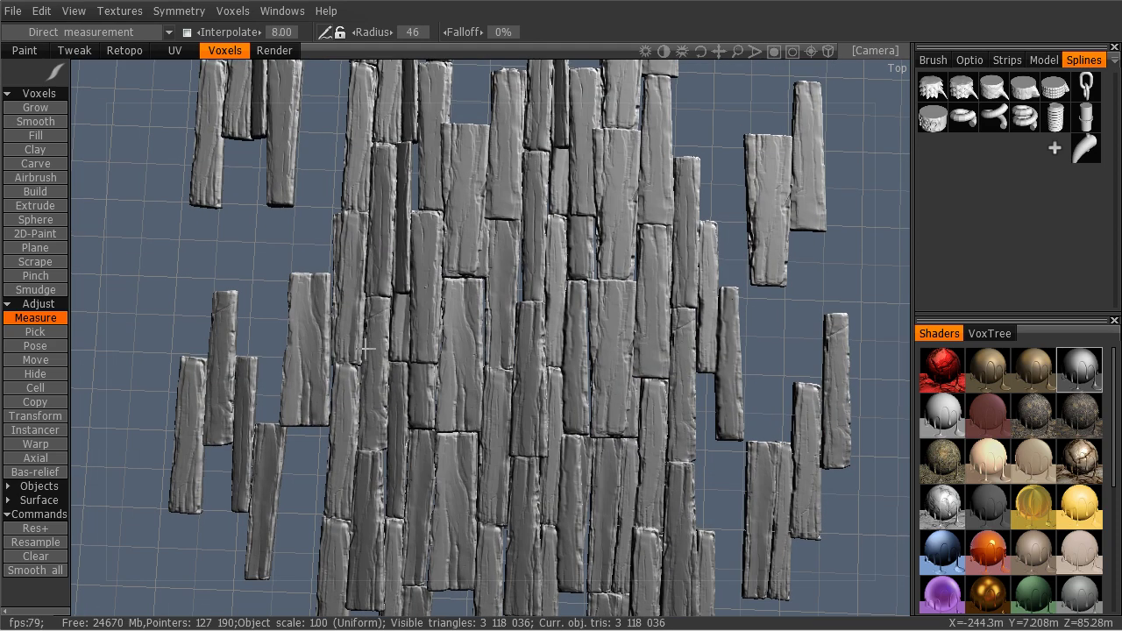
{"action": "left_click", "coordinate": [14, 11]}
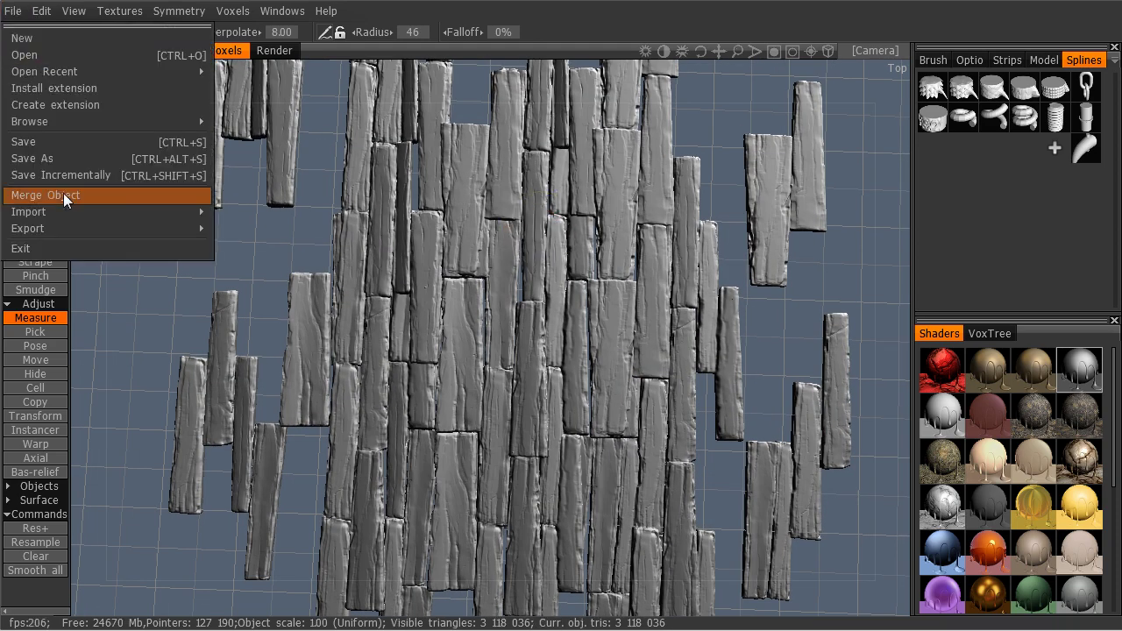
{"action": "mouse_move", "coordinate": [76, 230]}
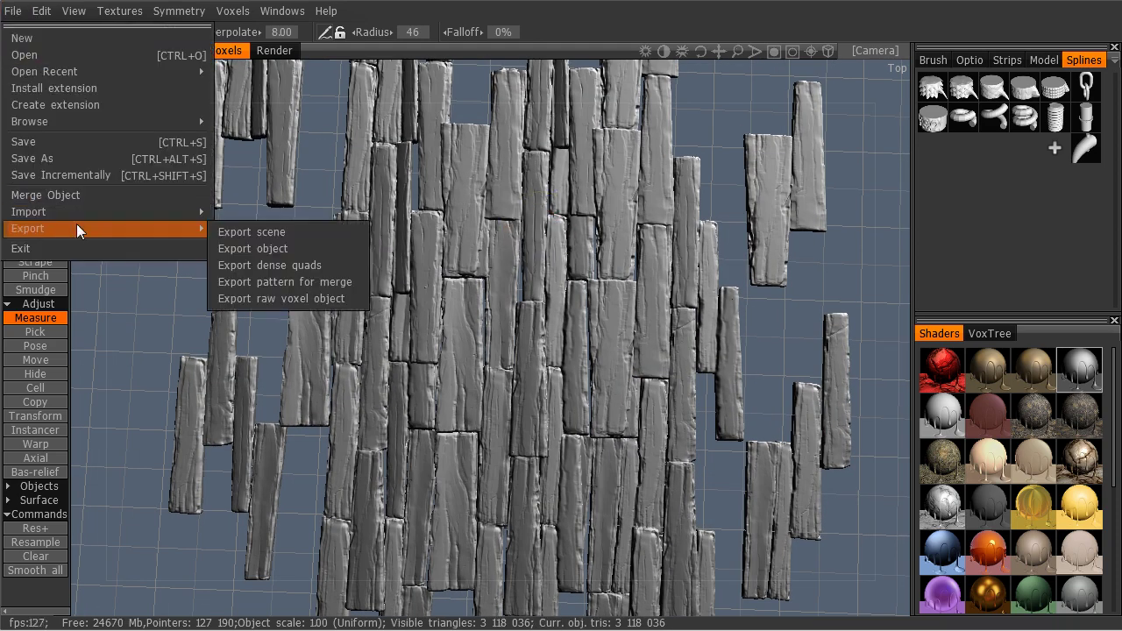
{"action": "left_click", "coordinate": [278, 248]}
{"action": "left_click", "coordinate": [497, 280]}
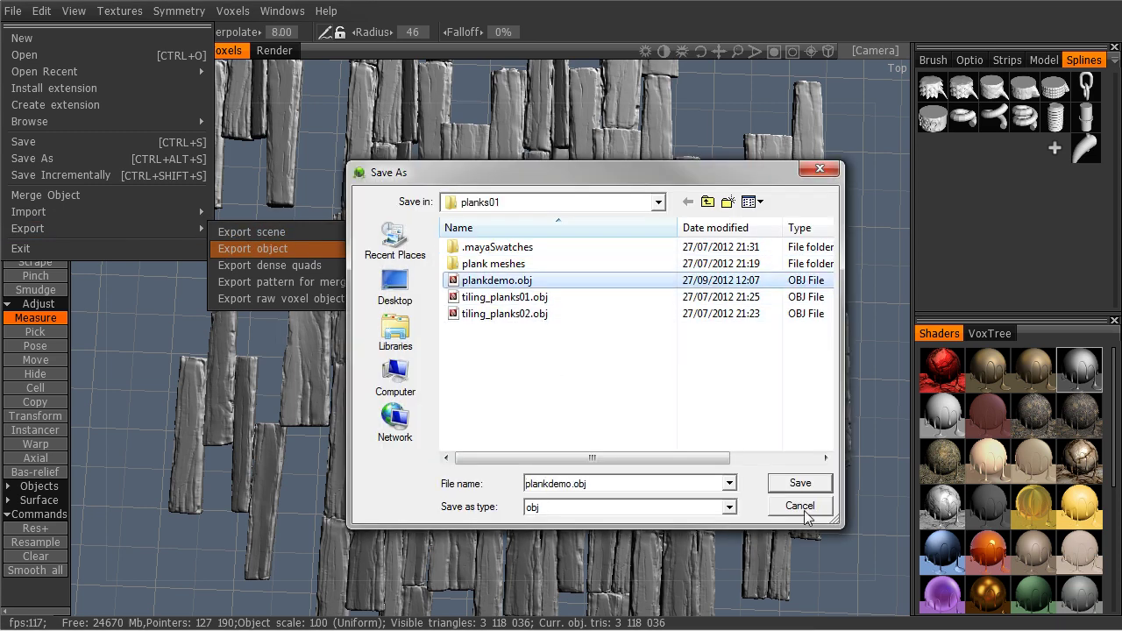
{"action": "left_click", "coordinate": [811, 485]}
{"action": "left_click", "coordinate": [648, 319]}
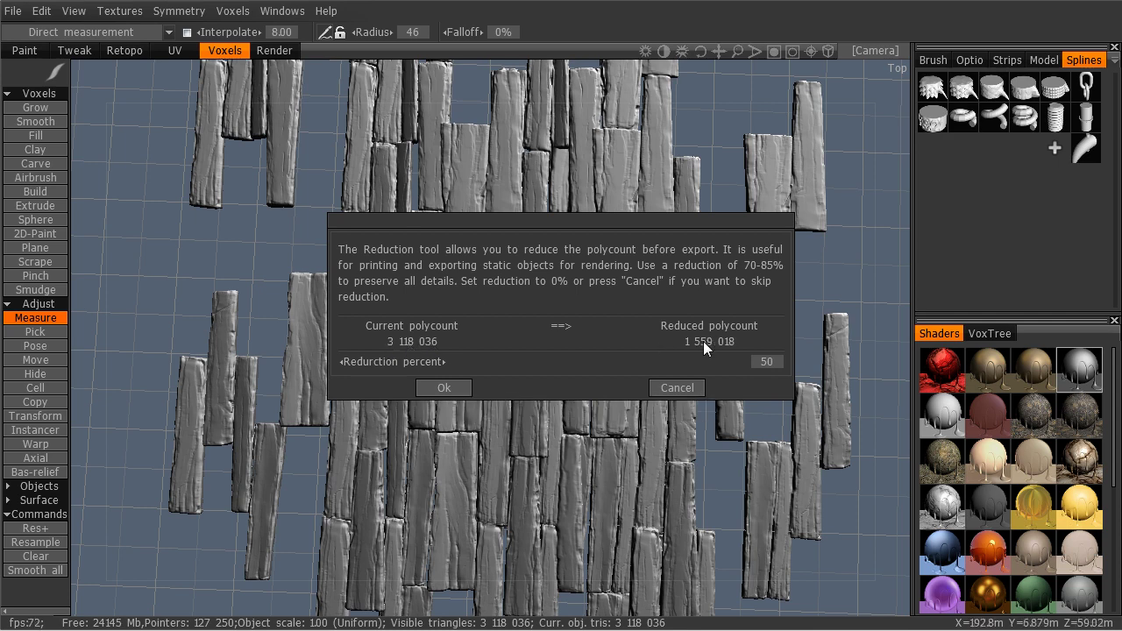
Keep the export's polycount reduction at 50 percent and run the reduction.
{"action": "left_click", "coordinate": [771, 362]}
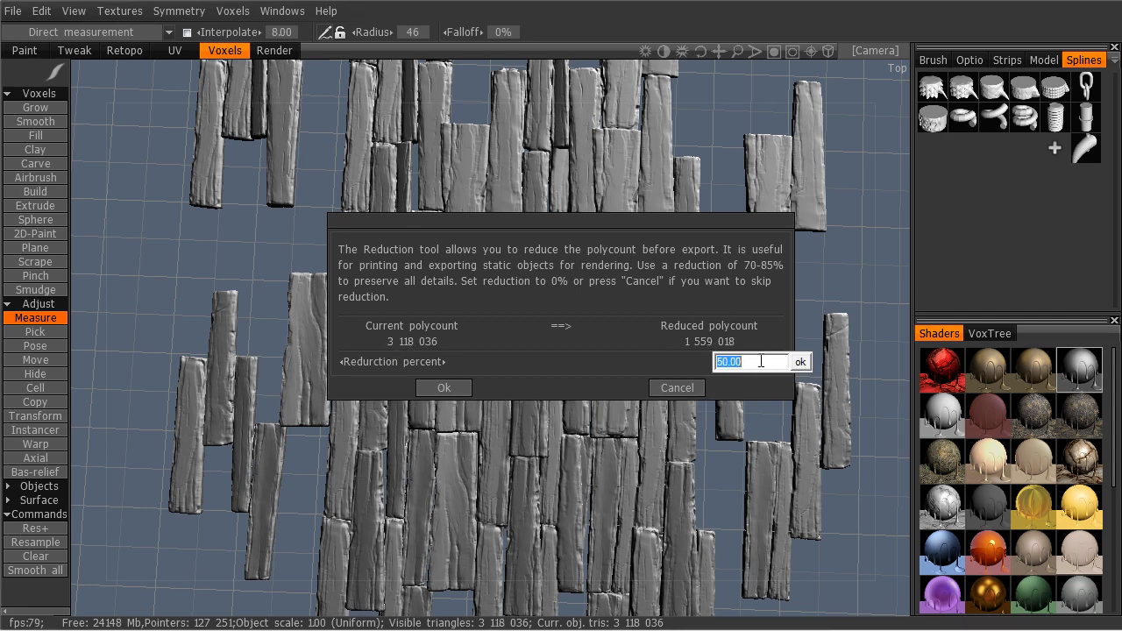
{"action": "key", "text": "Return"}
{"action": "left_click_drag", "start_coordinate": [779, 362], "coordinate": [738, 361]}
{"action": "left_click", "coordinate": [770, 366]}
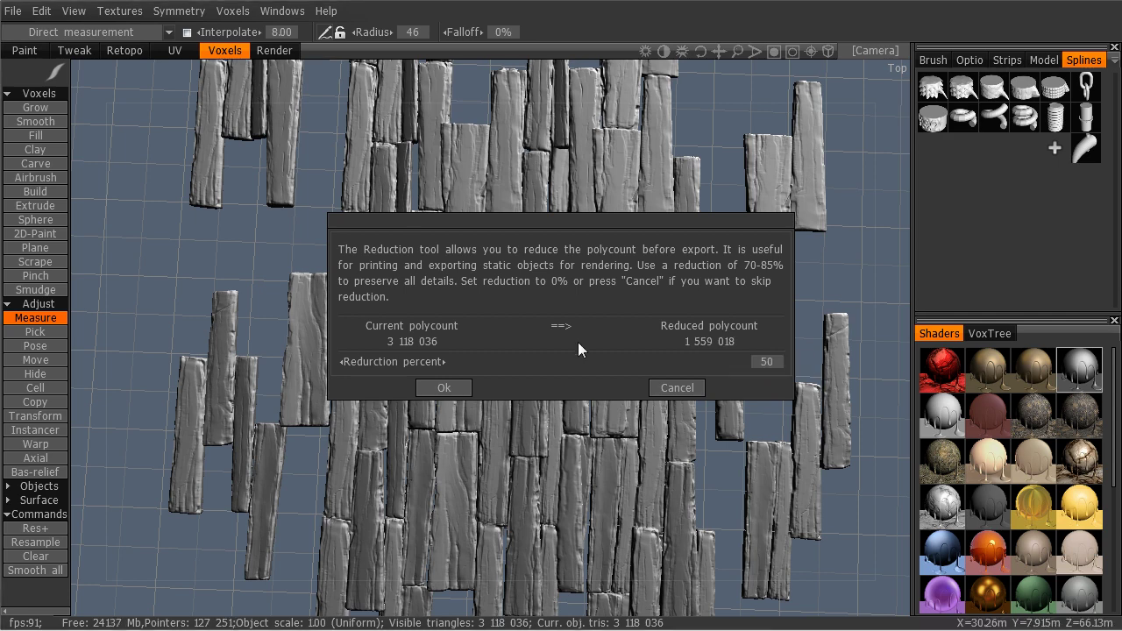
{"action": "left_click", "coordinate": [444, 388]}
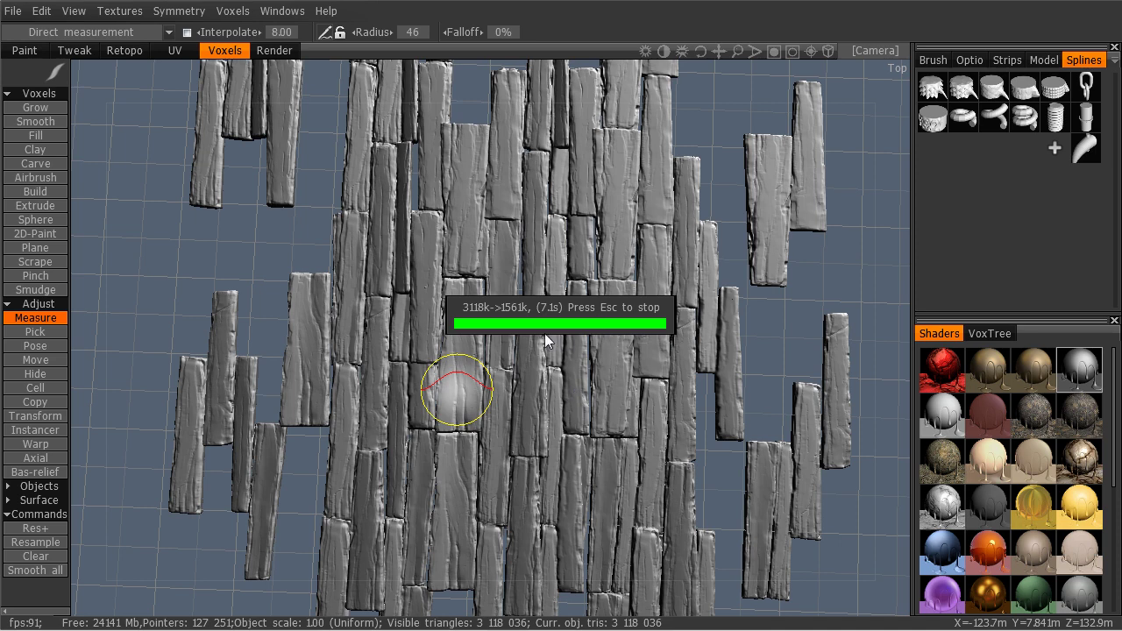
Switch to Maya and start a new empty scene.
{"action": "key", "text": "alt+Tab"}
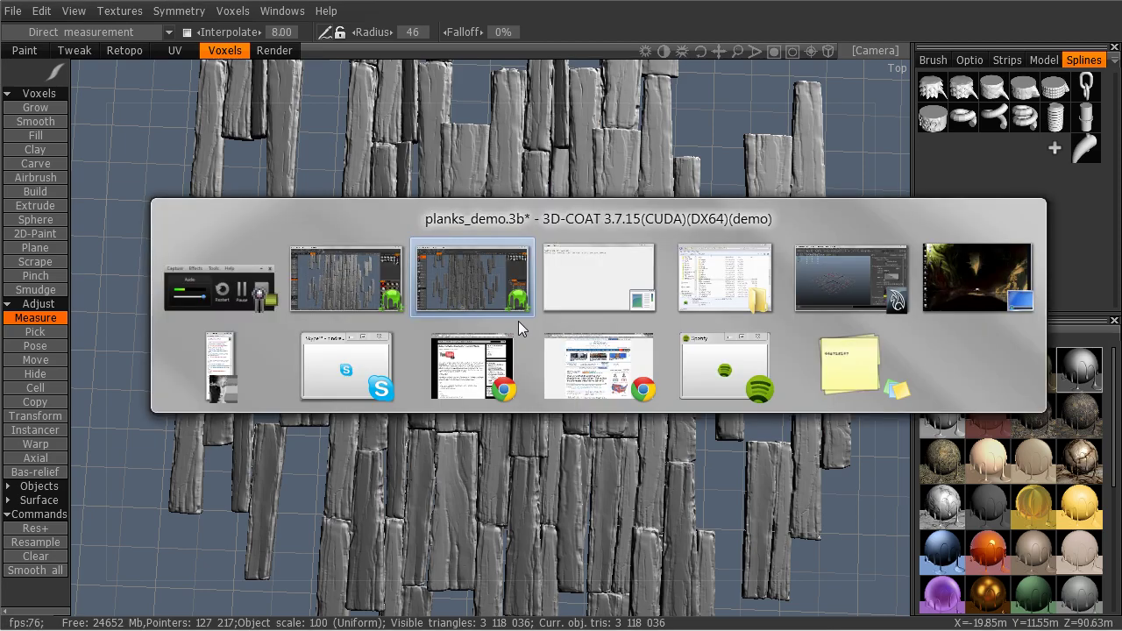
{"action": "left_click", "coordinate": [824, 285]}
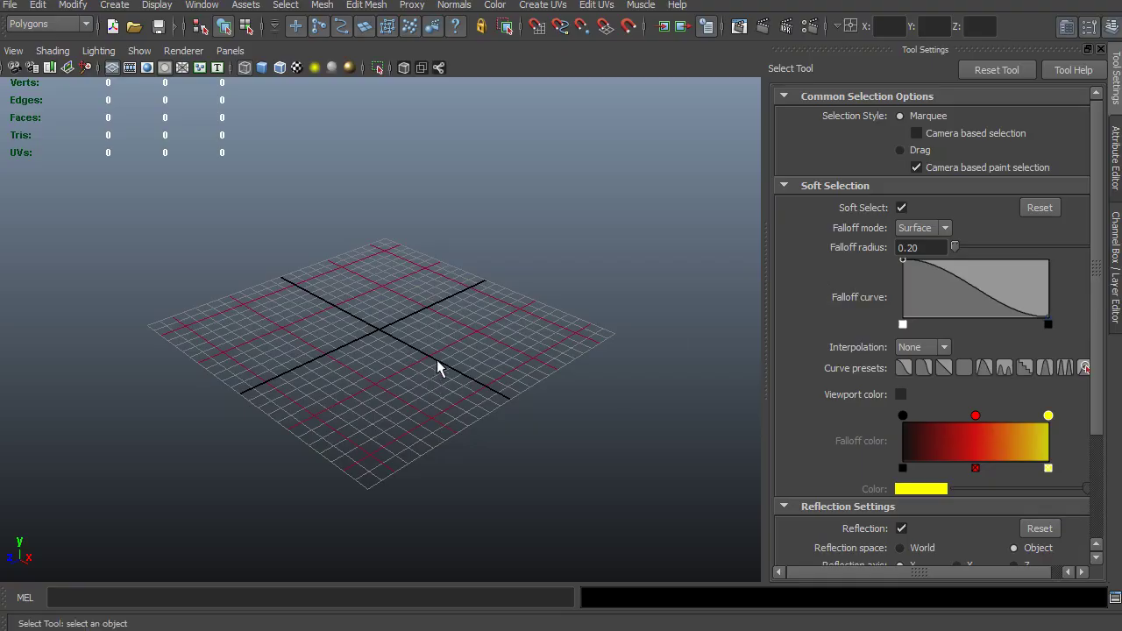
{"action": "left_click", "coordinate": [9, 7]}
{"action": "left_click", "coordinate": [32, 30]}
{"action": "left_click", "coordinate": [600, 319]}
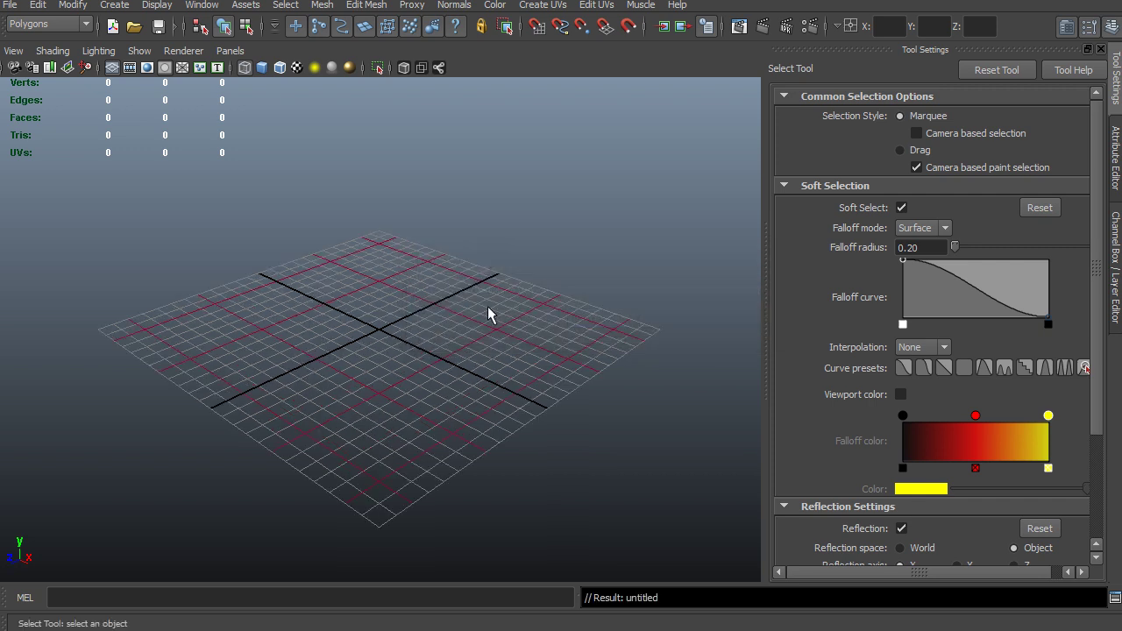
Import plankdemo.obj from the planks01 folder into the scene.
{"action": "left_click", "coordinate": [7, 7]}
{"action": "left_click", "coordinate": [53, 129]}
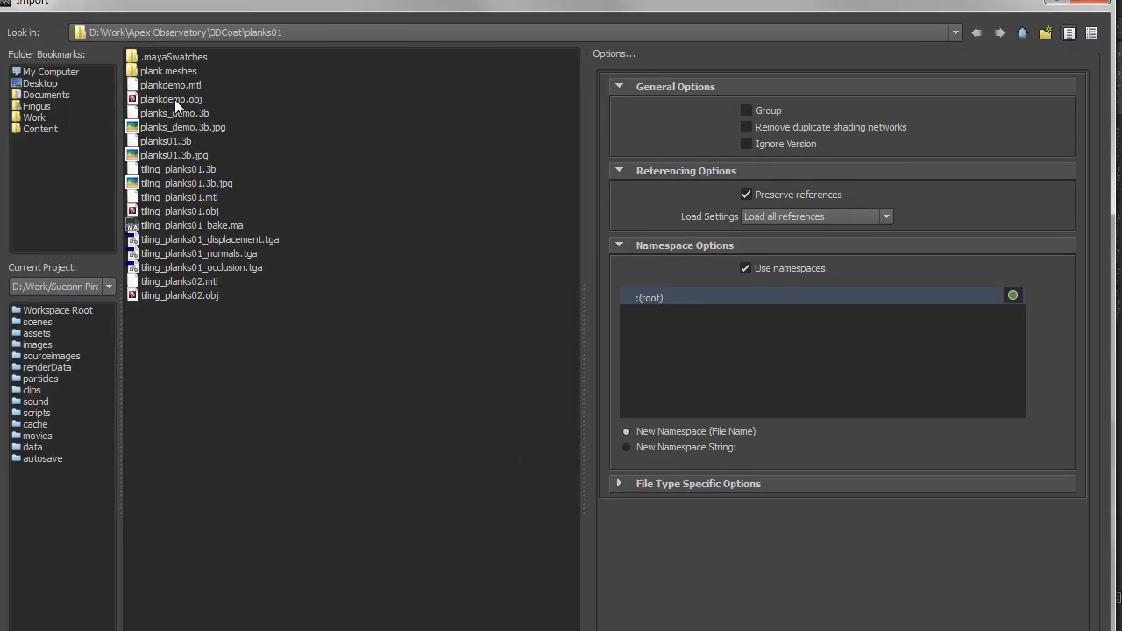
{"action": "double_click", "coordinate": [170, 99]}
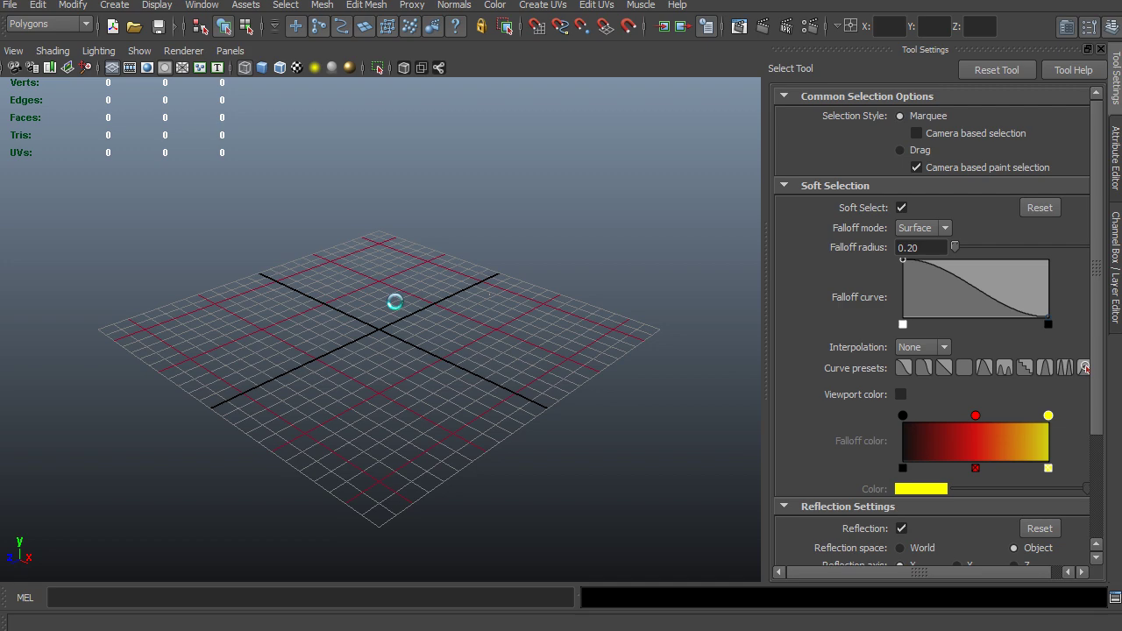
{"action": "left_click_drag", "start_coordinate": [394, 289], "coordinate": [580, 267], "text": "alt"}
Select the perspective camera and set its far clip plane to 100000.
{"action": "left_click", "coordinate": [13, 51]}
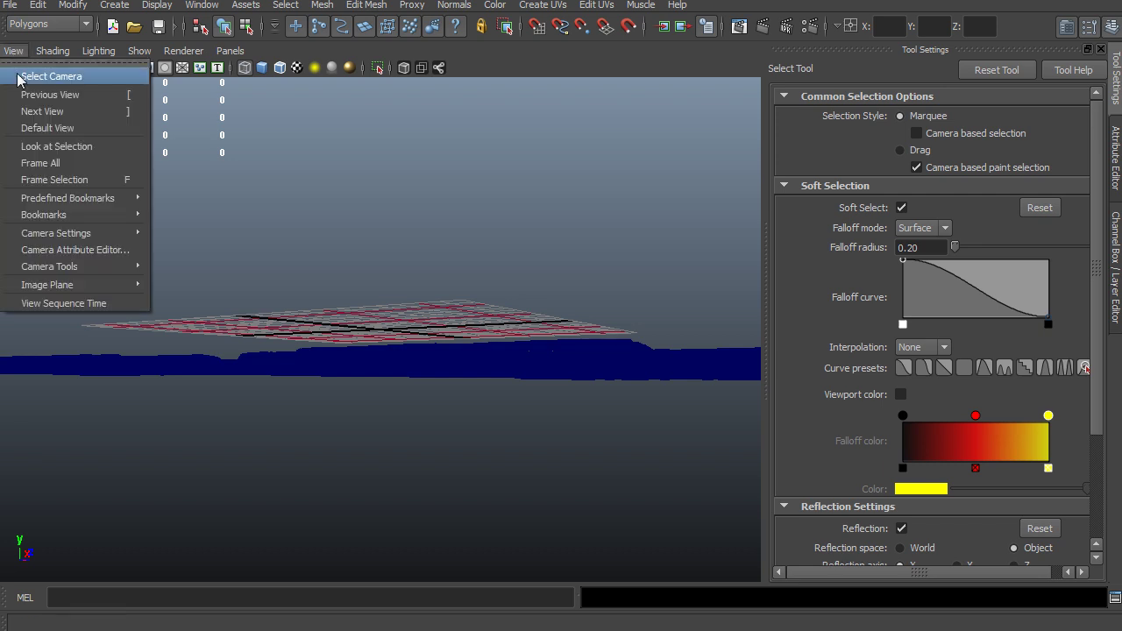
{"action": "left_click", "coordinate": [13, 51]}
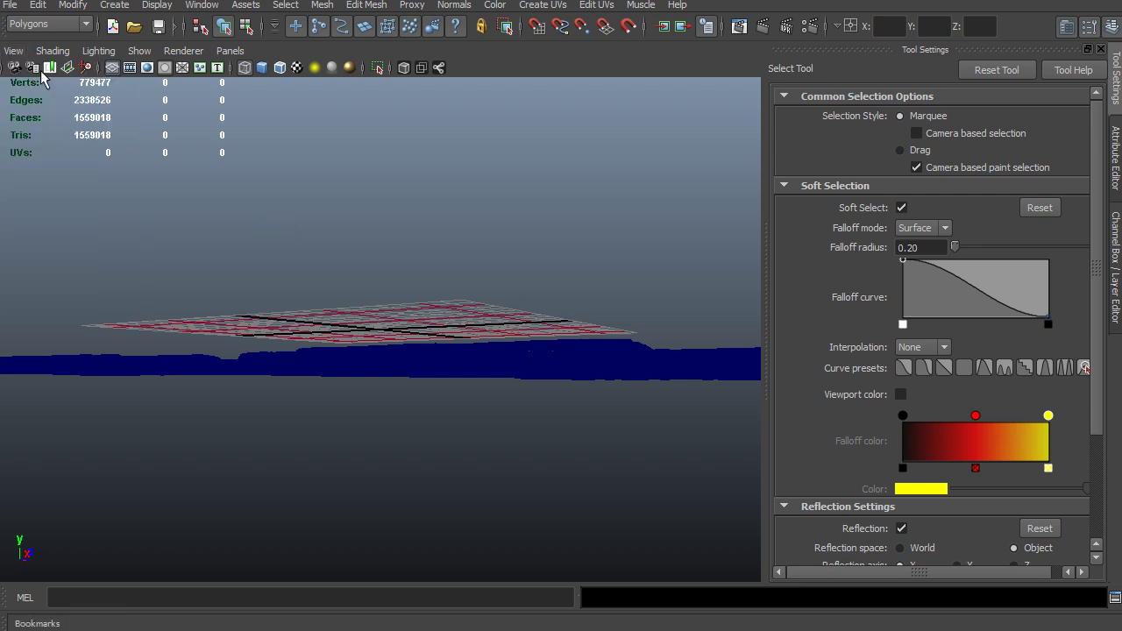
{"action": "left_click", "coordinate": [14, 51]}
{"action": "left_click", "coordinate": [35, 77]}
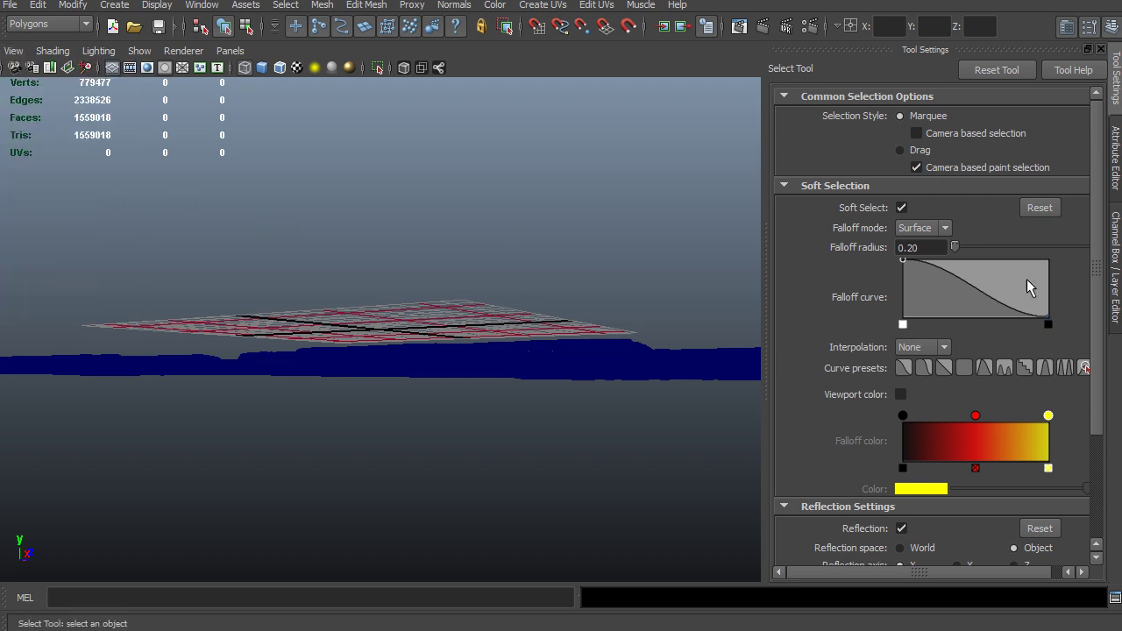
{"action": "left_click", "coordinate": [592, 368]}
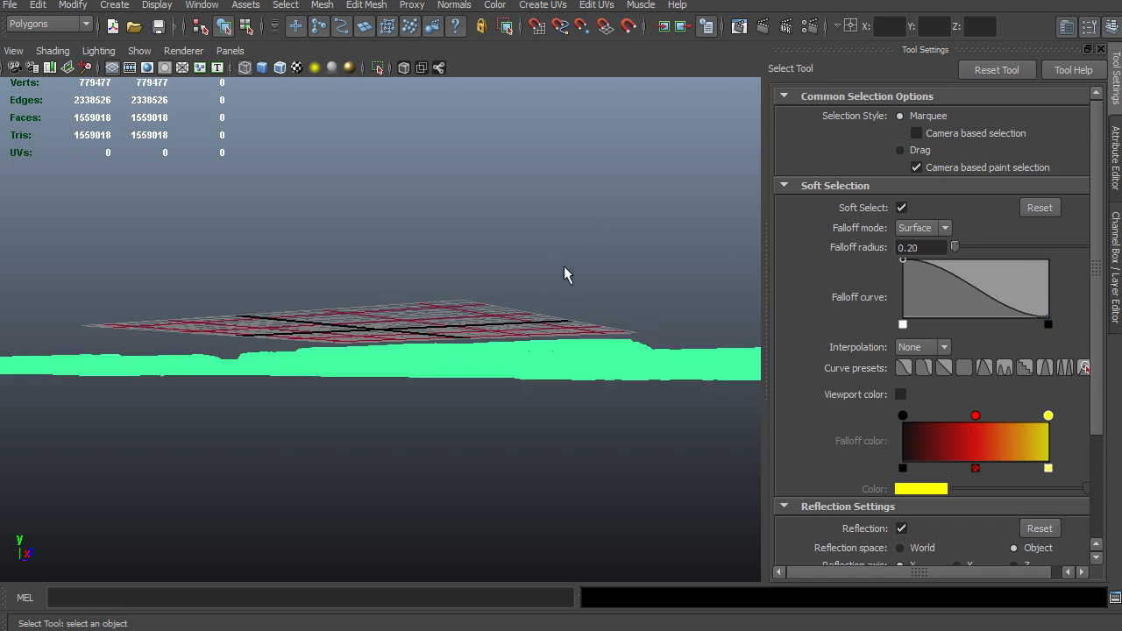
{"action": "left_click_drag", "start_coordinate": [554, 248], "coordinate": [480, 270], "text": "alt"}
{"action": "left_click", "coordinate": [13, 50]}
{"action": "left_click", "coordinate": [454, 96]}
{"action": "left_click", "coordinate": [1115, 157]}
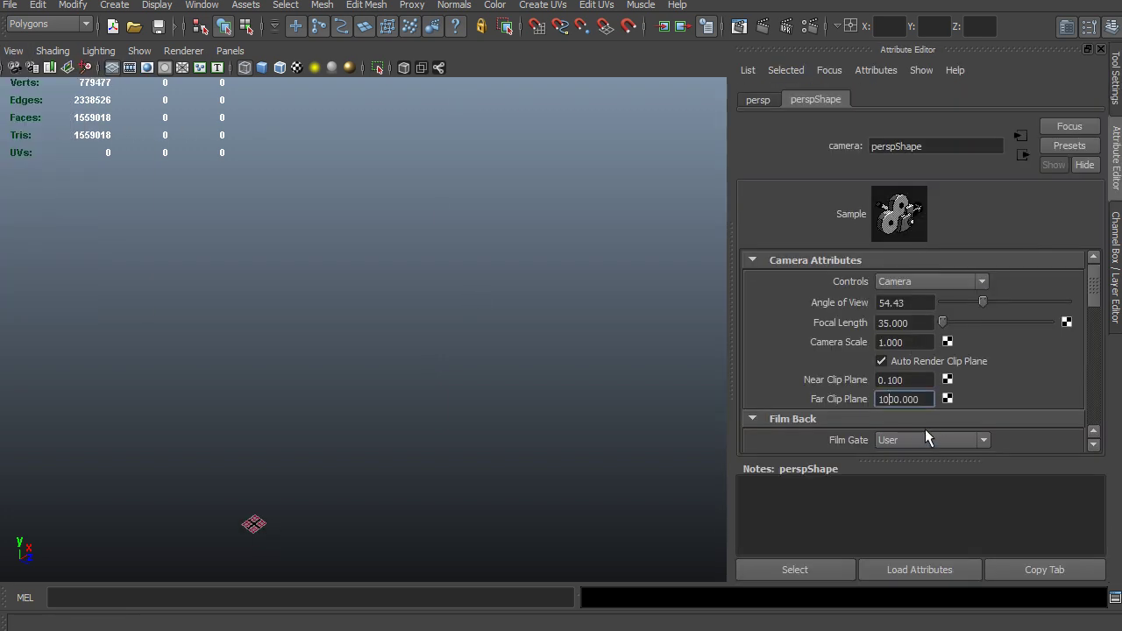
{"action": "type", "text": "0"}
{"action": "key", "text": "Return"}
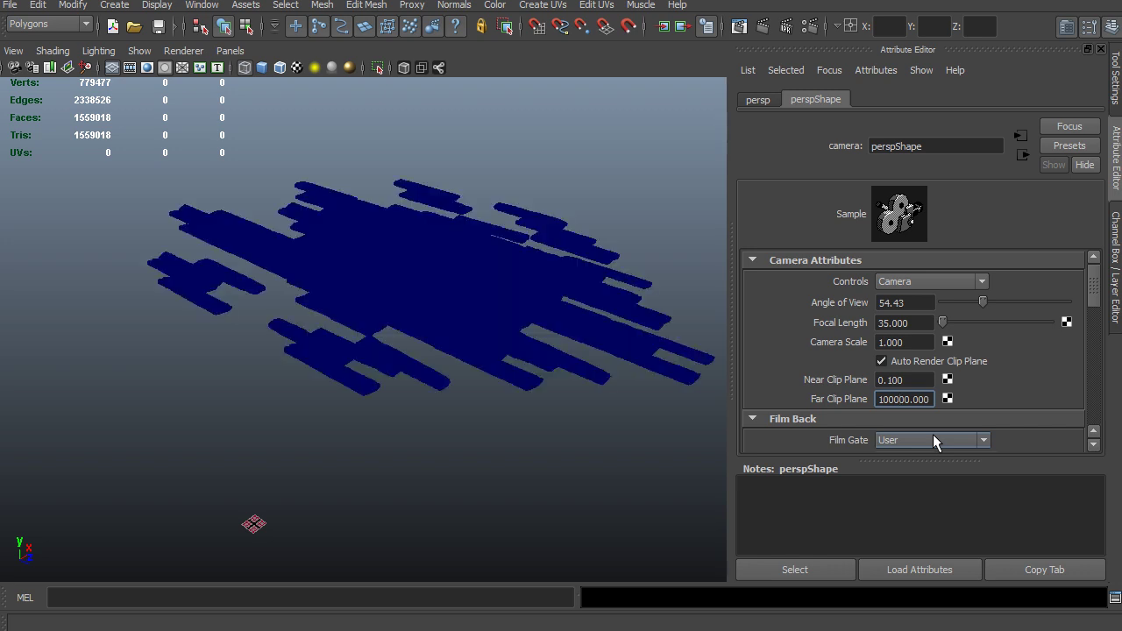
Change the viewport's renderer and center the pivot of the imported plank mesh.
{"action": "left_click", "coordinate": [183, 50]}
{"action": "left_click", "coordinate": [188, 95]}
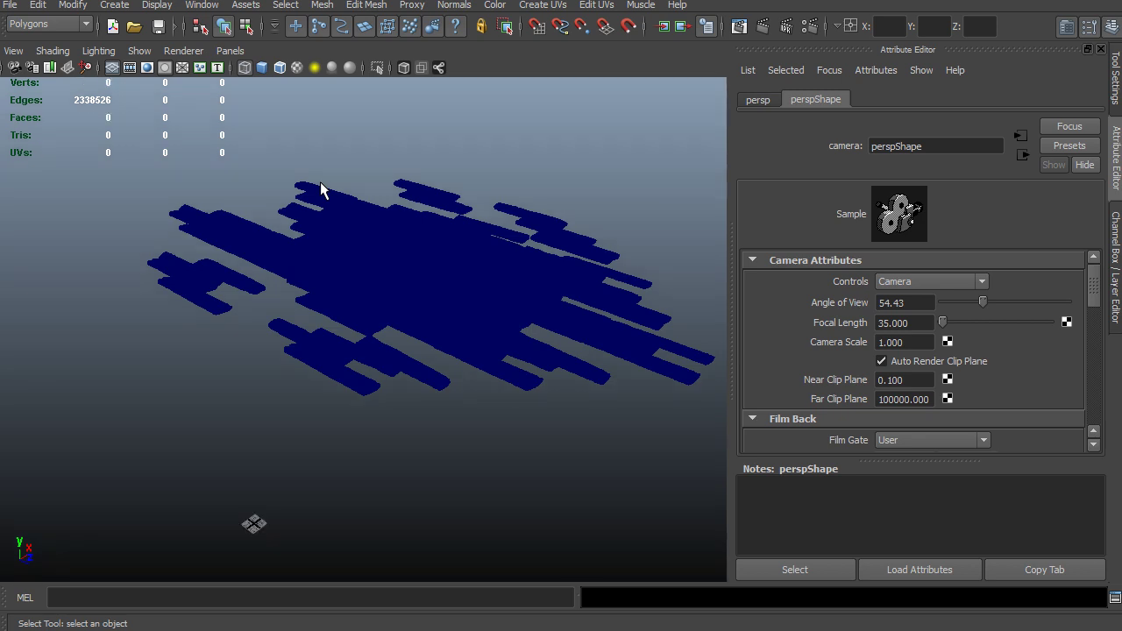
{"action": "mouse_move", "coordinate": [417, 359]}
{"action": "left_mouse_down", "text": "alt"}
{"action": "mouse_move", "coordinate": [415, 378]}
{"action": "mouse_move", "coordinate": [393, 343]}
{"action": "mouse_move", "coordinate": [379, 383]}
{"action": "mouse_move", "coordinate": [431, 346]}
{"action": "mouse_move", "coordinate": [388, 376]}
{"action": "mouse_move", "coordinate": [386, 361]}
{"action": "left_mouse_up", "text": "alt"}
{"action": "left_click", "coordinate": [379, 377]}
{"action": "key", "text": "w"}
{"action": "key", "text": "space"}
{"action": "left_click_drag", "start_coordinate": [283, 304], "coordinate": [326, 465]}
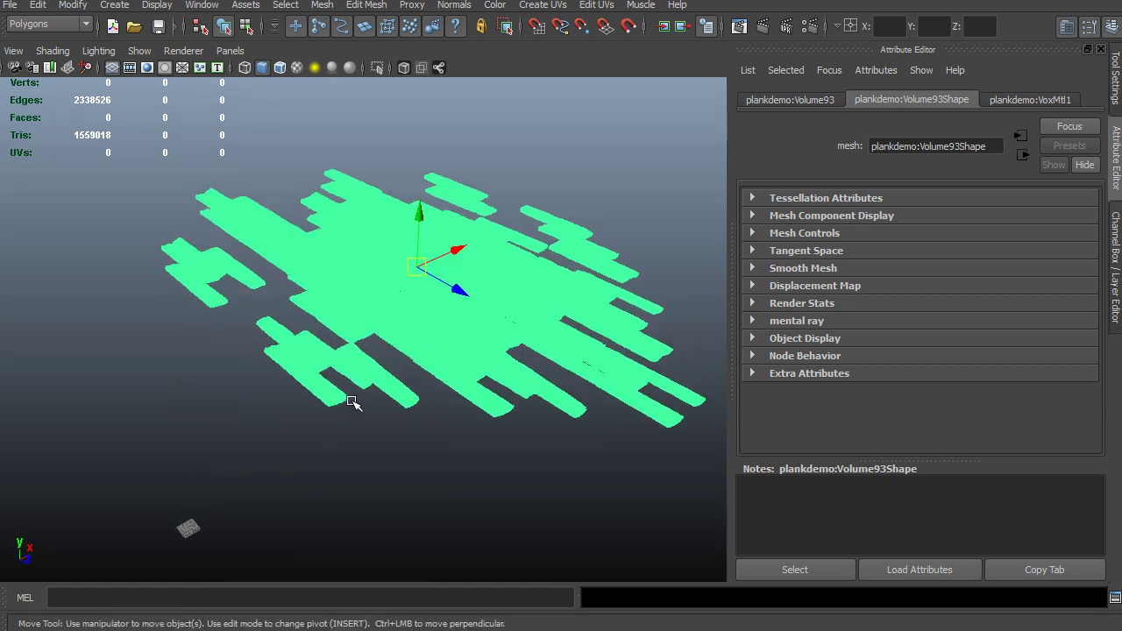
Move the imported plank mesh to the grid origin.
{"action": "middle_click_drag", "start_coordinate": [363, 383], "coordinate": [457, 285], "text": "alt"}
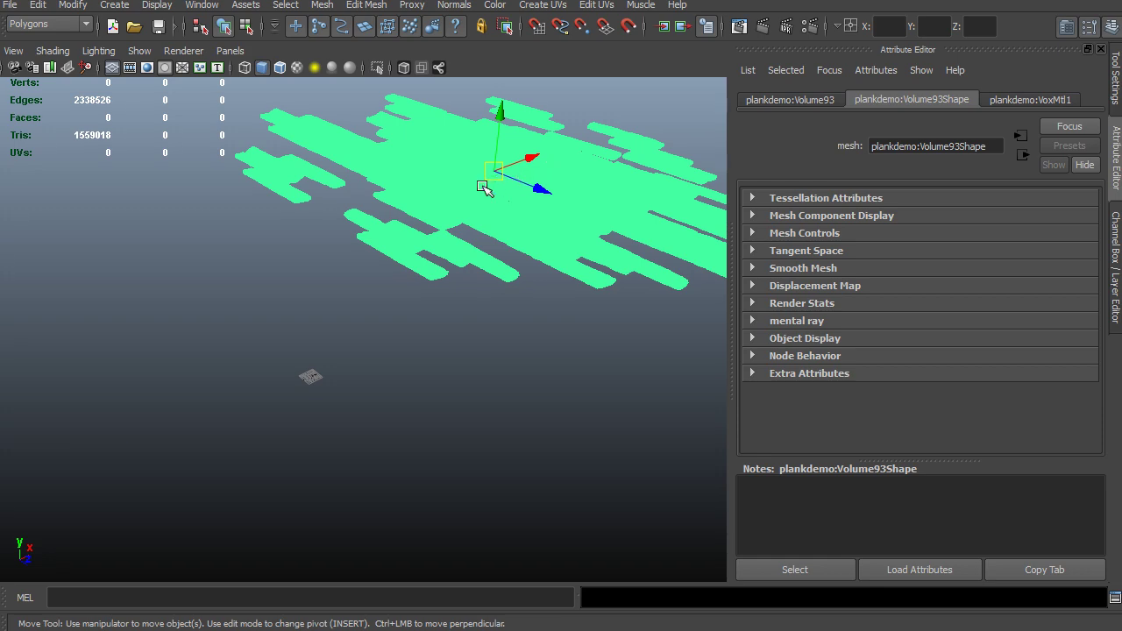
{"action": "right_click_drag", "start_coordinate": [483, 188], "coordinate": [388, 401], "text": "alt"}
{"action": "middle_click_drag", "start_coordinate": [389, 400], "coordinate": [334, 337], "text": "alt"}
{"action": "scroll", "coordinate": [334, 336], "scroll_direction": "up", "scroll_amount": 2}
{"action": "scroll", "coordinate": [290, 365], "scroll_direction": "up", "scroll_amount": 2}
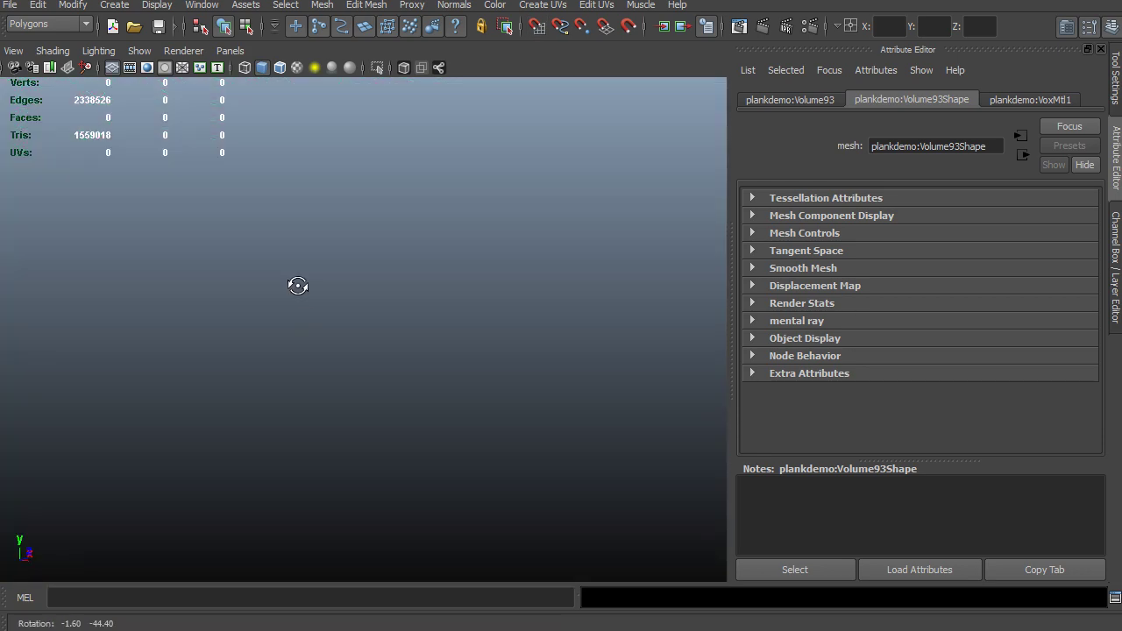
Frame the plank mesh, inspect its wireframe density up close, and examine the deselected surface from several angles.
{"action": "key", "text": "f"}
{"action": "left_click_drag", "start_coordinate": [412, 330], "coordinate": [341, 270], "text": "alt"}
{"action": "right_click_drag", "start_coordinate": [341, 271], "coordinate": [586, 328], "text": "alt"}
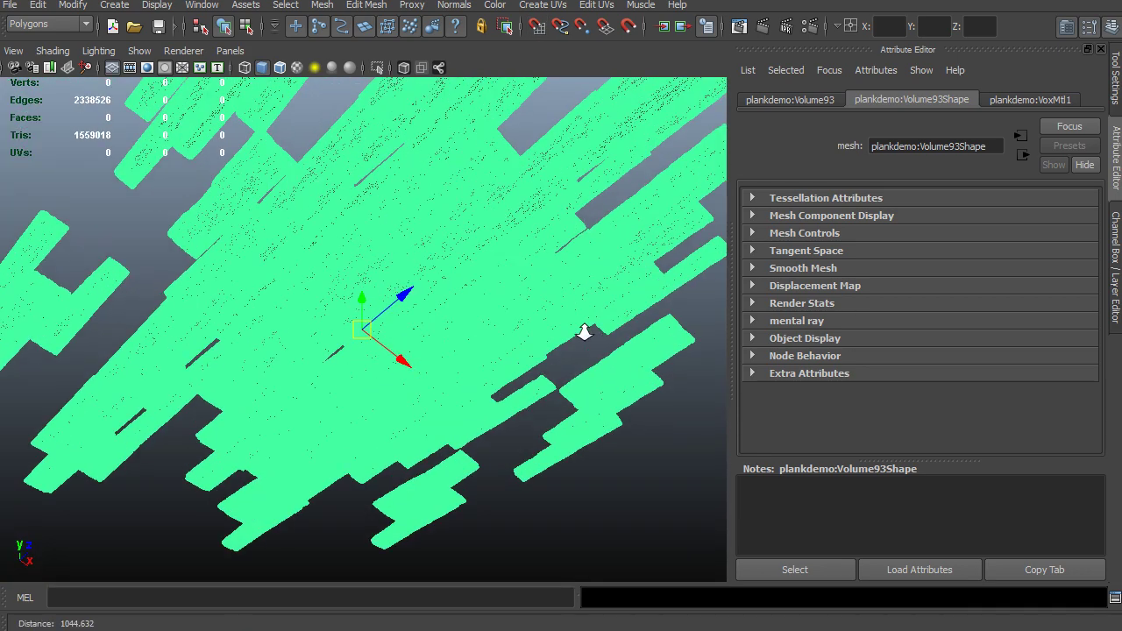
{"action": "scroll", "coordinate": [429, 345], "scroll_direction": "up", "scroll_amount": 2}
{"action": "right_click_drag", "start_coordinate": [428, 346], "coordinate": [561, 383], "text": "alt"}
{"action": "scroll", "coordinate": [543, 388], "scroll_direction": "up", "scroll_amount": 2}
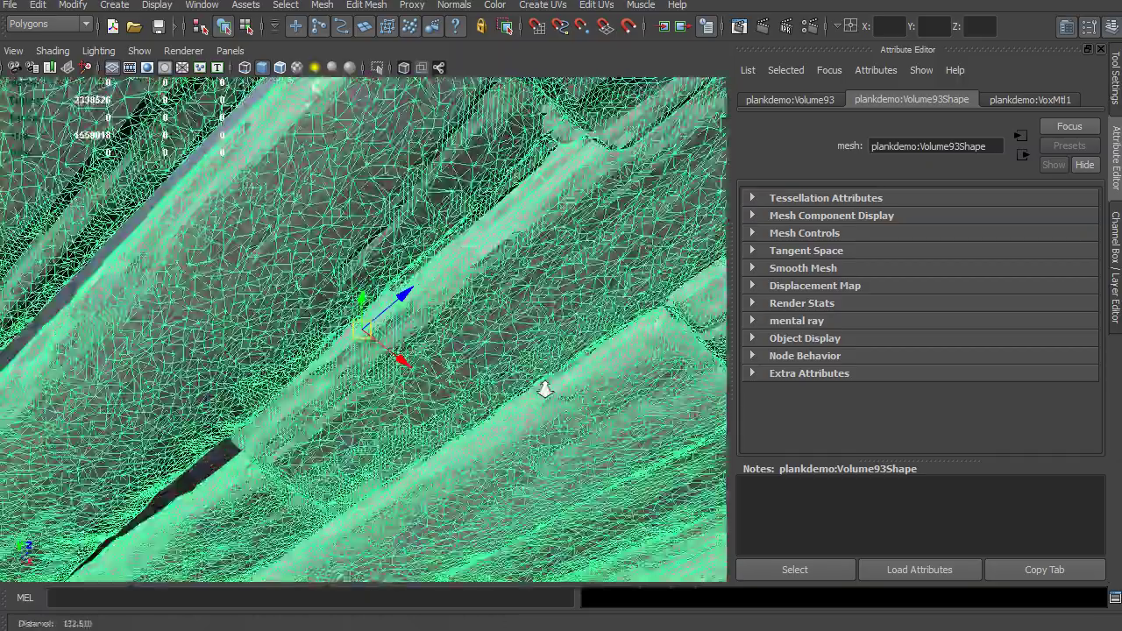
{"action": "scroll", "coordinate": [543, 388], "scroll_direction": "up", "scroll_amount": 2}
{"action": "left_click_drag", "start_coordinate": [373, 335], "coordinate": [246, 337], "text": "alt"}
{"action": "right_click_drag", "start_coordinate": [246, 338], "coordinate": [278, 266], "text": "alt"}
{"action": "left_click", "coordinate": [254, 180]}
{"action": "left_click_drag", "start_coordinate": [255, 180], "coordinate": [193, 262], "text": "alt"}
{"action": "right_click_drag", "start_coordinate": [192, 263], "coordinate": [518, 346], "text": "alt"}
{"action": "scroll", "coordinate": [495, 313], "scroll_direction": "down", "scroll_amount": 3}
{"action": "mouse_move", "coordinate": [518, 346]}
{"action": "left_mouse_down", "text": "alt"}
{"action": "mouse_move", "coordinate": [519, 307]}
{"action": "mouse_move", "coordinate": [518, 345]}
{"action": "left_mouse_up", "text": "alt"}
{"action": "scroll", "coordinate": [415, 293], "scroll_direction": "down", "scroll_amount": 3}
{"action": "left_click_drag", "start_coordinate": [415, 293], "coordinate": [438, 287], "text": "alt"}
{"action": "scroll", "coordinate": [438, 288], "scroll_direction": "down", "scroll_amount": 3}
{"action": "left_click_drag", "start_coordinate": [343, 258], "coordinate": [473, 294], "text": "alt"}
{"action": "scroll", "coordinate": [450, 283], "scroll_direction": "up", "scroll_amount": 3}
Create a polygon plane and raise it to a height of about 16.69 above the planks.
{"action": "key", "text": "space"}
{"action": "left_click", "coordinate": [360, 190]}
{"action": "mouse_move", "coordinate": [396, 239]}
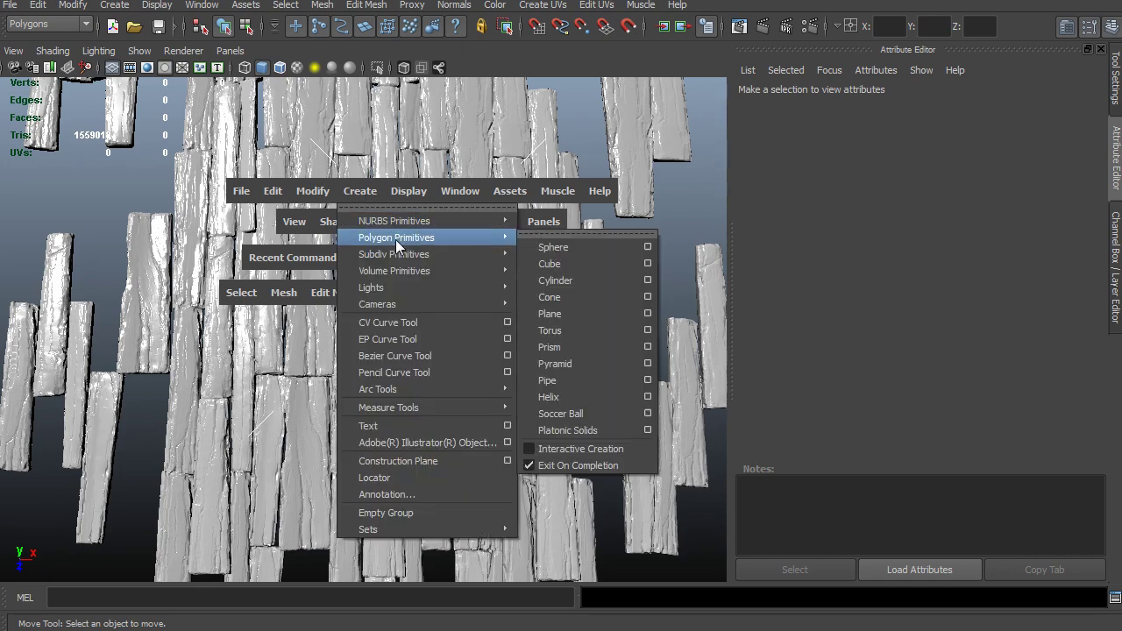
{"action": "left_click", "coordinate": [549, 314]}
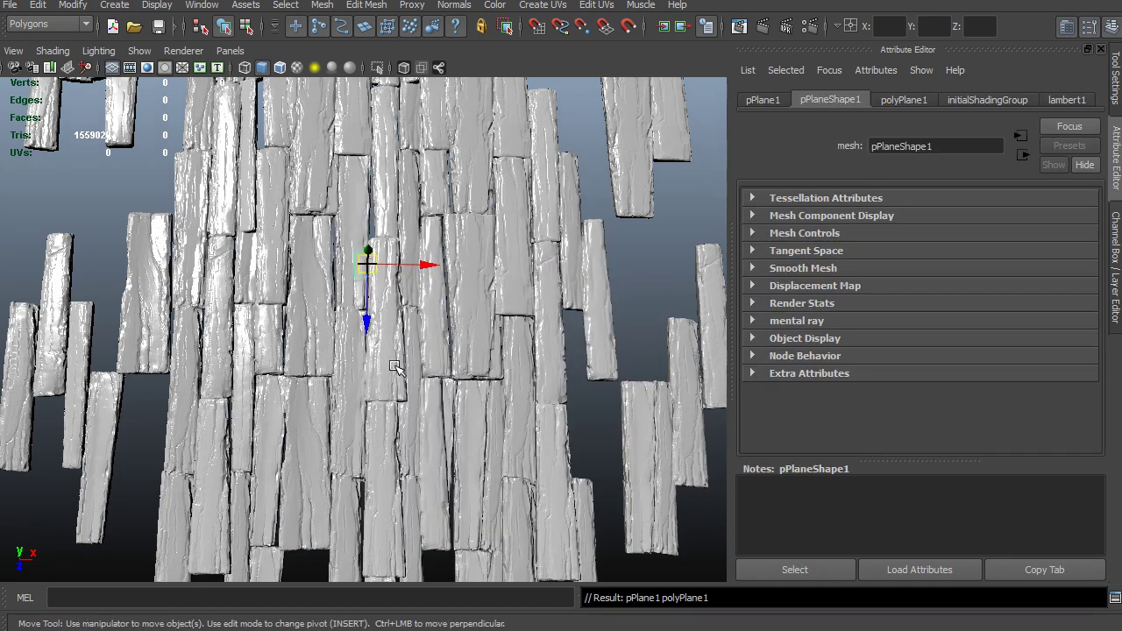
{"action": "left_click_drag", "start_coordinate": [526, 298], "coordinate": [306, 267], "text": "alt"}
{"action": "left_click_drag", "start_coordinate": [488, 207], "coordinate": [471, 232], "text": "alt"}
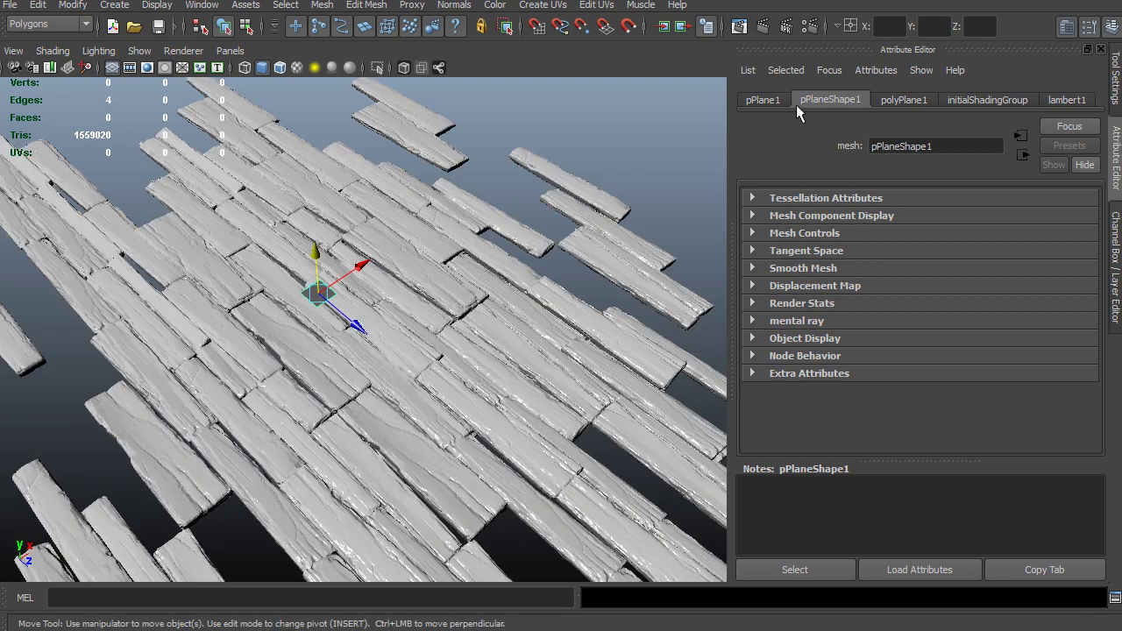
Set the plane's width and height to 200.
{"action": "left_click", "coordinate": [772, 100]}
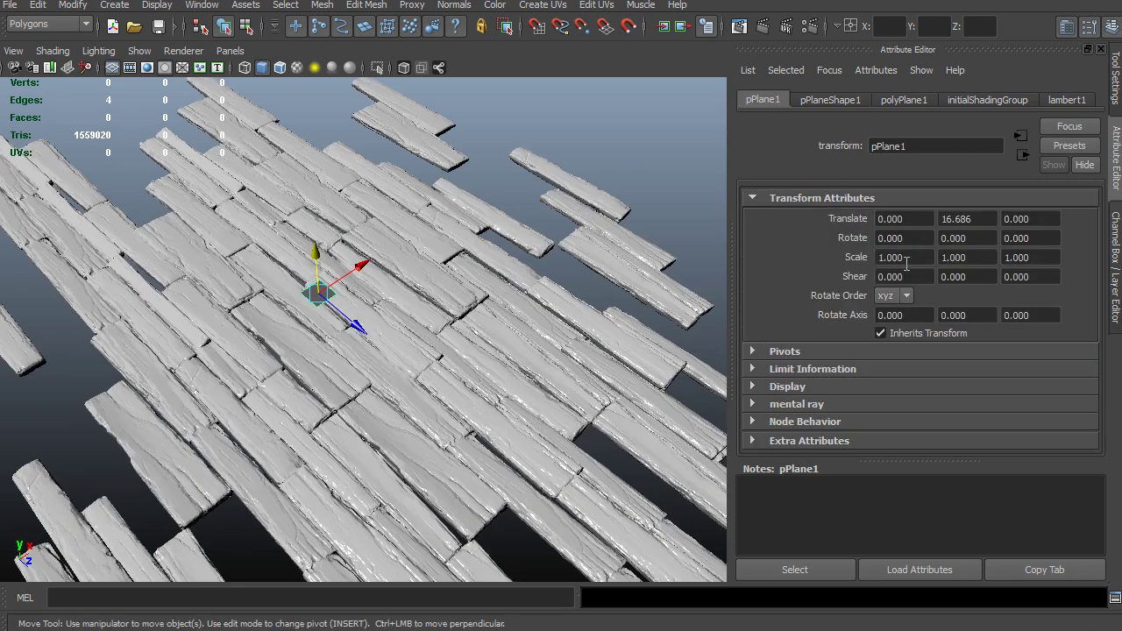
{"action": "left_click", "coordinate": [830, 100]}
{"action": "left_click", "coordinate": [901, 101]}
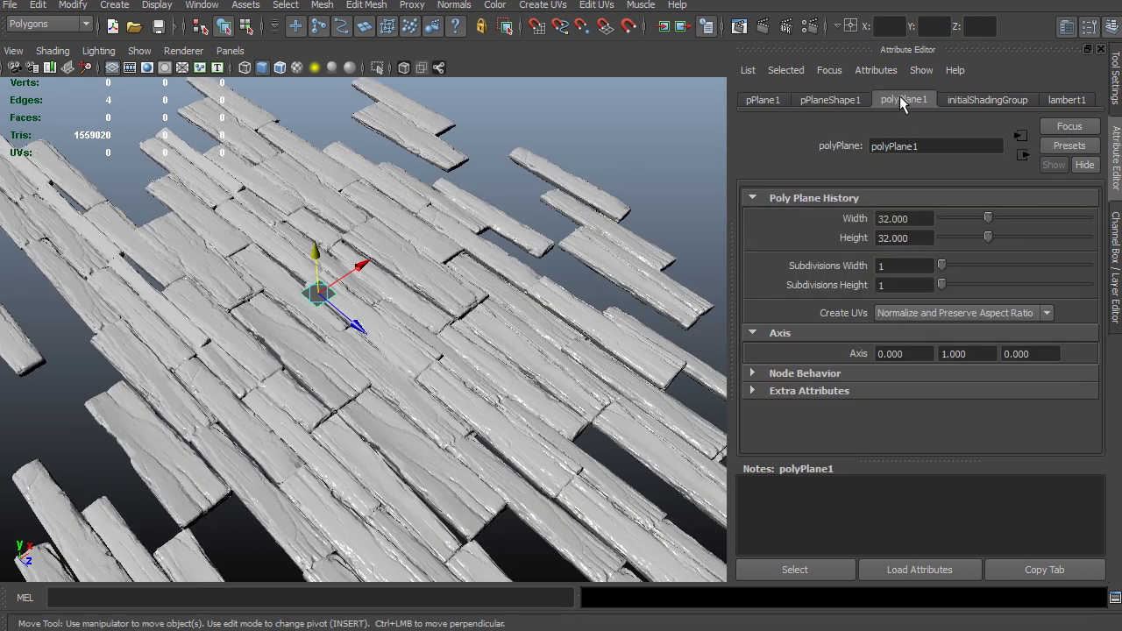
{"action": "type", "text": "200"}
{"action": "key", "text": "Tab"}
{"action": "type", "text": "200"}
{"action": "key", "text": "Return"}
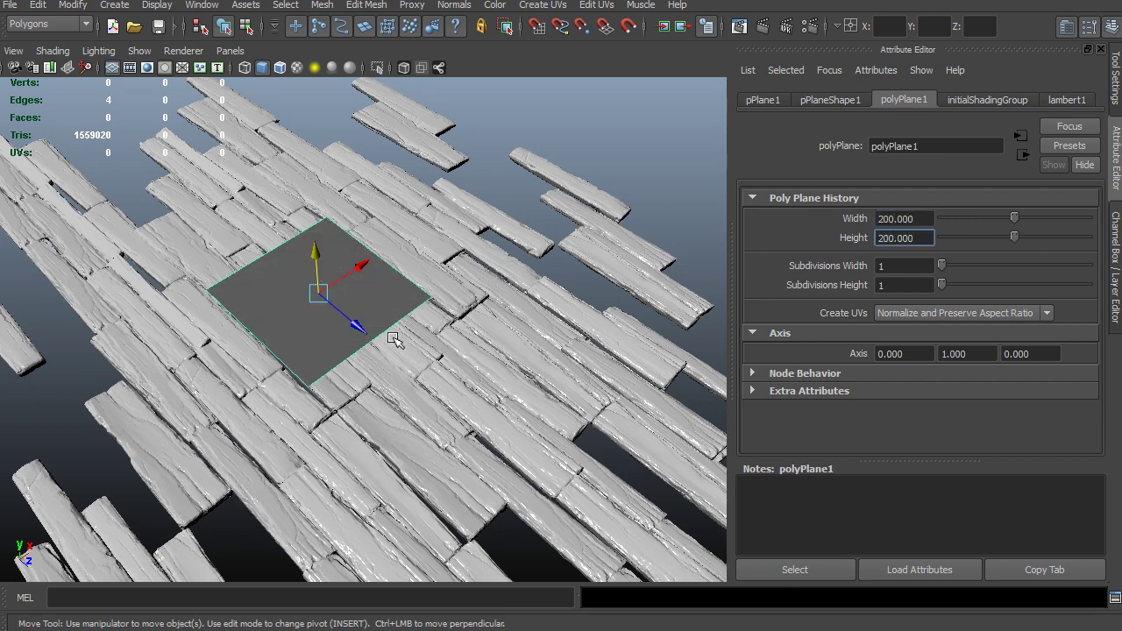
Move the plane along Z to about 40.95 to line it up with the plank pattern.
{"action": "left_click_drag", "start_coordinate": [388, 333], "coordinate": [310, 365], "text": "alt"}
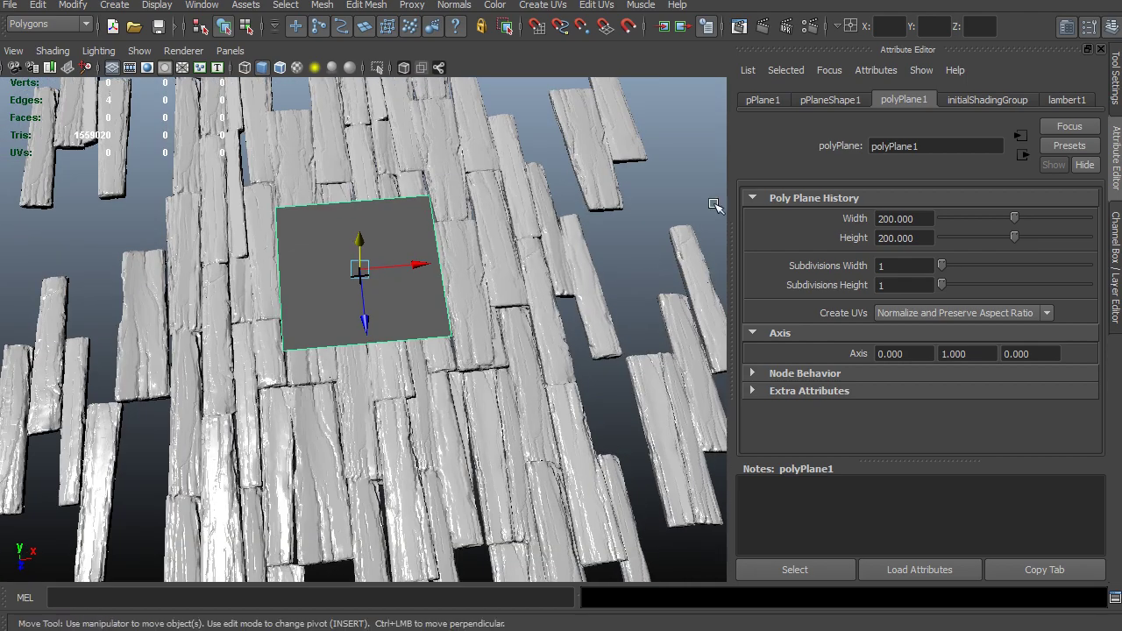
{"action": "left_click_drag", "start_coordinate": [445, 266], "coordinate": [541, 425], "text": "alt"}
{"action": "left_click", "coordinate": [581, 399]}
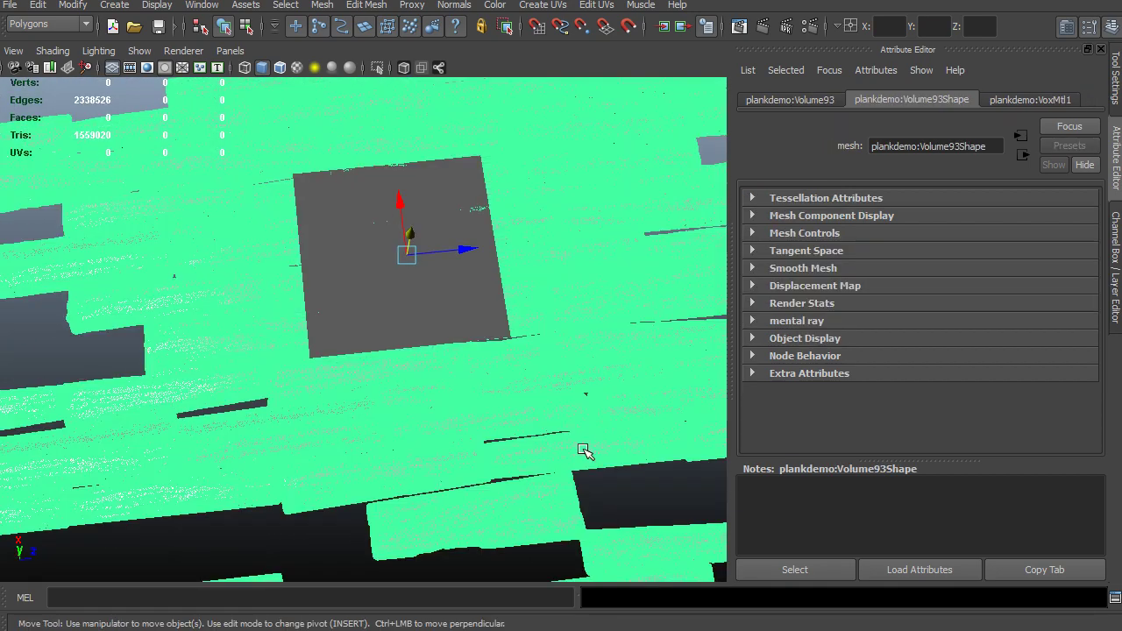
{"action": "left_click", "coordinate": [456, 316]}
{"action": "left_click_drag", "start_coordinate": [470, 339], "coordinate": [363, 388], "text": "alt"}
{"action": "left_click_drag", "start_coordinate": [301, 306], "coordinate": [325, 366]}
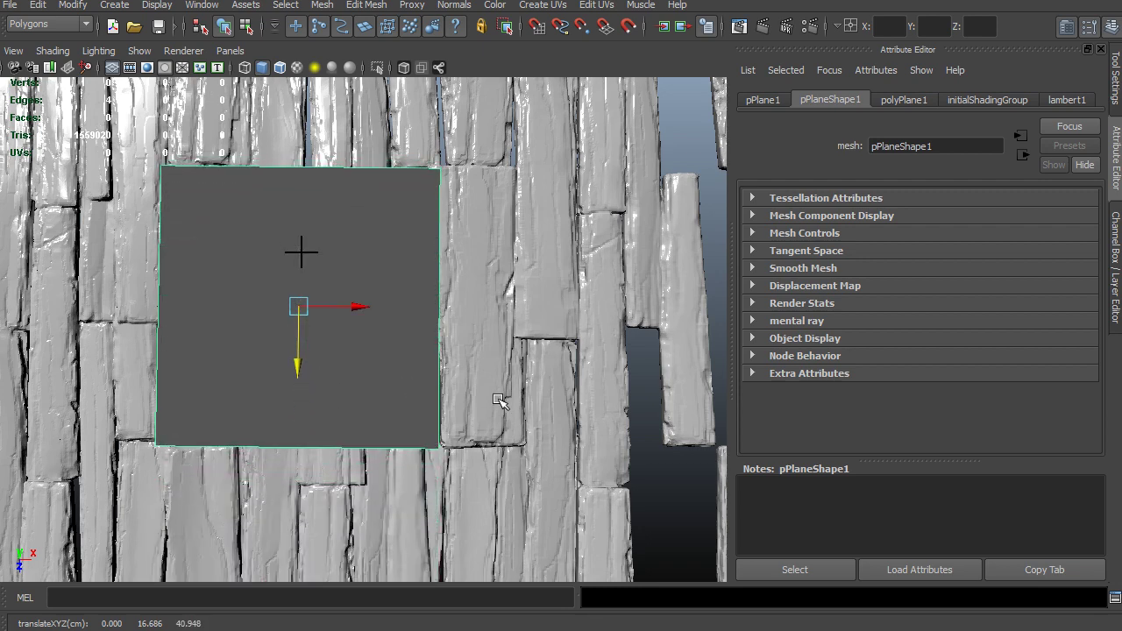
Move the plane along X to about 51.12 and shift it along Z over the plank surface.
{"action": "right_click_drag", "start_coordinate": [453, 391], "coordinate": [317, 379], "text": "alt"}
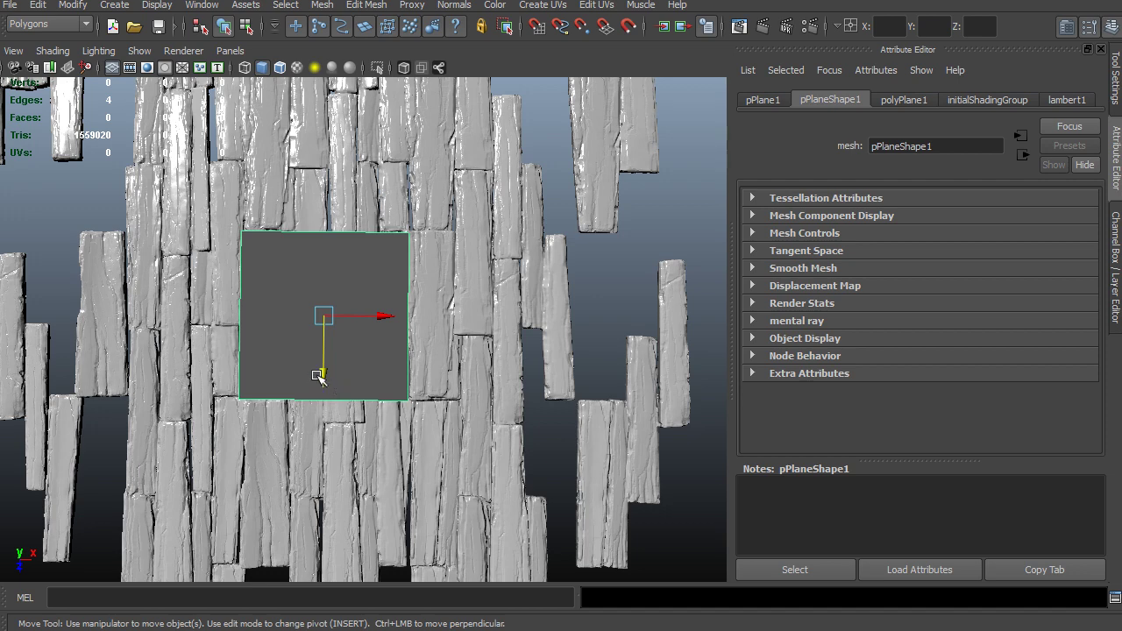
{"action": "mouse_move", "coordinate": [318, 376]}
{"action": "left_mouse_down"}
{"action": "mouse_move", "coordinate": [320, 307]}
{"action": "mouse_move", "coordinate": [324, 509]}
{"action": "mouse_move", "coordinate": [323, 368]}
{"action": "left_mouse_up"}
{"action": "right_click_drag", "start_coordinate": [421, 375], "coordinate": [383, 319], "text": "alt"}
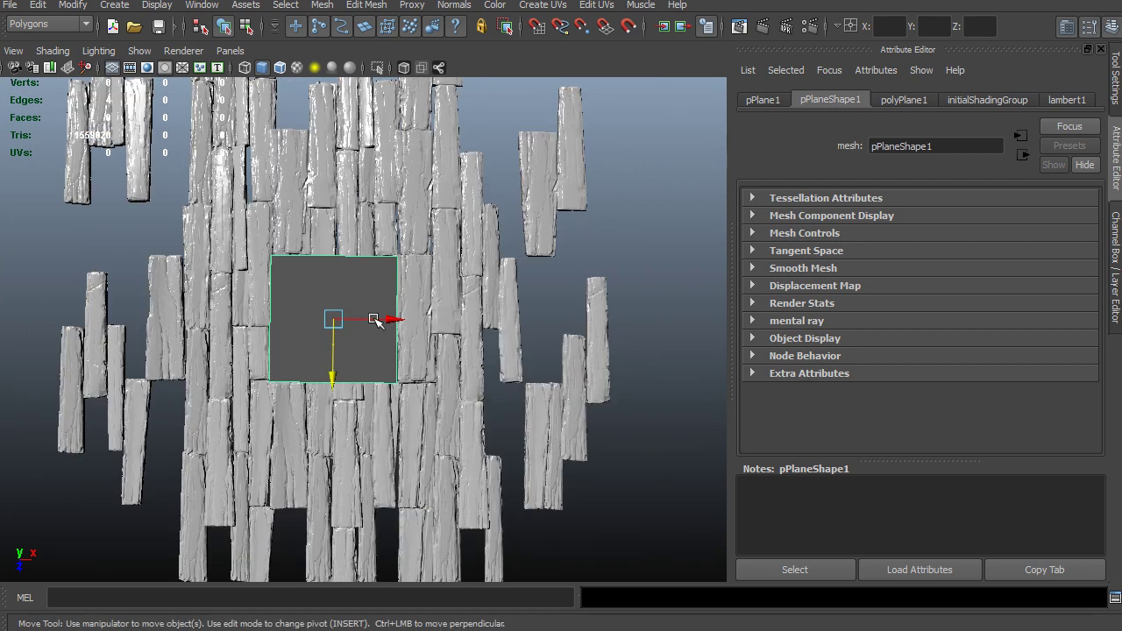
{"action": "left_click_drag", "start_coordinate": [383, 320], "coordinate": [427, 320]}
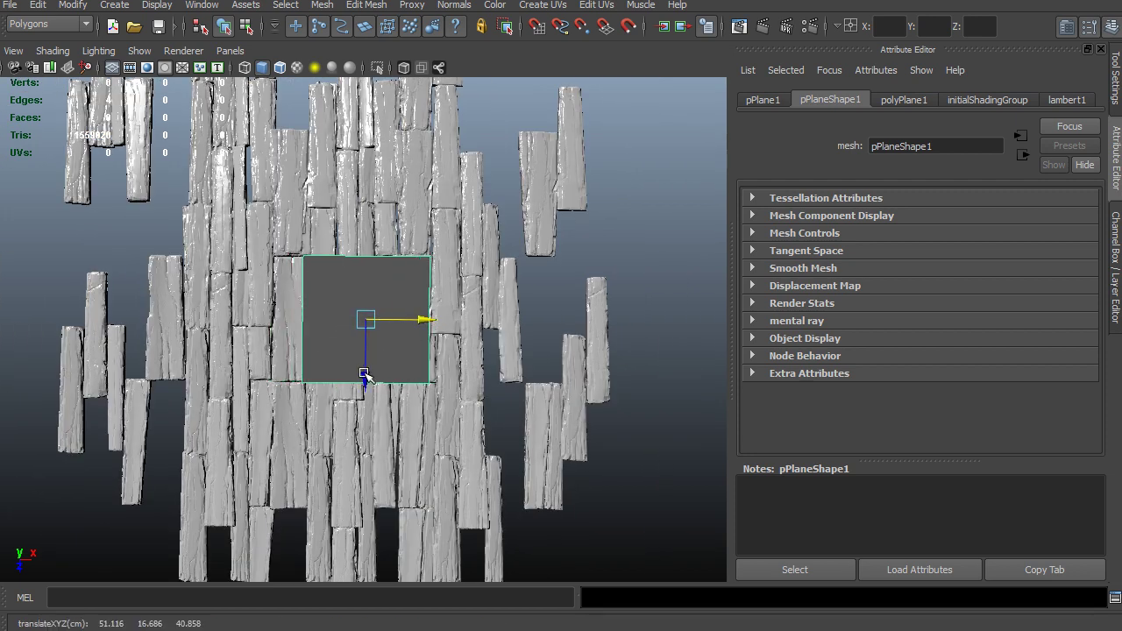
{"action": "left_click_drag", "start_coordinate": [364, 375], "coordinate": [367, 291]}
{"action": "left_click_drag", "start_coordinate": [427, 239], "coordinate": [435, 285]}
Switch to the Rendering menu set and open Transfer Maps for the selected plane.
{"action": "key", "text": "space"}
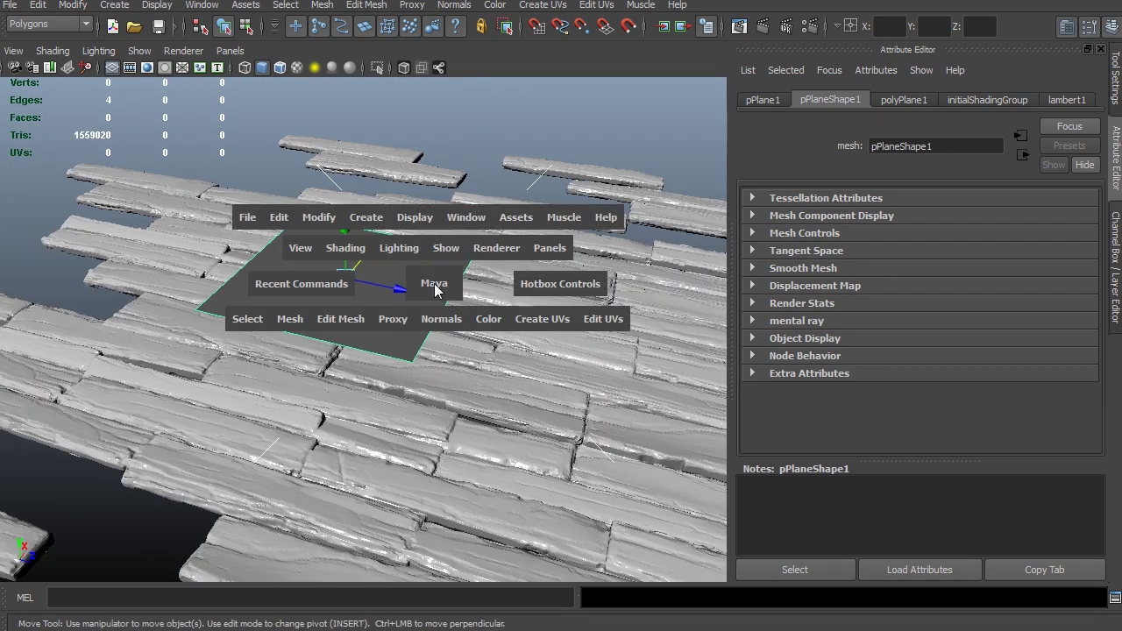
{"action": "left_click", "coordinate": [51, 23]}
{"action": "left_click", "coordinate": [26, 85]}
{"action": "left_click_drag", "start_coordinate": [409, 220], "coordinate": [439, 158], "text": "alt"}
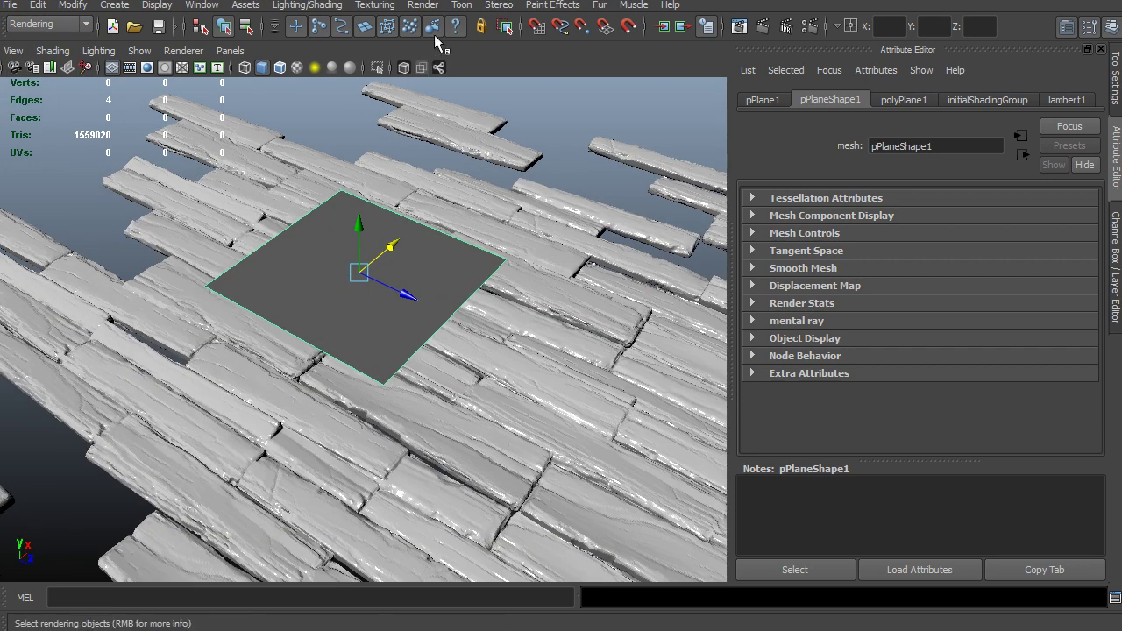
{"action": "left_click", "coordinate": [552, 5]}
{"action": "mouse_move", "coordinate": [306, 5]}
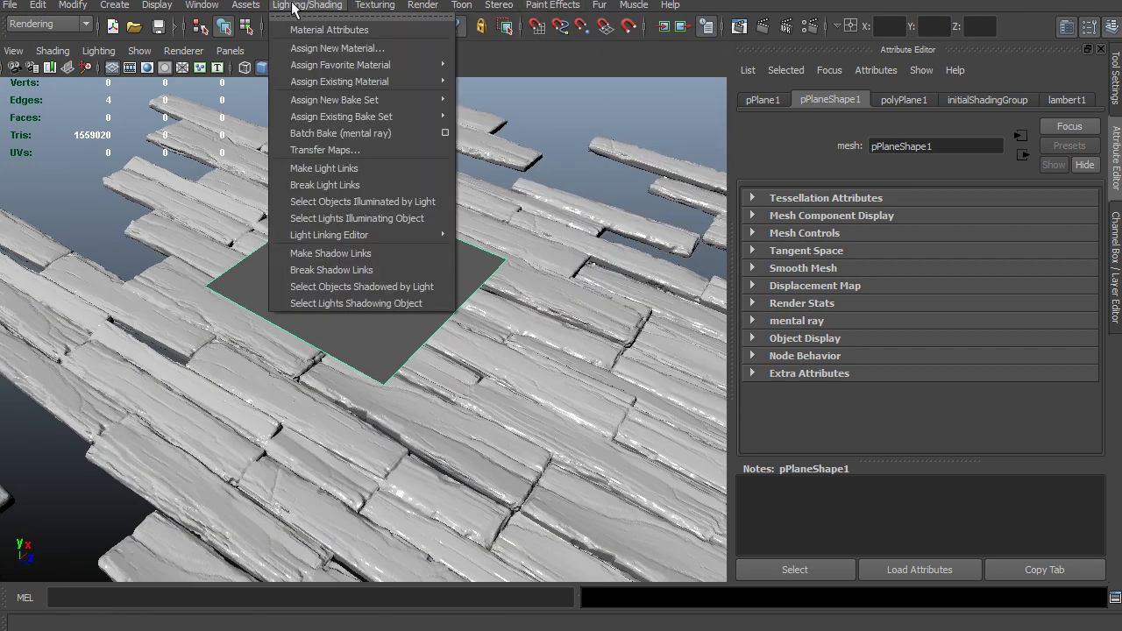
{"action": "left_click", "coordinate": [415, 148]}
Clear the target meshes and remove the existing normal, displacement and diffuse color output maps.
{"action": "double_click", "coordinate": [706, 149]}
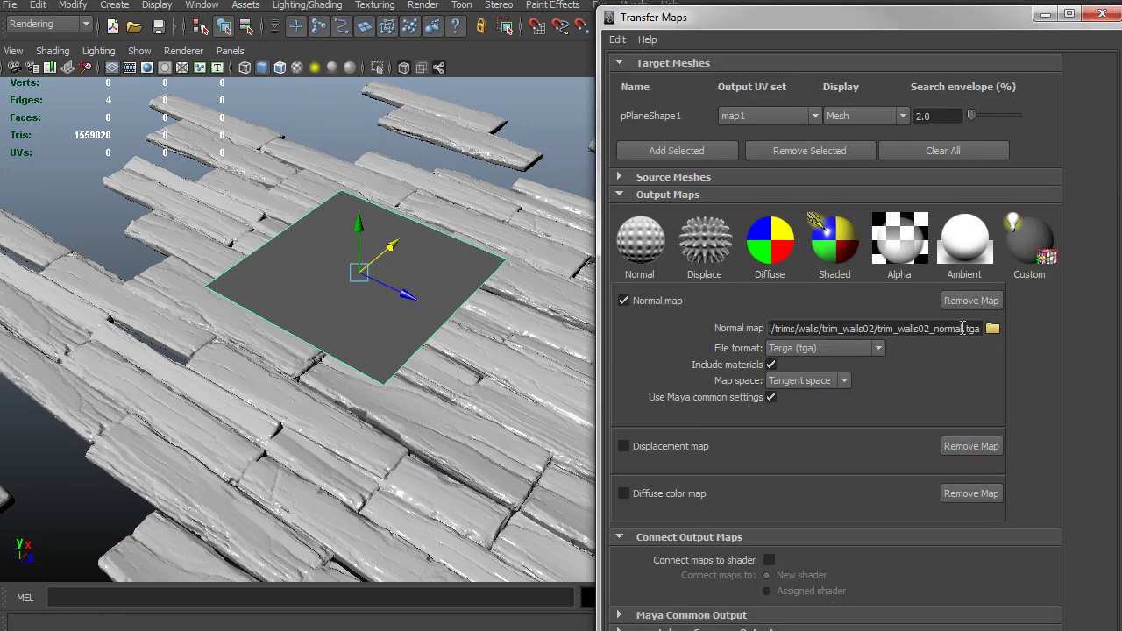
{"action": "left_click", "coordinate": [923, 152]}
{"action": "left_click", "coordinate": [967, 279]}
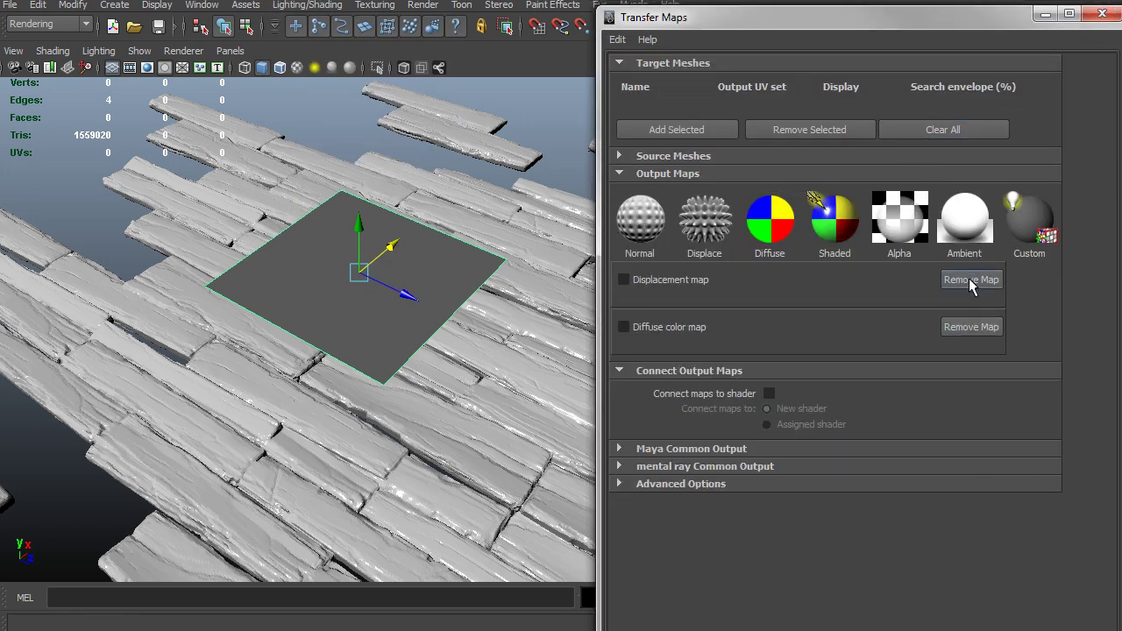
{"action": "left_click", "coordinate": [969, 281]}
{"action": "left_click", "coordinate": [970, 283]}
Add a normal map output saved as plankdemo_normal in Targa format in the planks01 folder.
{"action": "left_click", "coordinate": [631, 228]}
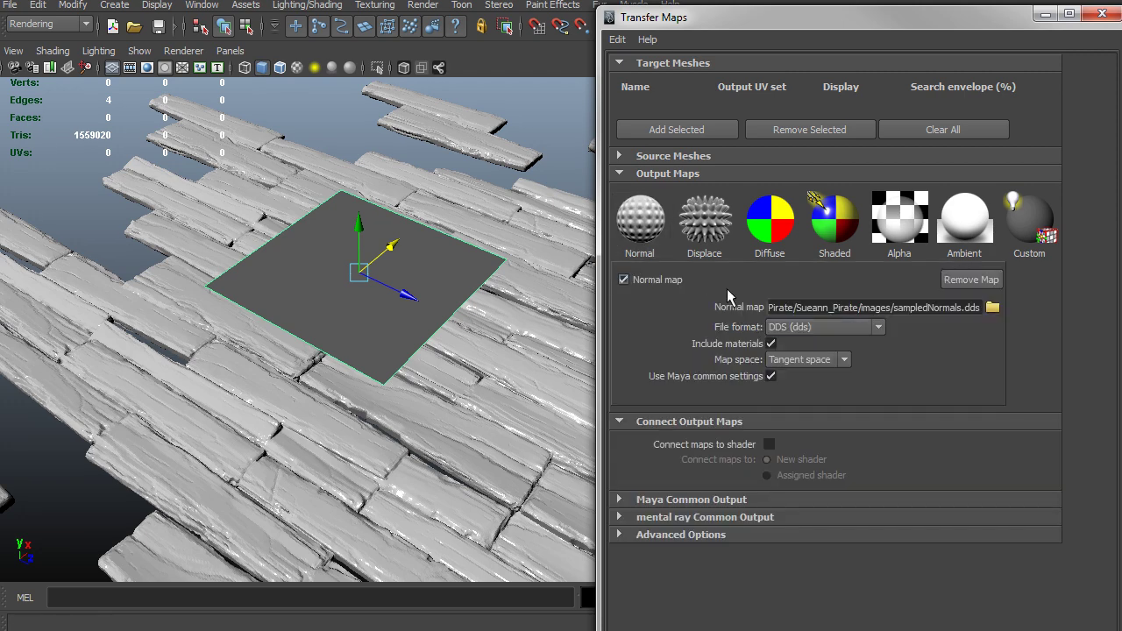
{"action": "left_click", "coordinate": [991, 308]}
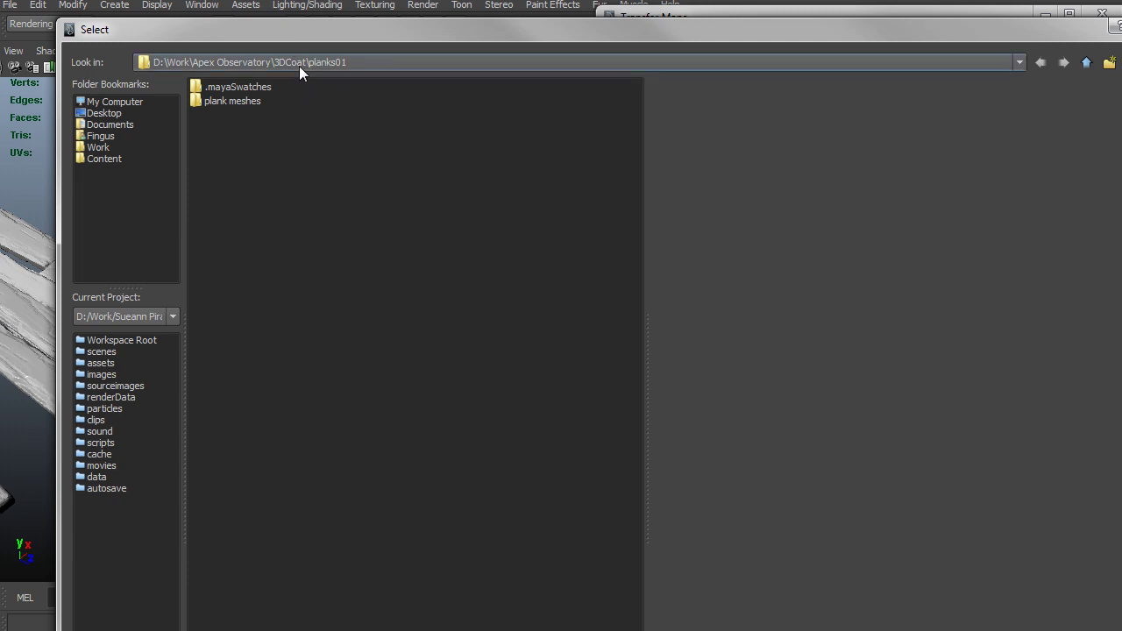
{"action": "left_click_drag", "start_coordinate": [282, 19], "coordinate": [277, 53]}
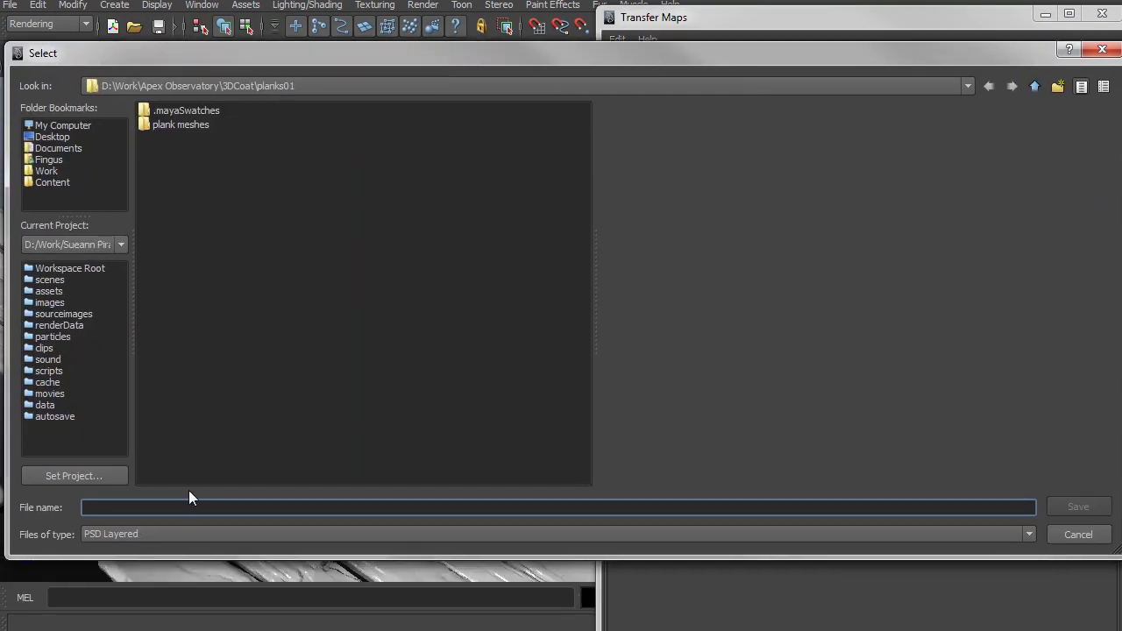
{"action": "type", "text": "normal"}
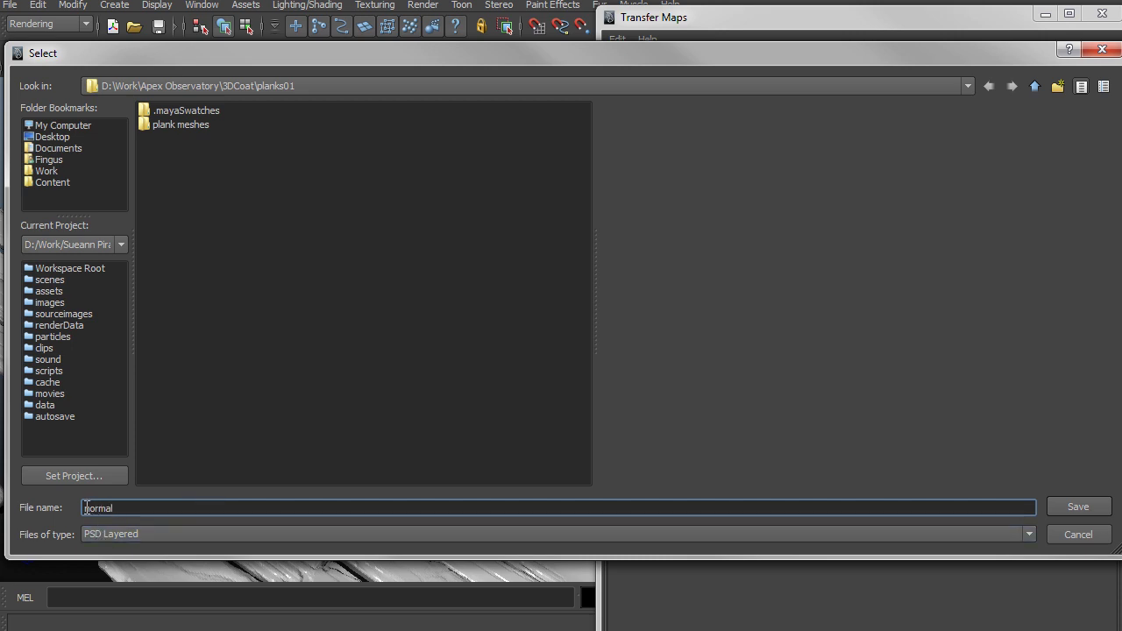
{"action": "left_click", "coordinate": [141, 533]}
{"action": "scroll", "coordinate": [131, 596], "scroll_direction": "down", "scroll_amount": 3}
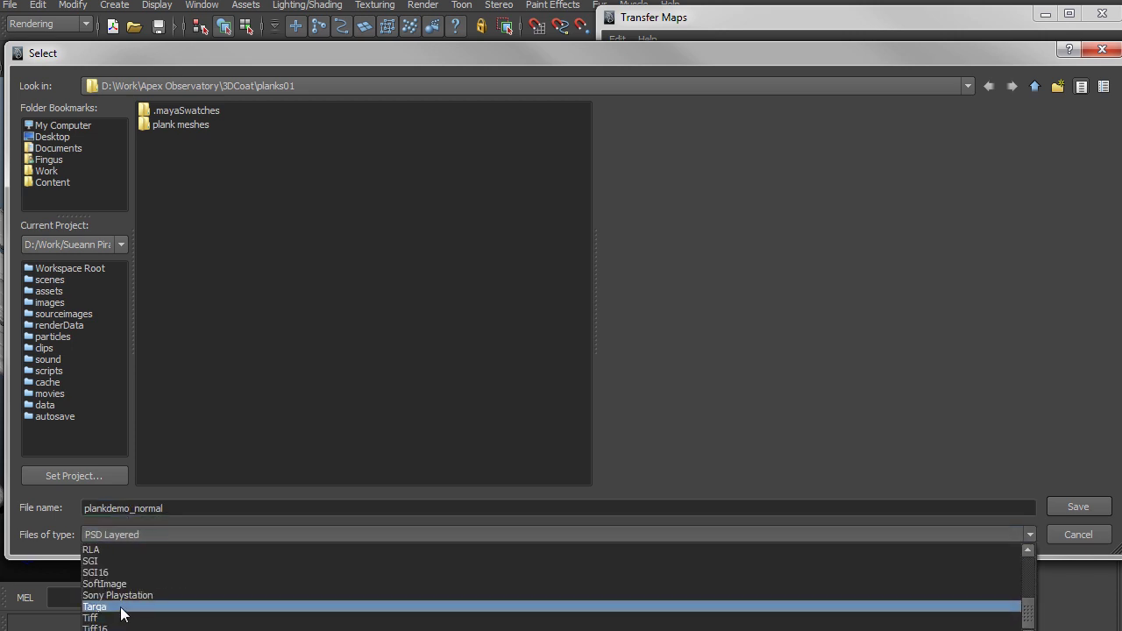
{"action": "left_click", "coordinate": [123, 605]}
{"action": "left_click", "coordinate": [1077, 508]}
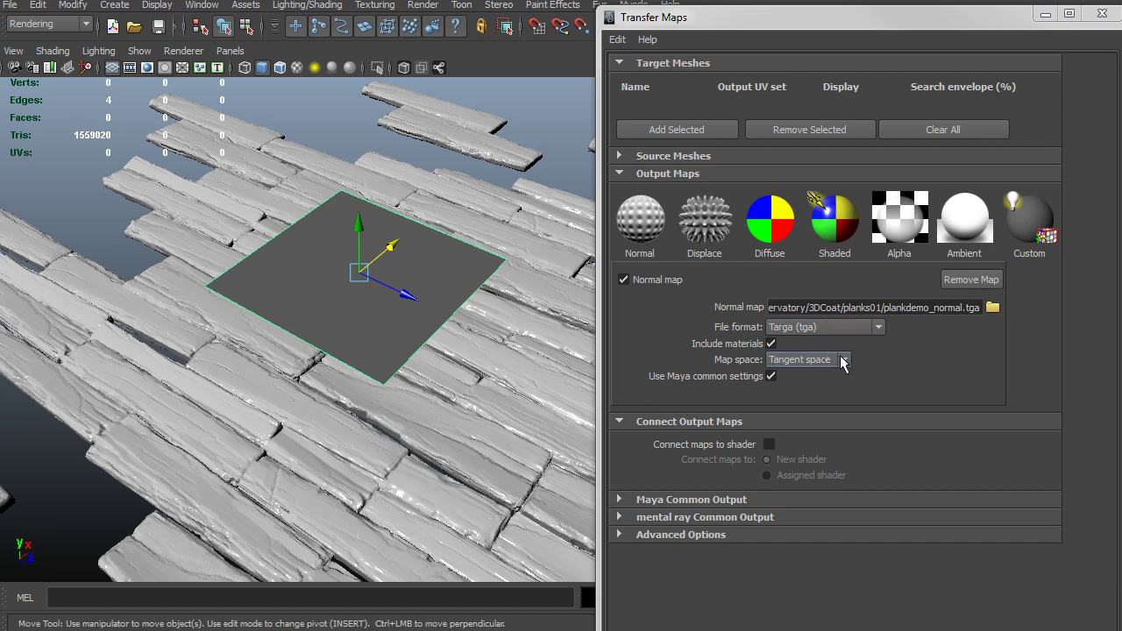
Expand the Maya Common Output settings and add the plane as target mesh and the plank mesh as source mesh.
{"action": "left_click", "coordinate": [696, 500]}
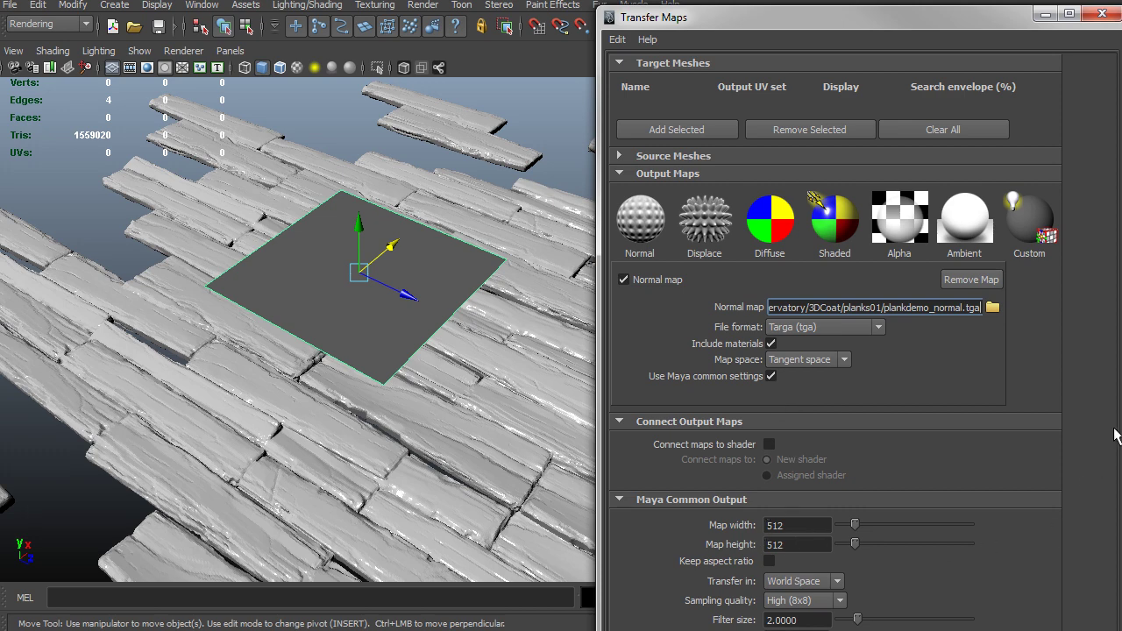
{"action": "left_click", "coordinate": [704, 129]}
{"action": "left_click", "coordinate": [639, 180]}
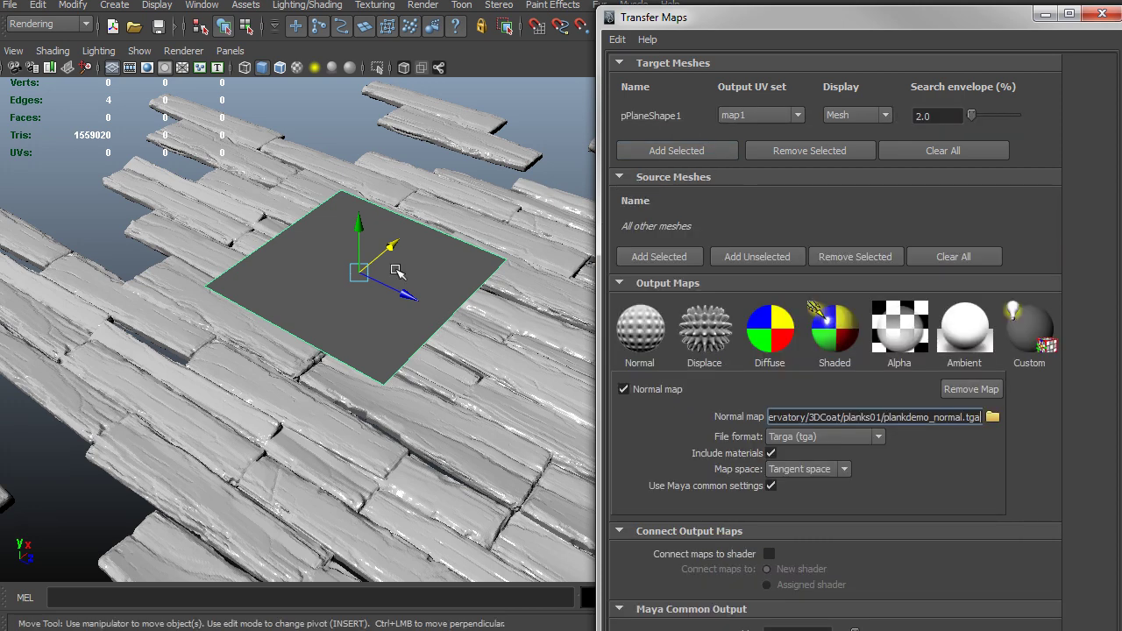
{"action": "left_click", "coordinate": [535, 263]}
{"action": "left_click", "coordinate": [659, 257]}
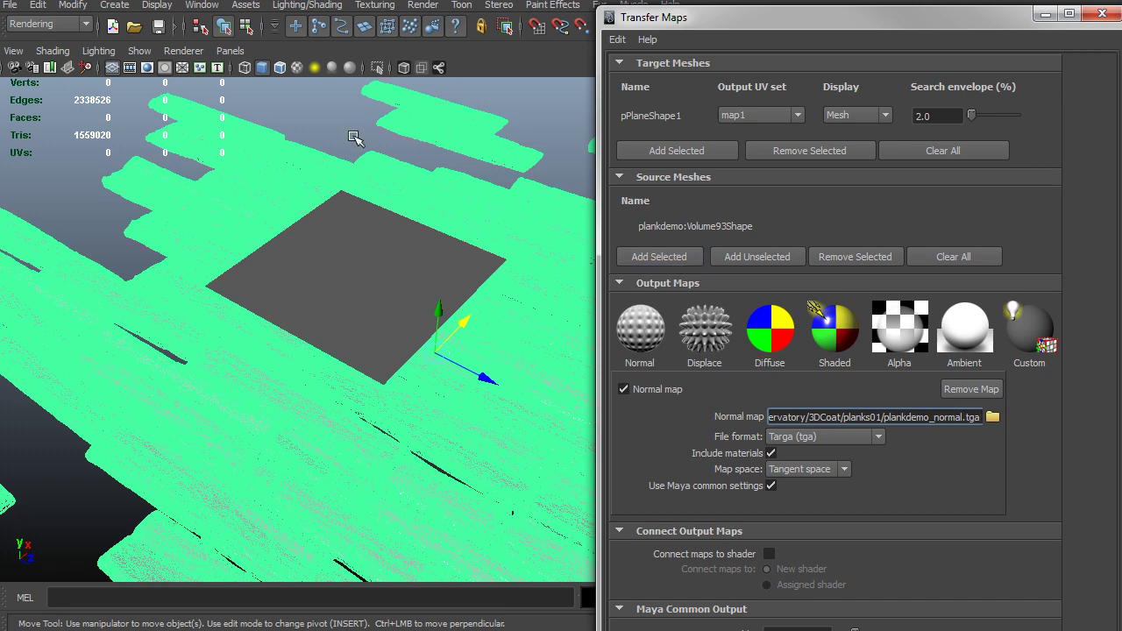
{"action": "left_click", "coordinate": [281, 243]}
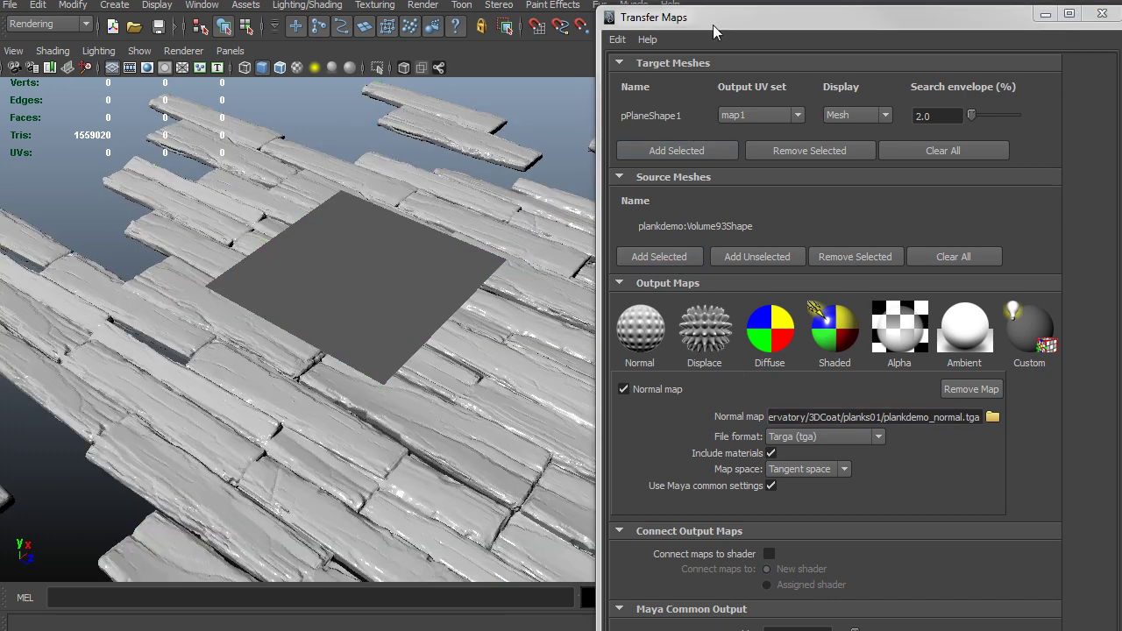
Bring the whole Transfer Maps window into view, check its settings, and bake the normal map.
{"action": "left_click_drag", "start_coordinate": [713, 23], "coordinate": [604, 250]}
{"action": "key", "text": "super+shift+Up"}
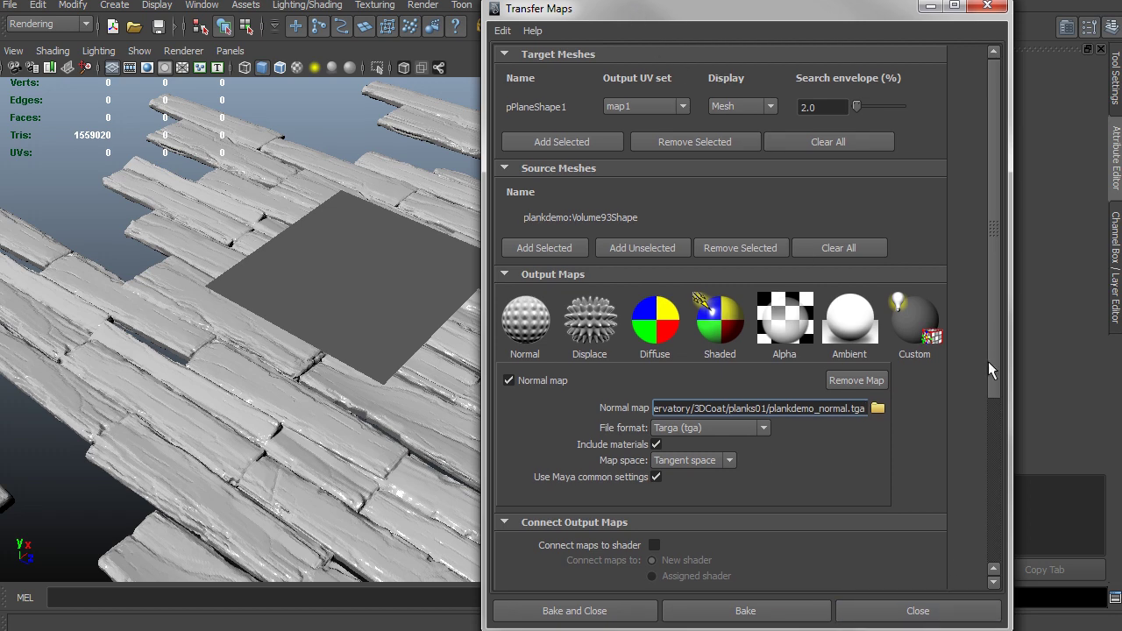
{"action": "scroll", "coordinate": [990, 368], "scroll_direction": "down", "scroll_amount": 5}
{"action": "scroll", "coordinate": [994, 333], "scroll_direction": "up", "scroll_amount": 5}
{"action": "left_click", "coordinate": [768, 609]}
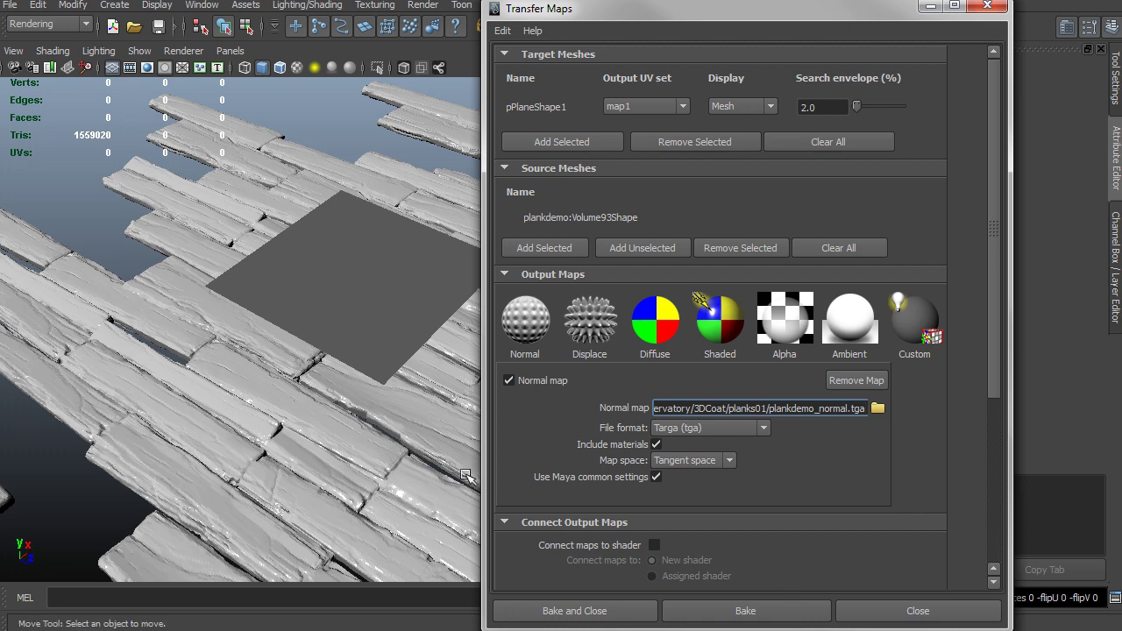
Select the plane, set the Transfer Maps window aside, and hide the plank mesh.
{"action": "left_click", "coordinate": [351, 315]}
{"action": "left_click_drag", "start_coordinate": [351, 315], "coordinate": [381, 285], "text": "alt"}
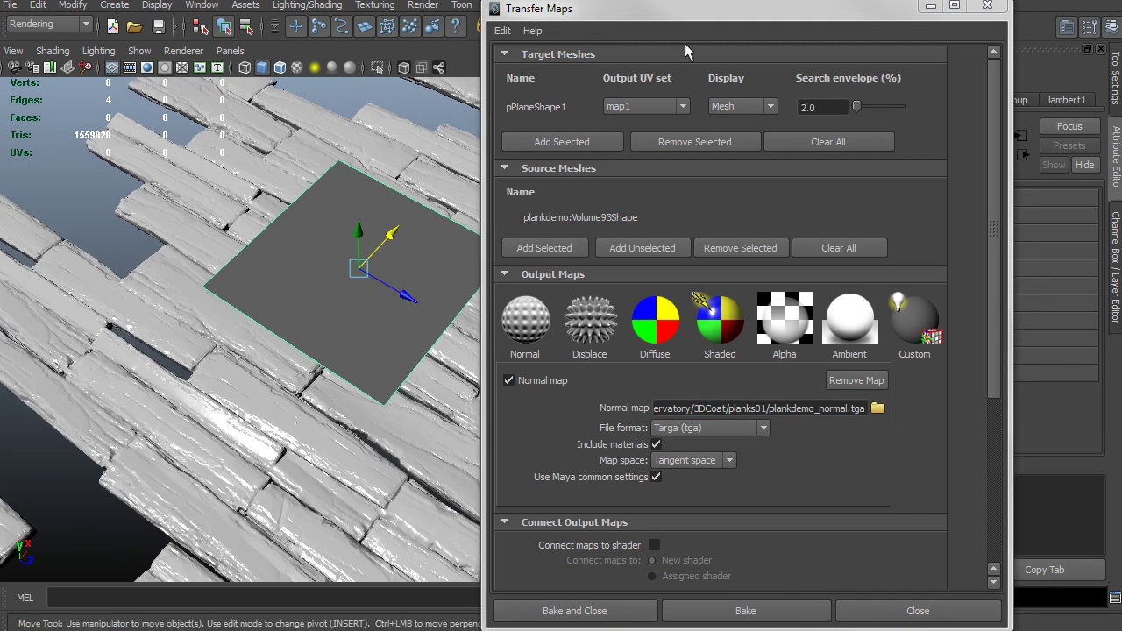
{"action": "left_click_drag", "start_coordinate": [995, 276], "coordinate": [994, 486]}
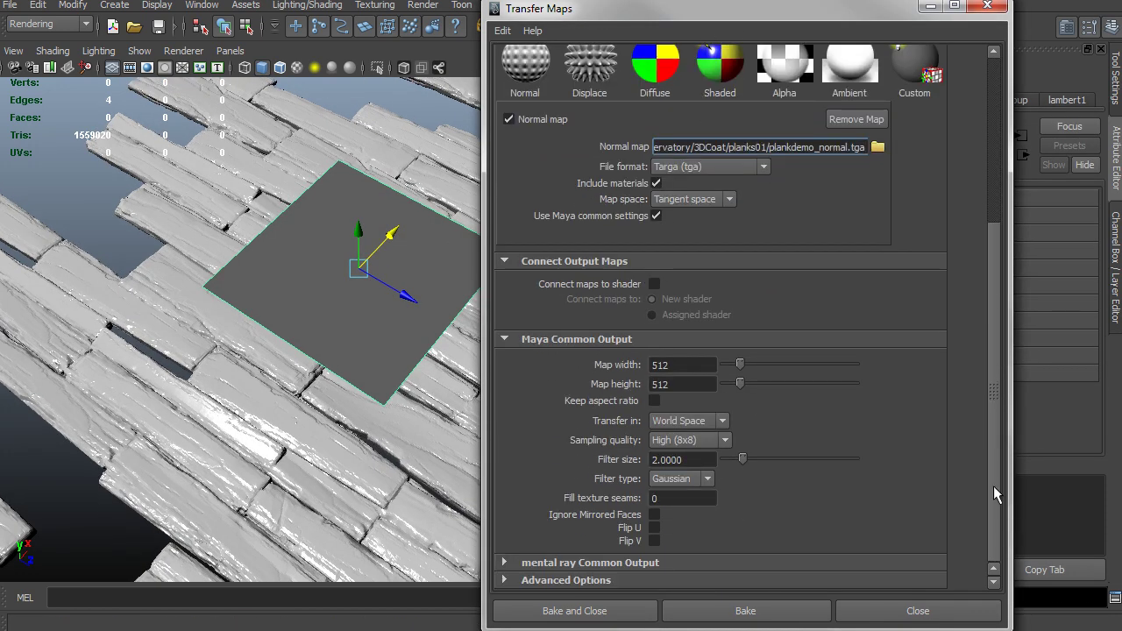
{"action": "left_click", "coordinate": [932, 6]}
{"action": "key", "text": "alt+h"}
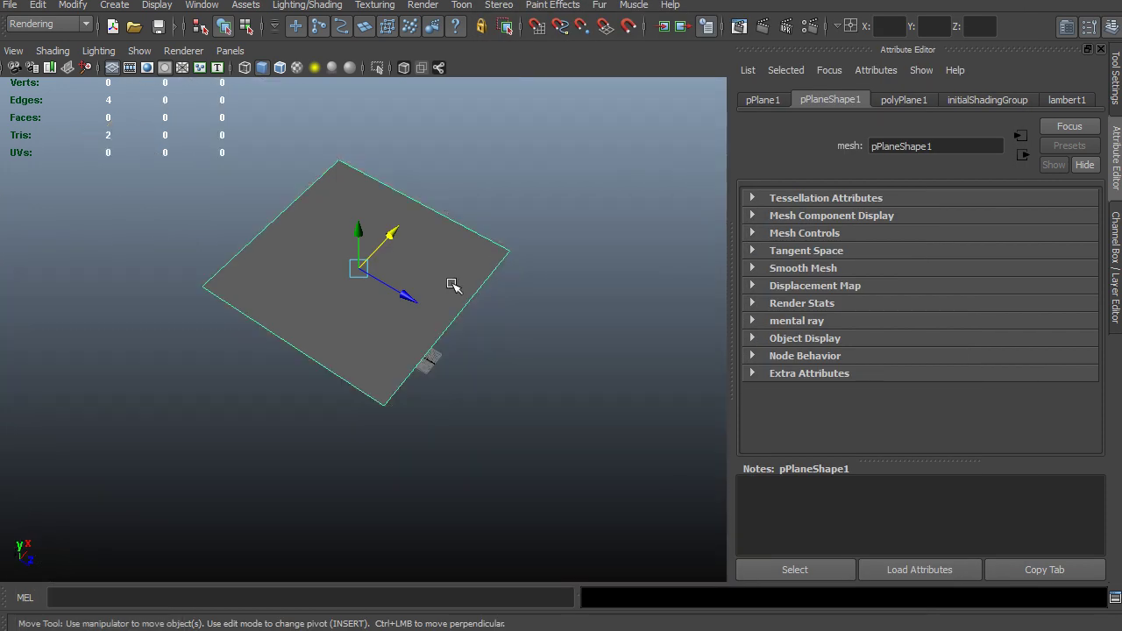
Assign a new Blinn material to the plane.
{"action": "right_click", "coordinate": [453, 284]}
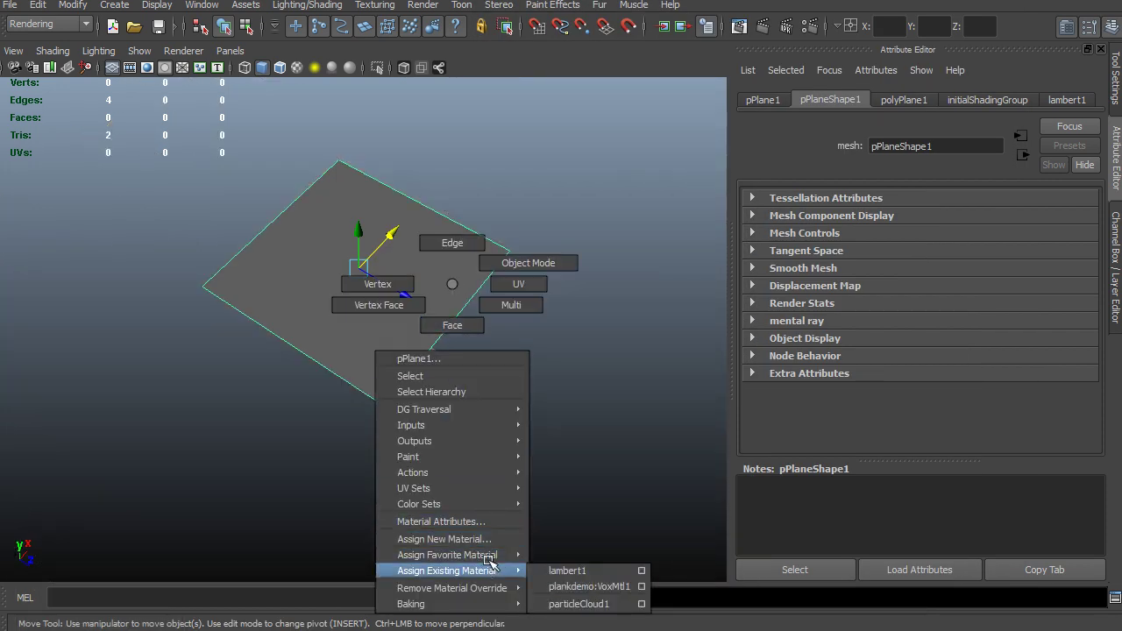
{"action": "mouse_move", "coordinate": [488, 555]}
{"action": "left_click", "coordinate": [556, 554]}
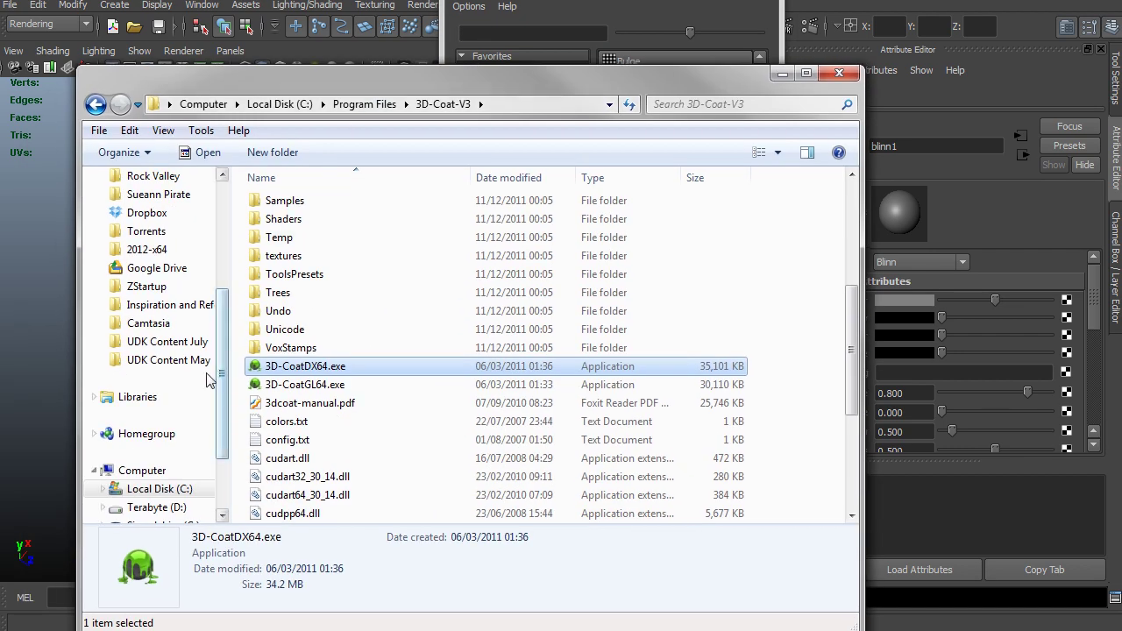
Open plankdemo_normal.tga from the 3DCoat planks01 folder in Photoshop to inspect the bake, and return to Maya.
{"action": "scroll", "coordinate": [220, 295], "scroll_direction": "up", "scroll_amount": 3}
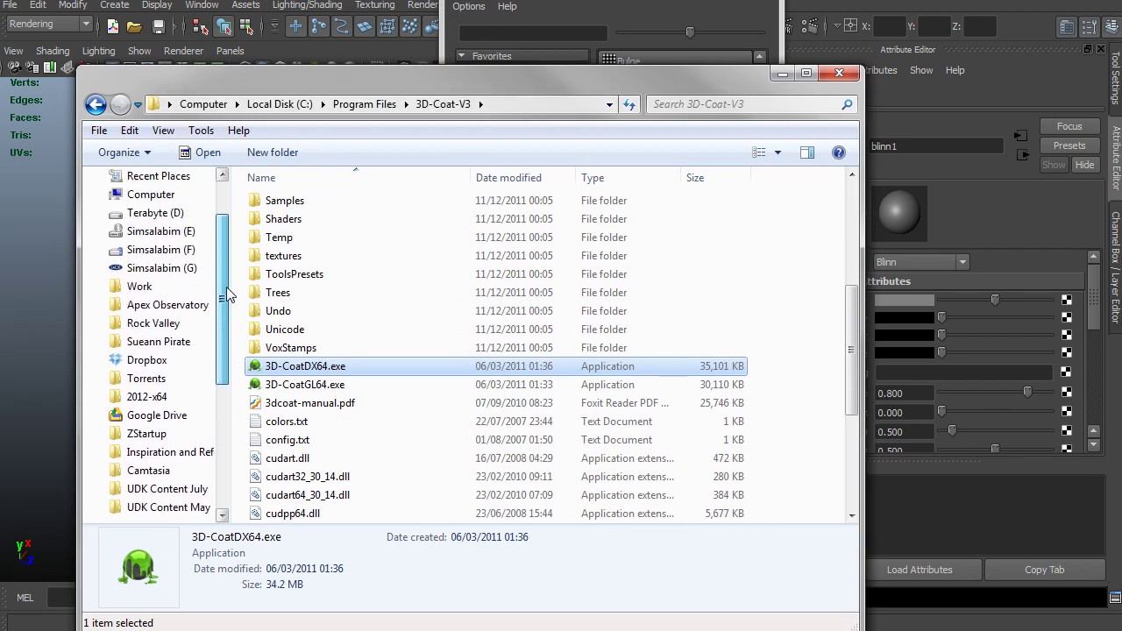
{"action": "left_click", "coordinate": [143, 286]}
{"action": "double_click", "coordinate": [302, 240]}
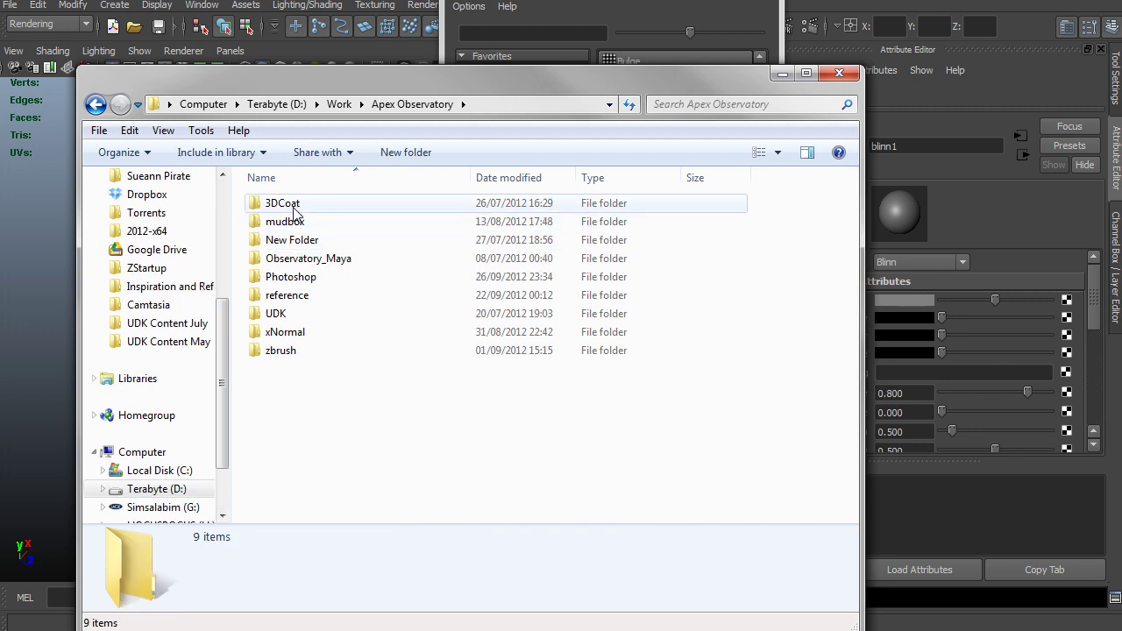
{"action": "double_click", "coordinate": [285, 203]}
{"action": "double_click", "coordinate": [288, 204]}
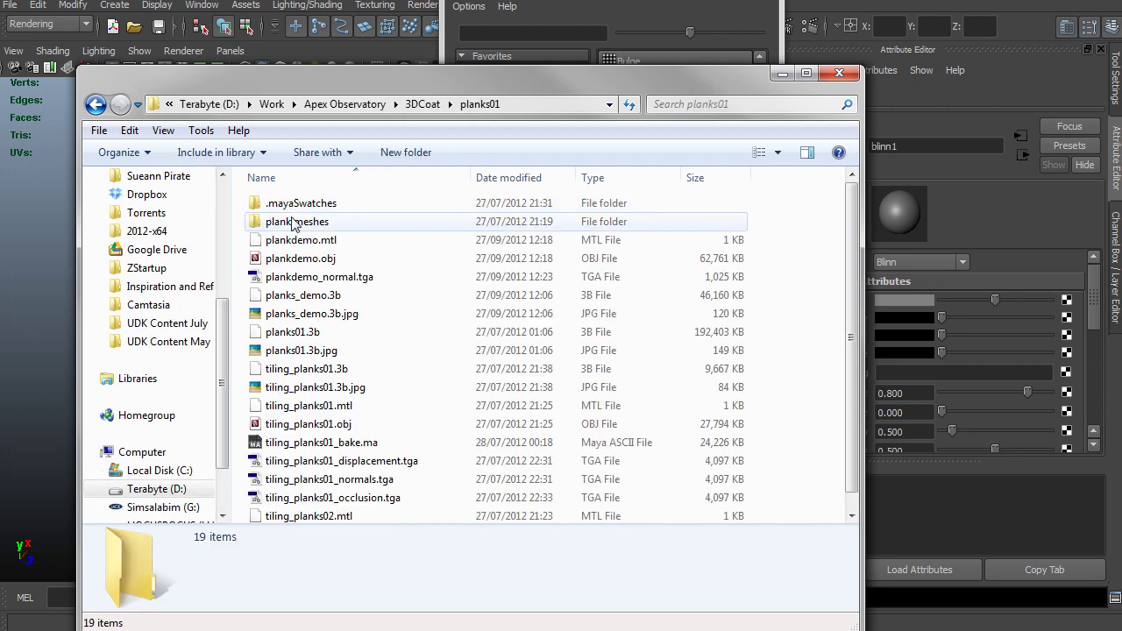
{"action": "left_click", "coordinate": [311, 281]}
{"action": "double_click", "coordinate": [313, 279]}
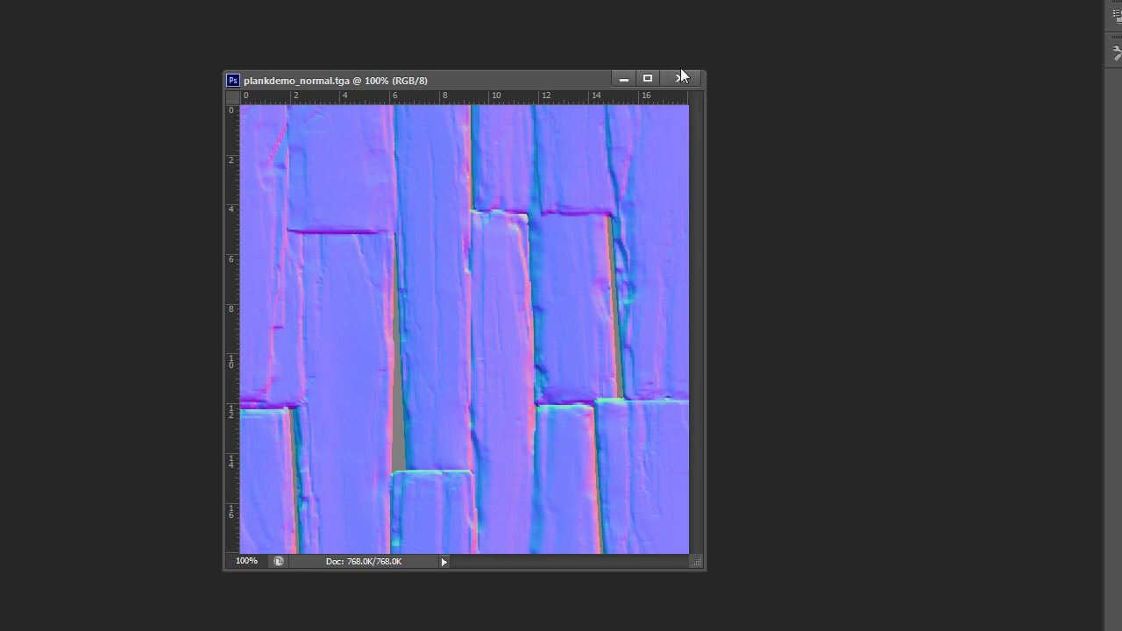
{"action": "left_click", "coordinate": [681, 77]}
{"action": "key", "text": "alt+Tab"}
{"action": "key", "text": "alt+Tab"}
{"action": "key", "text": "alt+Tab"}
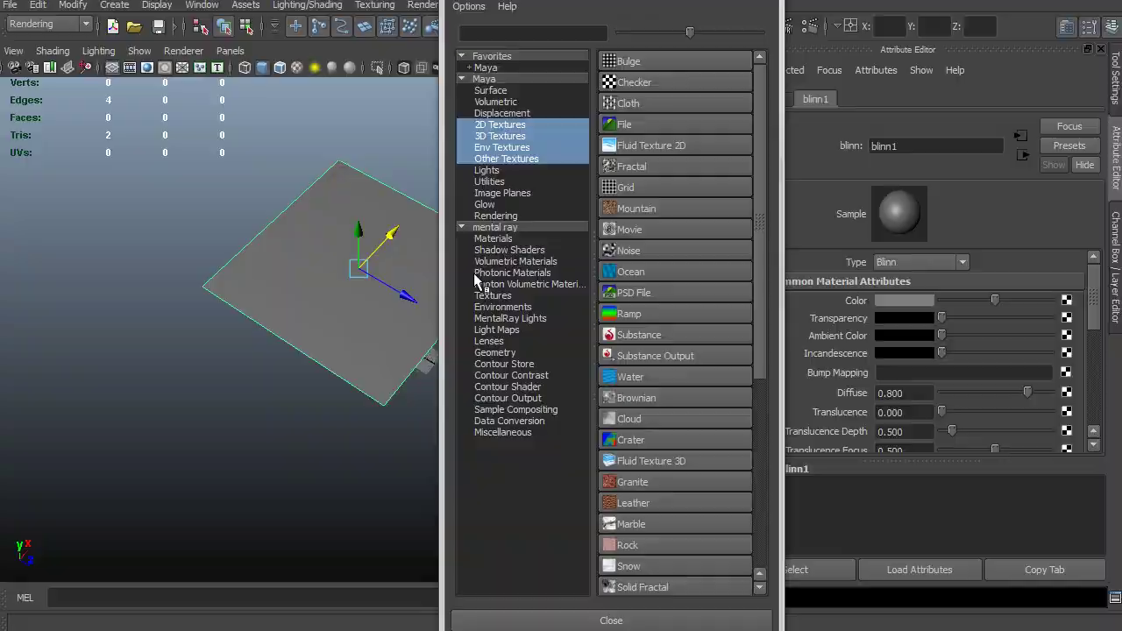
Connect a File texture to the Blinn's bump mapping and use it as Tangent Space Normals.
{"action": "left_click", "coordinate": [641, 125]}
{"action": "left_click", "coordinate": [973, 319]}
{"action": "left_click", "coordinate": [921, 341]}
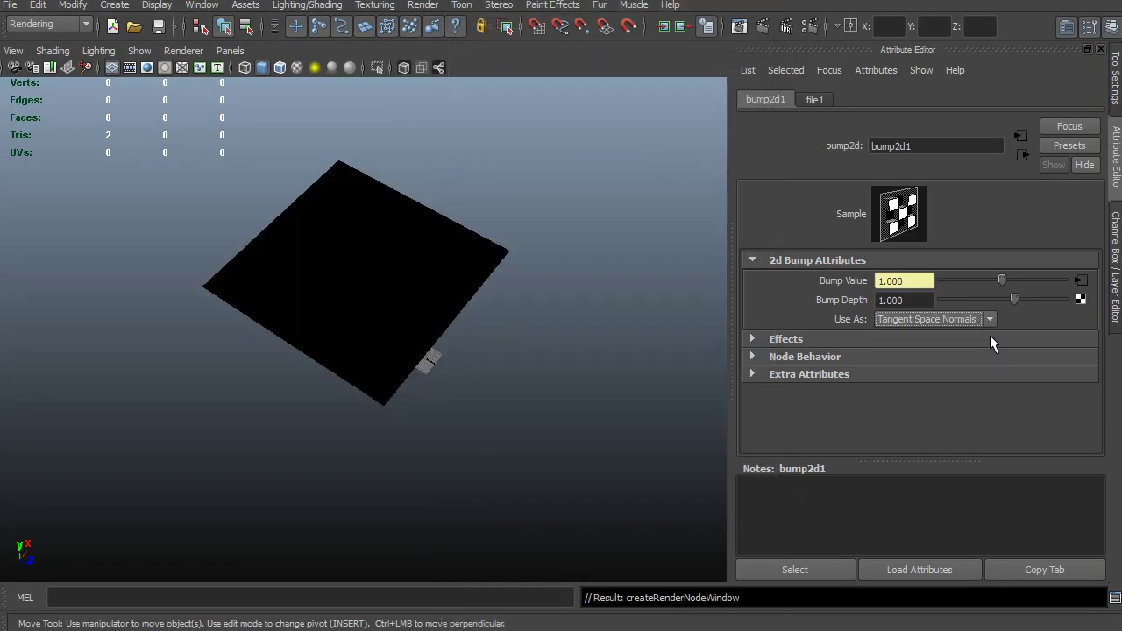
Load the baked plank normal map from the Apex Observatory 3DCoat planks01 folder into the bump's File texture.
{"action": "left_click", "coordinate": [1082, 282]}
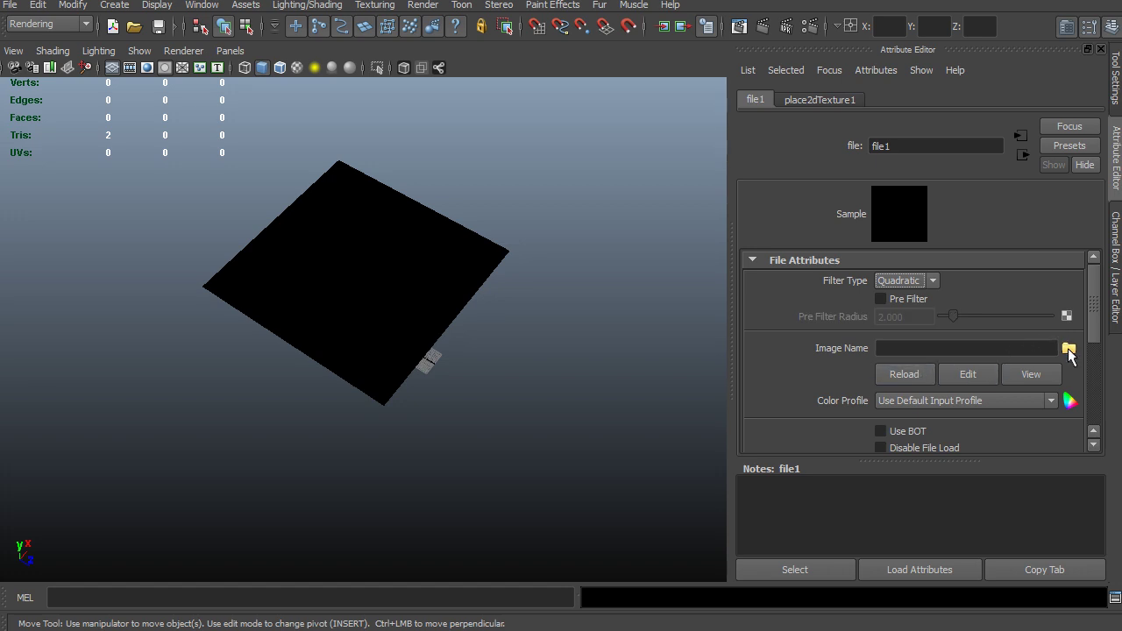
{"action": "left_click", "coordinate": [1065, 349]}
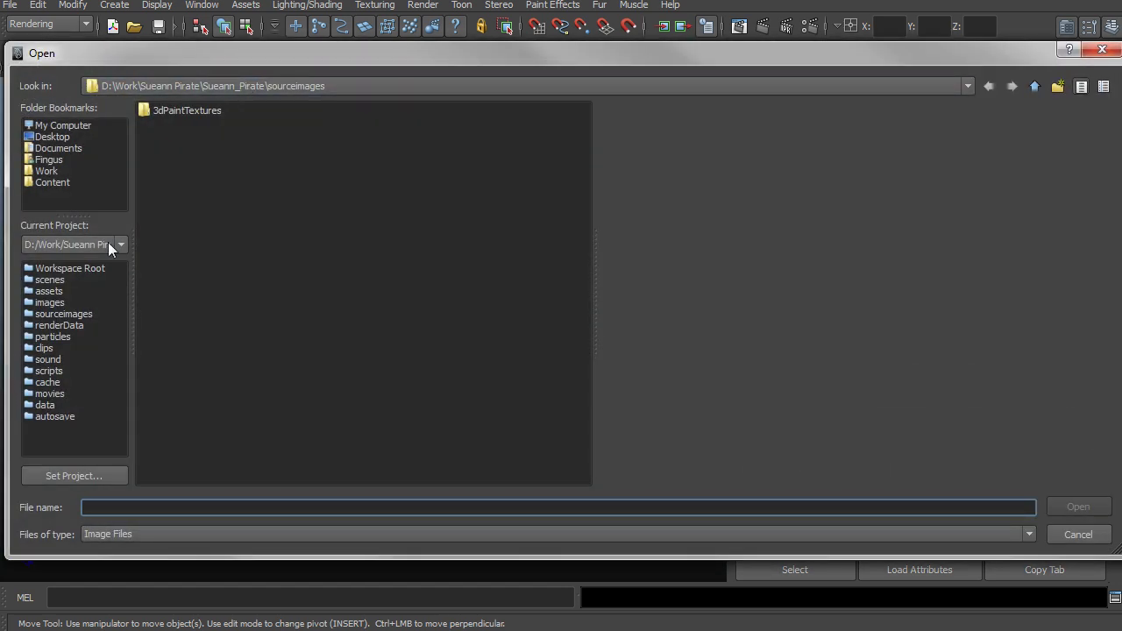
{"action": "left_click", "coordinate": [59, 137]}
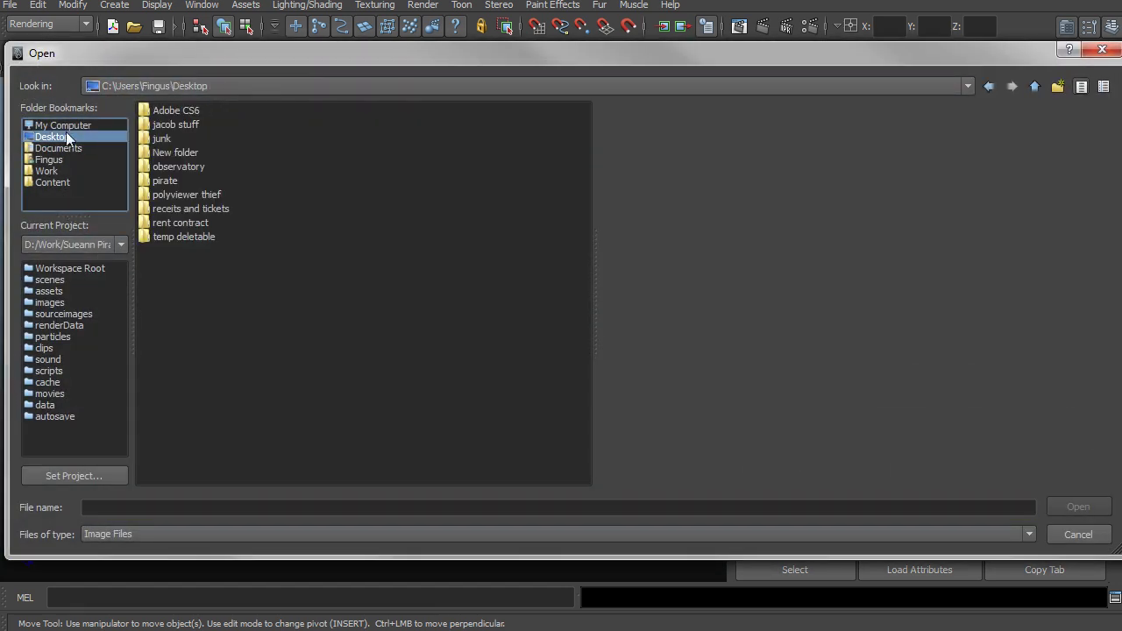
{"action": "left_click", "coordinate": [69, 125]}
{"action": "double_click", "coordinate": [188, 124]}
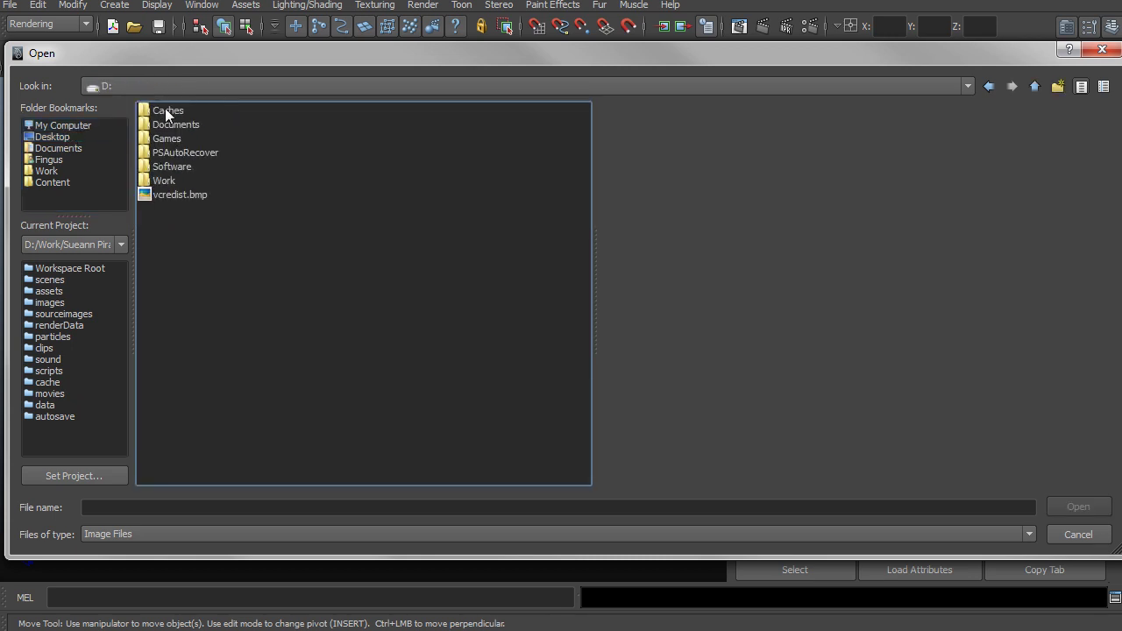
{"action": "double_click", "coordinate": [170, 180]}
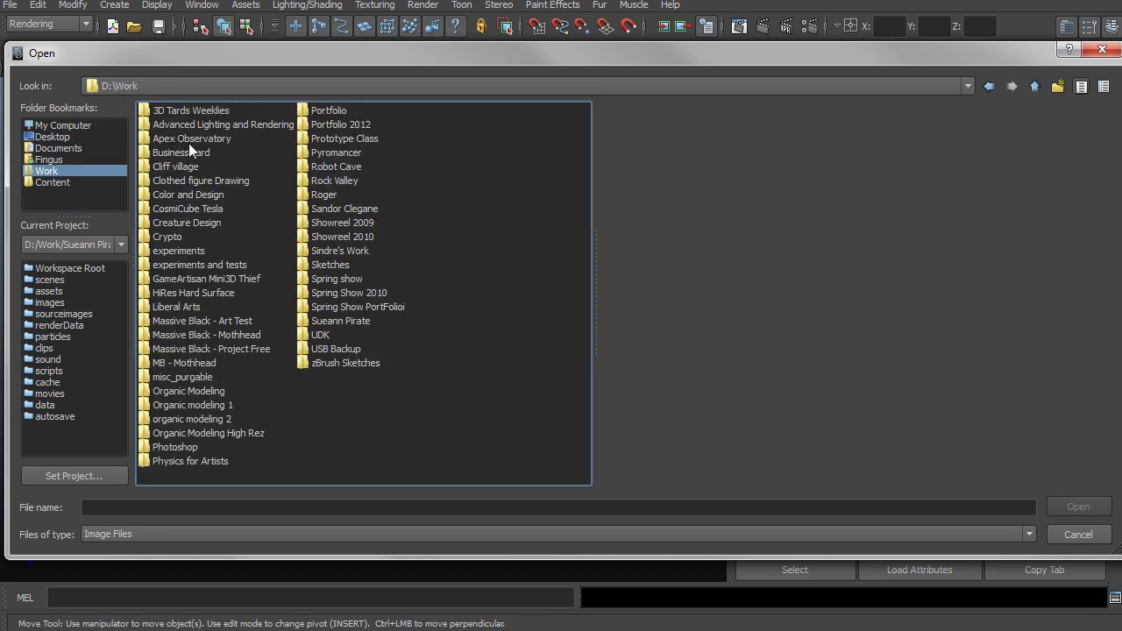
{"action": "double_click", "coordinate": [190, 138]}
{"action": "double_click", "coordinate": [178, 111]}
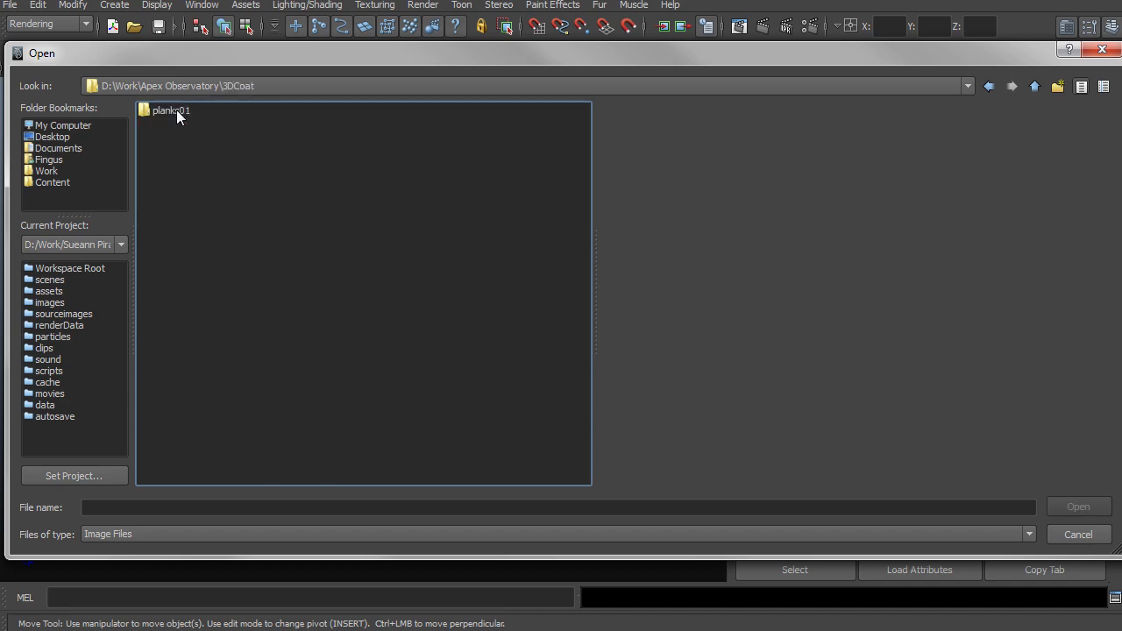
{"action": "double_click", "coordinate": [178, 112]}
{"action": "double_click", "coordinate": [198, 141]}
Set the normal map texture's Repeat UV to 3 by 3 in its 2D texture placement.
{"action": "left_click_drag", "start_coordinate": [526, 263], "coordinate": [473, 310], "text": "alt"}
{"action": "right_click_drag", "start_coordinate": [473, 309], "coordinate": [616, 316], "text": "alt"}
{"action": "left_click_drag", "start_coordinate": [616, 315], "coordinate": [526, 313], "text": "alt"}
{"action": "left_click", "coordinate": [526, 313]}
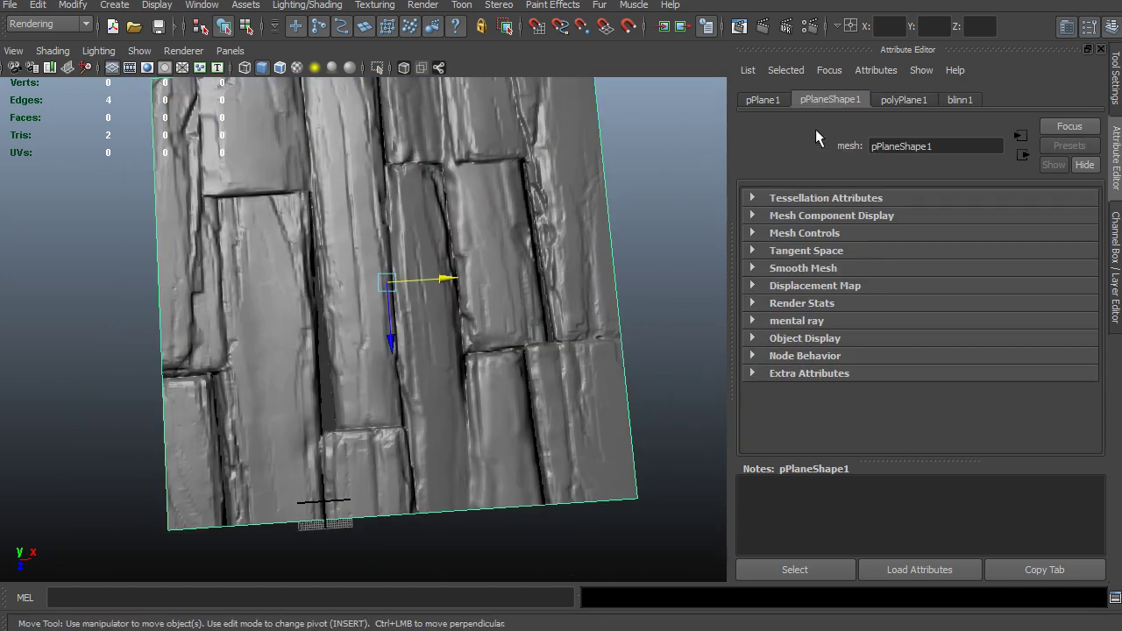
{"action": "key", "text": "ctrl+z"}
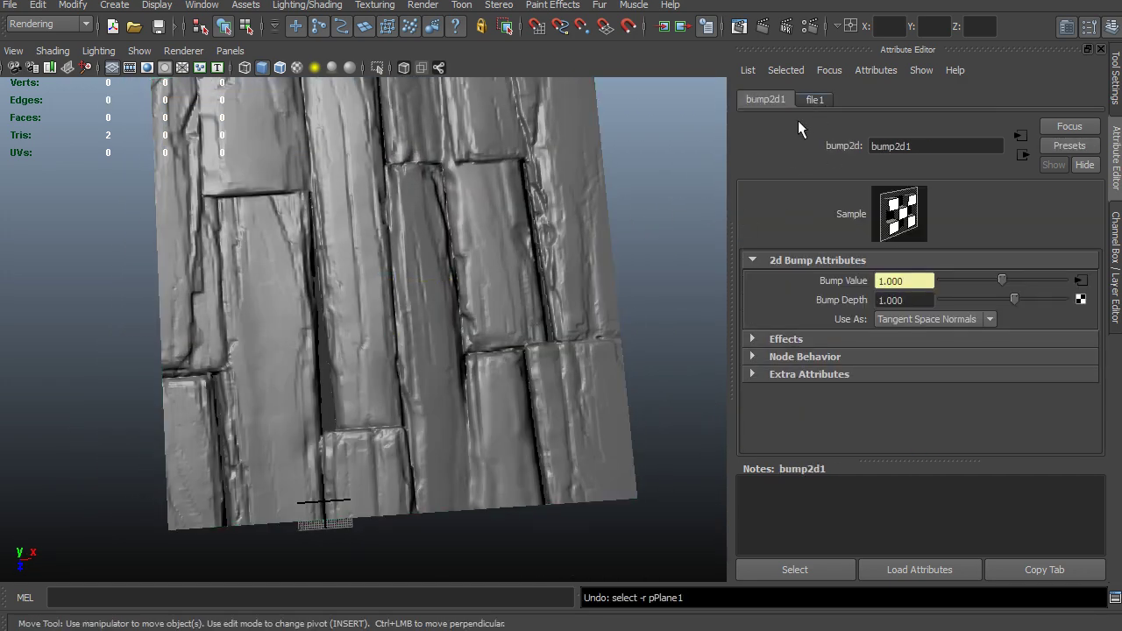
{"action": "left_click", "coordinate": [1077, 299]}
{"action": "left_click", "coordinate": [823, 97]}
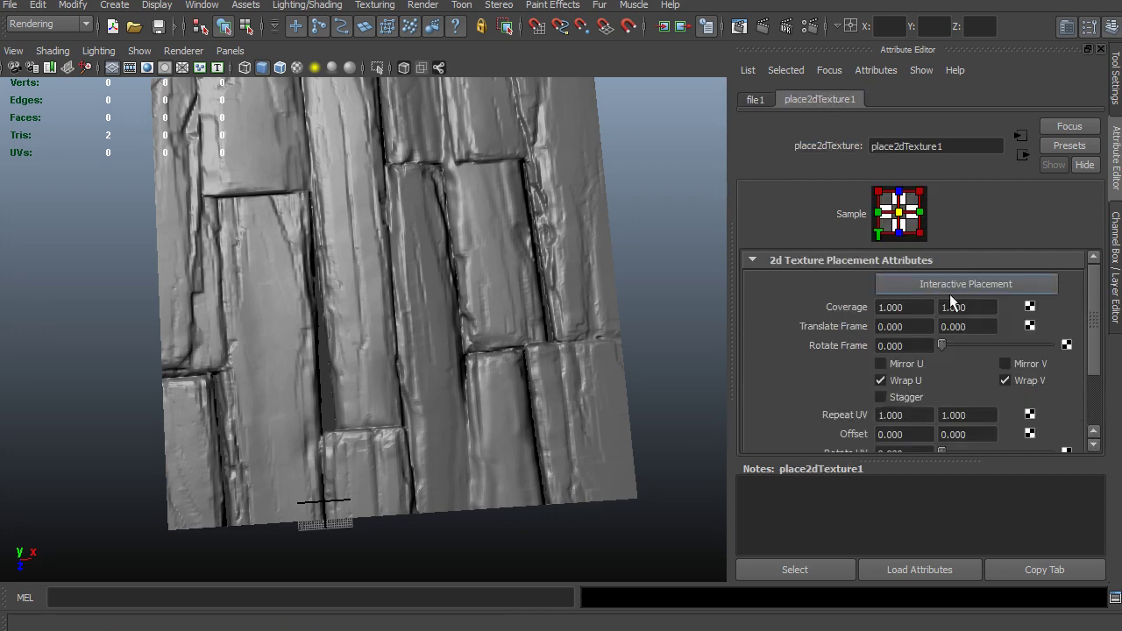
{"action": "left_click_drag", "start_coordinate": [925, 421], "coordinate": [846, 415]}
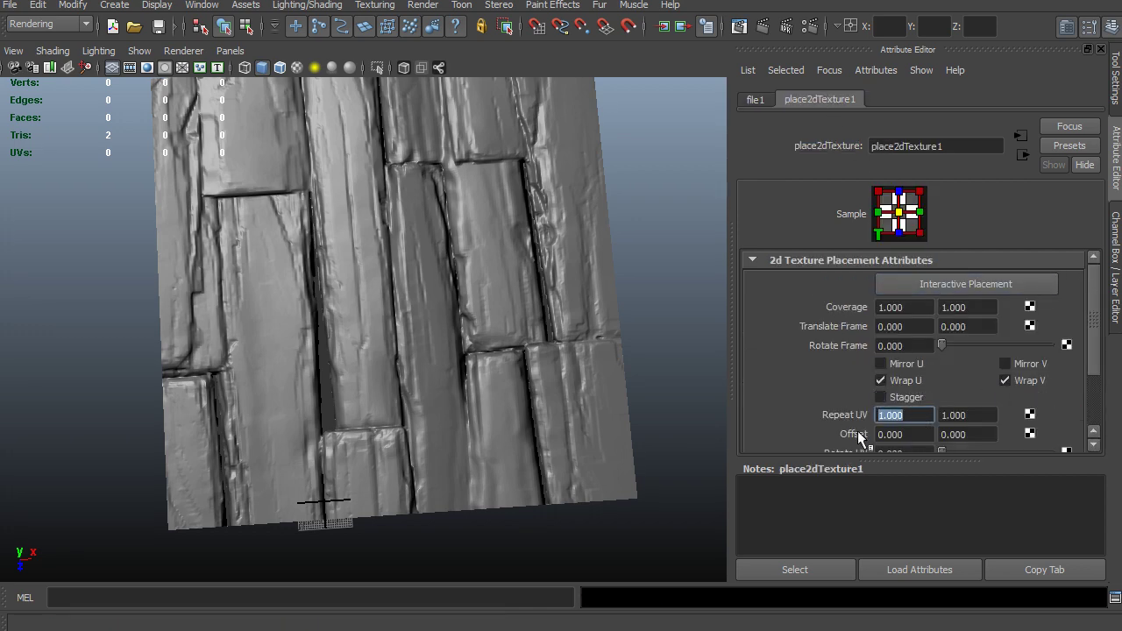
{"action": "type", "text": "3"}
{"action": "key", "text": "Tab"}
{"action": "type", "text": "3"}
{"action": "key", "text": "Return"}
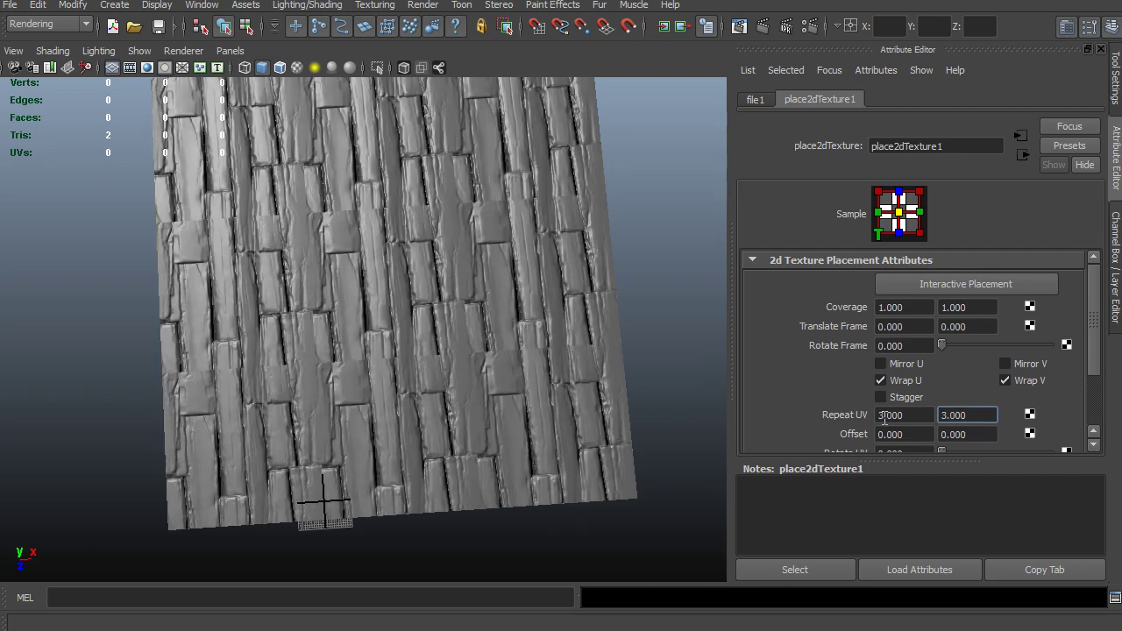
Examine the tiled plank normal map on the plane from several angles, close up and at a distance, checking the seams between repeats.
{"action": "scroll", "coordinate": [350, 312], "scroll_direction": "up", "scroll_amount": 10}
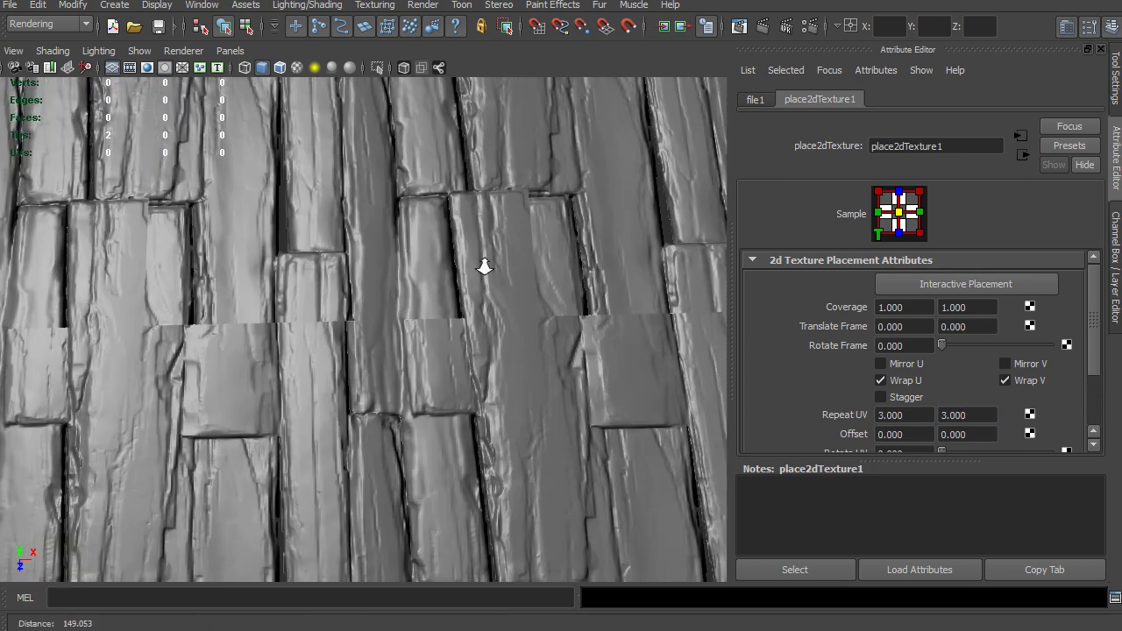
{"action": "left_click_drag", "start_coordinate": [484, 266], "coordinate": [526, 306], "text": "alt"}
{"action": "right_click_drag", "start_coordinate": [526, 306], "coordinate": [476, 300], "text": "alt"}
{"action": "left_click_drag", "start_coordinate": [476, 301], "coordinate": [476, 271], "text": "alt"}
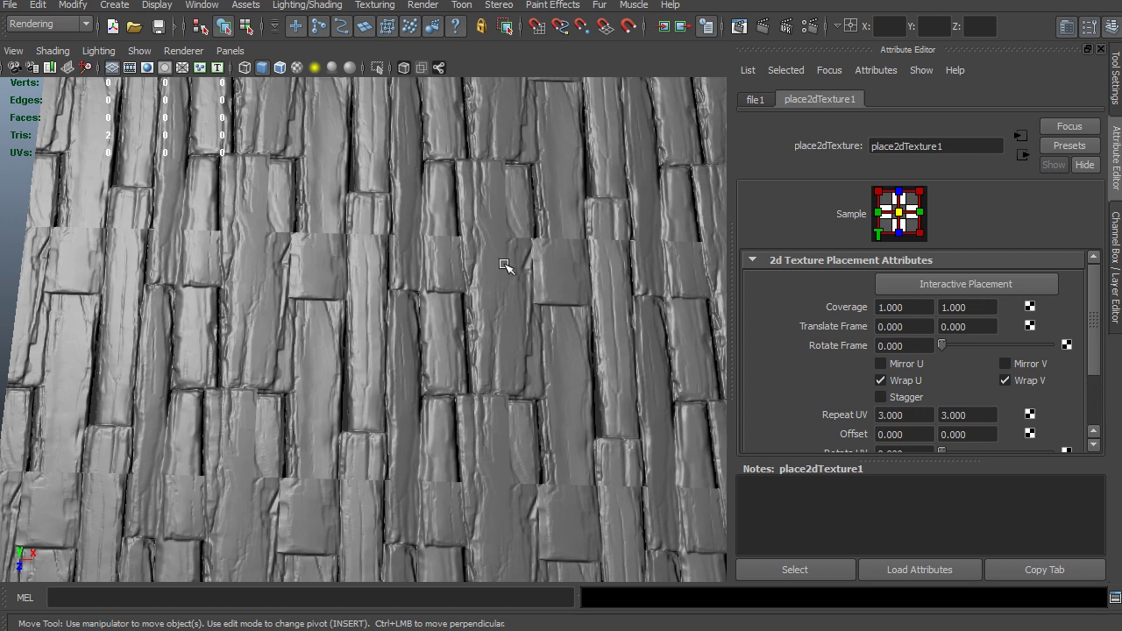
{"action": "scroll", "coordinate": [515, 300], "scroll_direction": "down", "scroll_amount": 5}
{"action": "left_click_drag", "start_coordinate": [516, 300], "coordinate": [277, 268], "text": "alt"}
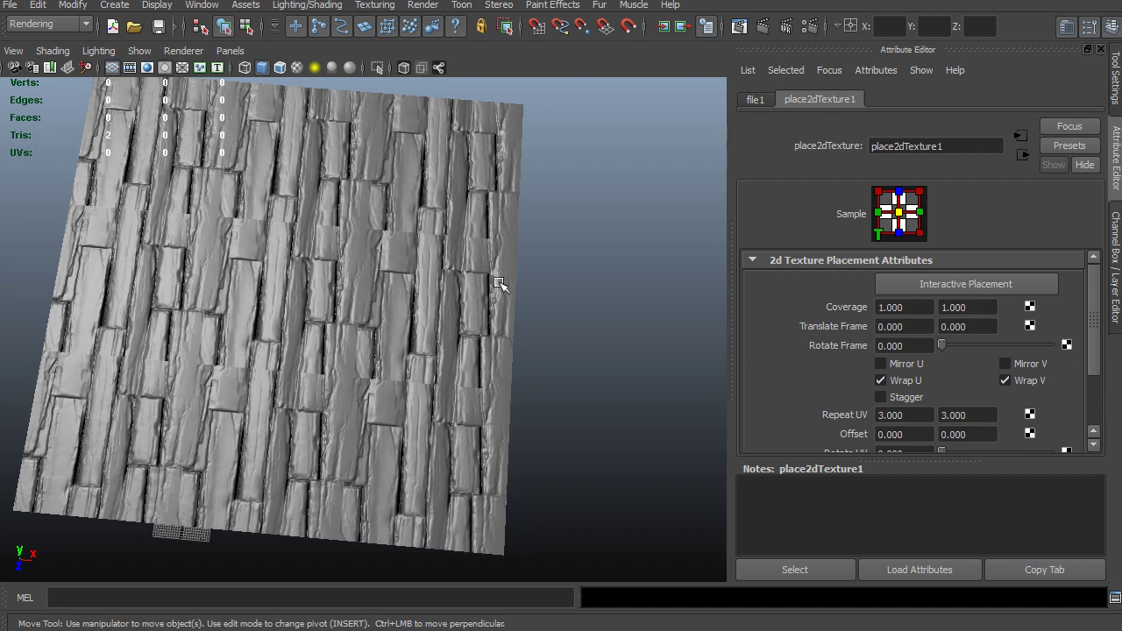
{"action": "left_click_drag", "start_coordinate": [520, 281], "coordinate": [497, 357], "text": "alt"}
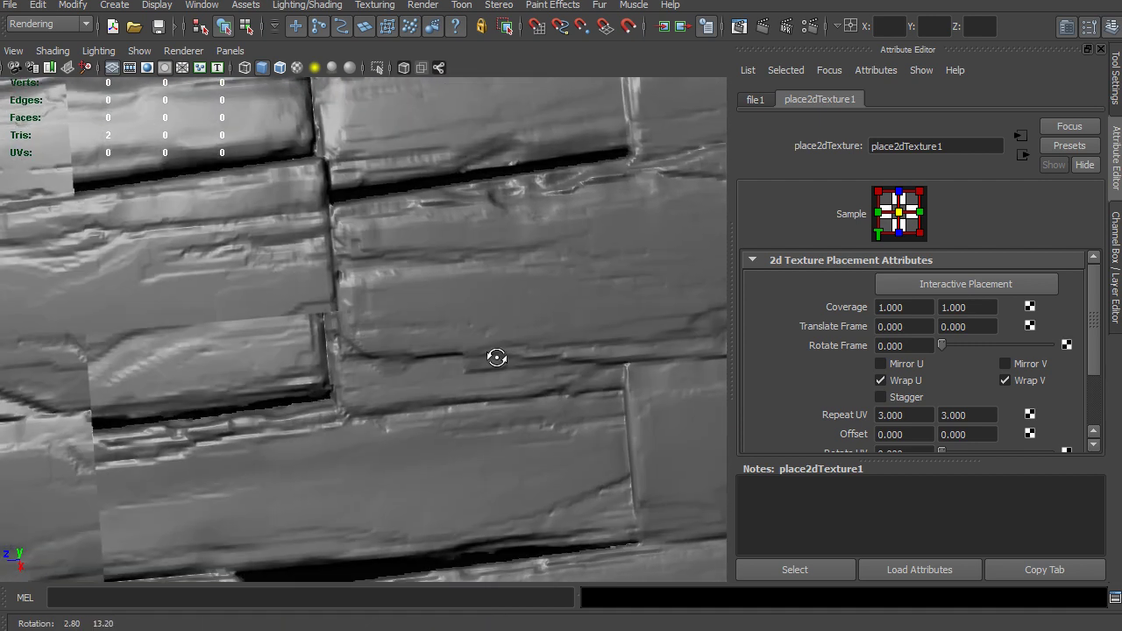
{"action": "right_click_drag", "start_coordinate": [497, 358], "coordinate": [536, 321], "text": "alt"}
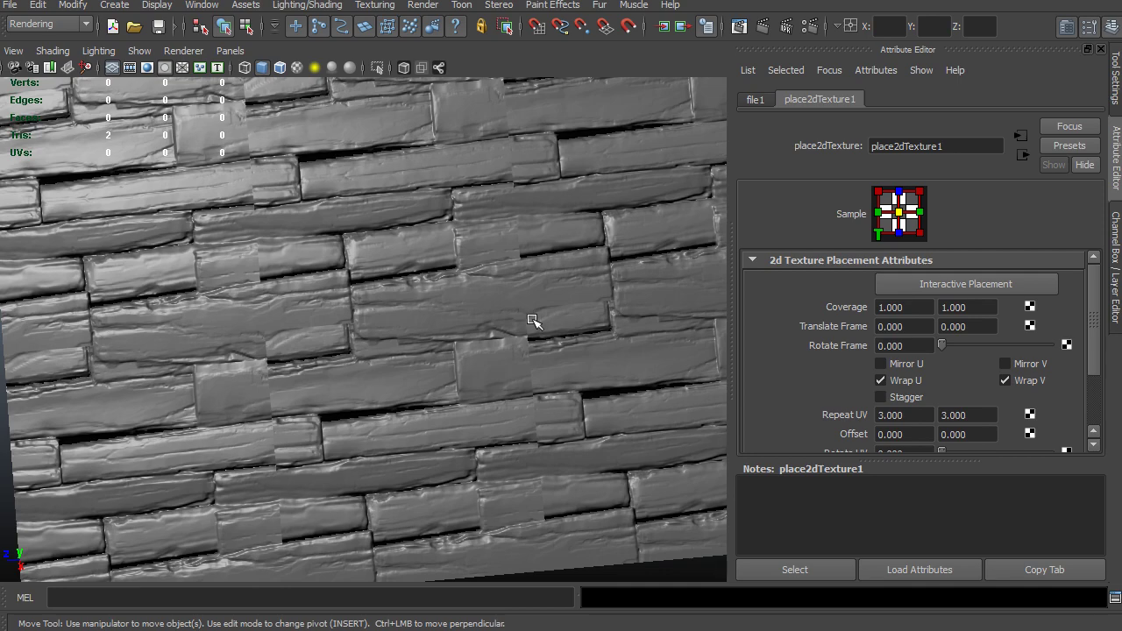
{"action": "left_click_drag", "start_coordinate": [532, 321], "coordinate": [450, 321], "text": "alt"}
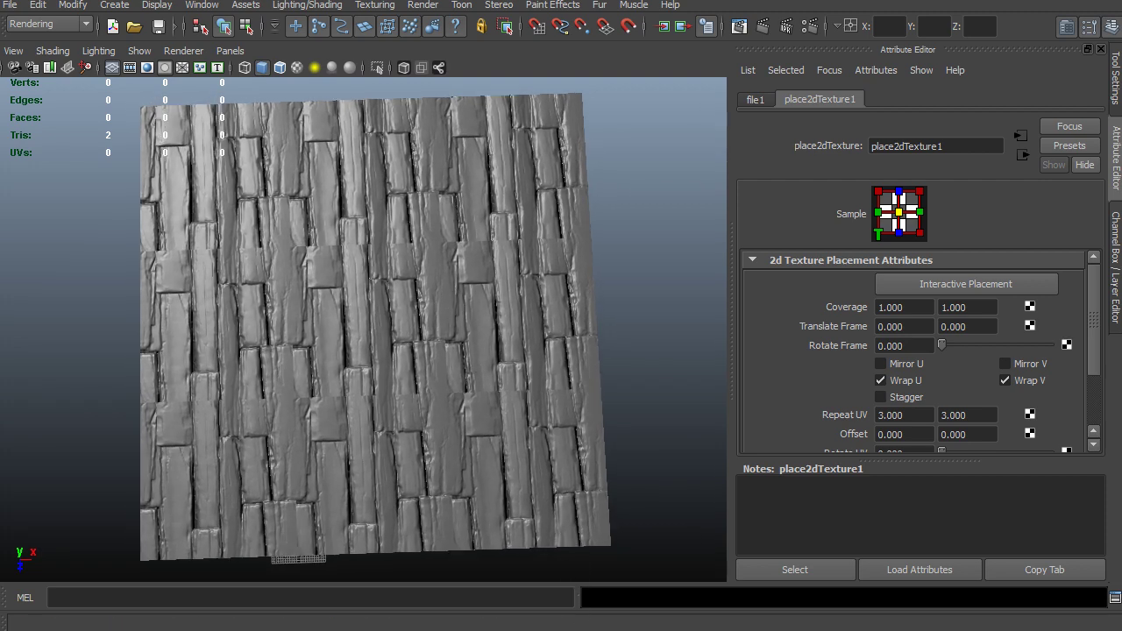